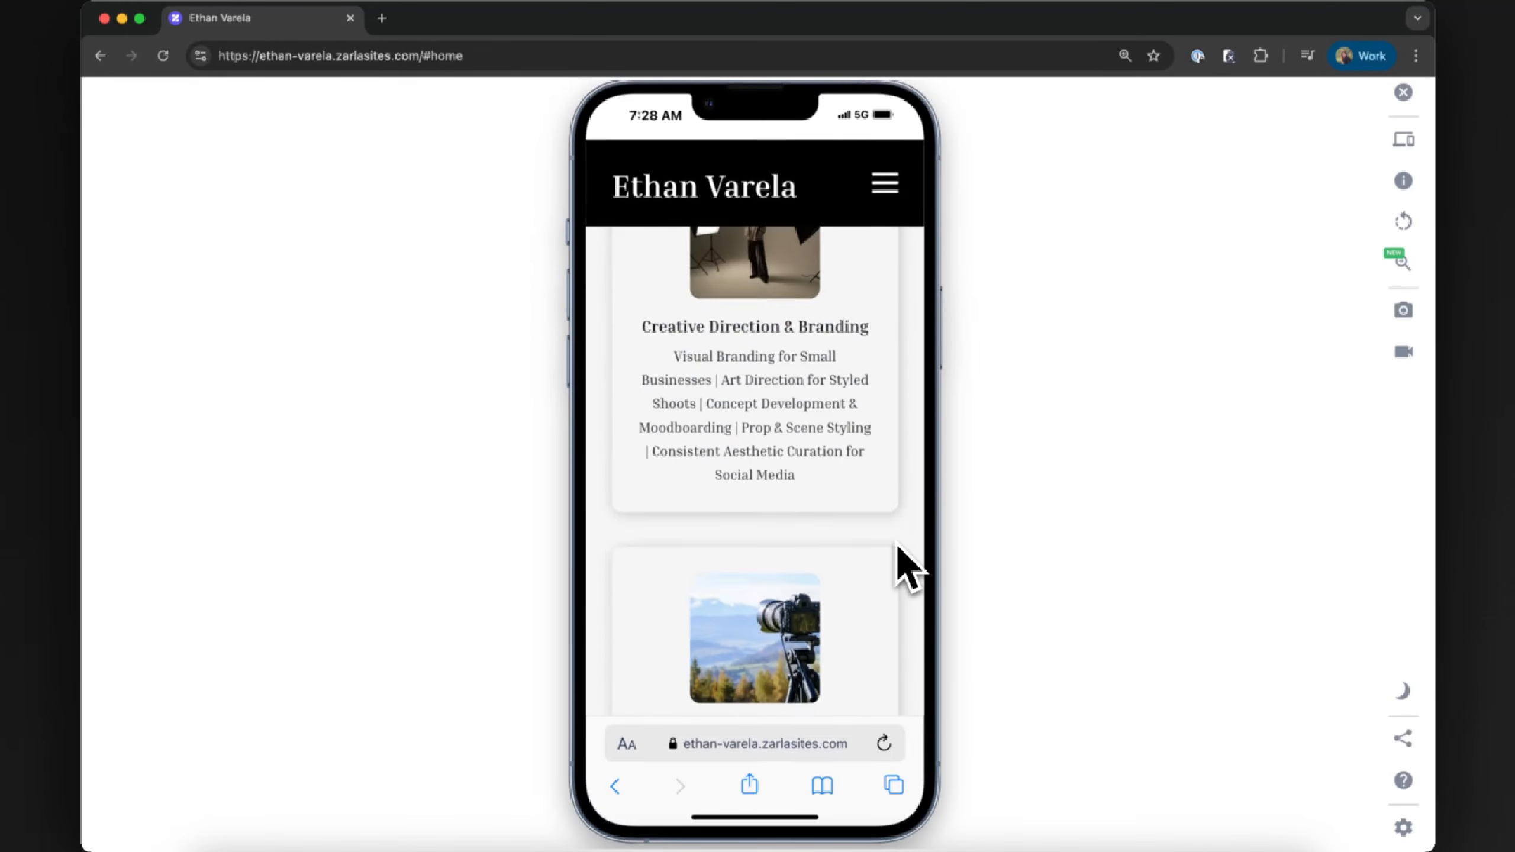
# Step: Examine the finished portfolio site's sections and its navigation links in the phone preview
pyautogui.scroll(-5, 900, 546)
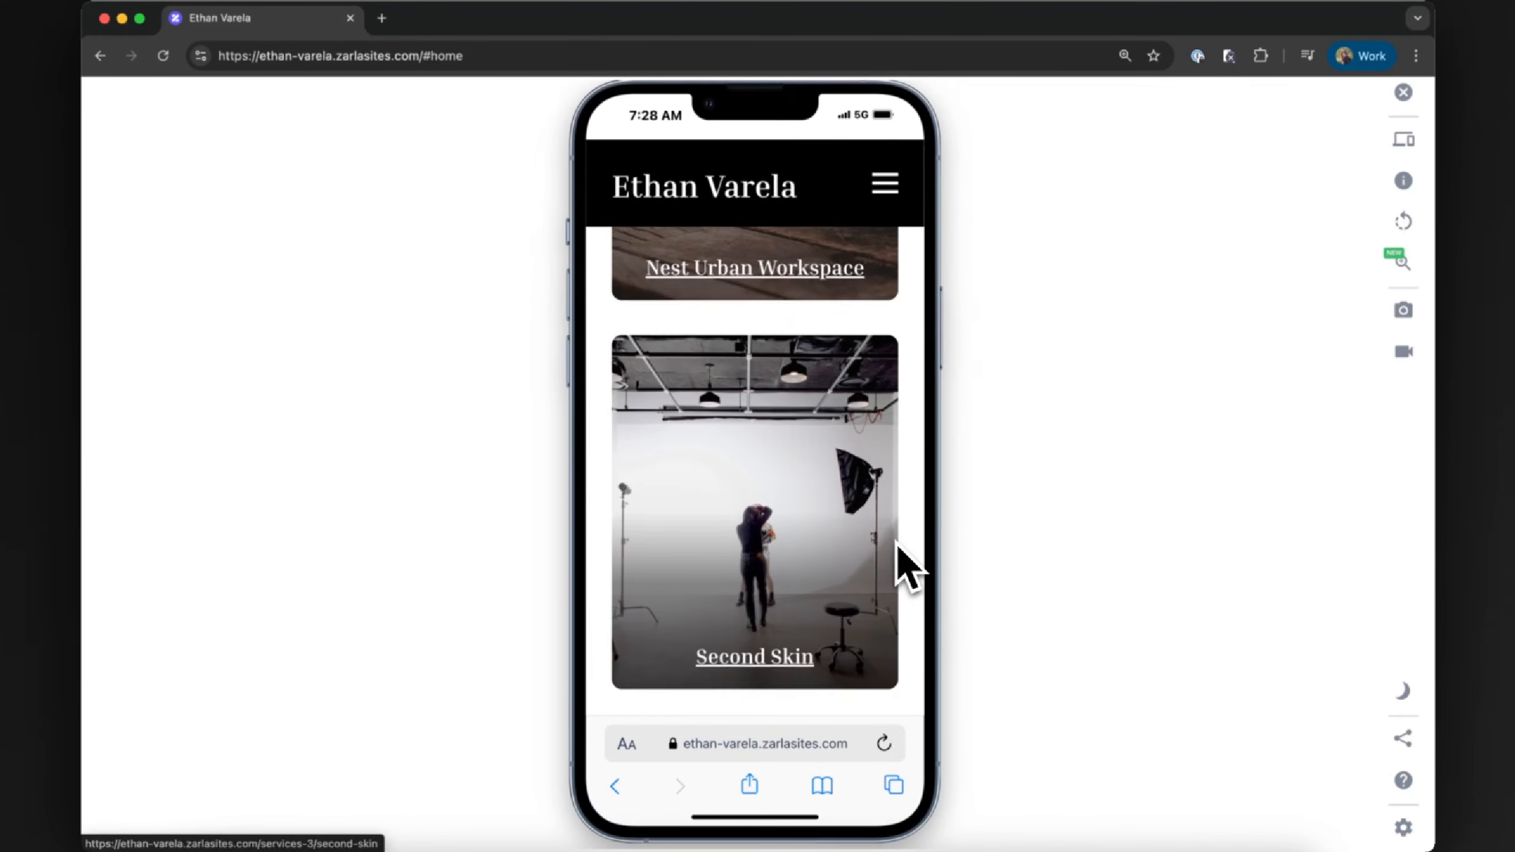
pyautogui.scroll(-9, 902, 562)
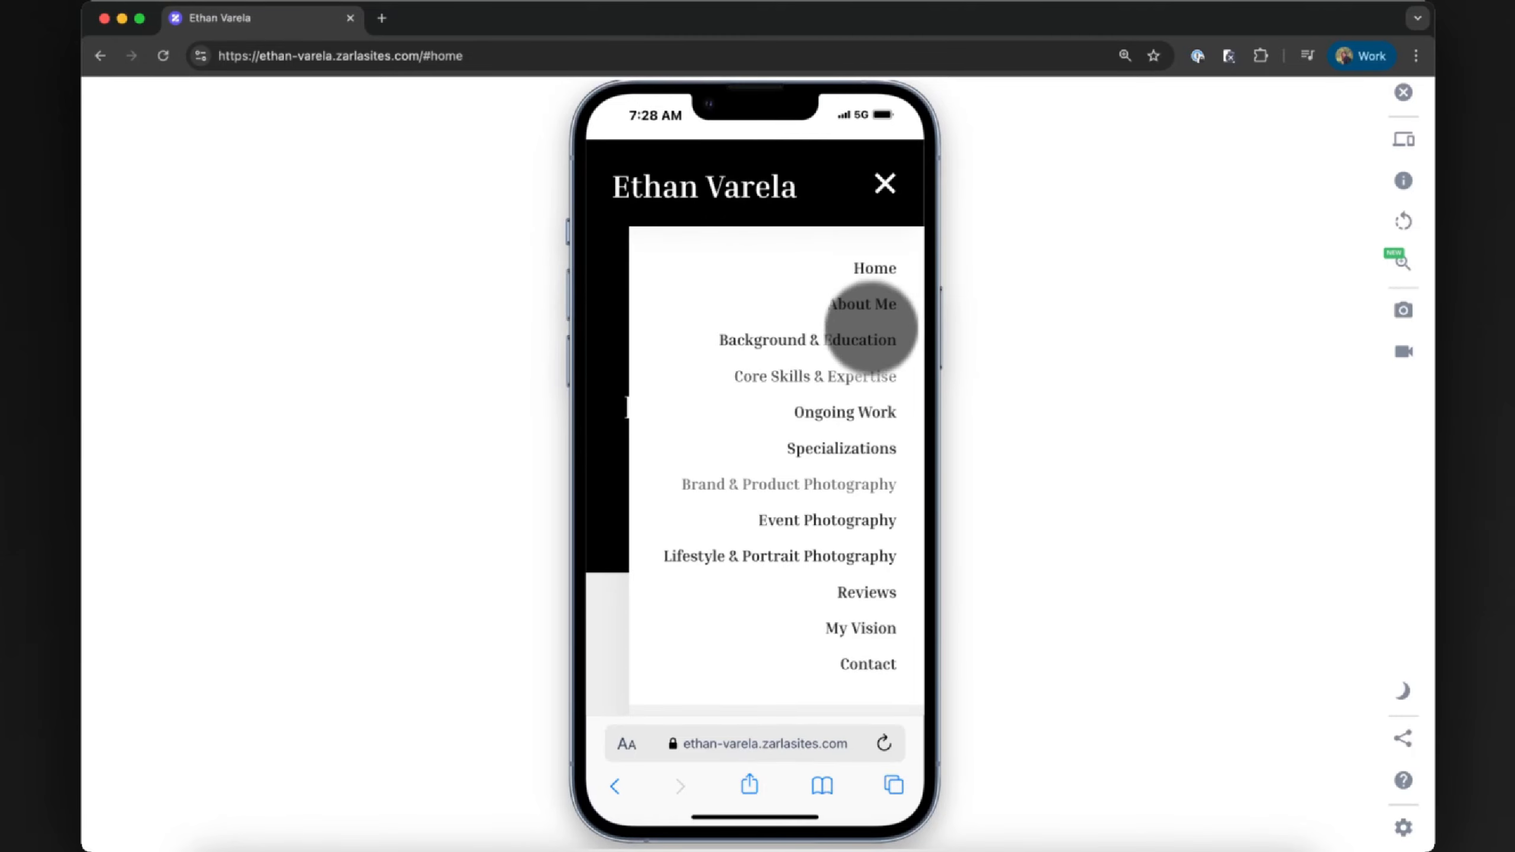
pyautogui.click(865, 494)
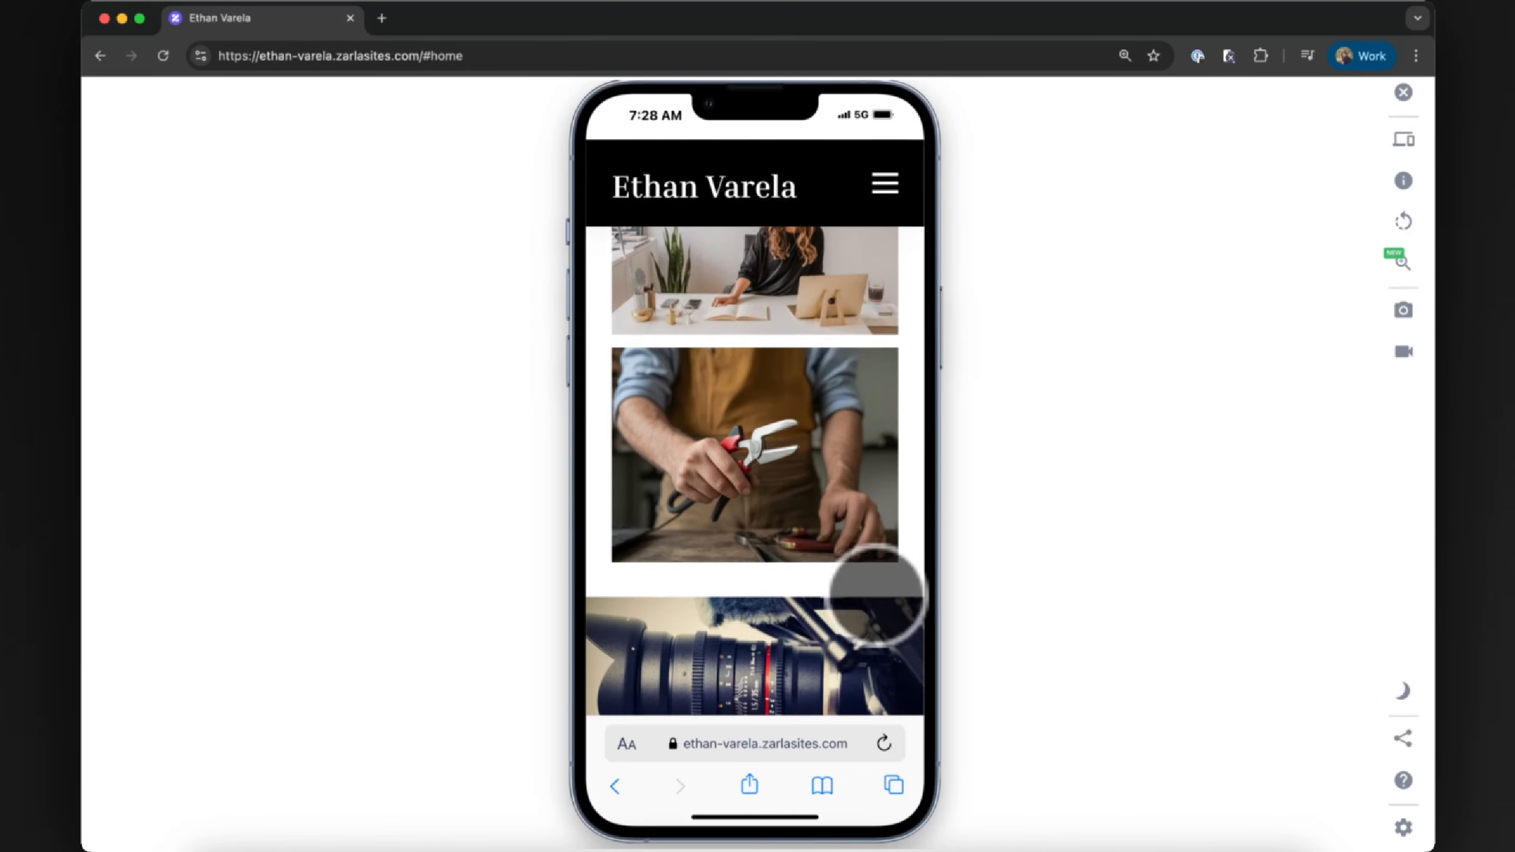
pyautogui.click(871, 627)
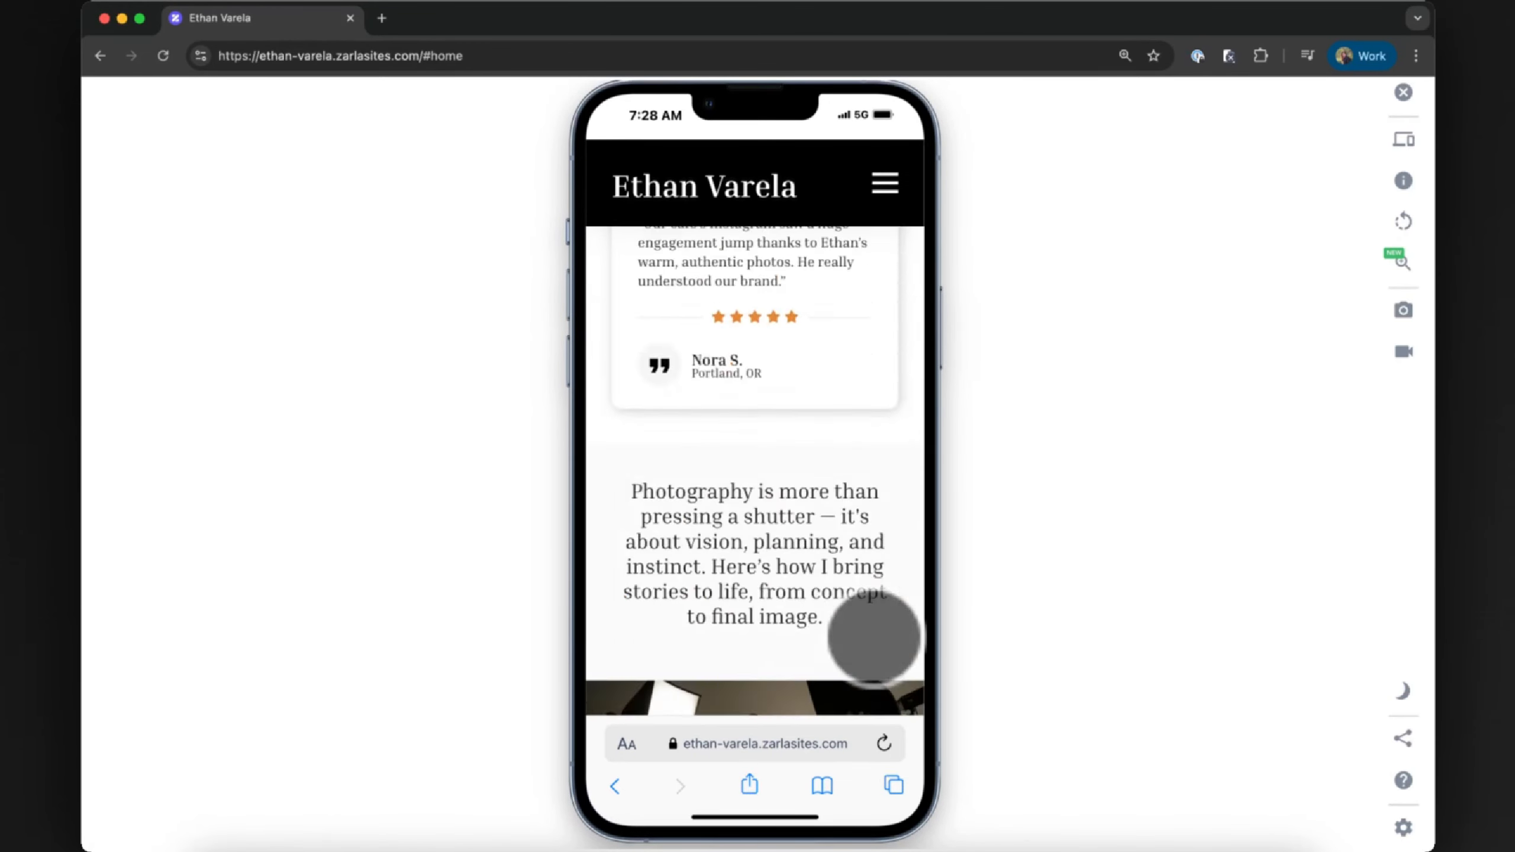
# Step: Switch the device preview to MacBook Air and look through the portfolio homepage from the hero to the photo galleries
pyautogui.click(1404, 139)
pyautogui.scroll(-8, 1343, 446)
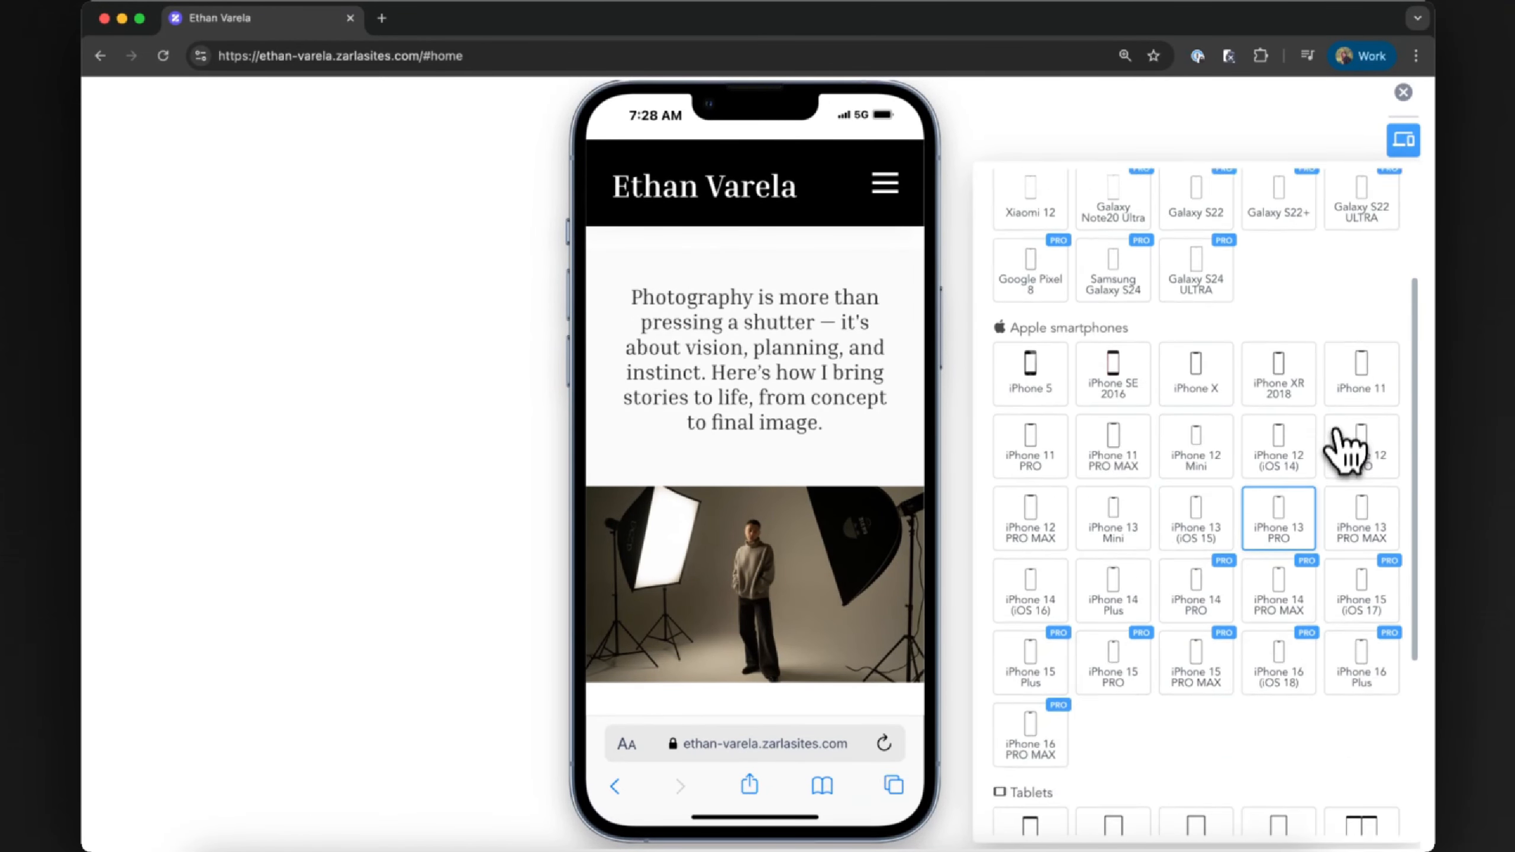
pyautogui.click(1205, 648)
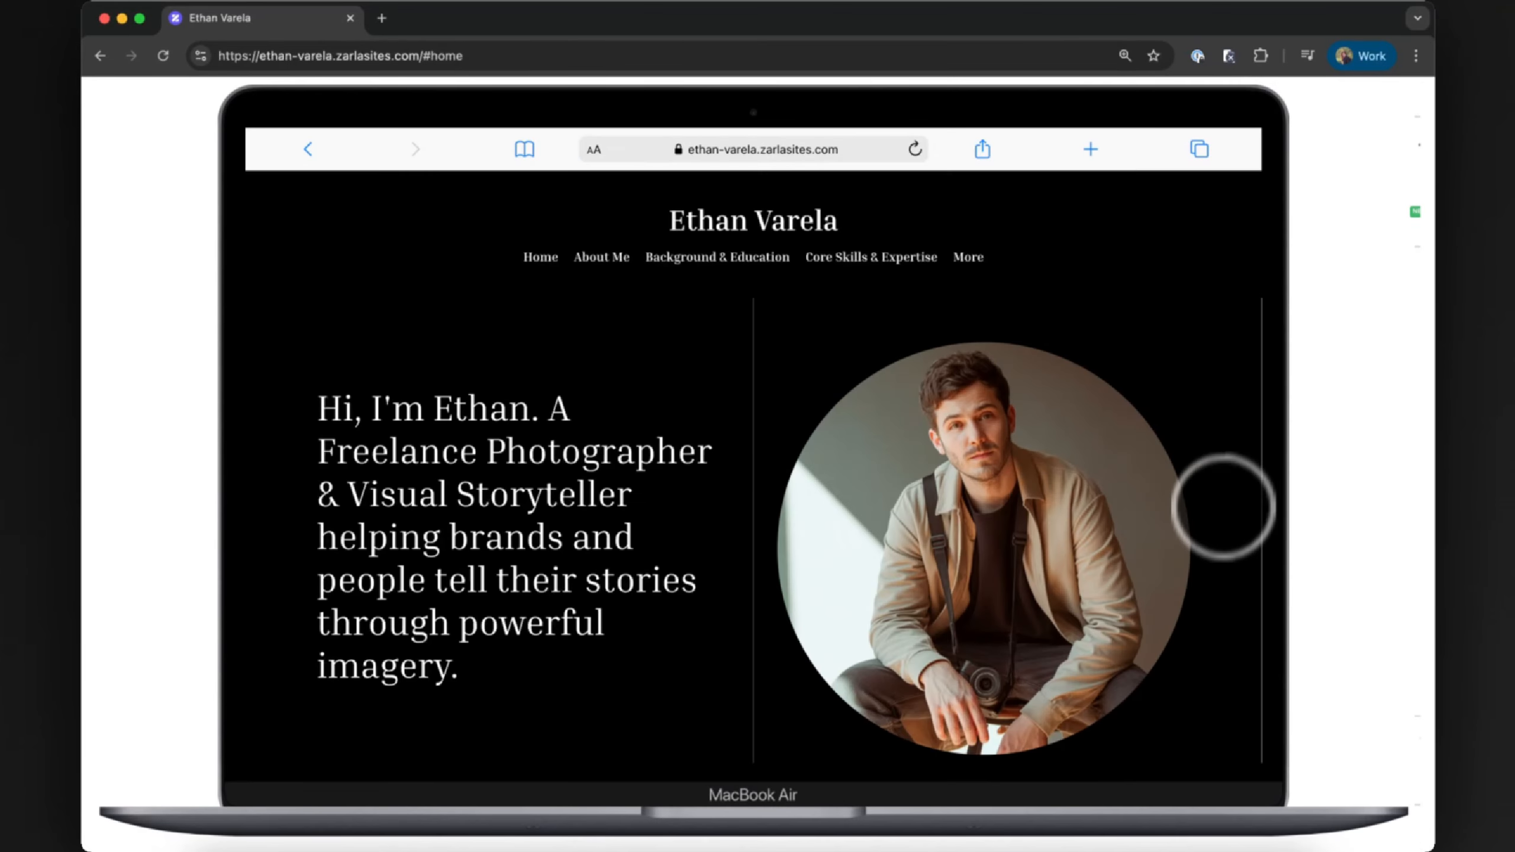
pyautogui.scroll(-6, 1221, 499)
pyautogui.scroll(-10, 1221, 499)
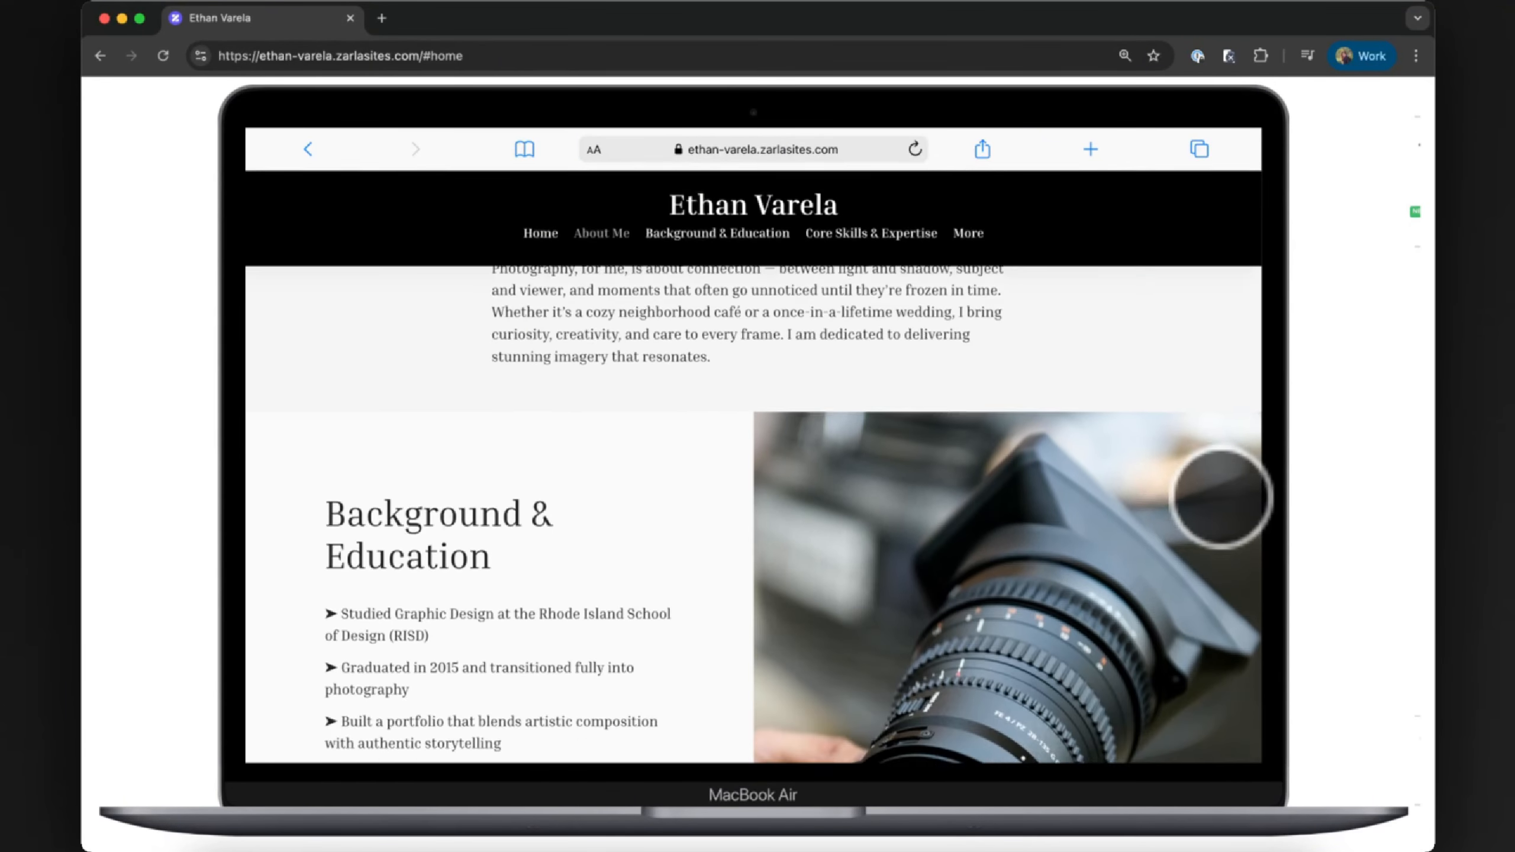
pyautogui.scroll(-10, 1221, 497)
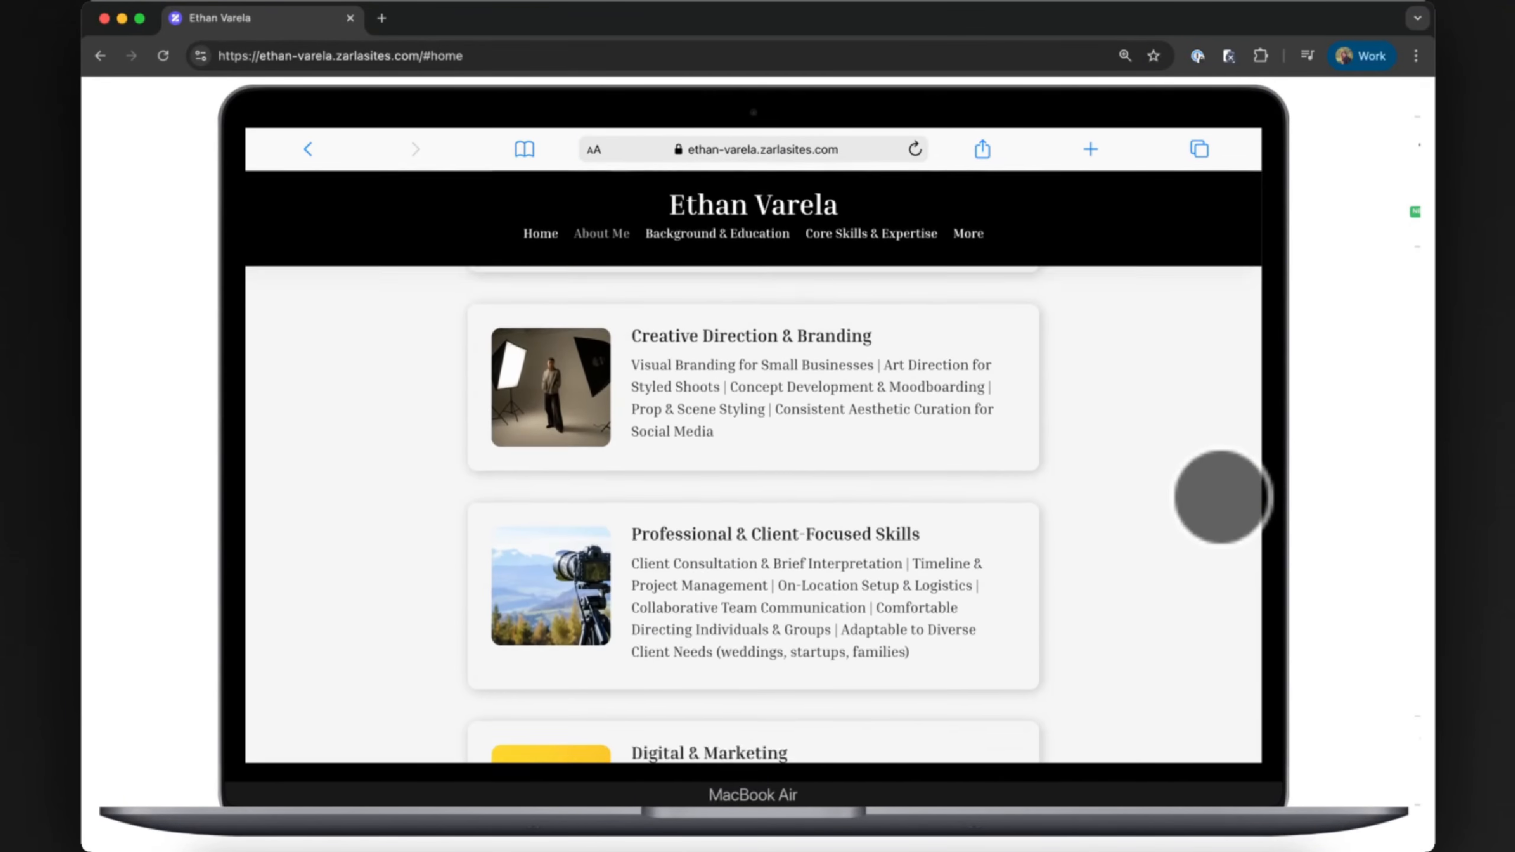
pyautogui.scroll(-10, 1221, 497)
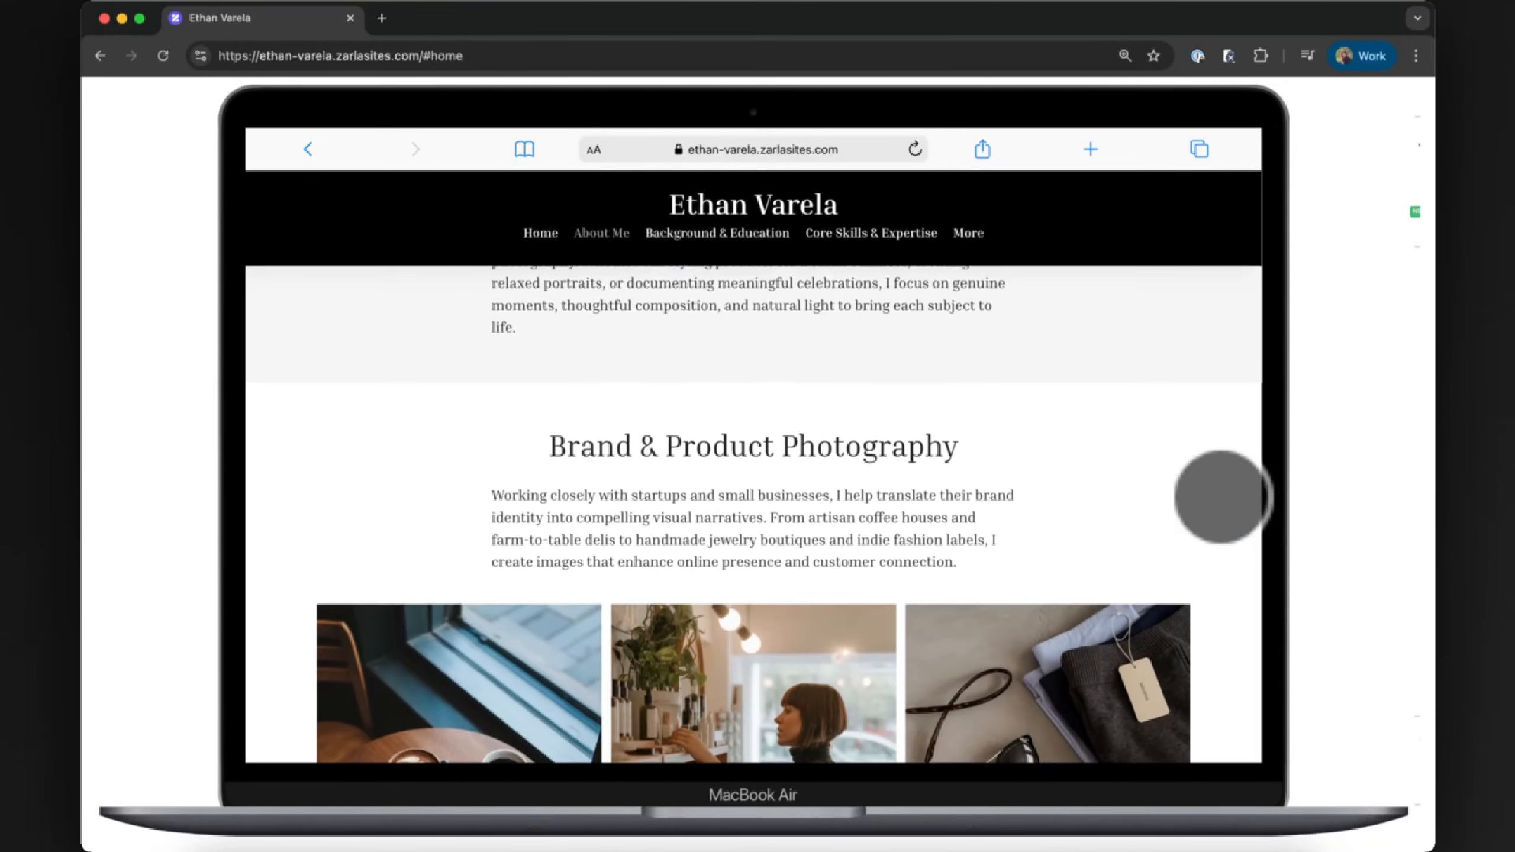
pyautogui.scroll(-5, 1221, 497)
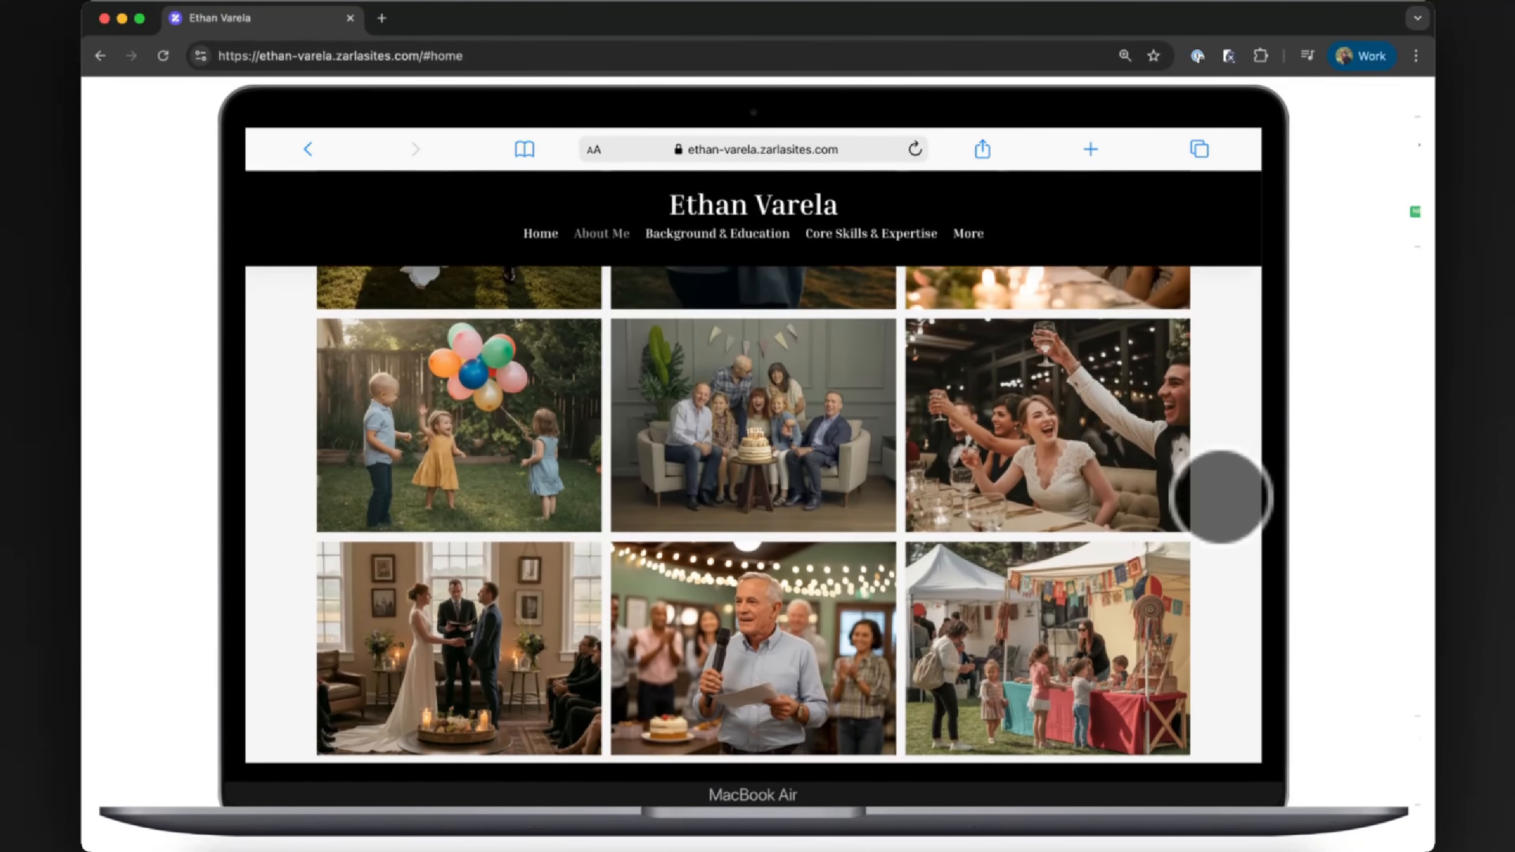
# Step: Go to the Ongoing Work section and view the Willow + Sage Apothecary and Nest Urban Workspace project pages
pyautogui.click(547, 235)
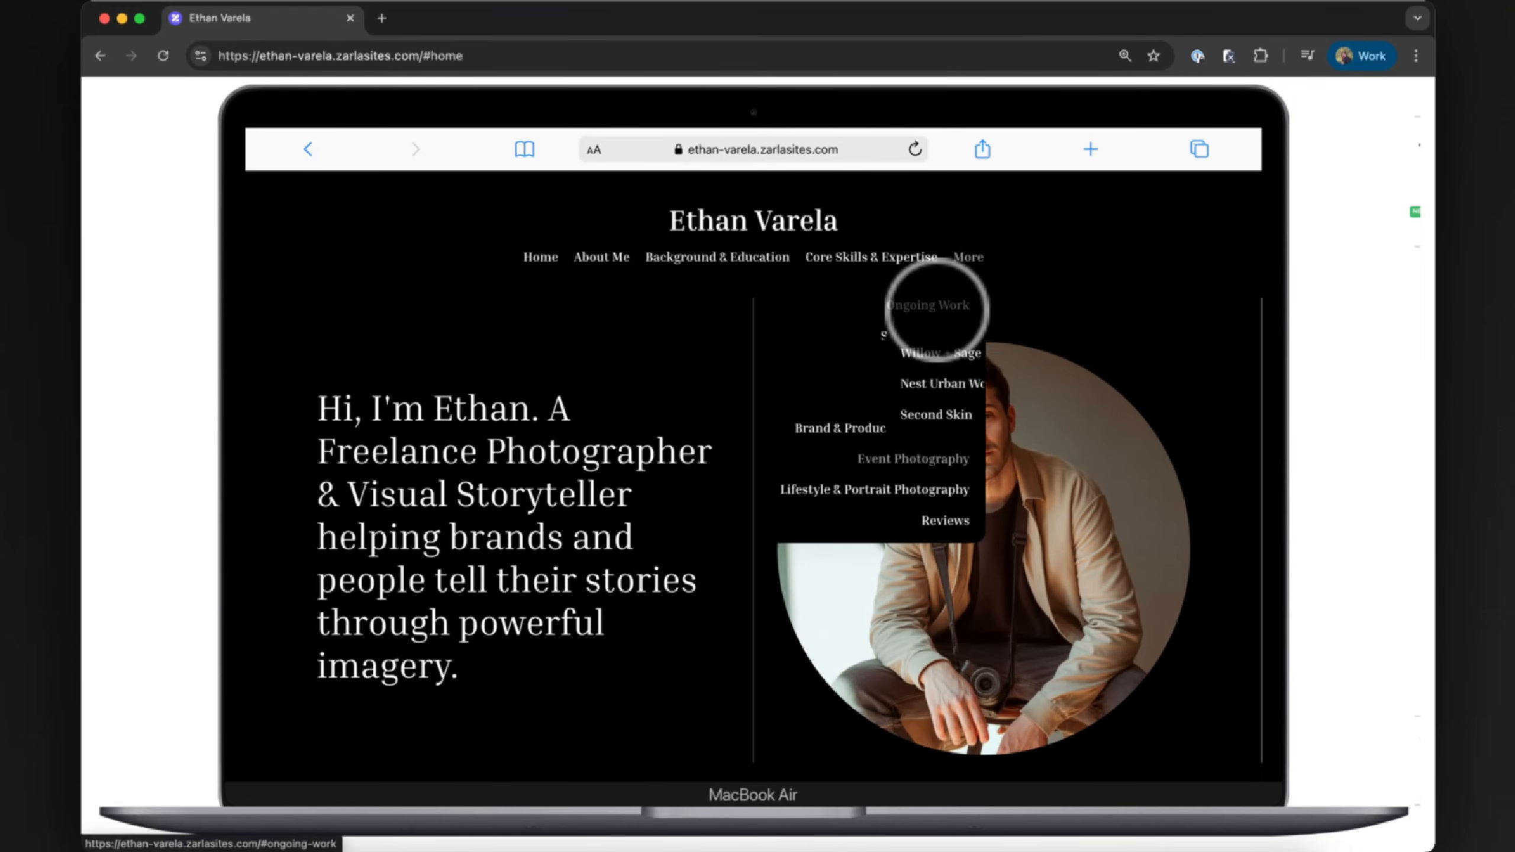
pyautogui.click(932, 323)
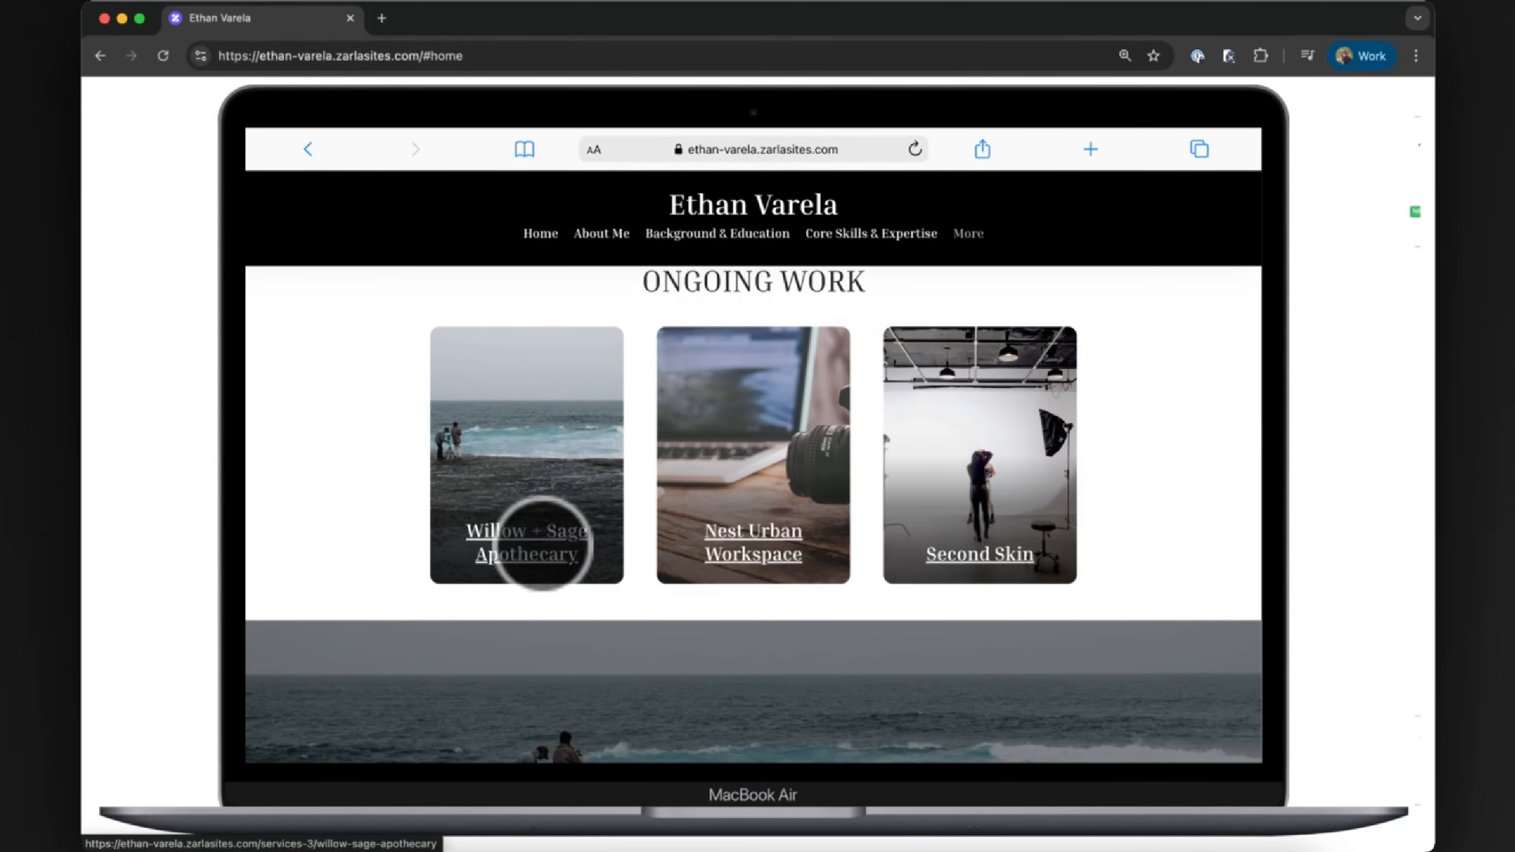
pyautogui.click(542, 544)
pyautogui.scroll(-15, 543, 545)
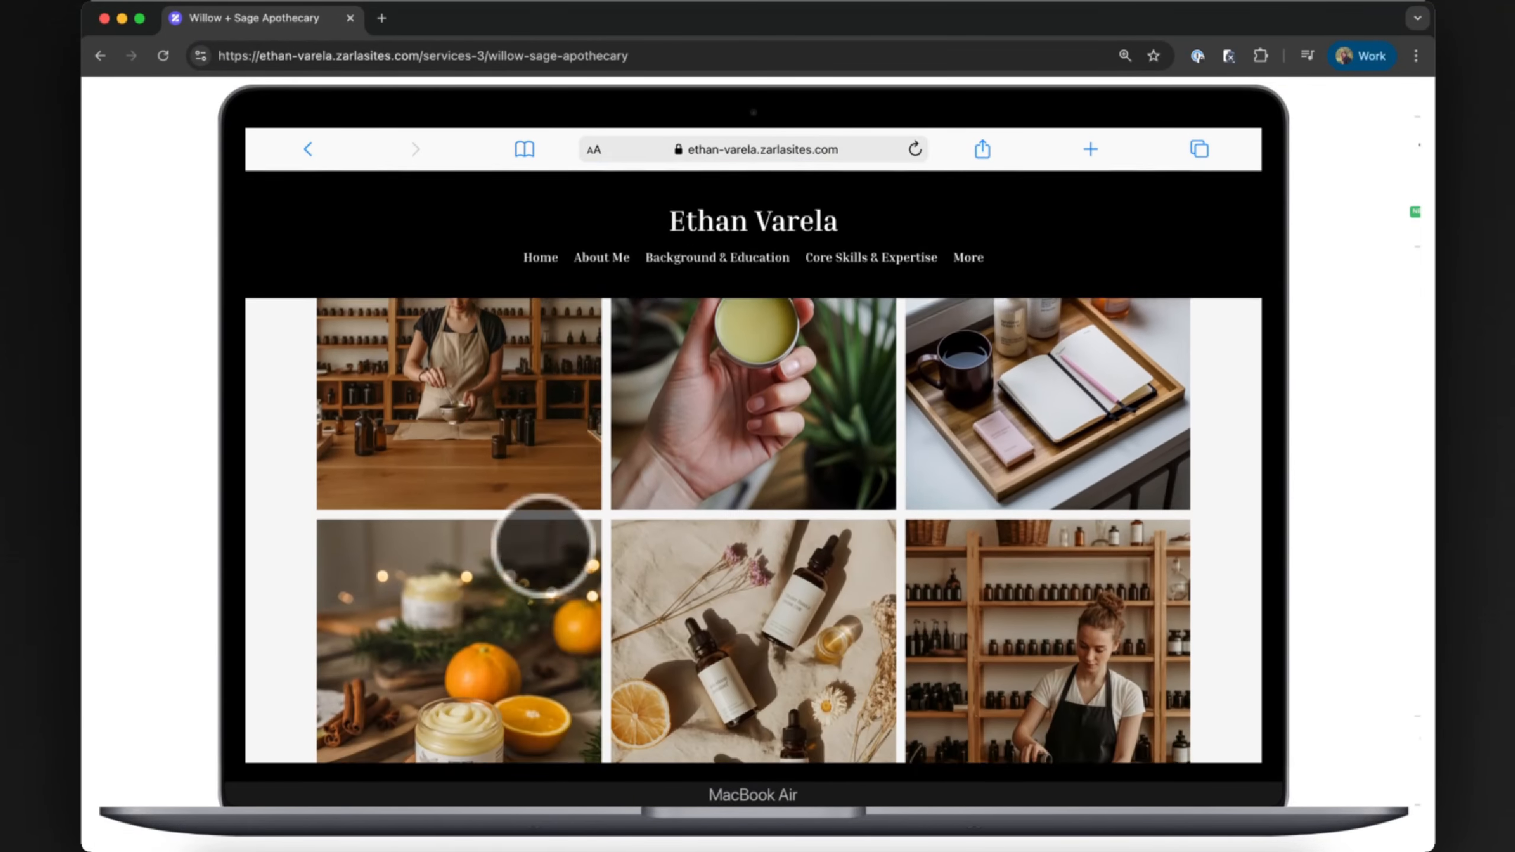
pyautogui.scroll(-3, 543, 545)
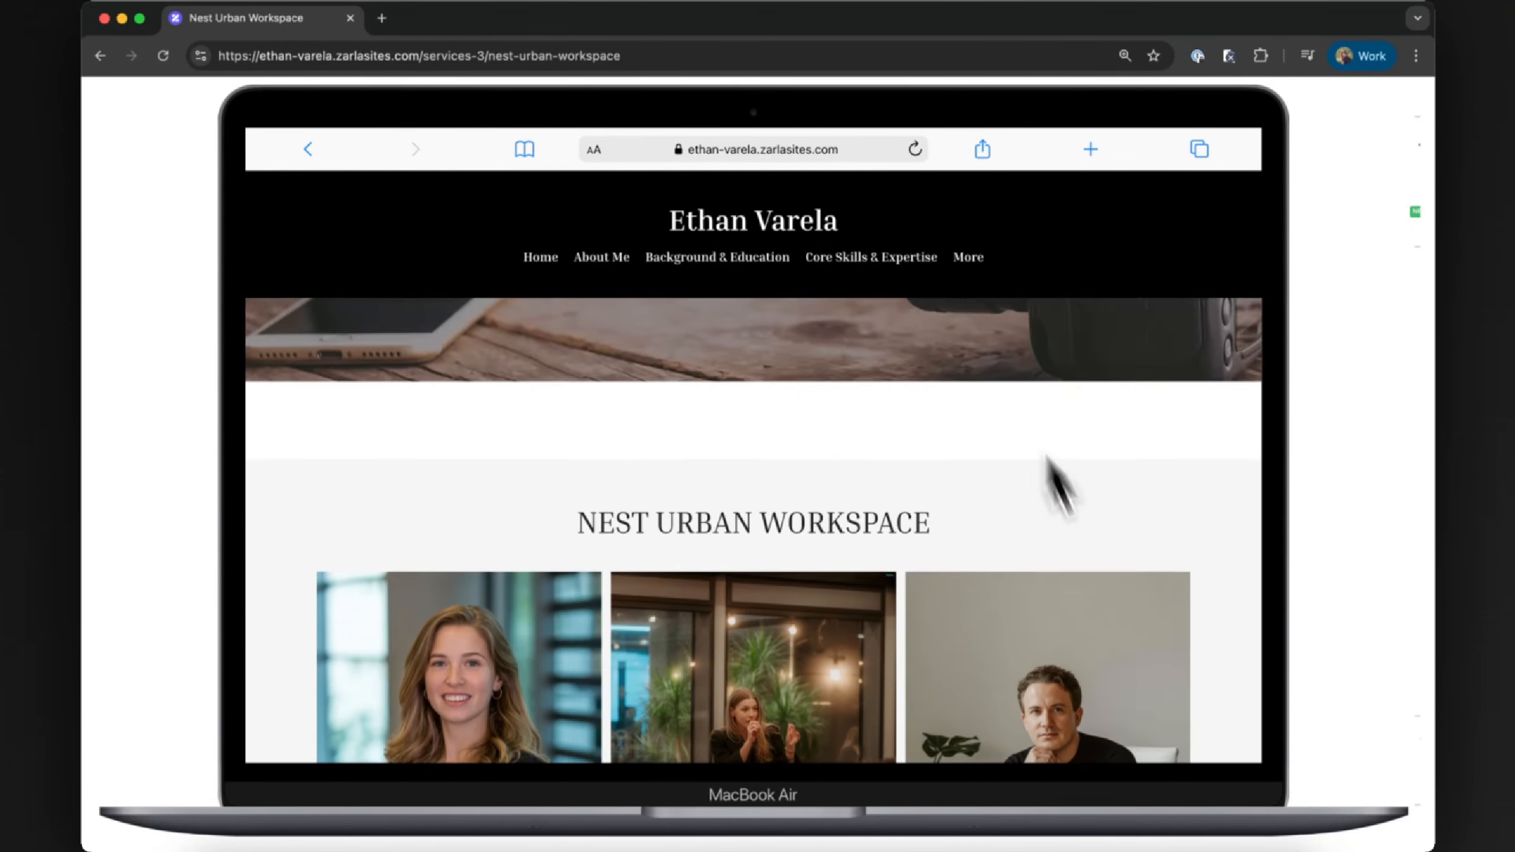
pyautogui.scroll(-8, 1125, 633)
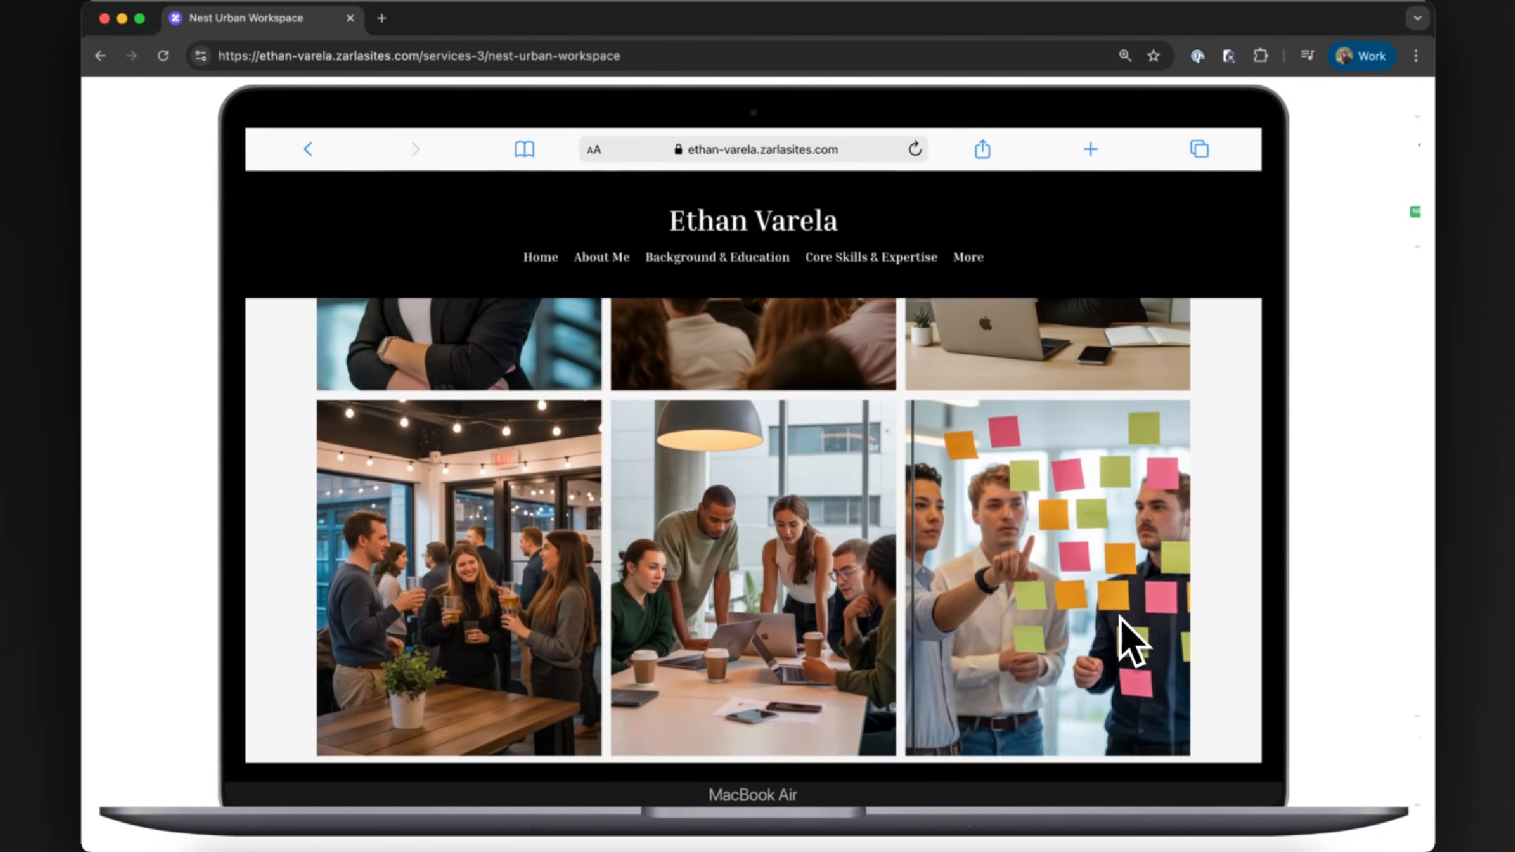
pyautogui.scroll(-5, 1132, 642)
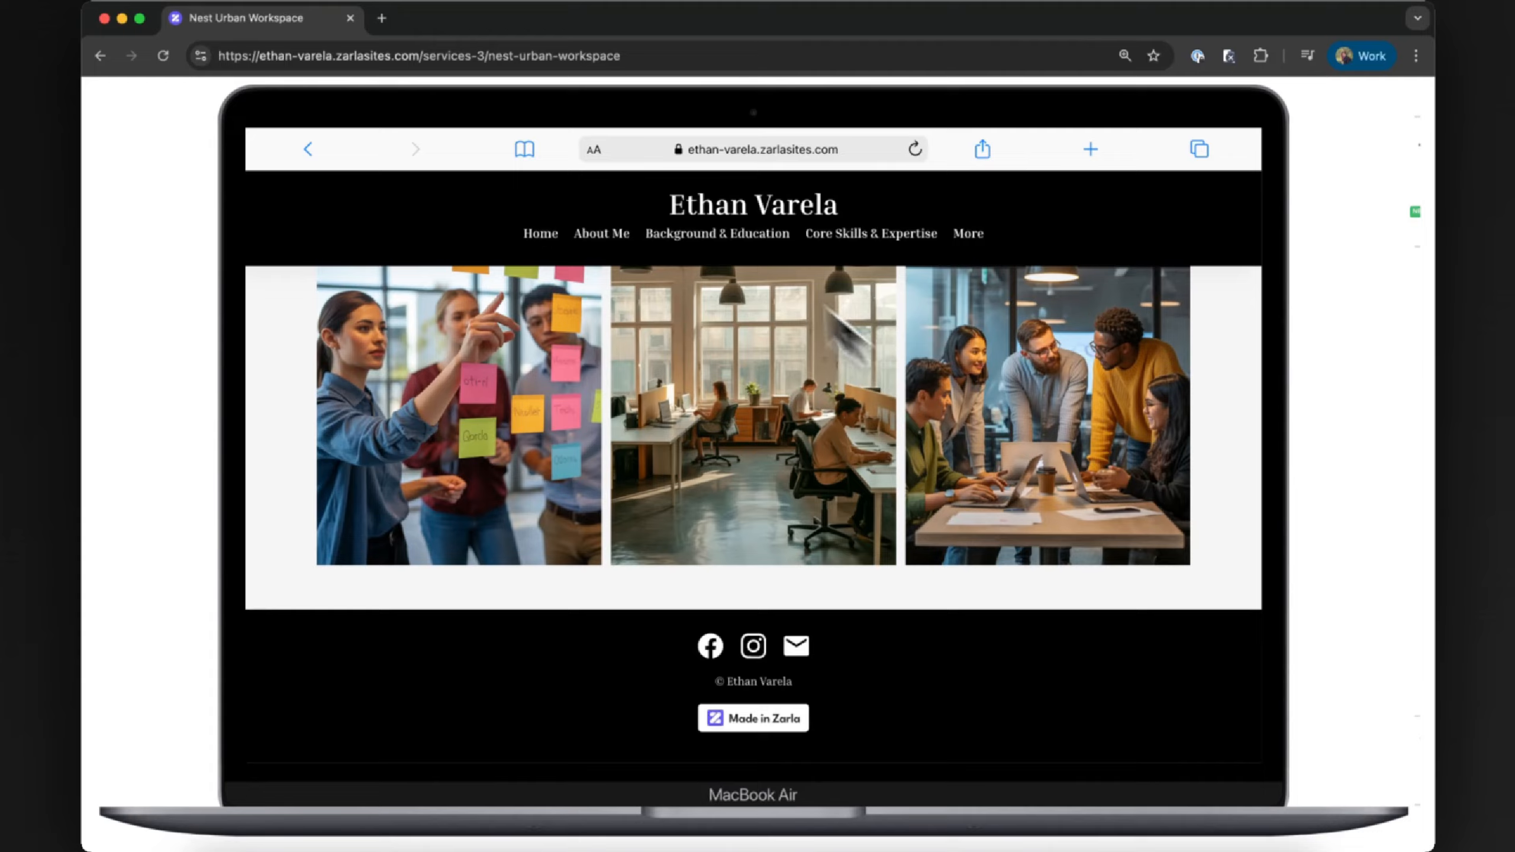
pyautogui.click(695, 198)
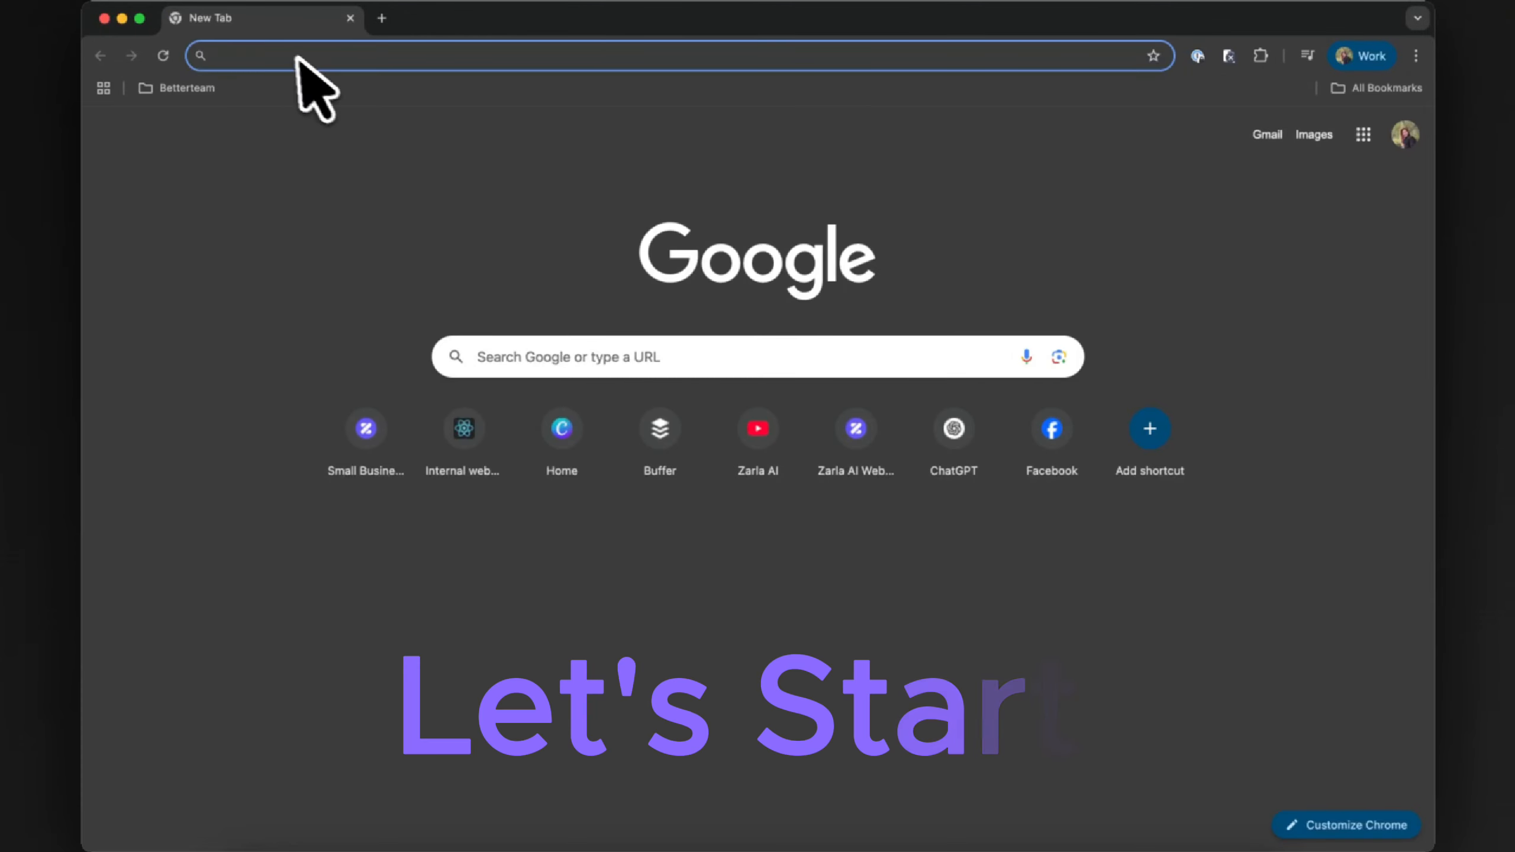
# Step: Open zarla.com in the new browser tab
pyautogui.click(297, 57)
pyautogui.write('zar')
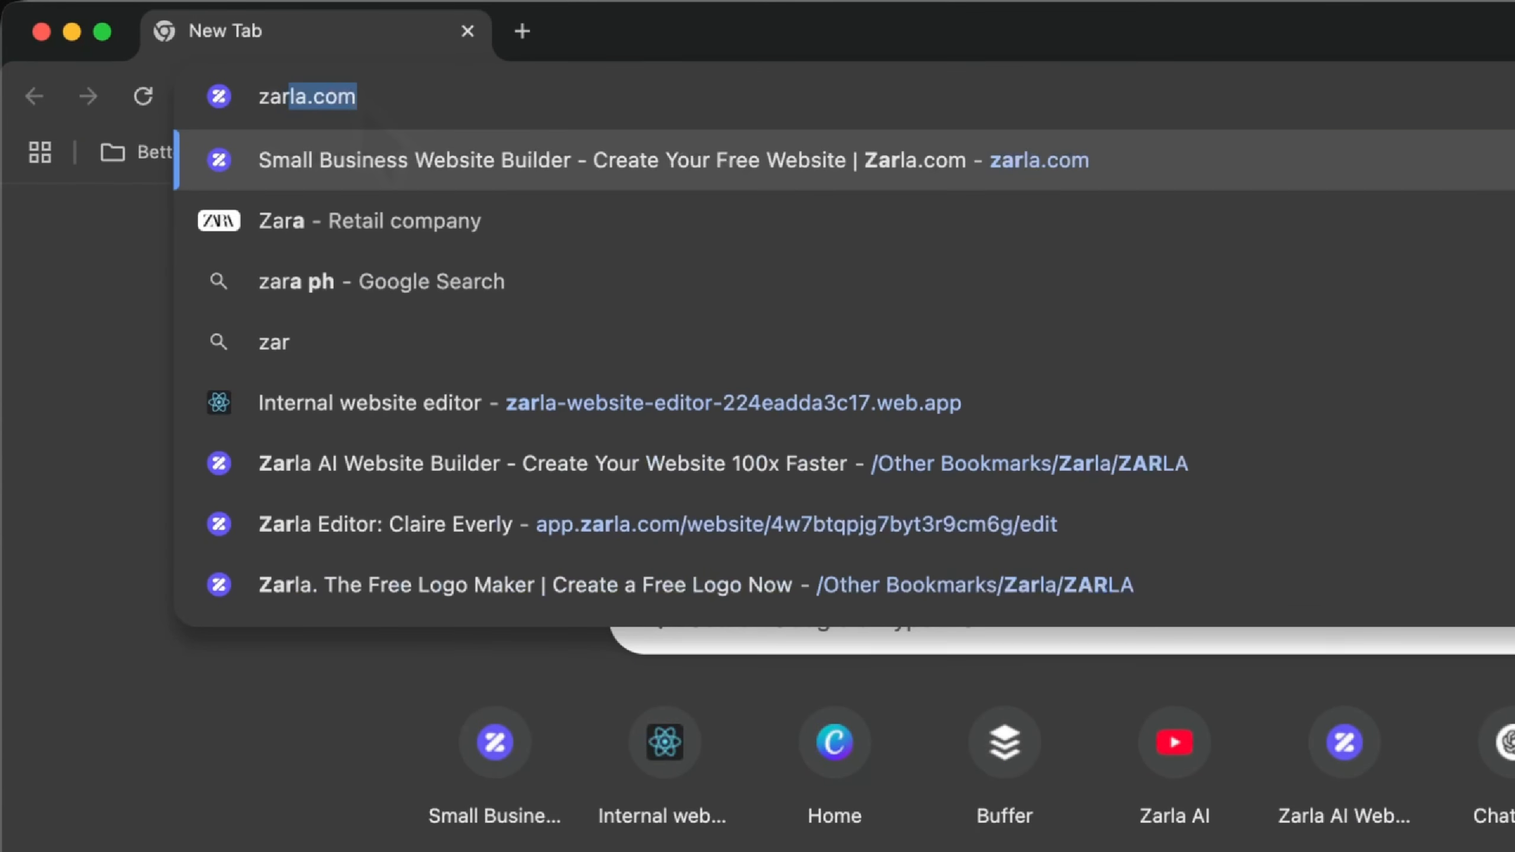
pyautogui.write('la.com')
pyautogui.press('Return')
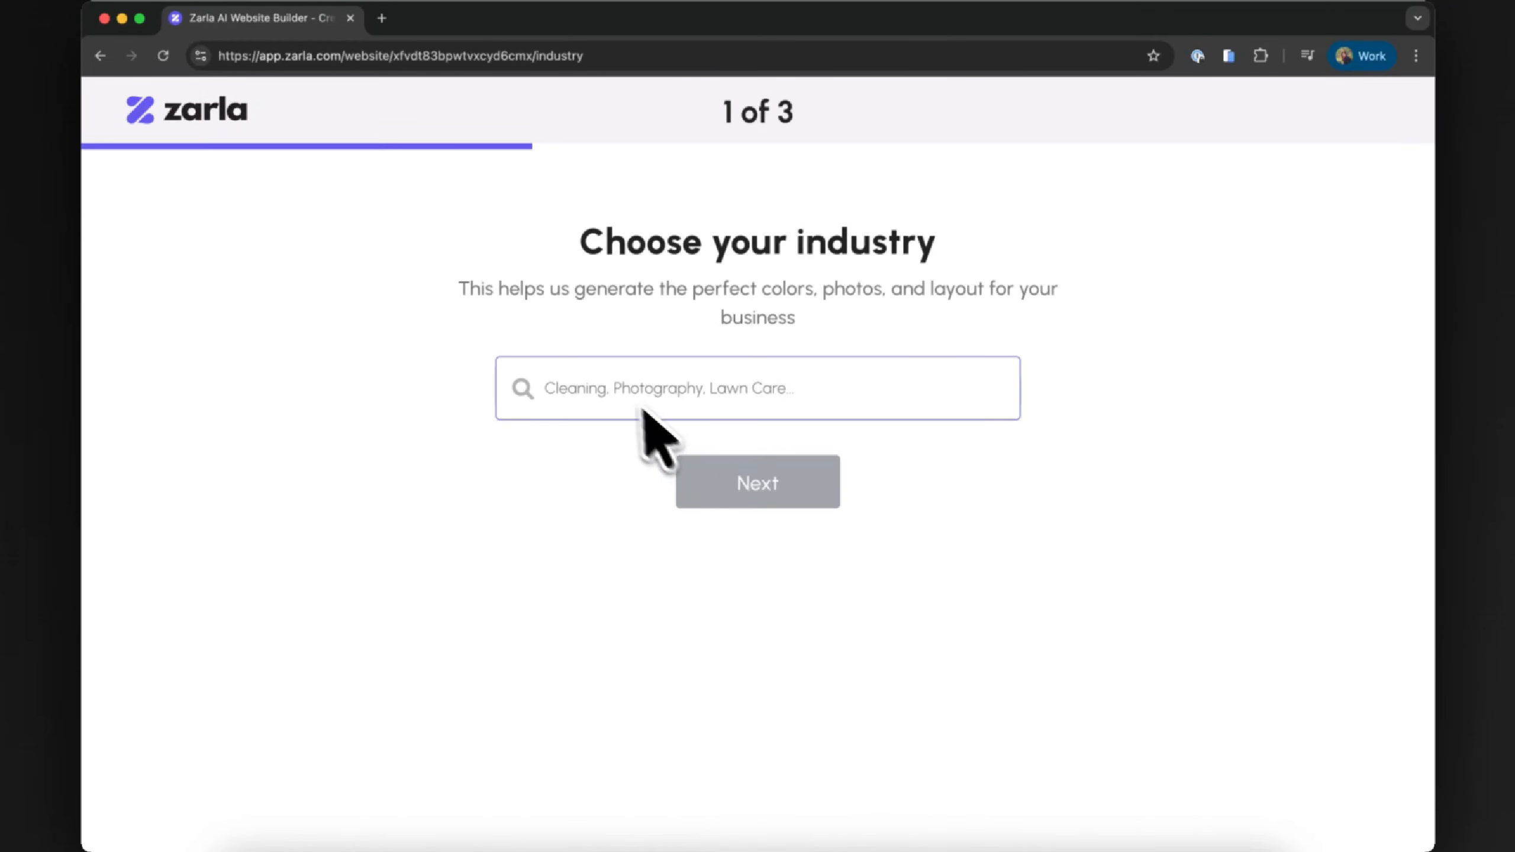
# Step: Choose Photographer as the industry and continue to the business description
pyautogui.click(617, 389)
pyautogui.write('Photo')
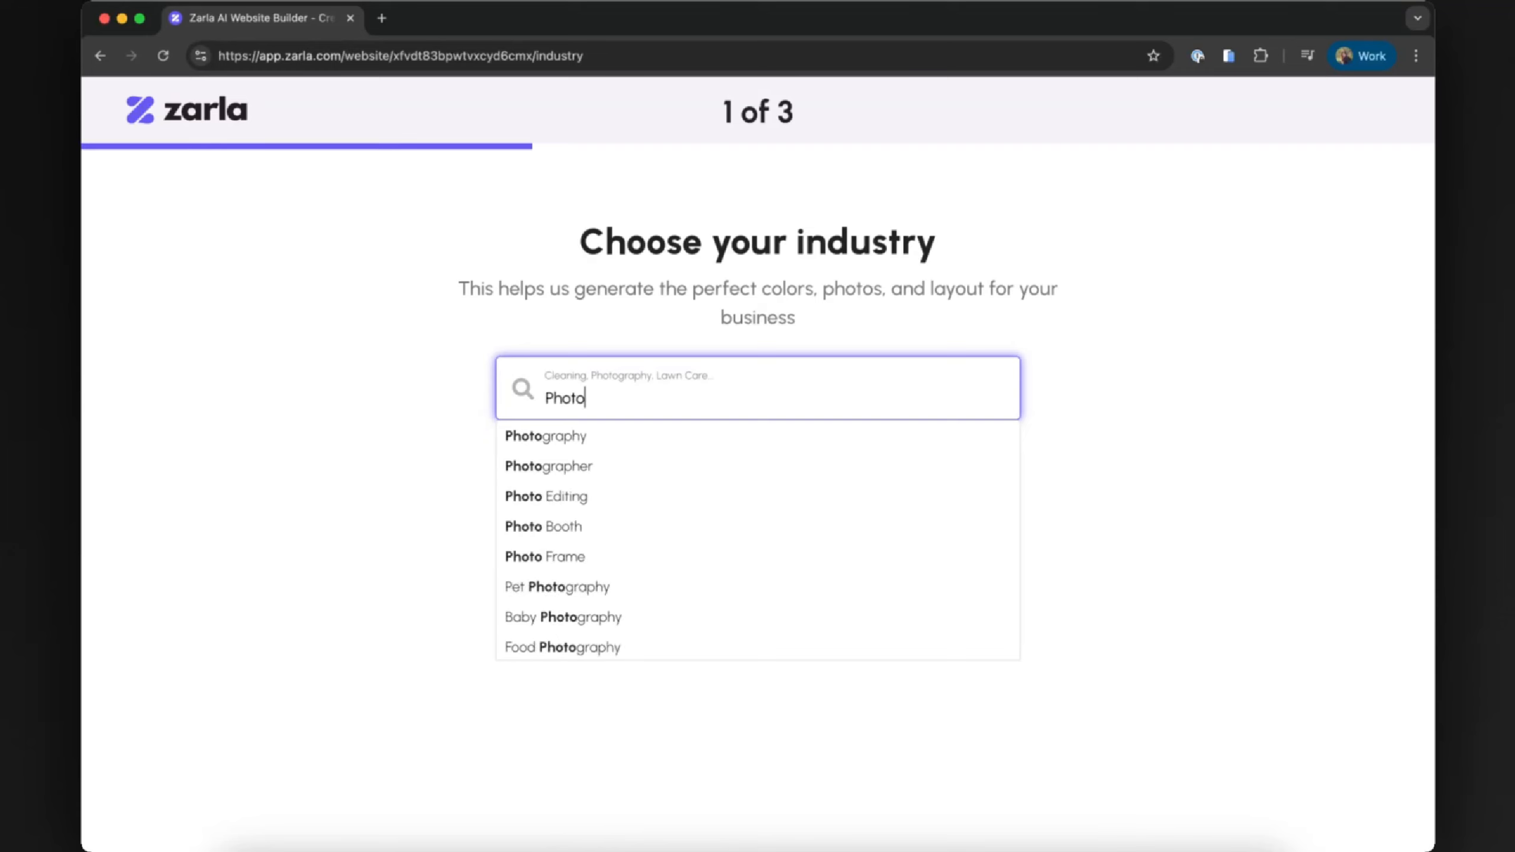
pyautogui.click(609, 466)
pyautogui.click(751, 484)
# Step: Describe the business as a seasoned freelance photographer in Portland, OR, with over 10 years of experience, and create the website
pyautogui.click(744, 472)
pyautogui.write('A')
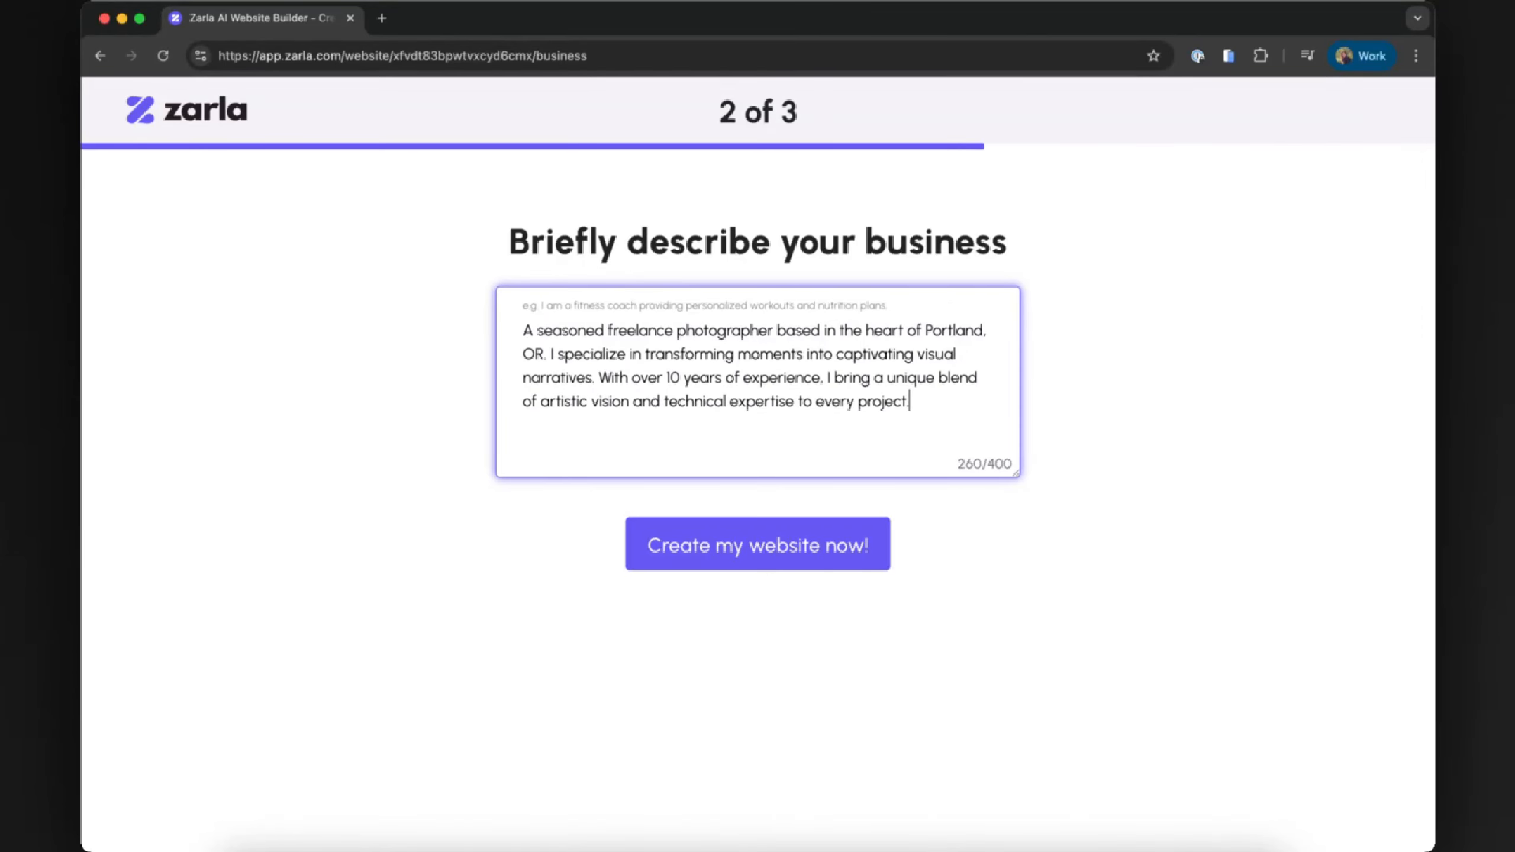
pyautogui.write('.')
pyautogui.click(769, 546)
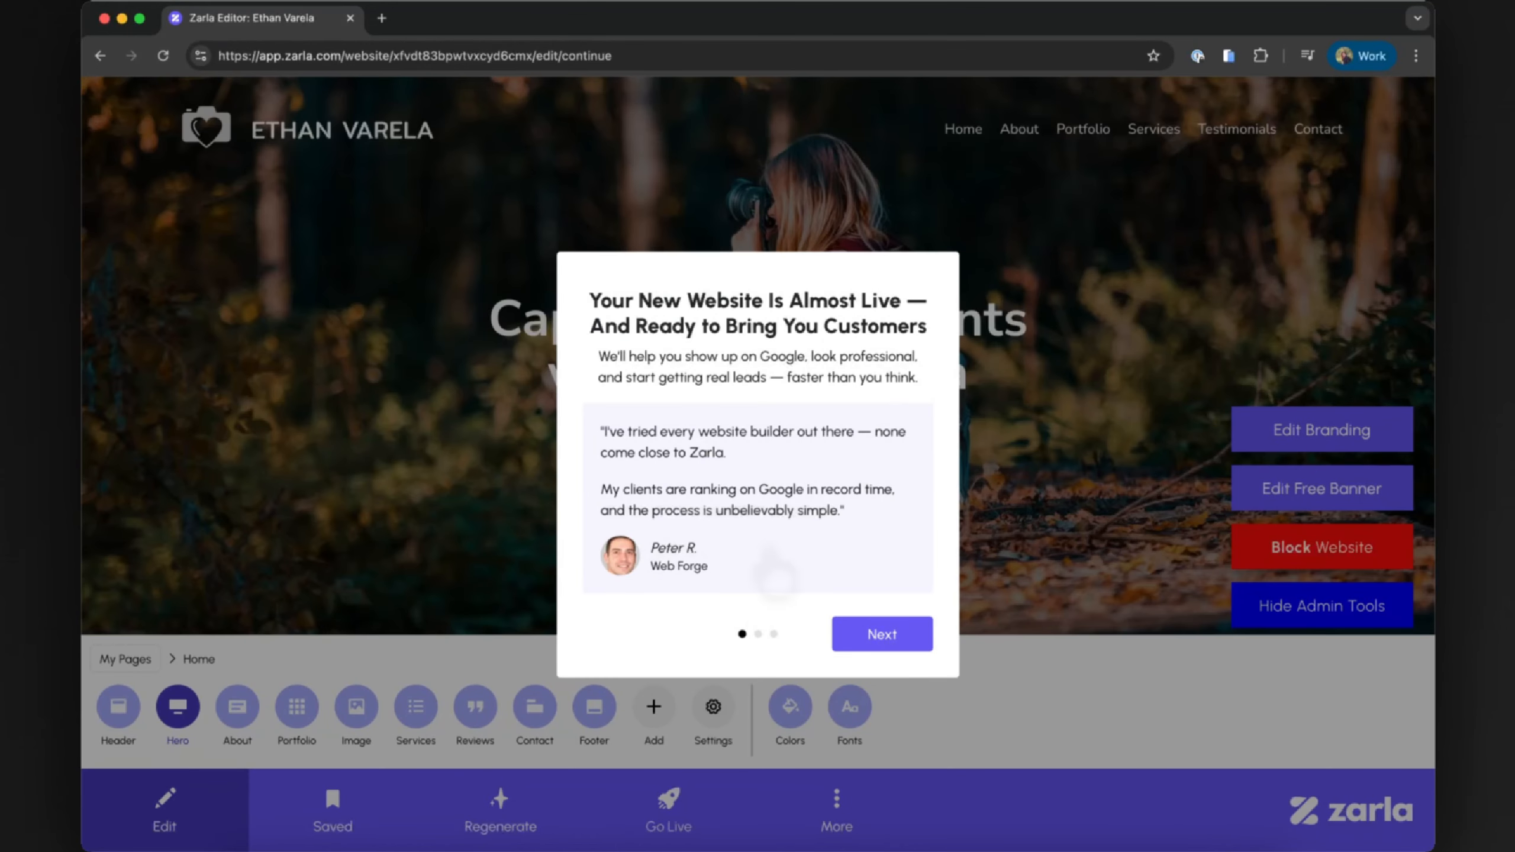
# Step: Go through the introductory dialogs, accepting the entered phone number, and close the go-live notice
pyautogui.click(874, 634)
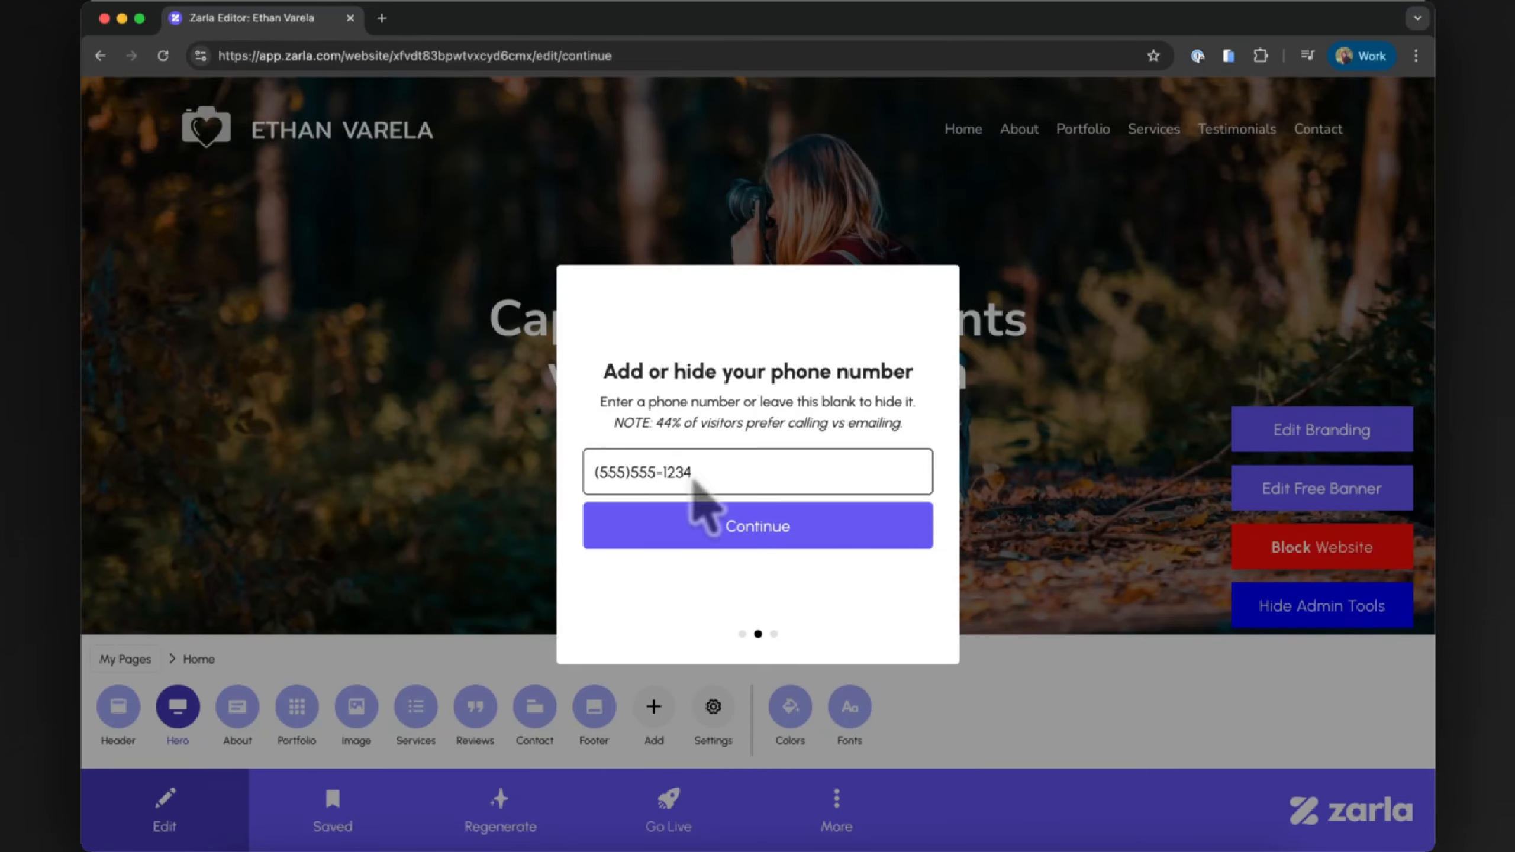
pyautogui.click(722, 525)
pyautogui.click(727, 531)
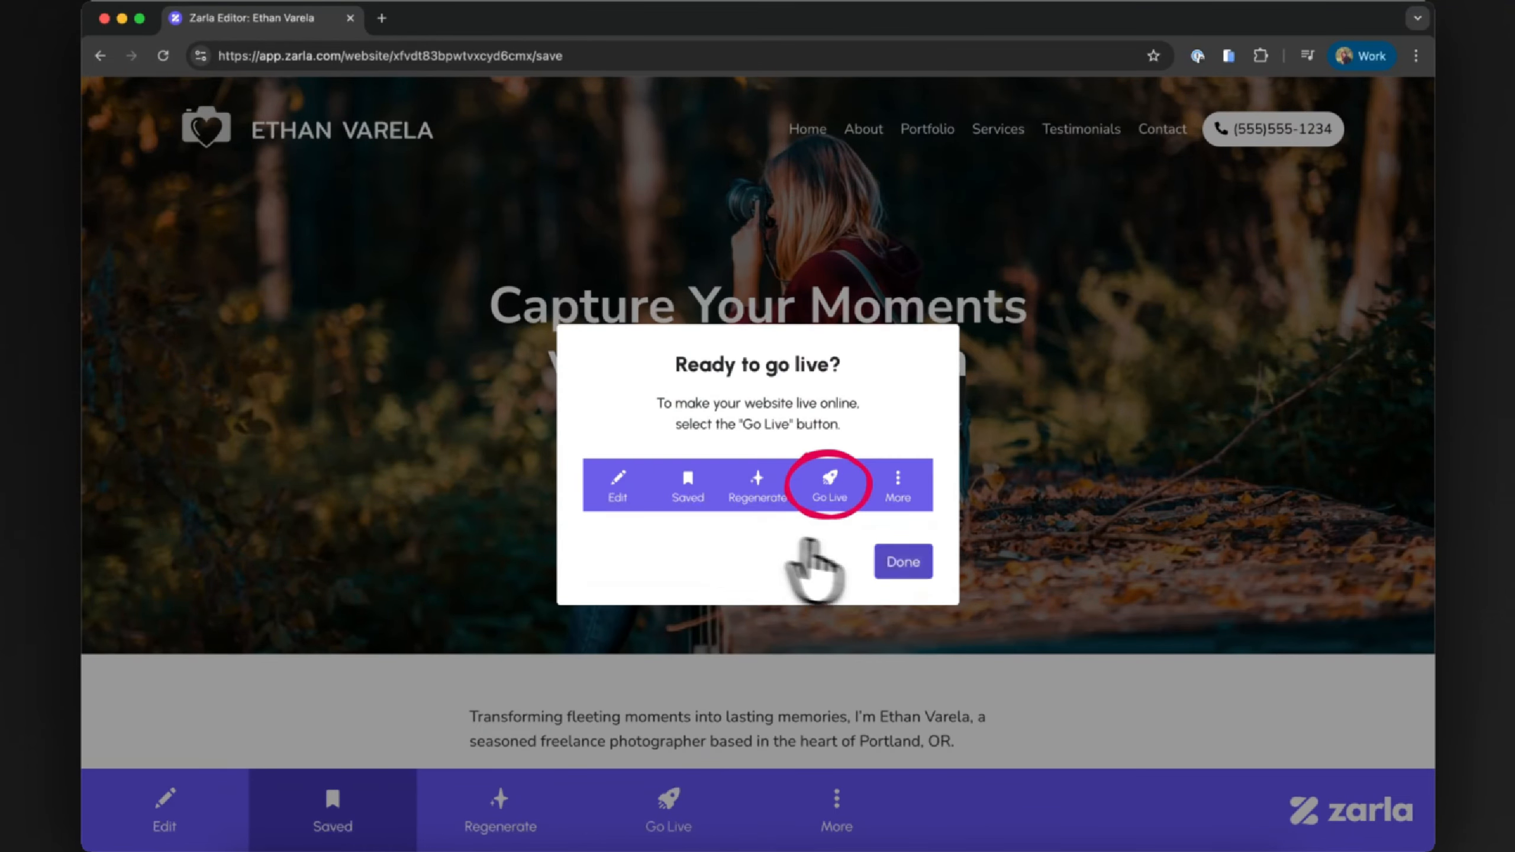
pyautogui.click(900, 565)
# Step: Look over the generated homepage and apply the White Woodsmoke color palette to the website
pyautogui.scroll(-15, 896, 418)
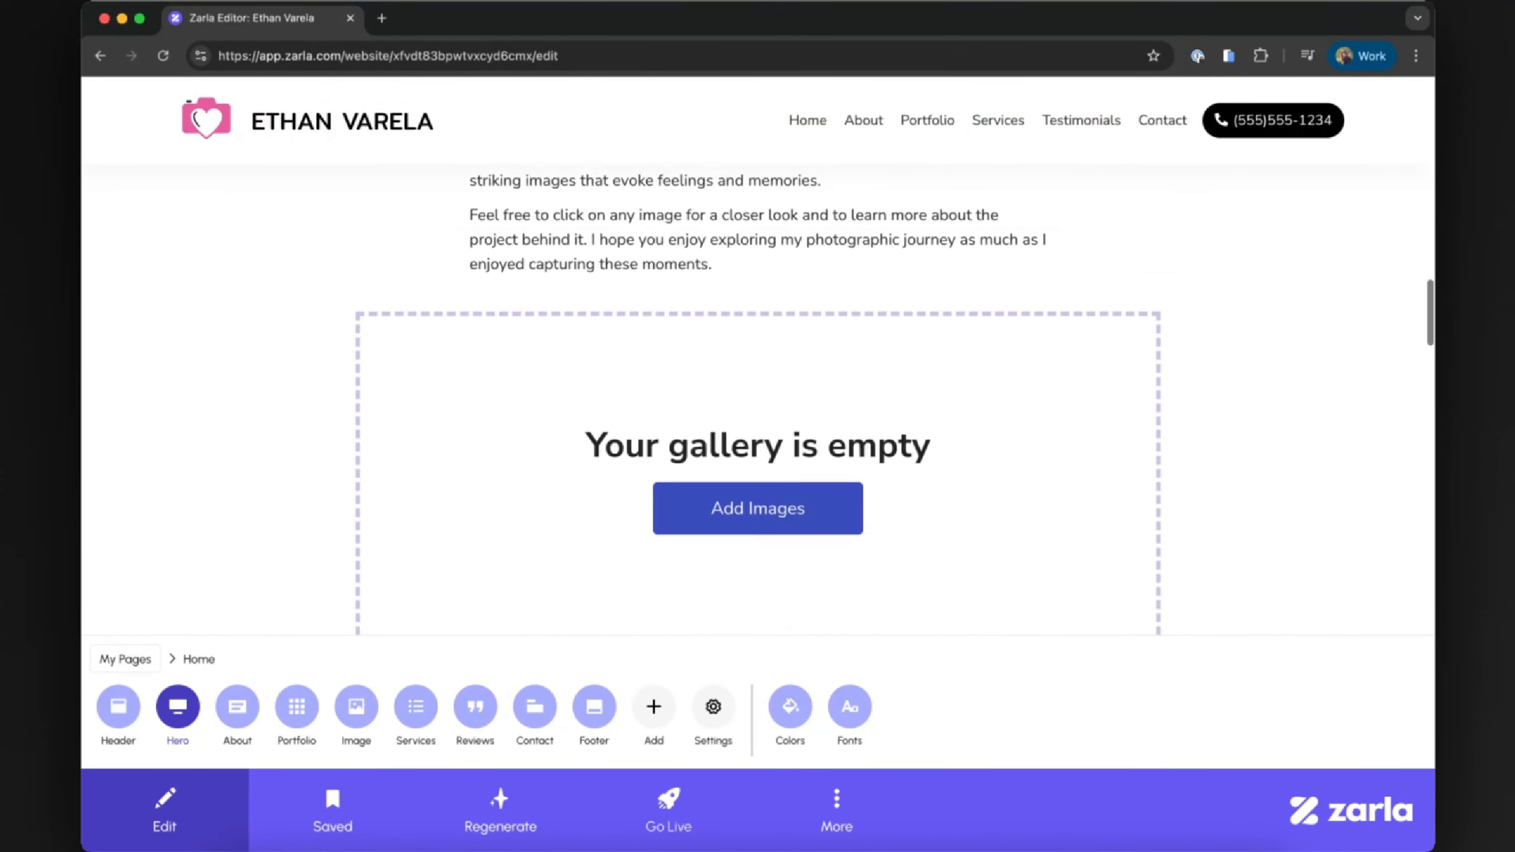
pyautogui.scroll(-20, 758, 400)
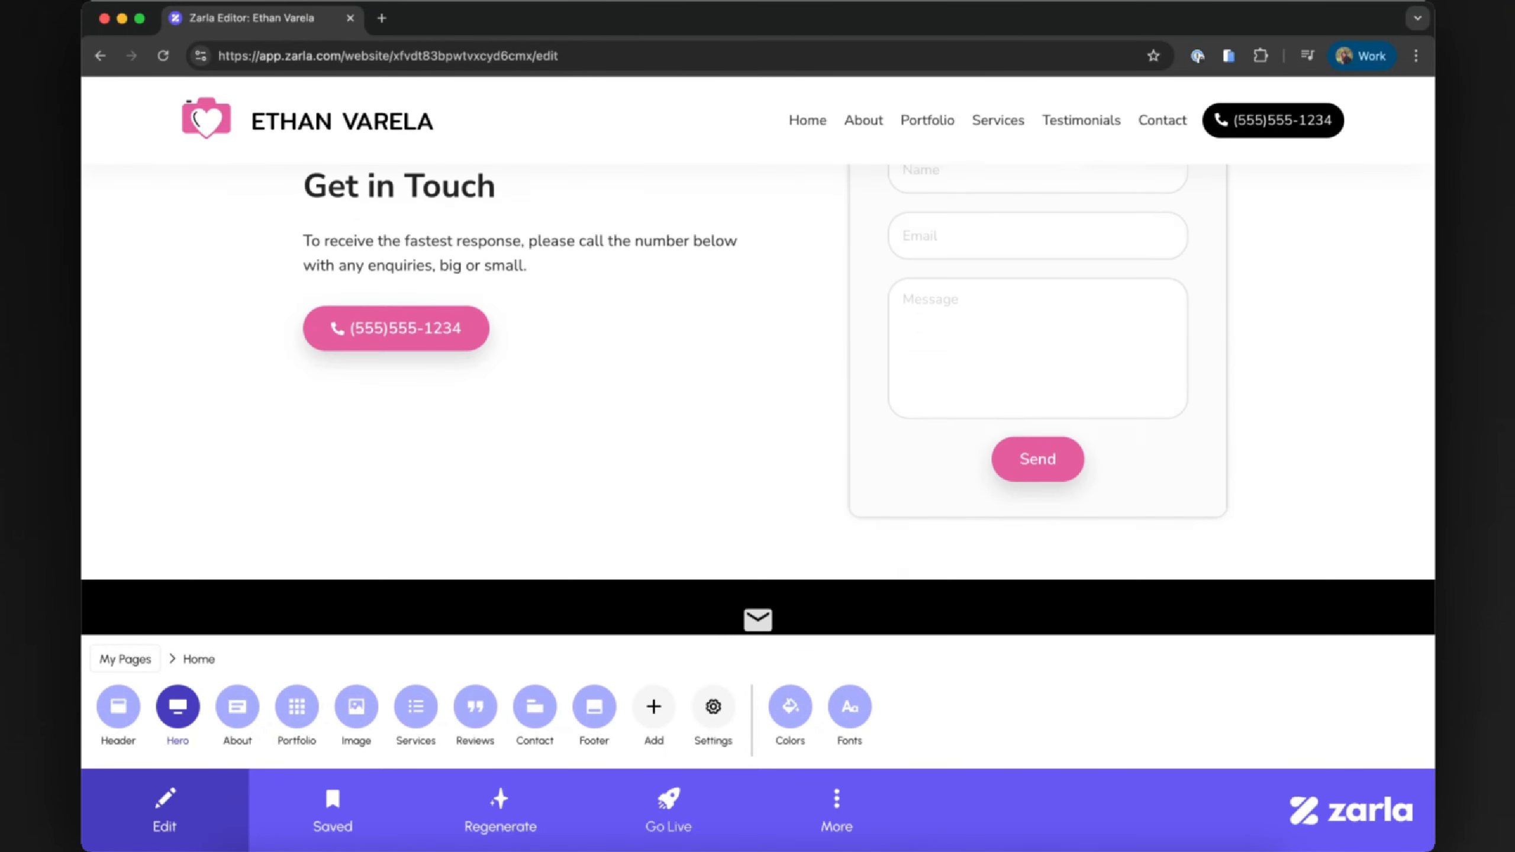
pyautogui.scroll(-2, 757, 401)
pyautogui.click(315, 108)
pyautogui.click(790, 706)
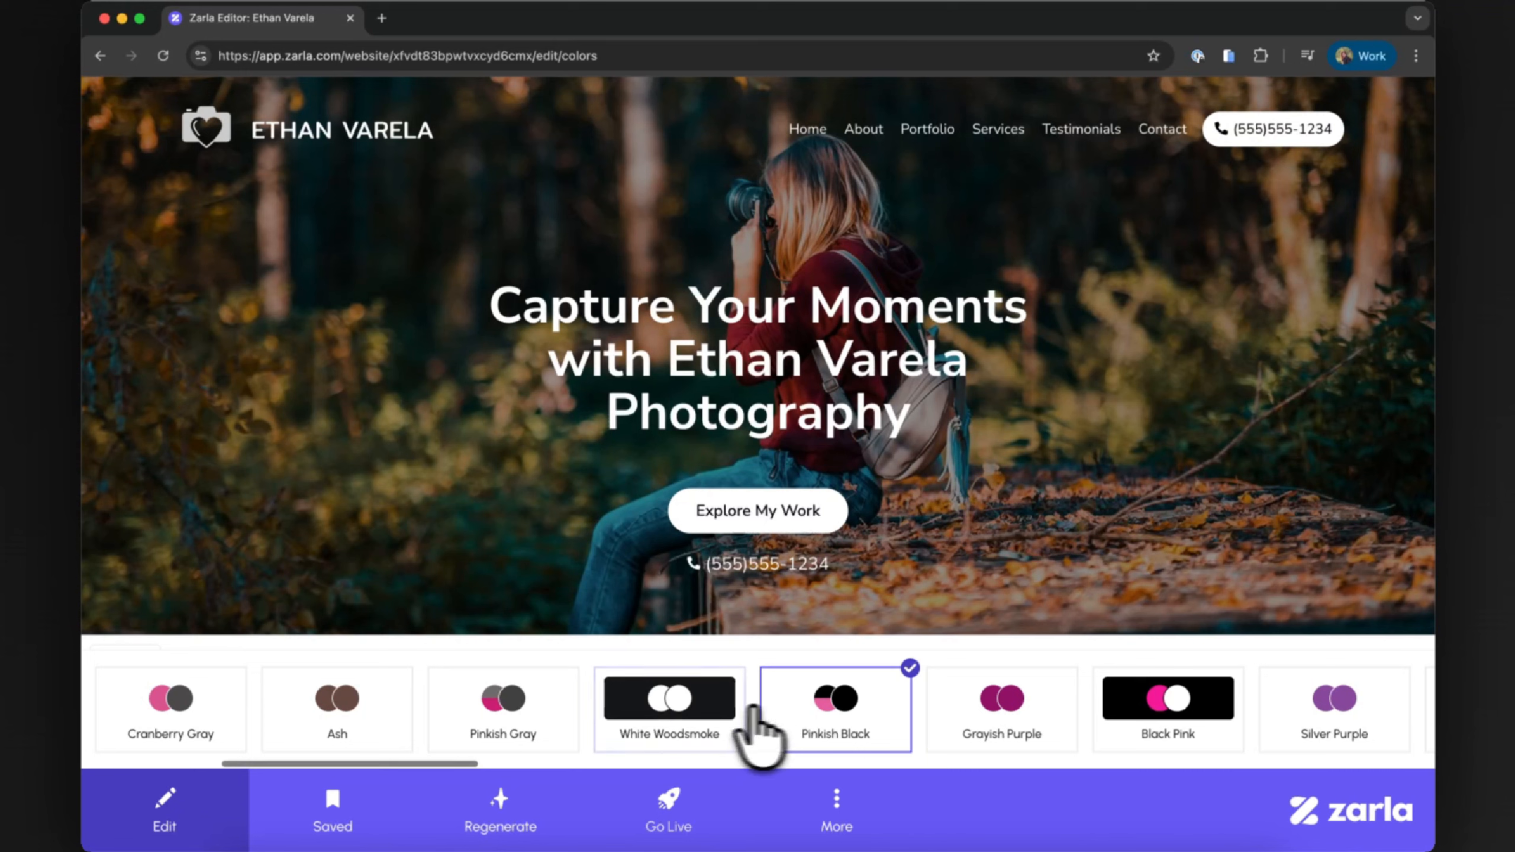
pyautogui.click(686, 725)
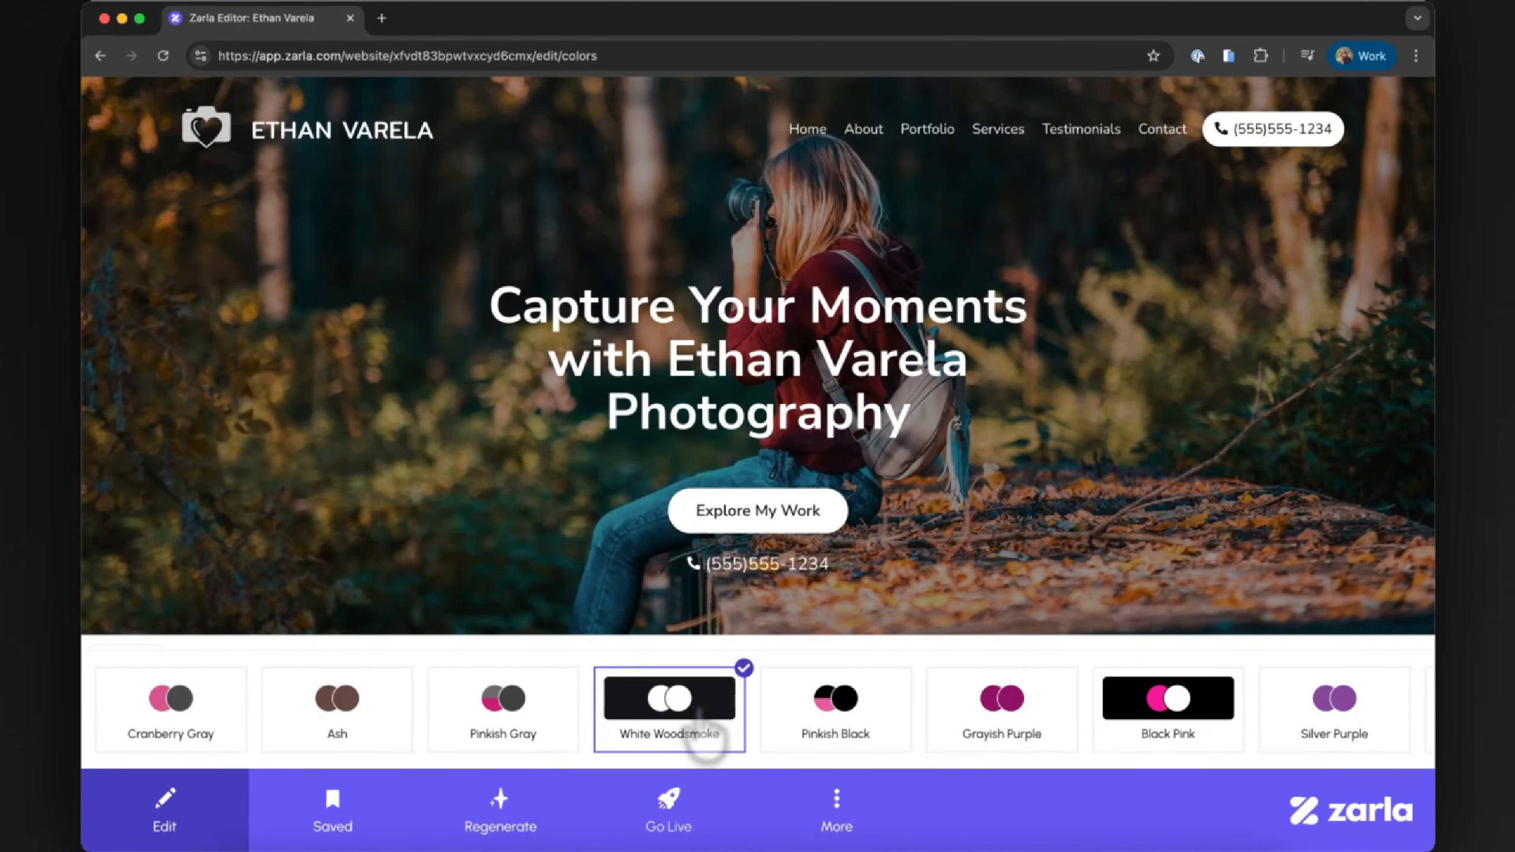
pyautogui.hscroll(-10, 699, 710)
pyautogui.click(122, 699)
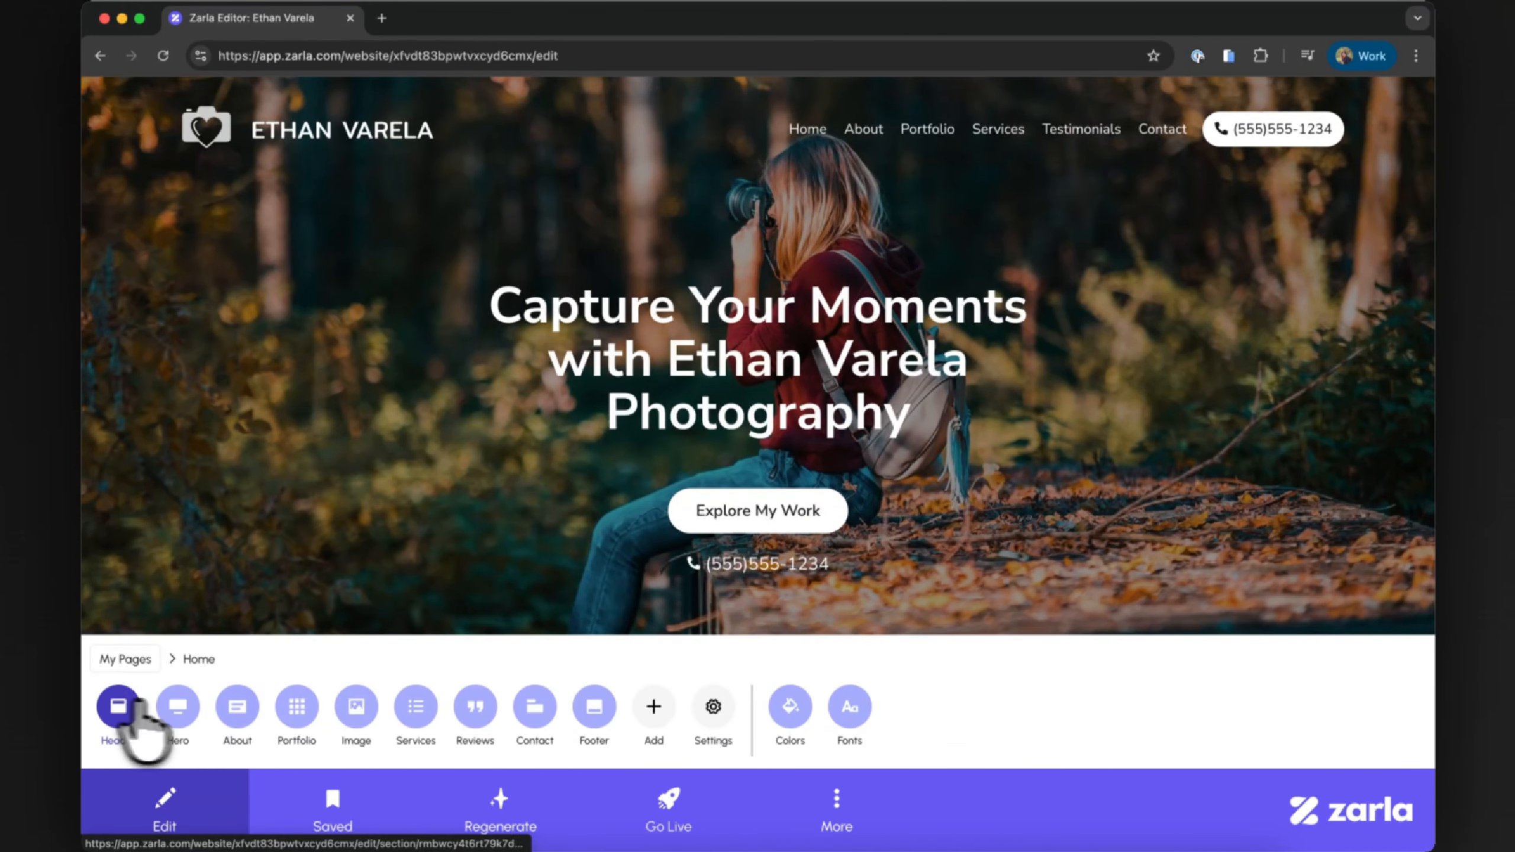
# Step: Try the Cormorant Infant font and set the website's font to Inria Serif
pyautogui.click(846, 707)
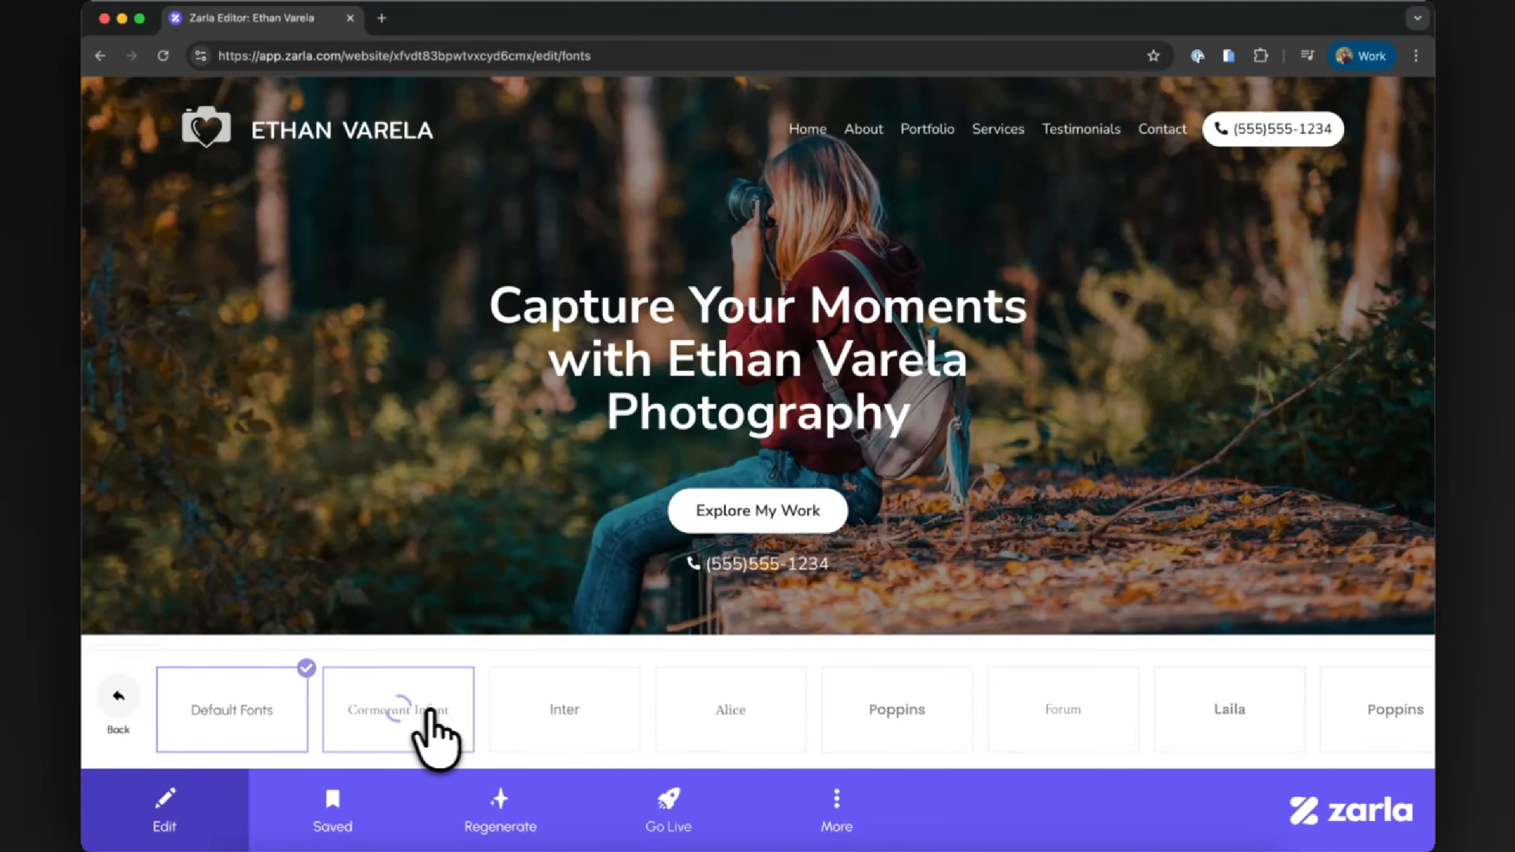
pyautogui.click(436, 738)
pyautogui.hscroll(3, 436, 738)
pyautogui.hscroll(15, 442, 716)
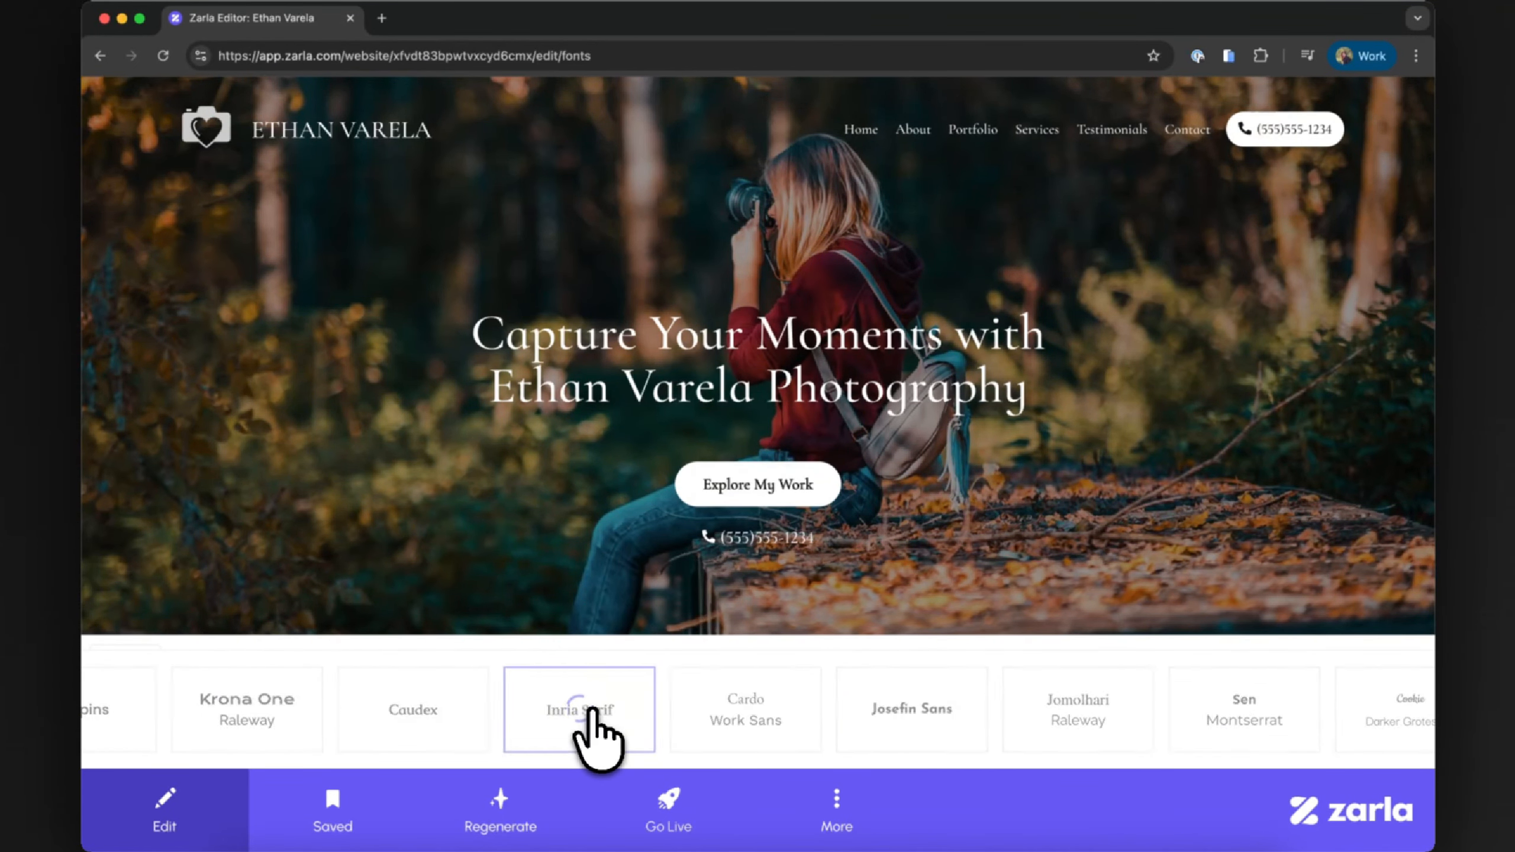
pyautogui.click(592, 738)
pyautogui.hscroll(-15, 418, 710)
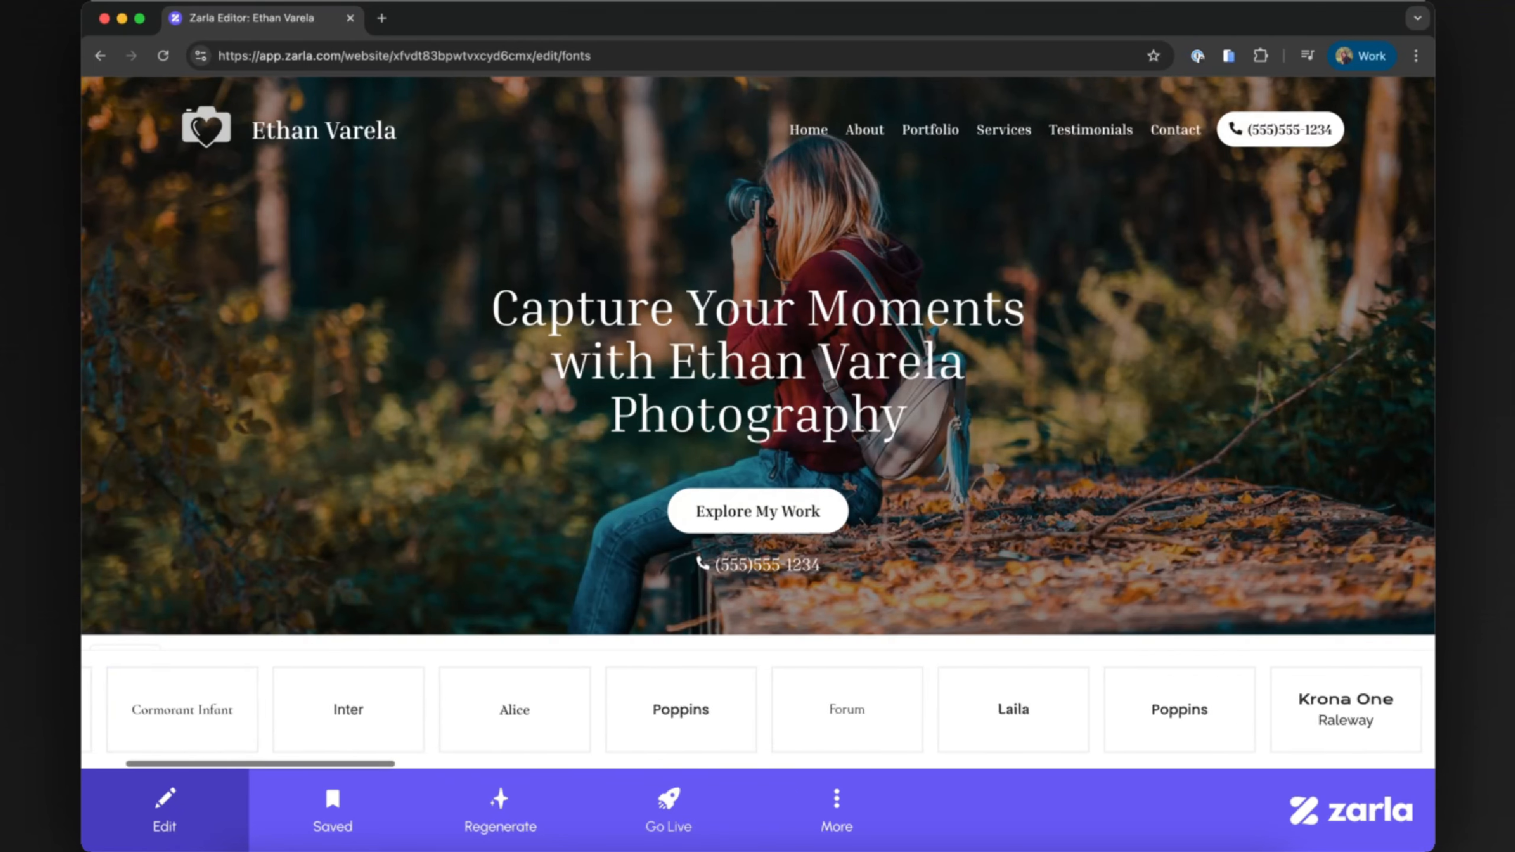
pyautogui.click(125, 720)
# Step: Remove the logo from the website header by choosing No Logo
pyautogui.click(118, 716)
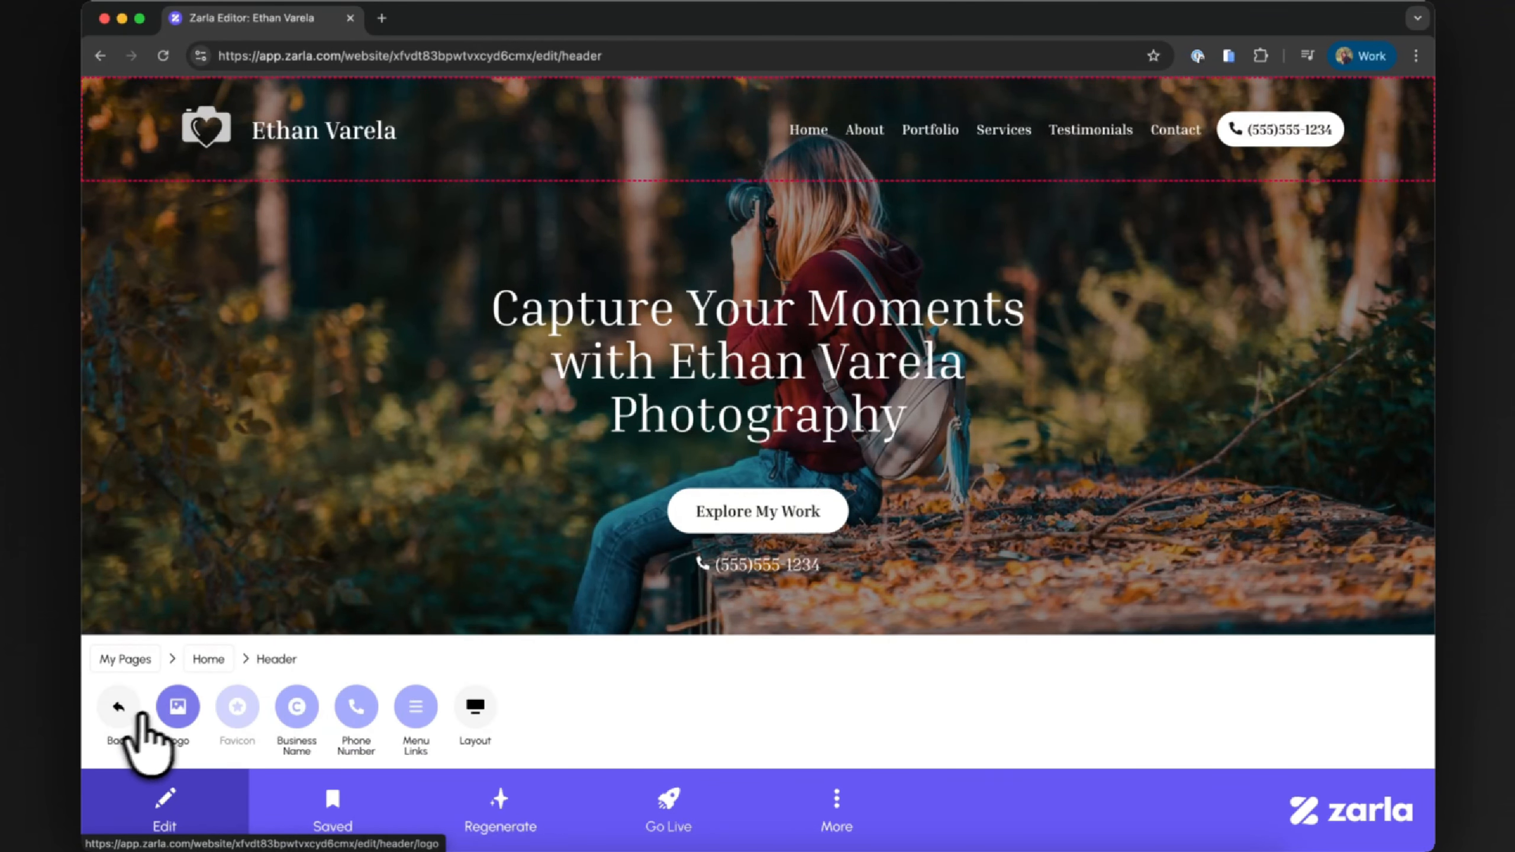
pyautogui.click(176, 713)
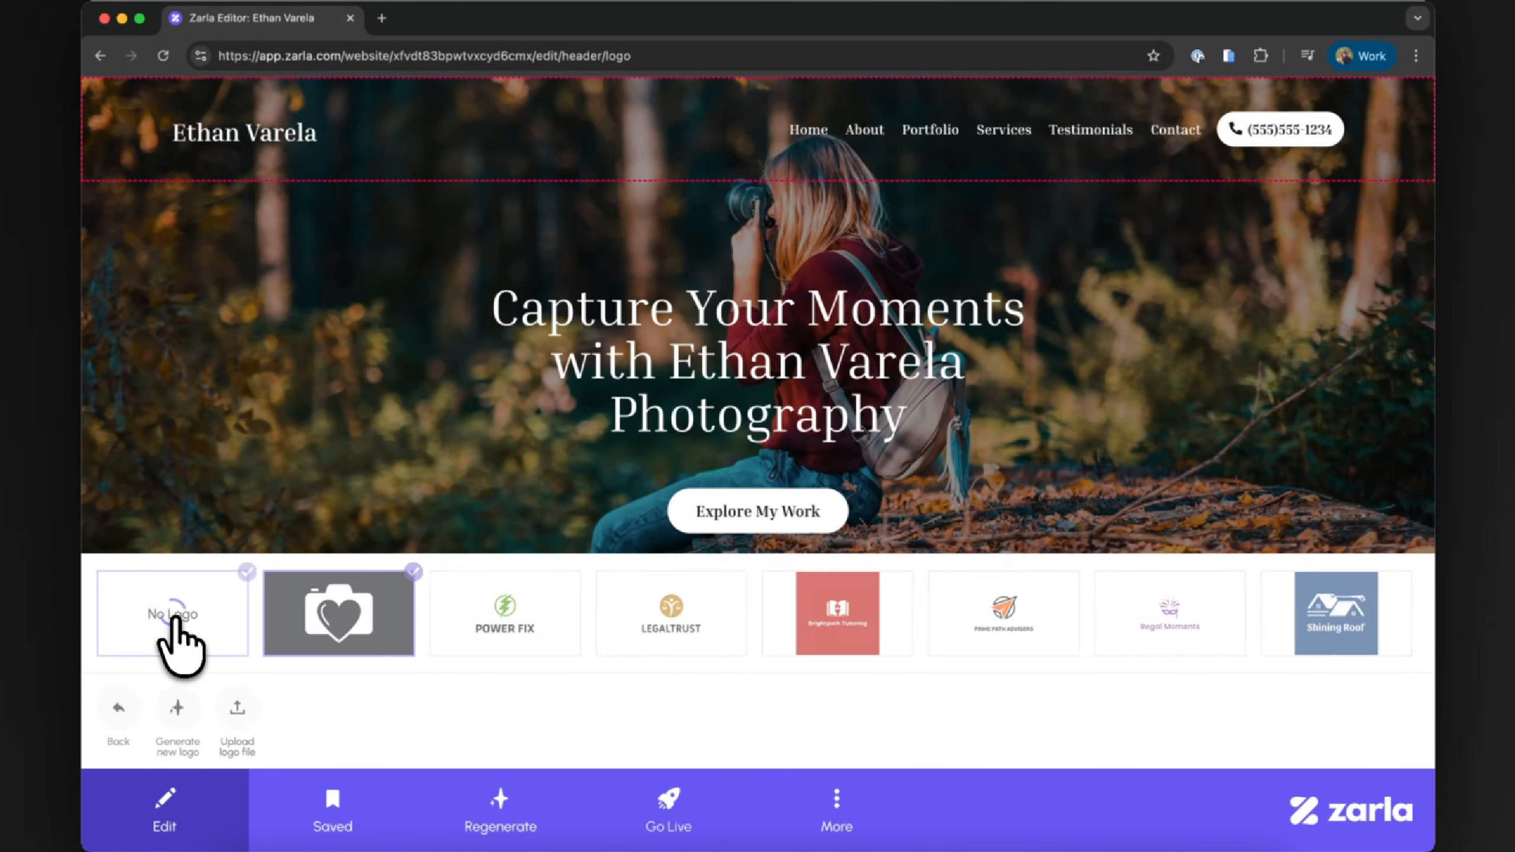
pyautogui.click(118, 709)
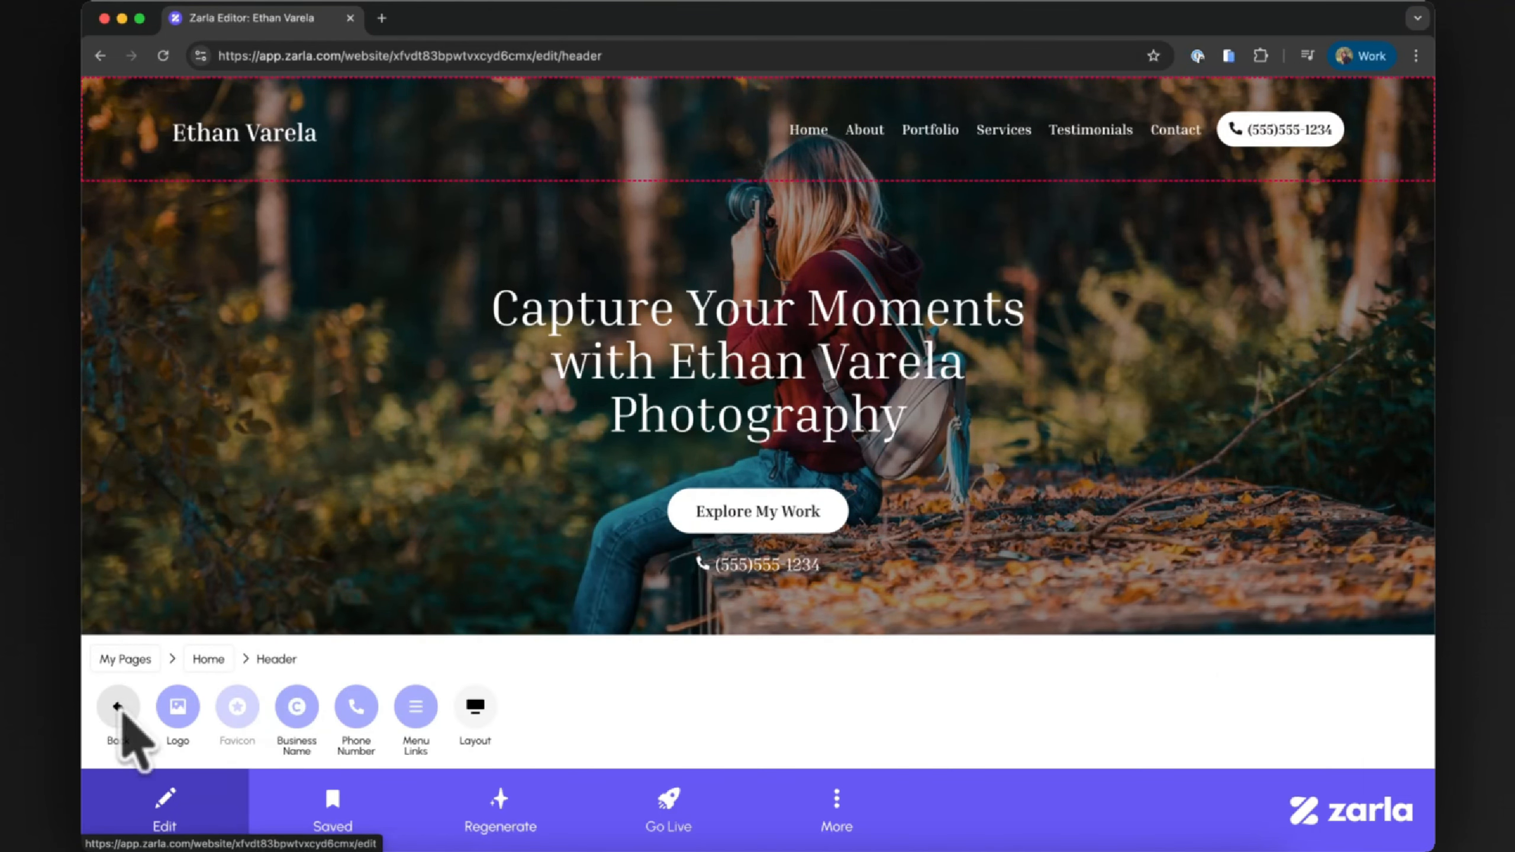
# Step: Try out the available header layouts and apply Centered Menu and Logo to the website header
pyautogui.click(474, 708)
pyautogui.click(433, 702)
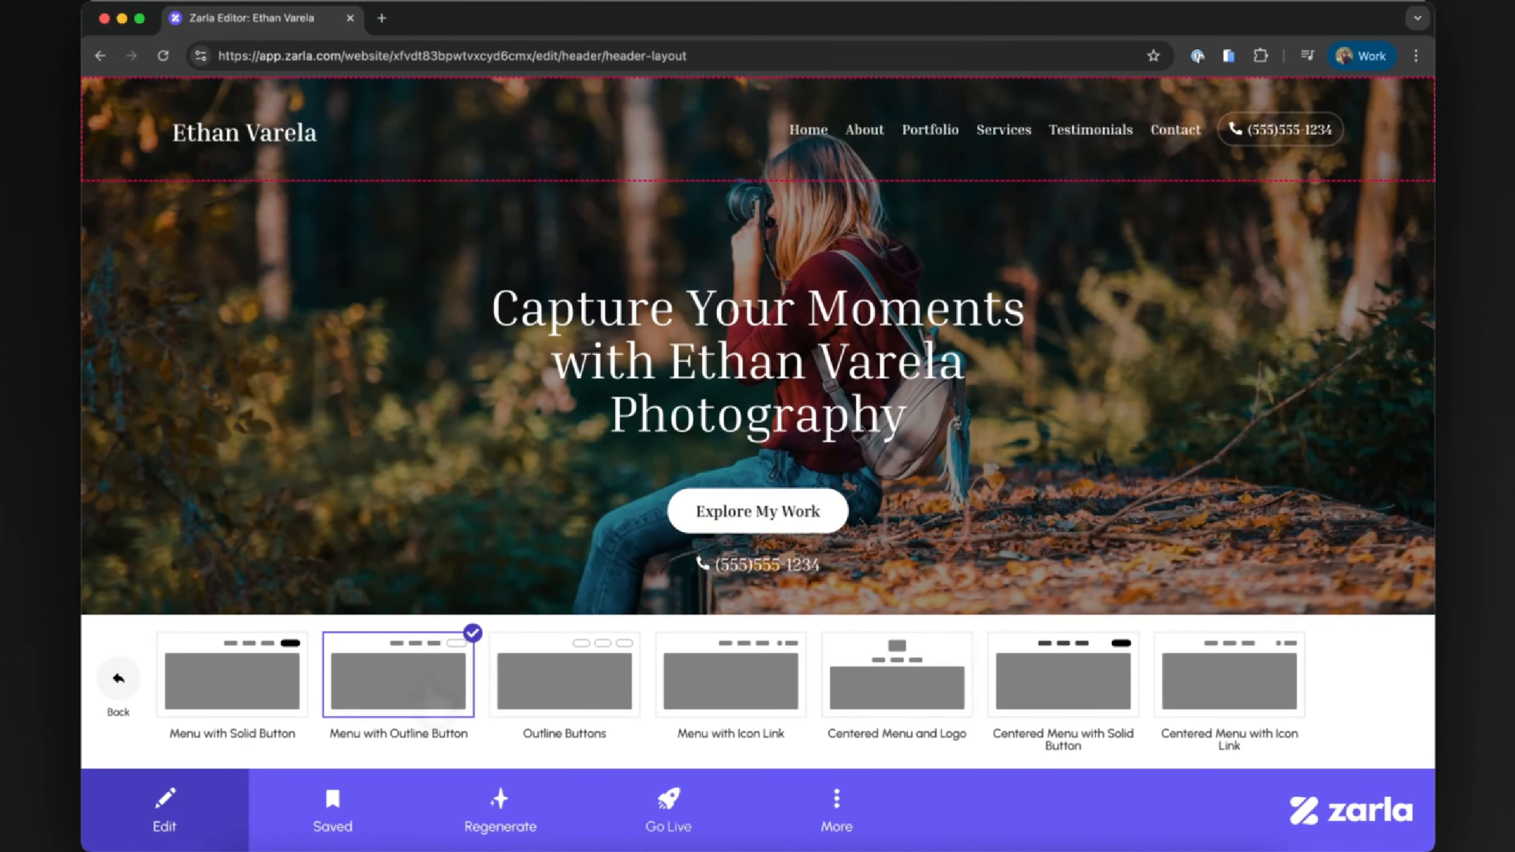
pyautogui.click(568, 693)
pyautogui.click(750, 707)
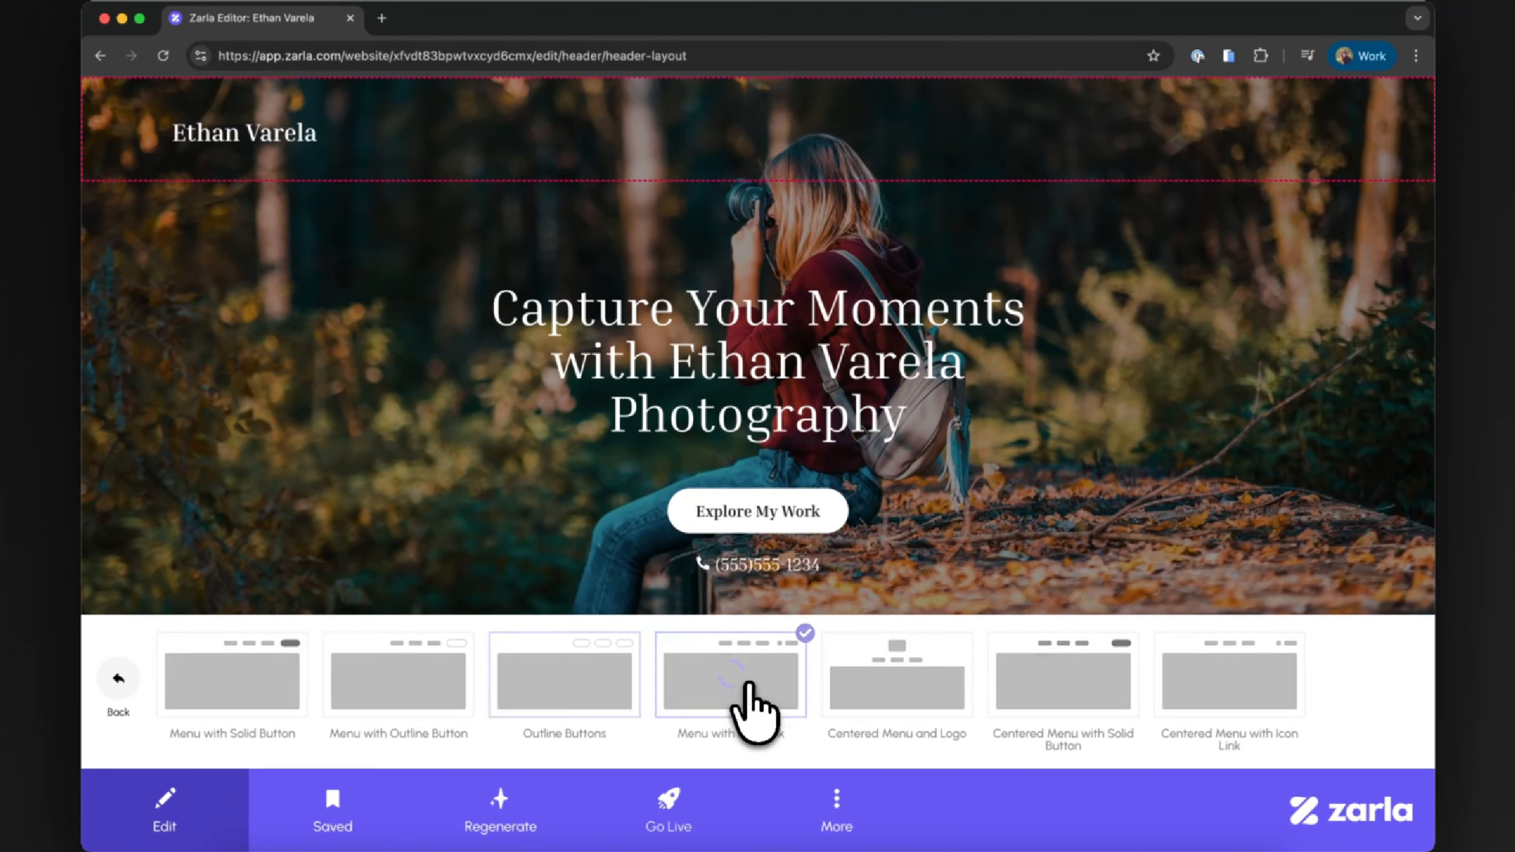
pyautogui.click(895, 692)
pyautogui.click(1091, 681)
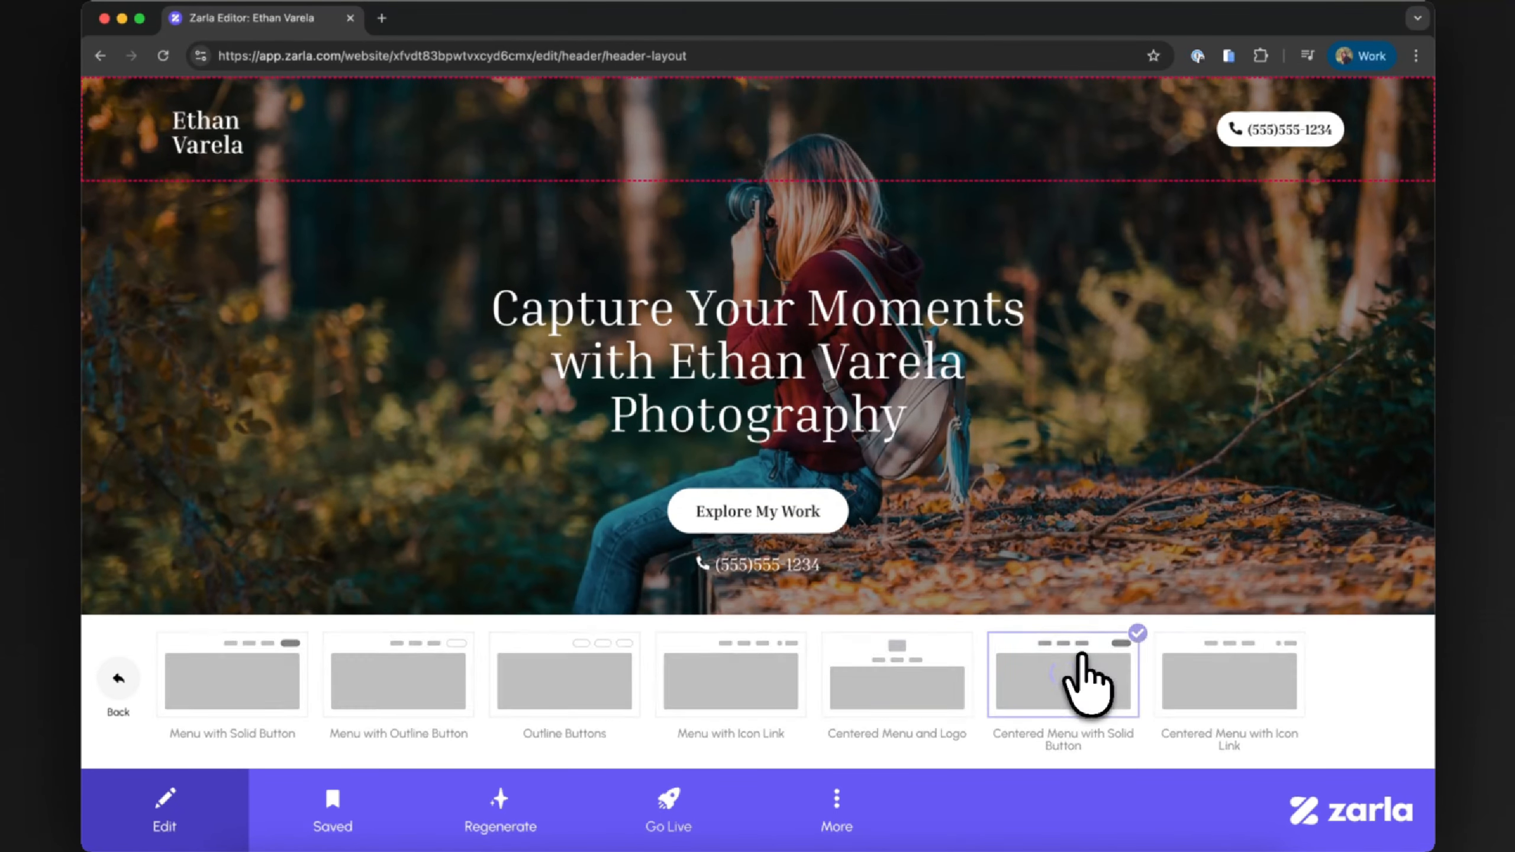
pyautogui.click(1244, 671)
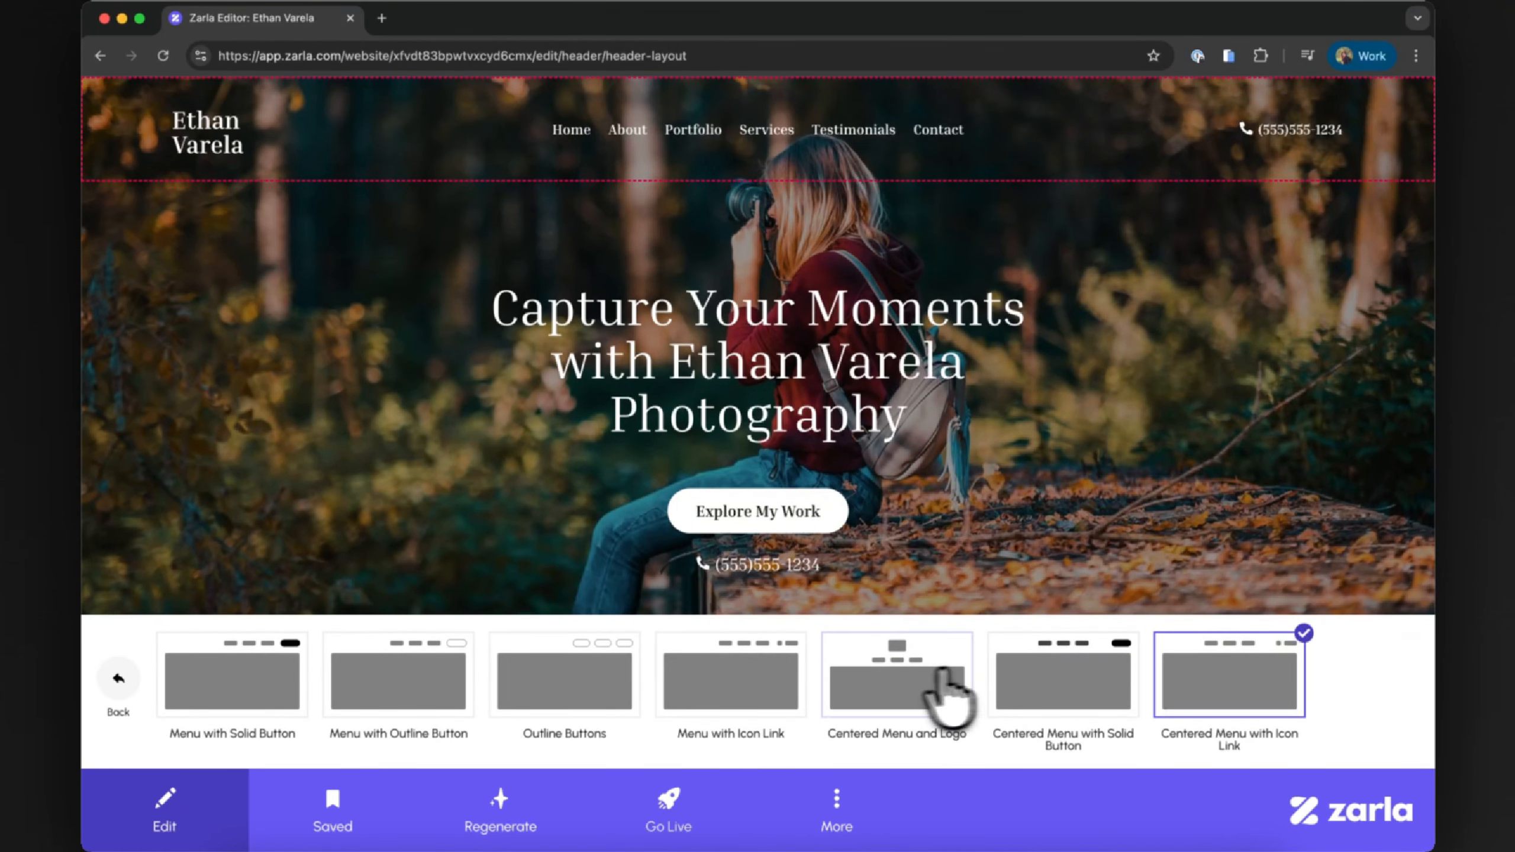
pyautogui.click(923, 692)
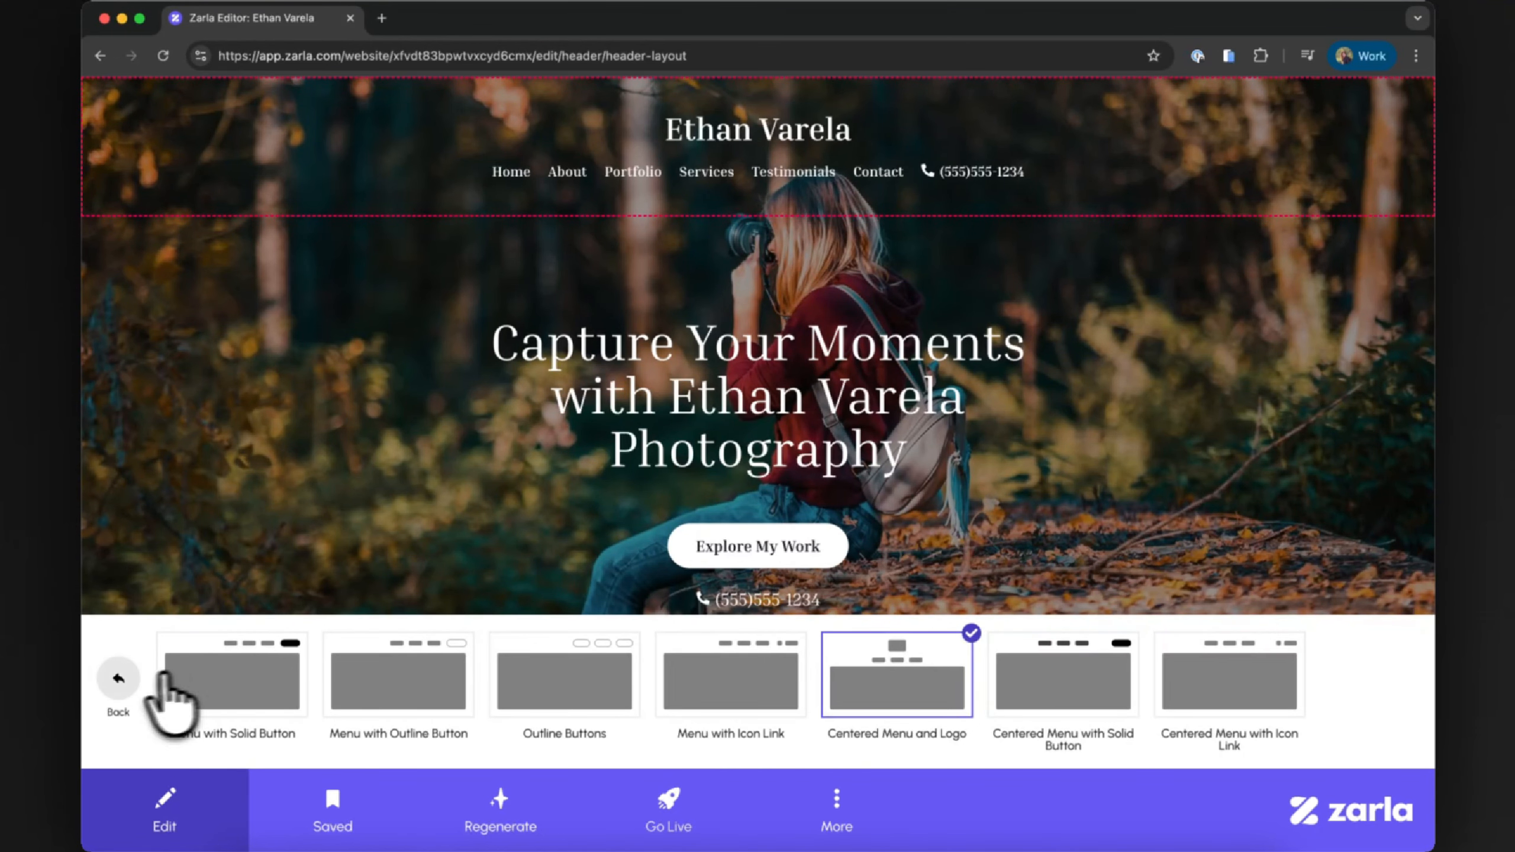
pyautogui.click(126, 680)
pyautogui.click(119, 708)
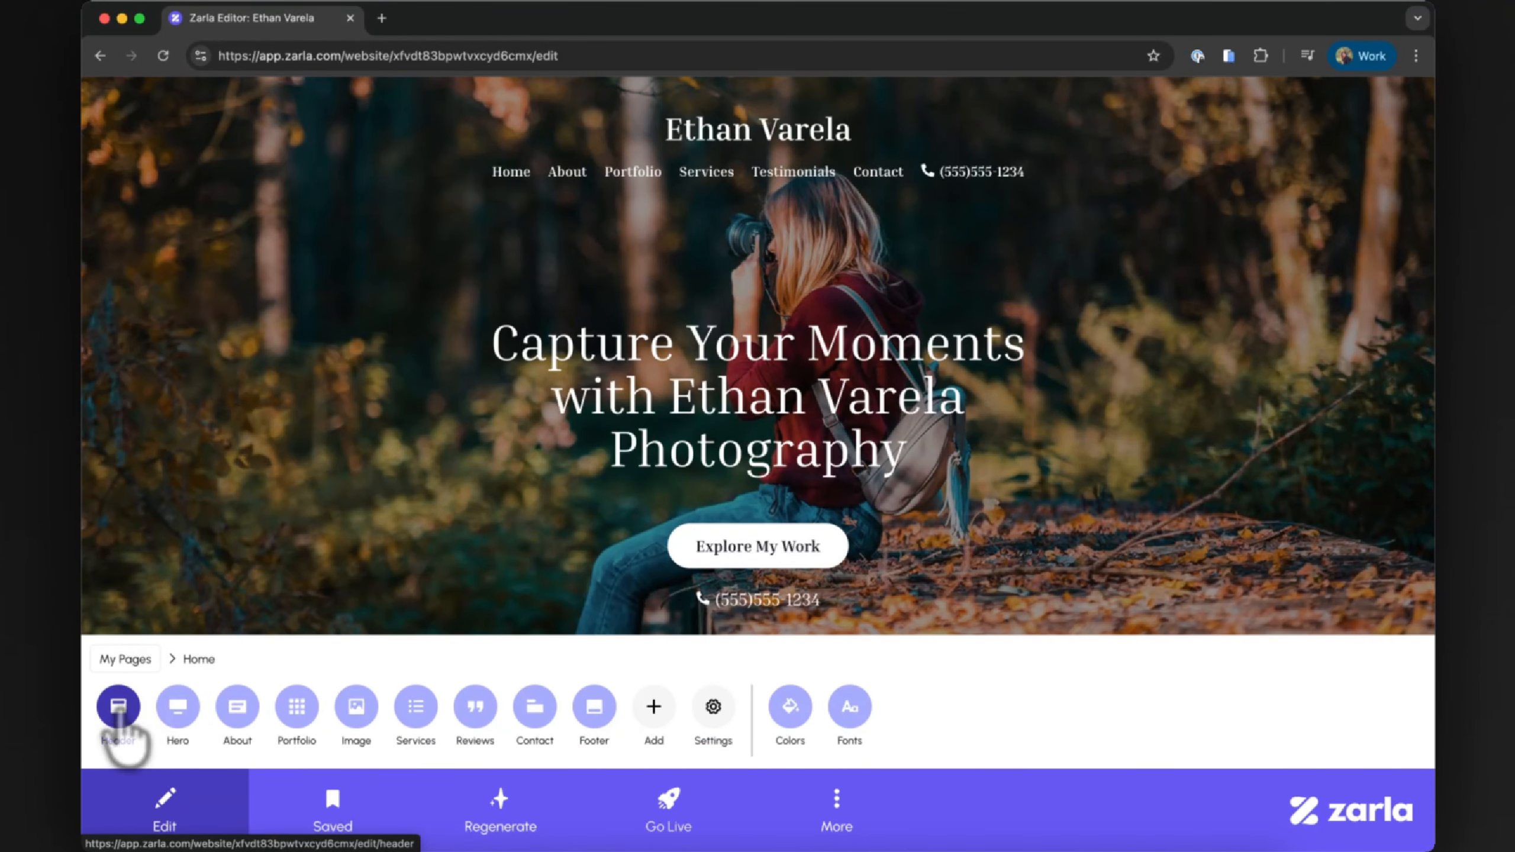
# Step: Rewrite the hero headline as a first-name greeting plus "A Freelance Photographer & Visual Storyteller helping brands and people tell their stories through powerful imagery."
pyautogui.click(177, 711)
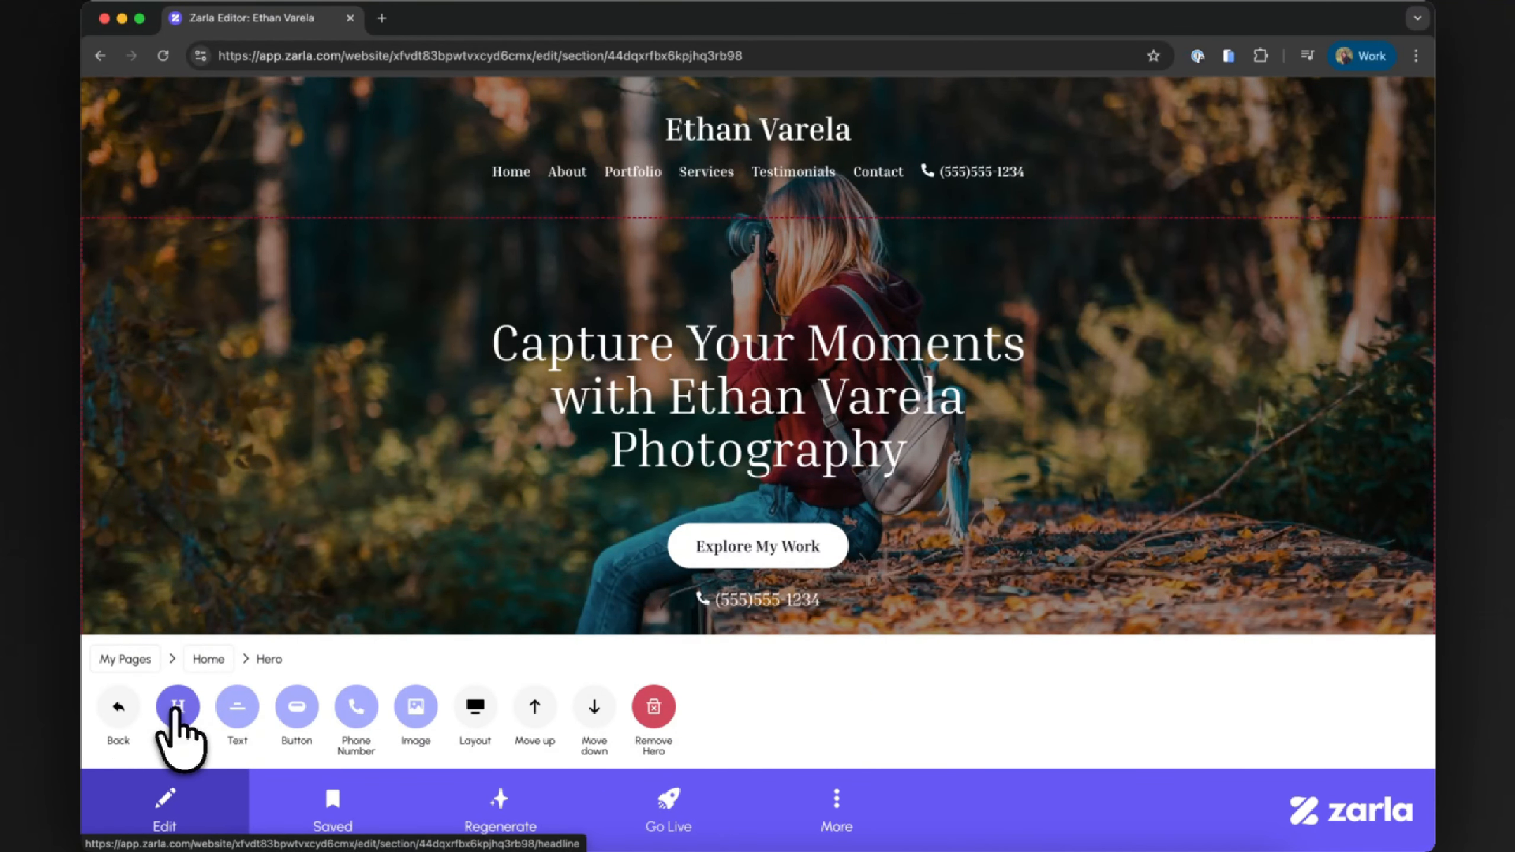
pyautogui.click(177, 708)
pyautogui.hotkey('ctrl', 'a')
pyautogui.write('H')
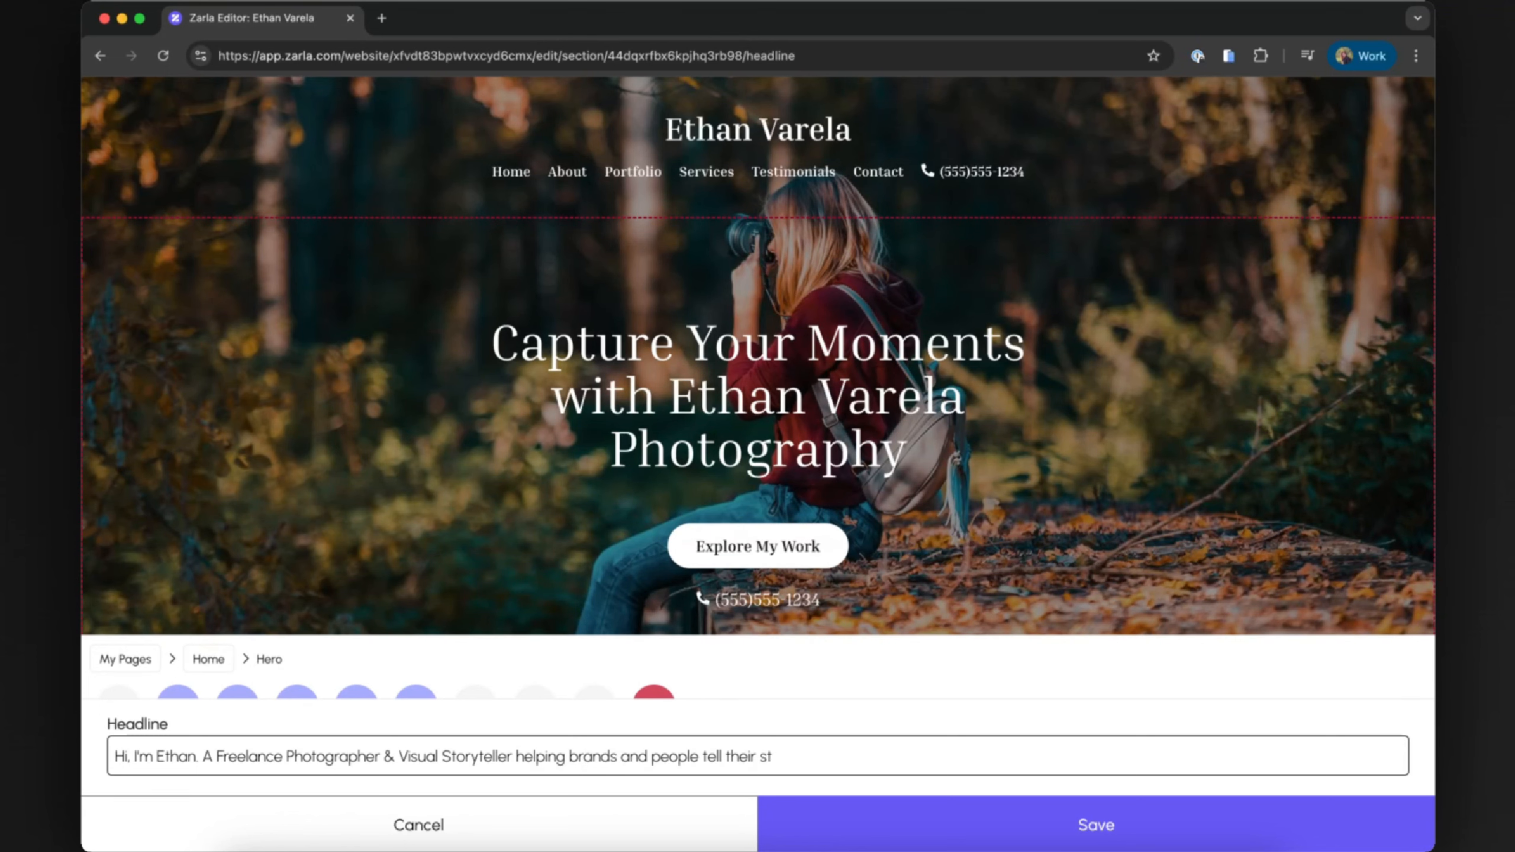
pyautogui.write('y.')
pyautogui.click(890, 827)
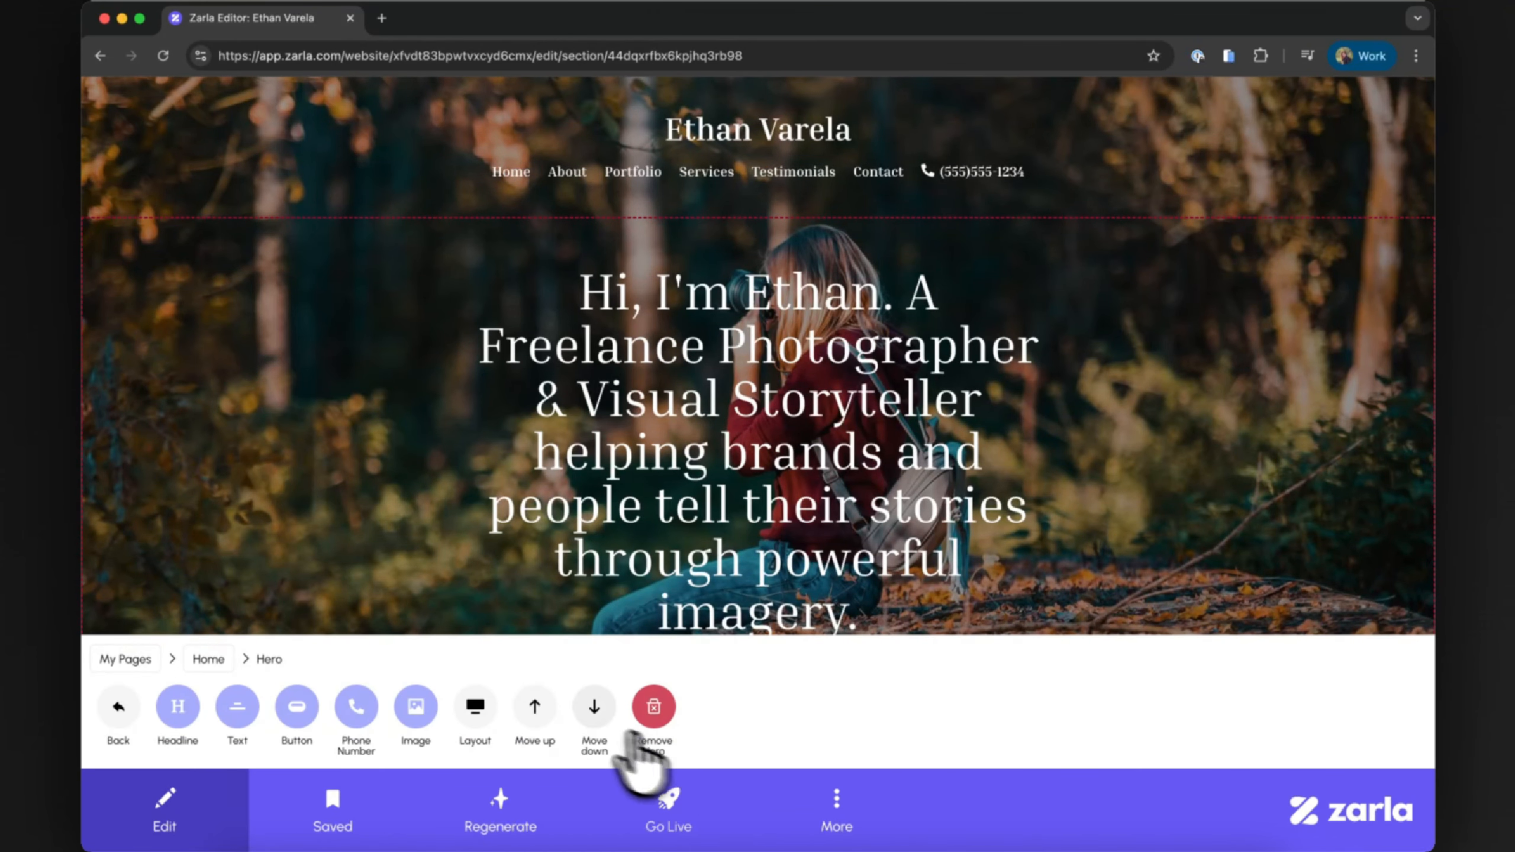
# Step: Try the Polaroid, Parallel and Frame layouts for the hero section and settle on the Circle layout
pyautogui.click(477, 709)
pyautogui.click(749, 719)
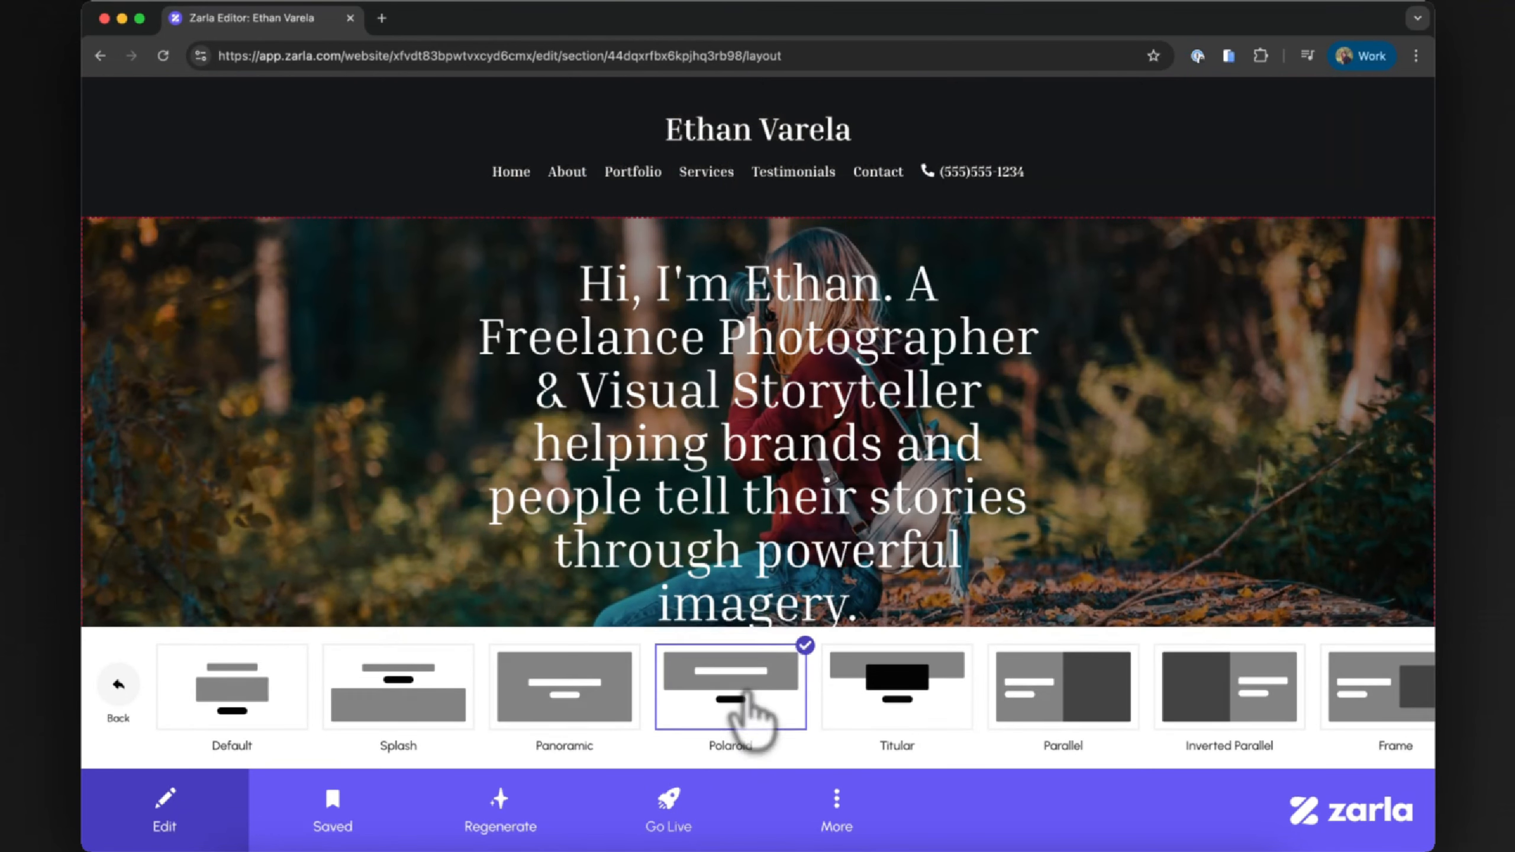
pyautogui.hscroll(5, 751, 717)
pyautogui.click(753, 713)
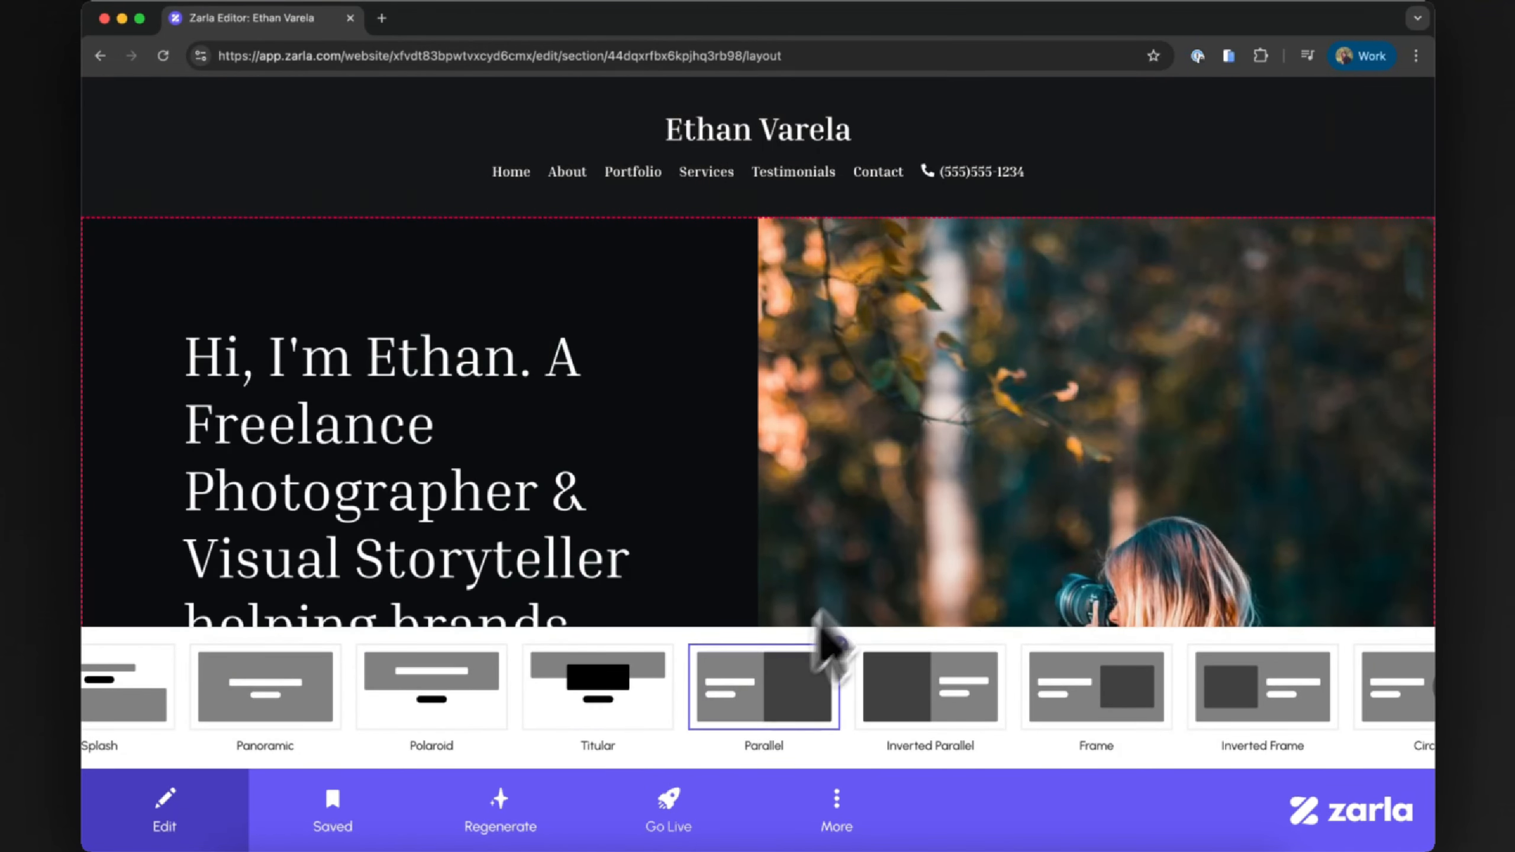
pyautogui.click(896, 674)
pyautogui.click(1115, 710)
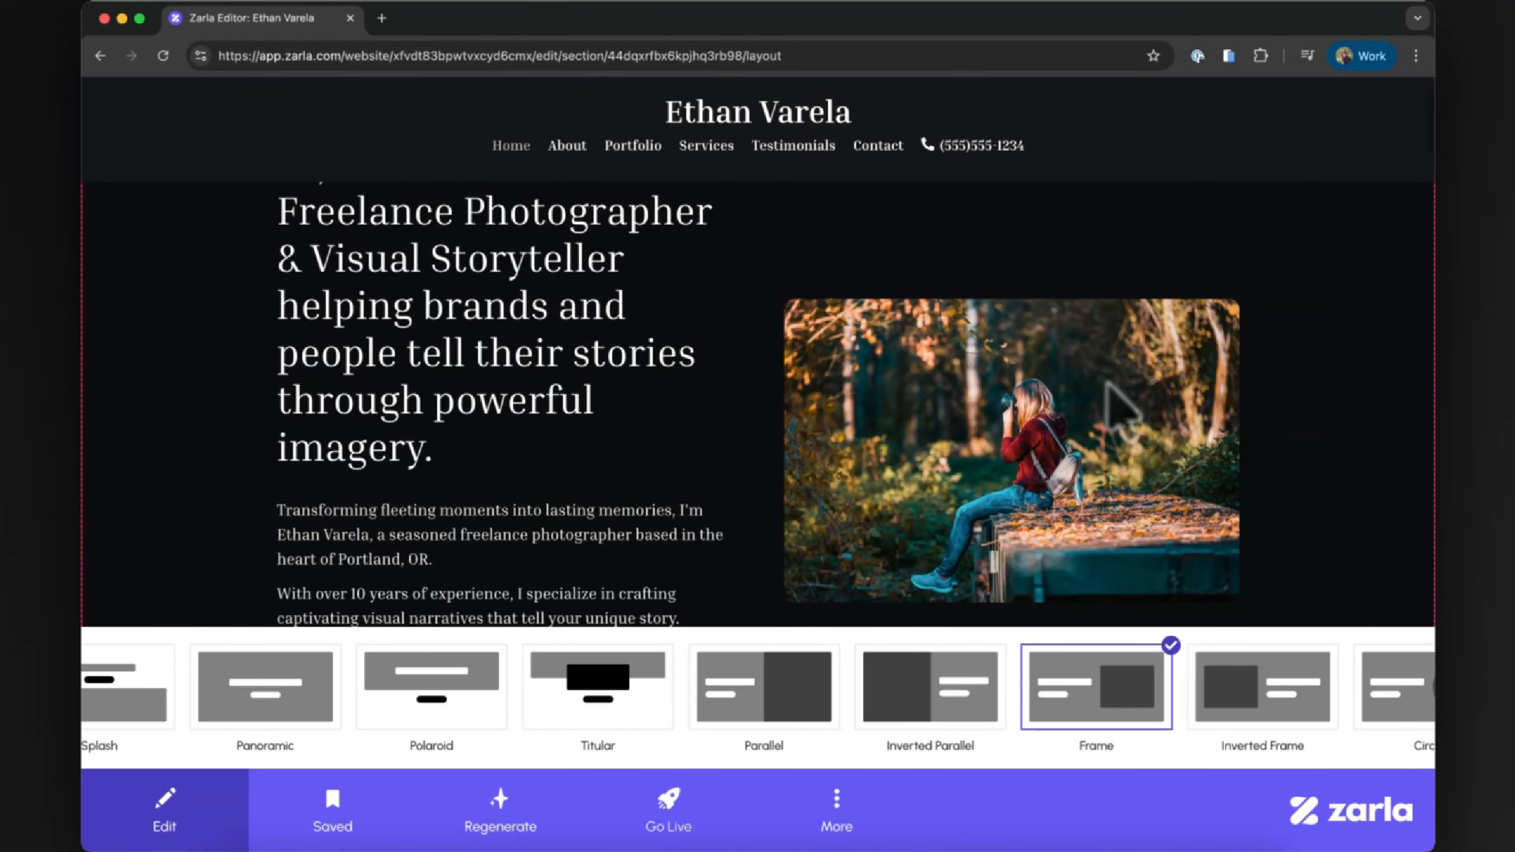
pyautogui.click(1218, 693)
pyautogui.hscroll(8, 1073, 693)
pyautogui.click(818, 691)
pyautogui.scroll(2, 748, 412)
pyautogui.scroll(-3, 749, 412)
pyautogui.scroll(2, 748, 412)
pyautogui.click(118, 691)
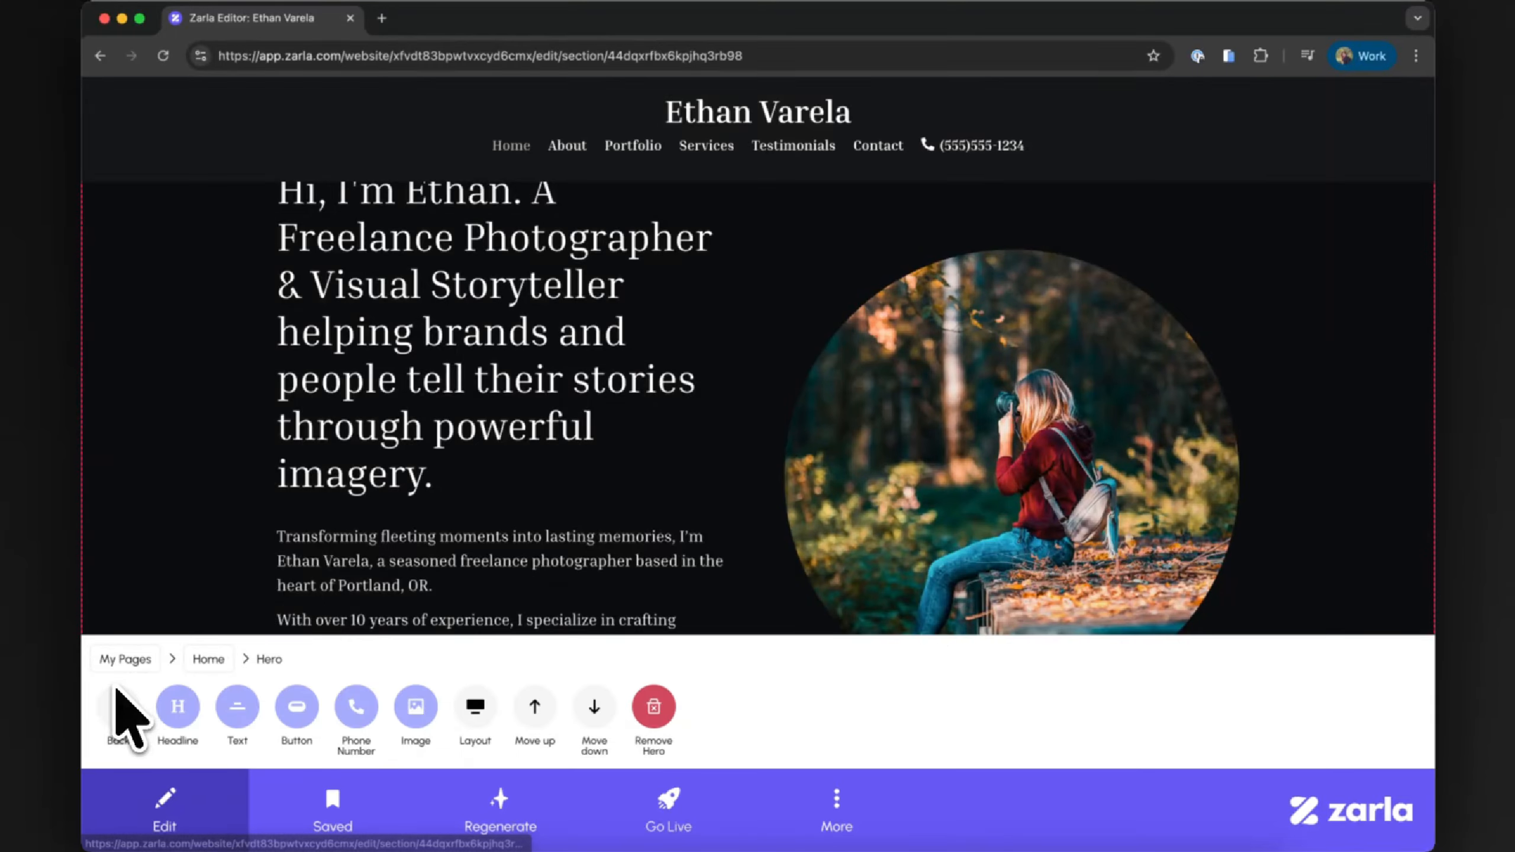
# Step: Delete the hero section's body text and remove its Explore My Work button by clearing the label
pyautogui.click(236, 713)
pyautogui.press('super+a')
pyautogui.press('BackSpace')
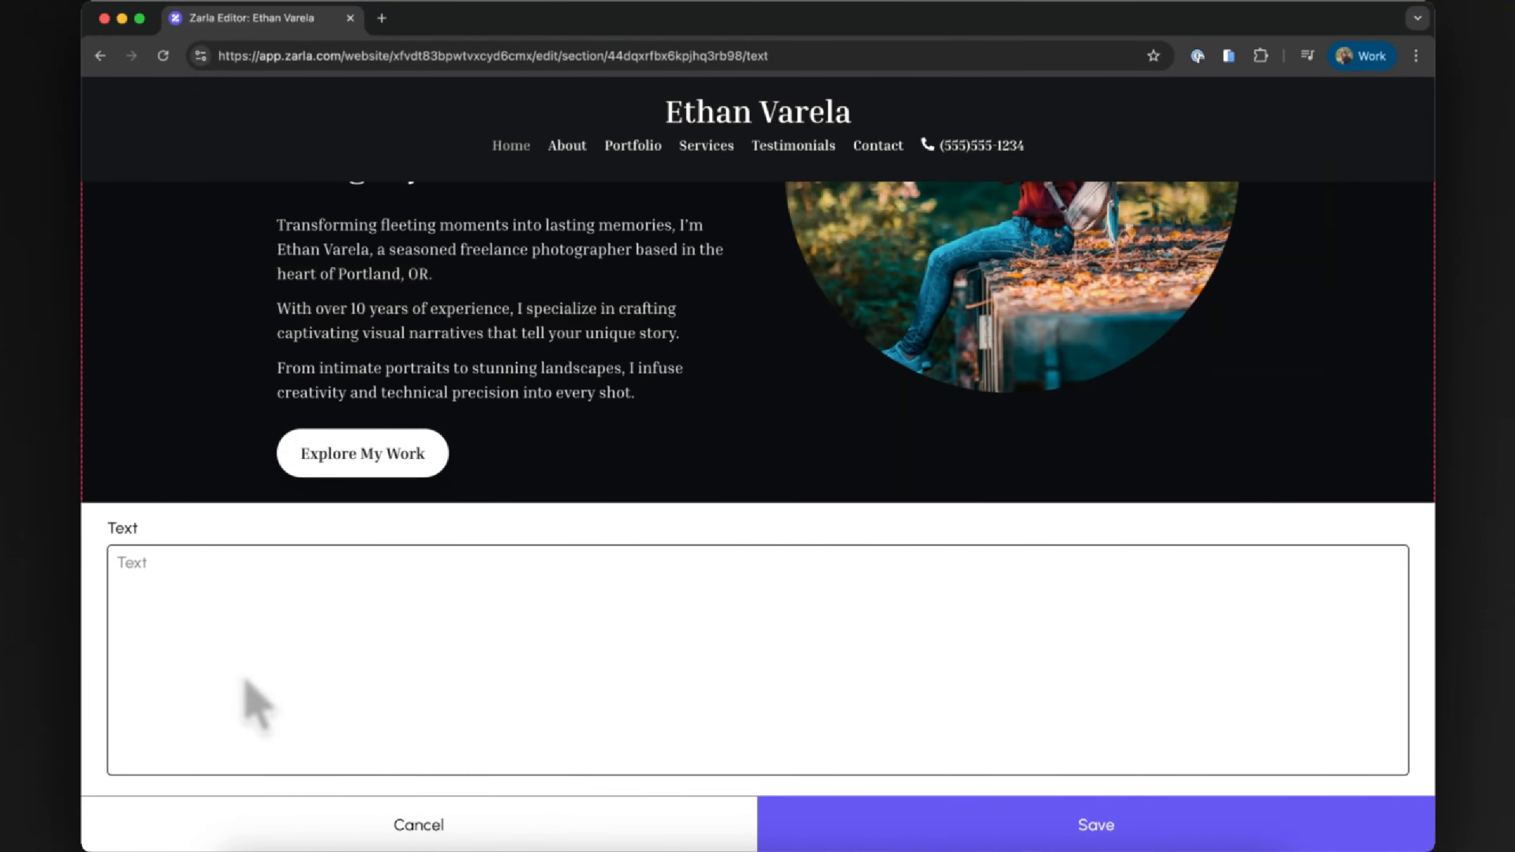
pyautogui.click(771, 822)
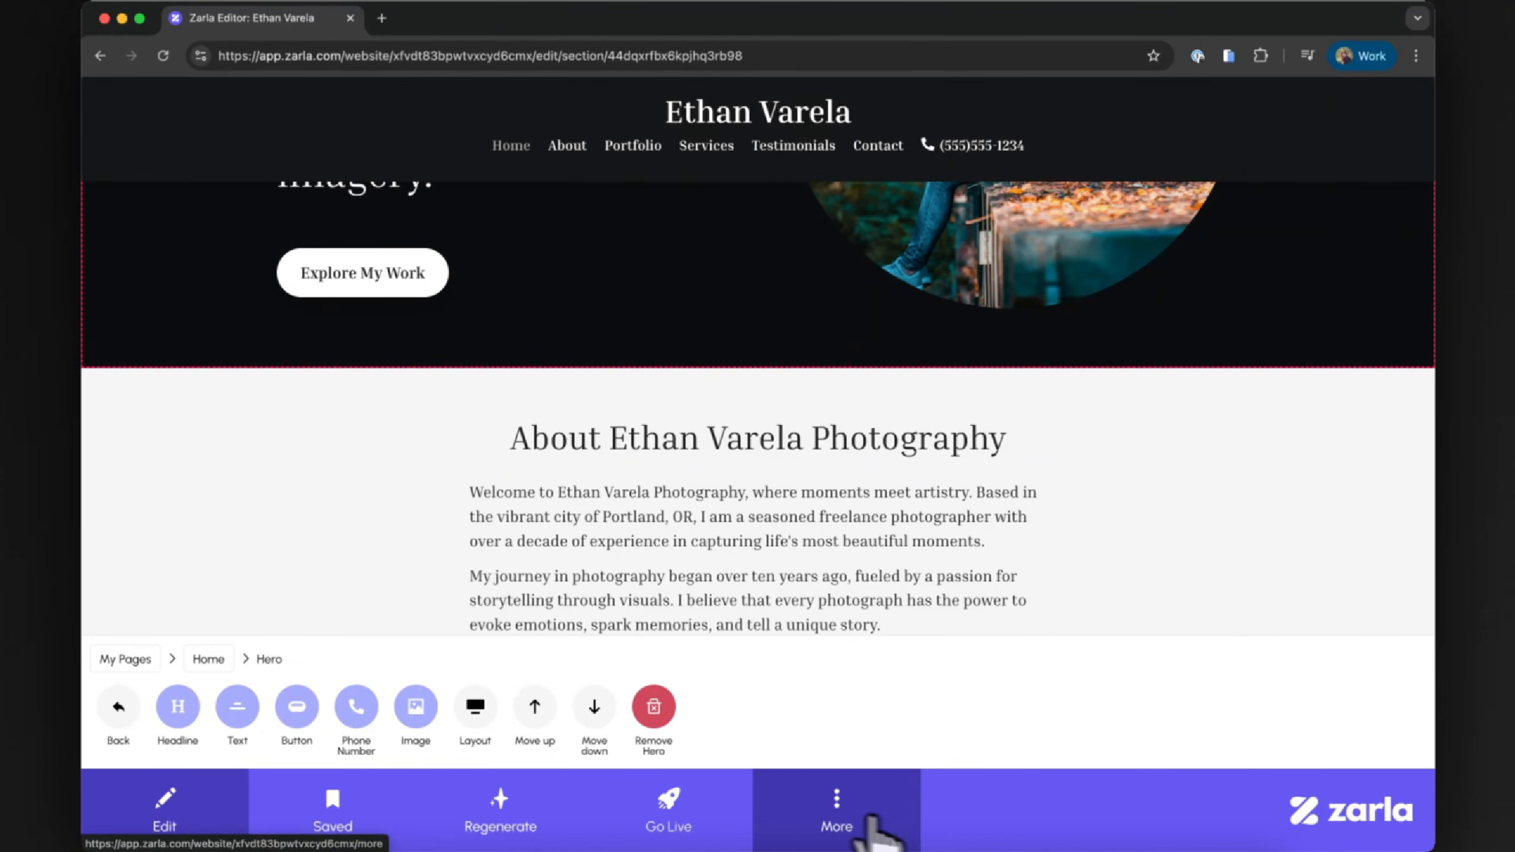
pyautogui.click(295, 707)
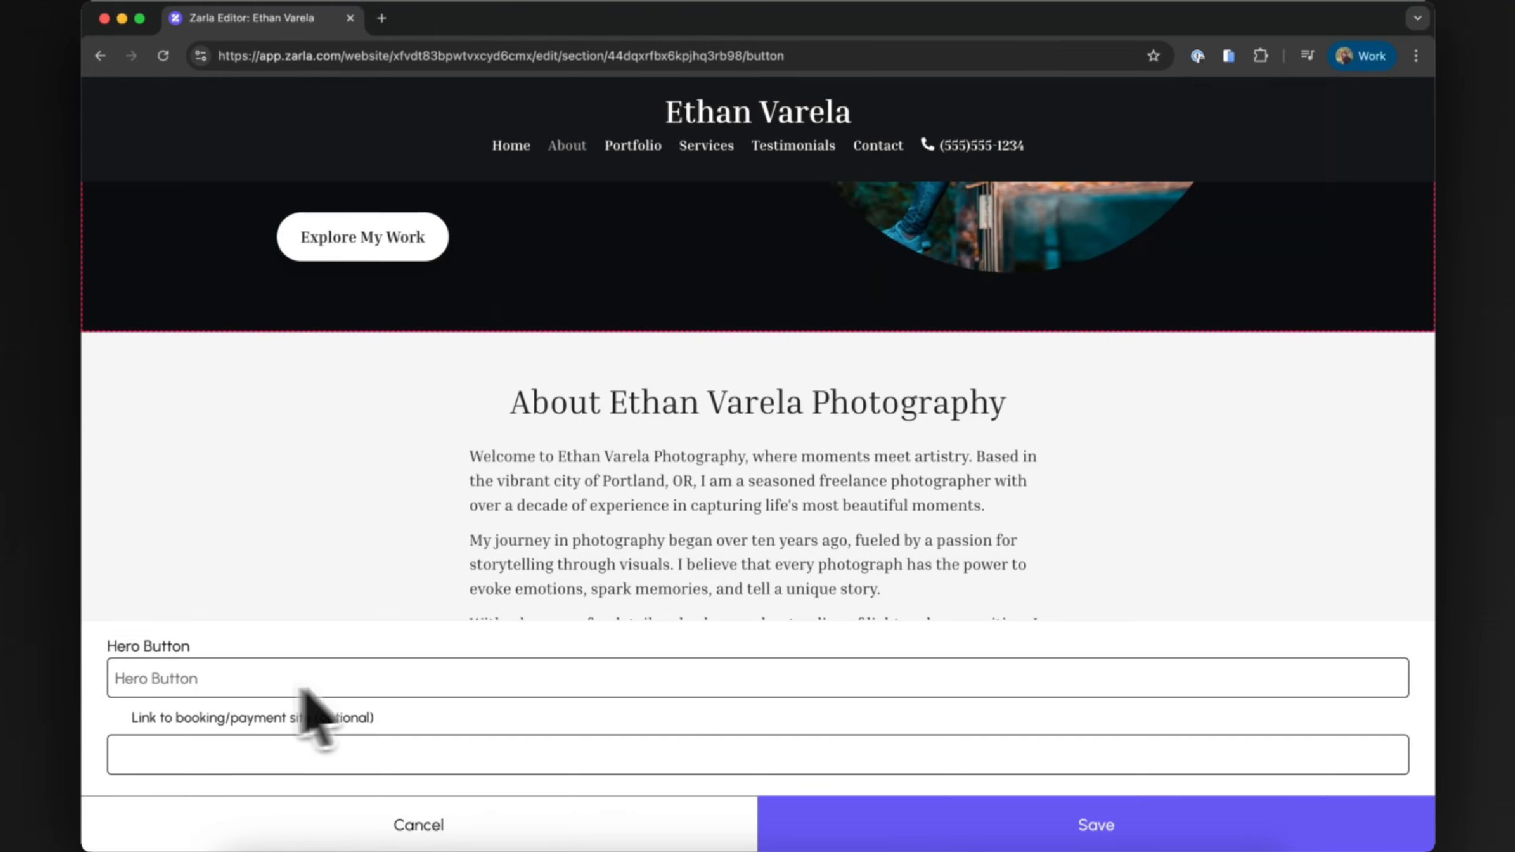
pyautogui.click(907, 819)
pyautogui.scroll(6, 913, 643)
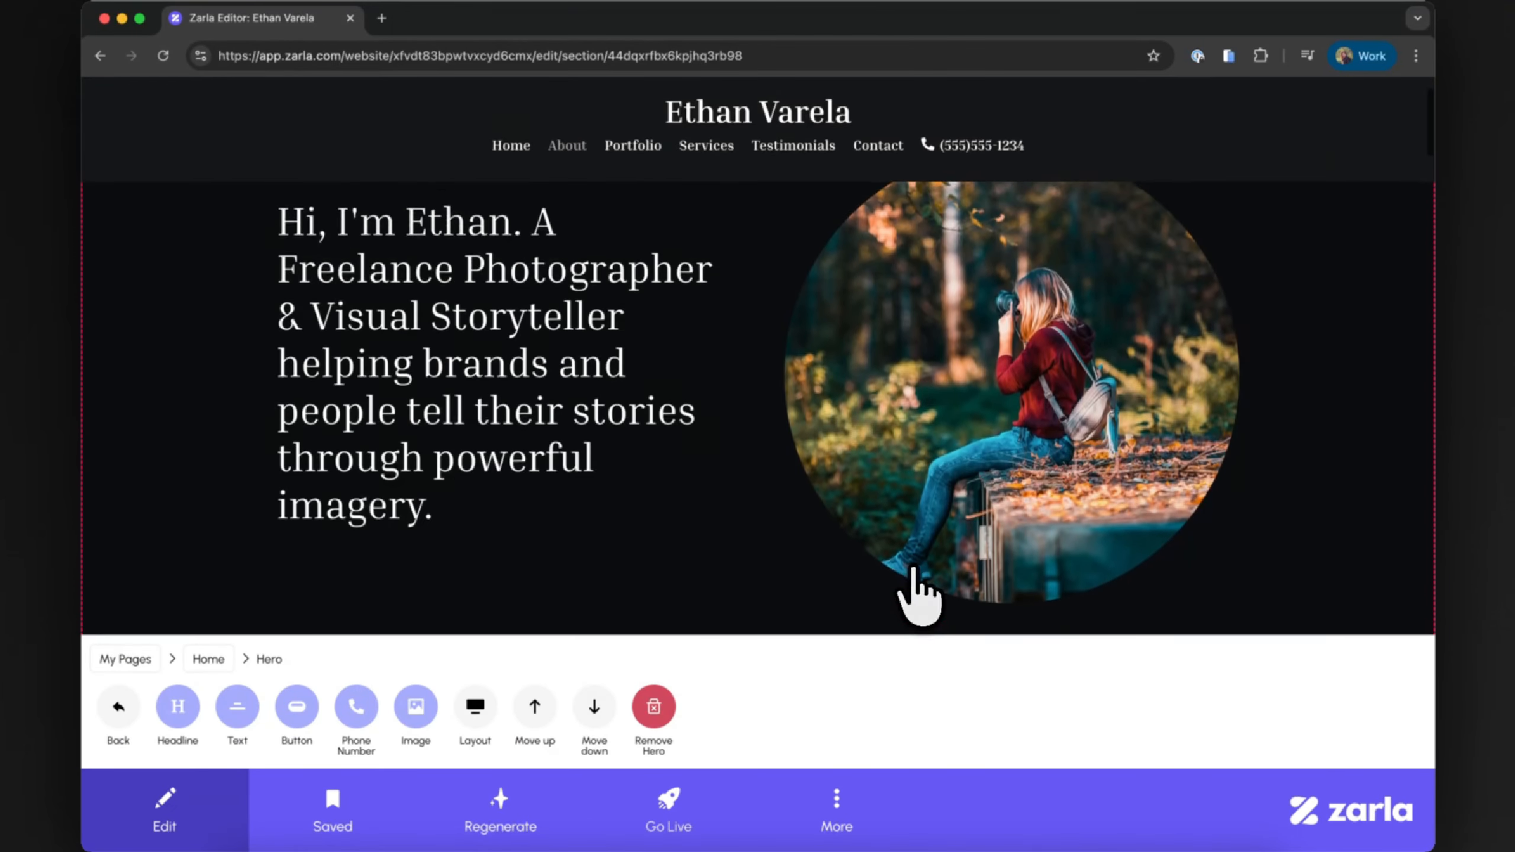
# Step: Replace the hero section's image by uploading the portrait of the photographer sitting with his camera
pyautogui.click(415, 707)
pyautogui.click(237, 711)
pyautogui.scroll(-10, 477, 596)
pyautogui.click(477, 615)
pyautogui.click(1269, 720)
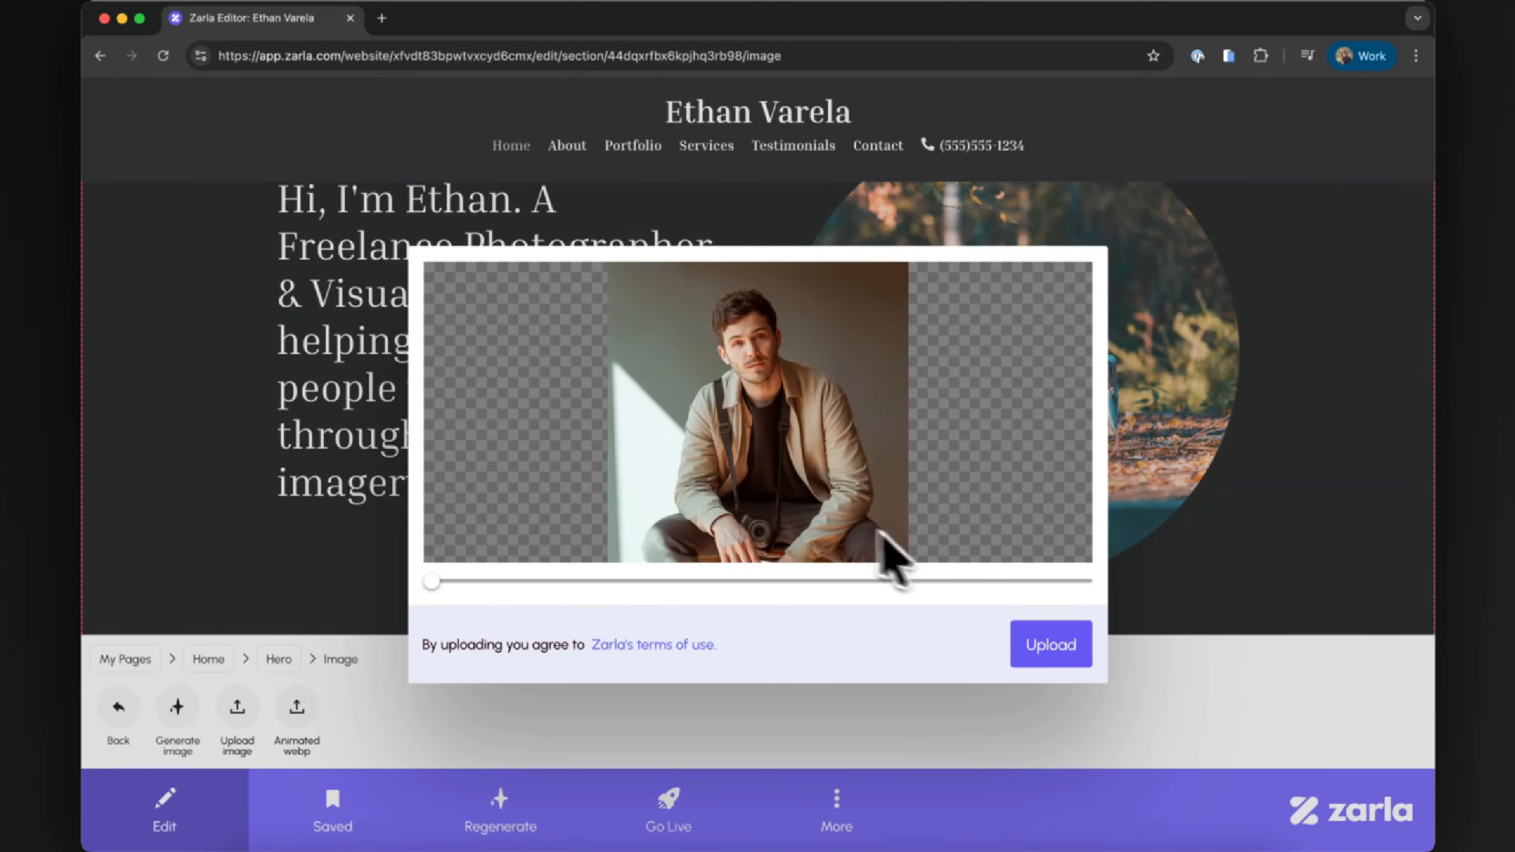
pyautogui.click(1049, 645)
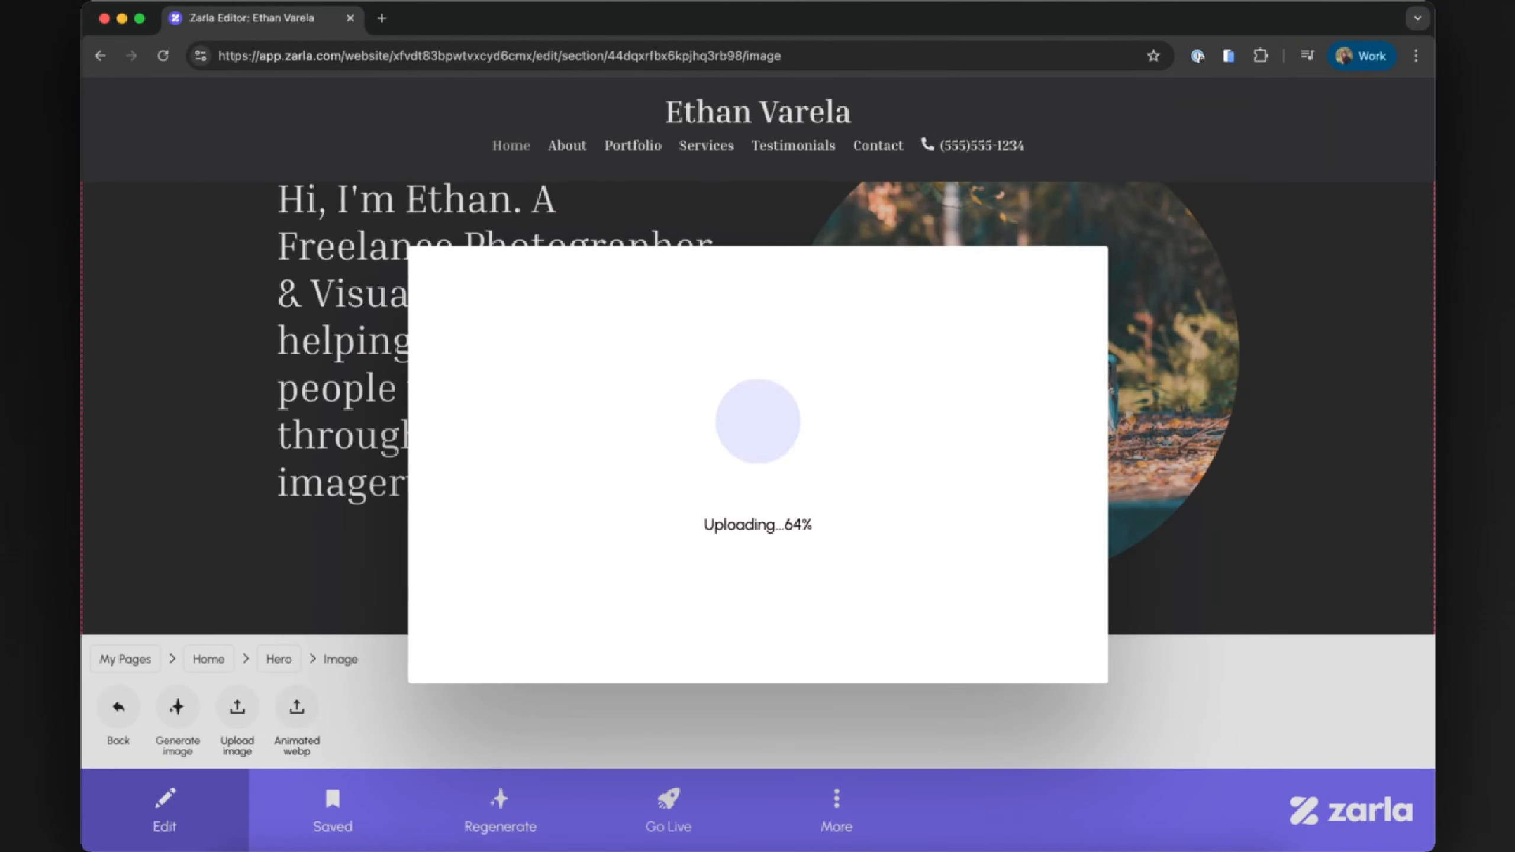
pyautogui.scroll(-5, 758, 406)
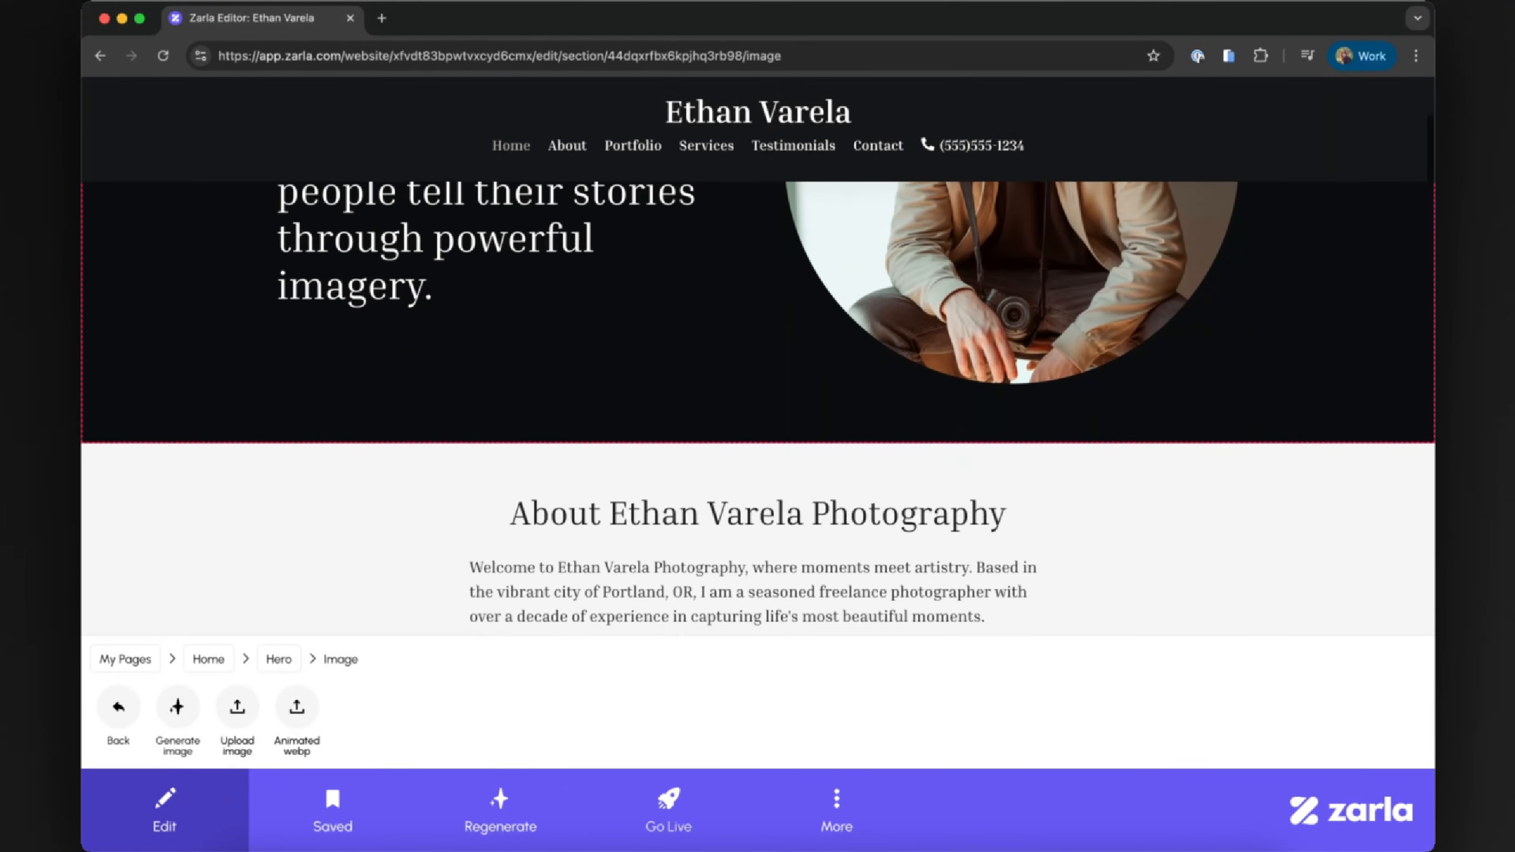
pyautogui.scroll(-3, 827, 627)
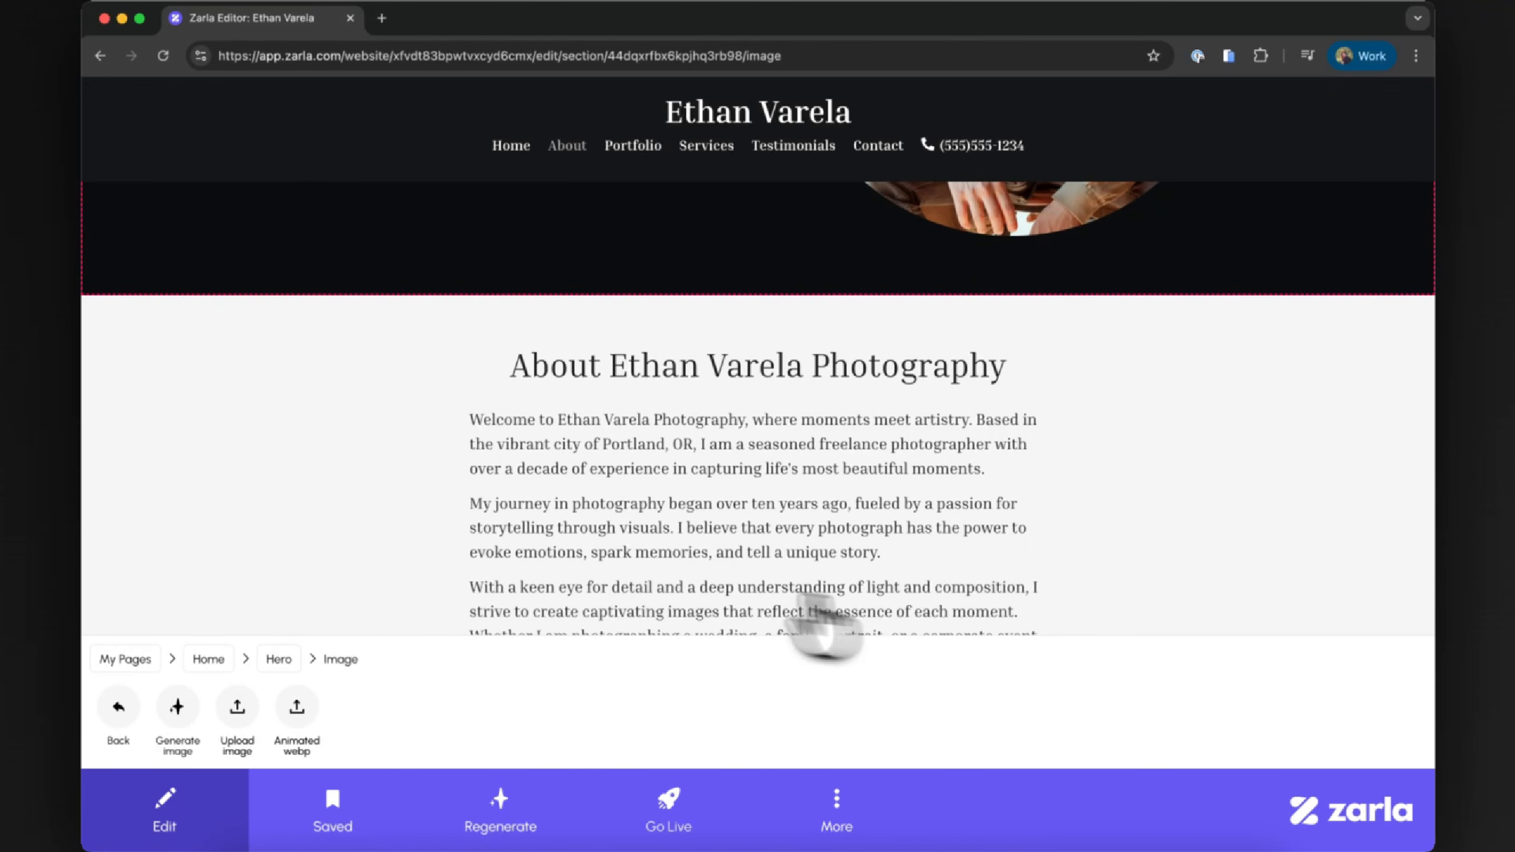
pyautogui.click(118, 708)
pyautogui.click(118, 707)
# Step: Change the About section's headline to "About Me" and save it
pyautogui.click(236, 708)
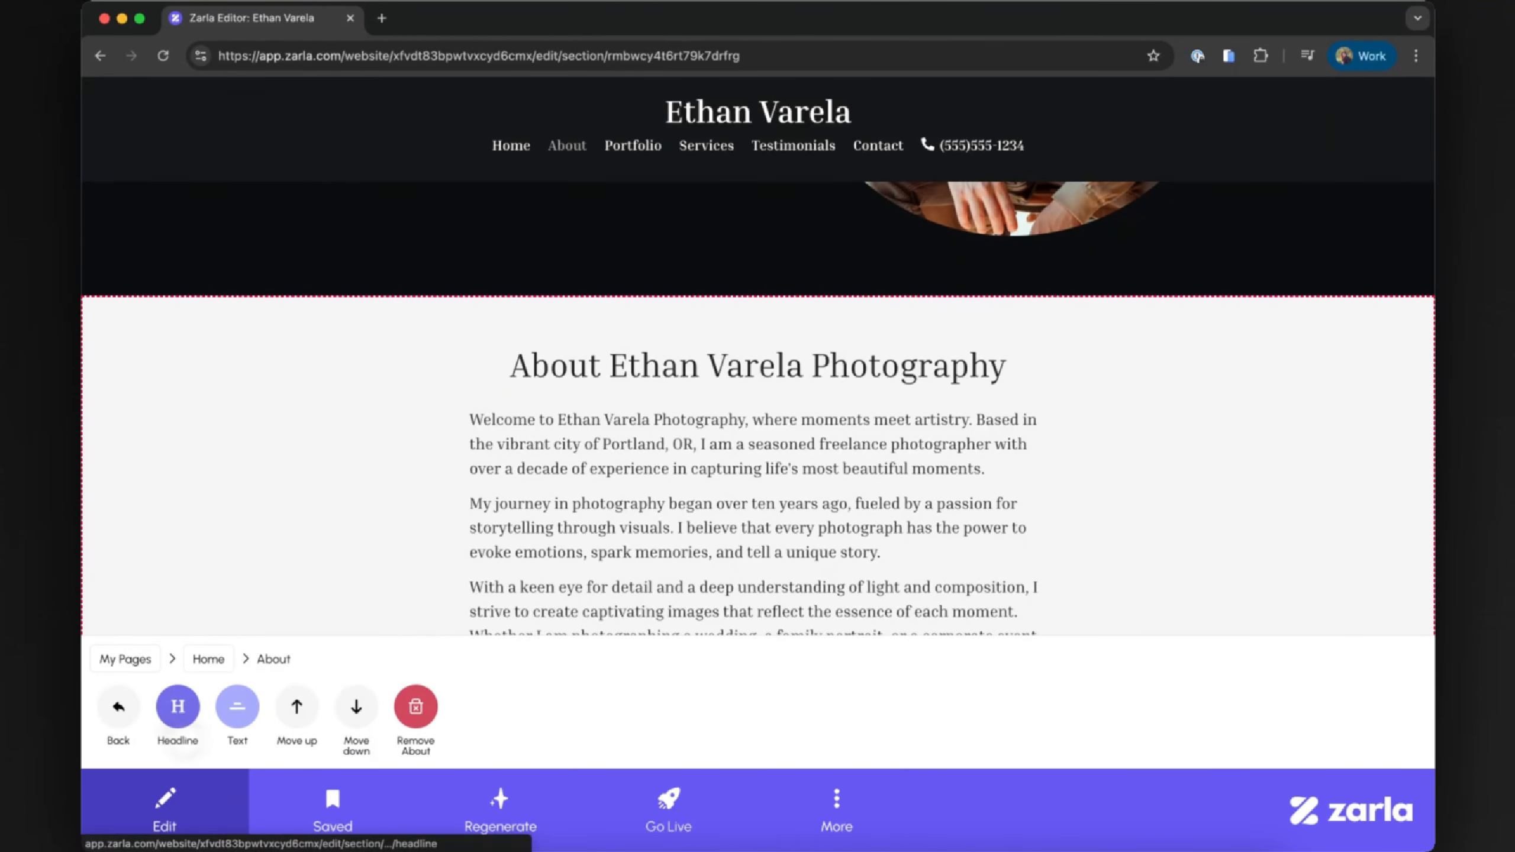
pyautogui.click(178, 707)
pyautogui.hotkey('alt', 'BackSpace')
pyautogui.hotkey('alt', 'BackSpace')
pyautogui.hotkey('alt', 'BackSpace')
pyautogui.write('Me')
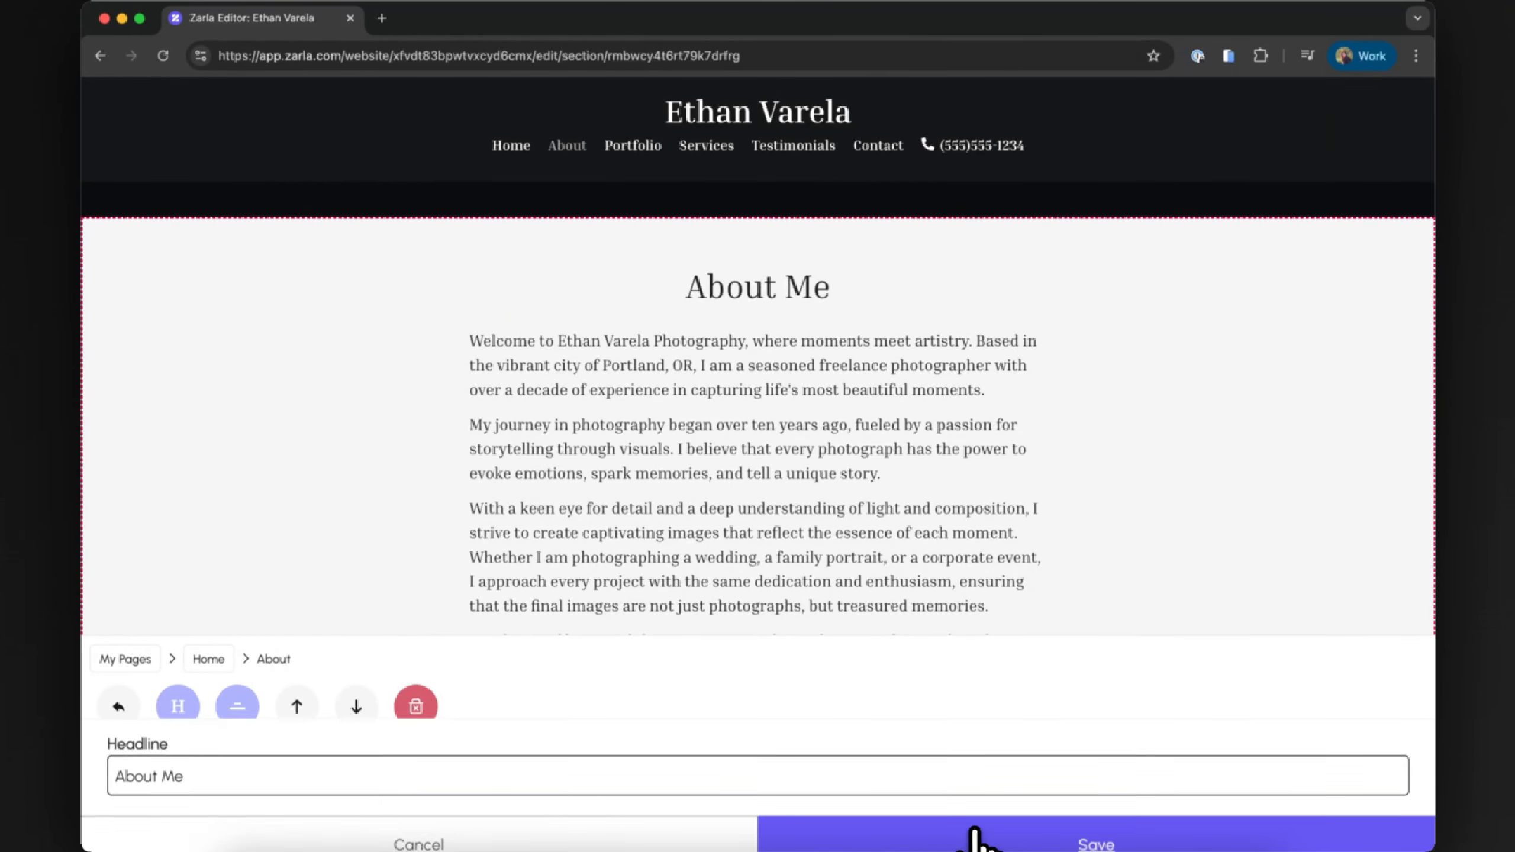
pyautogui.click(975, 842)
# Step: Replace the About Me text with the new biography beginning "As a seasoned freelance photographer based in the heart of Portland, Oregon"
pyautogui.click(237, 707)
pyautogui.press('super+a')
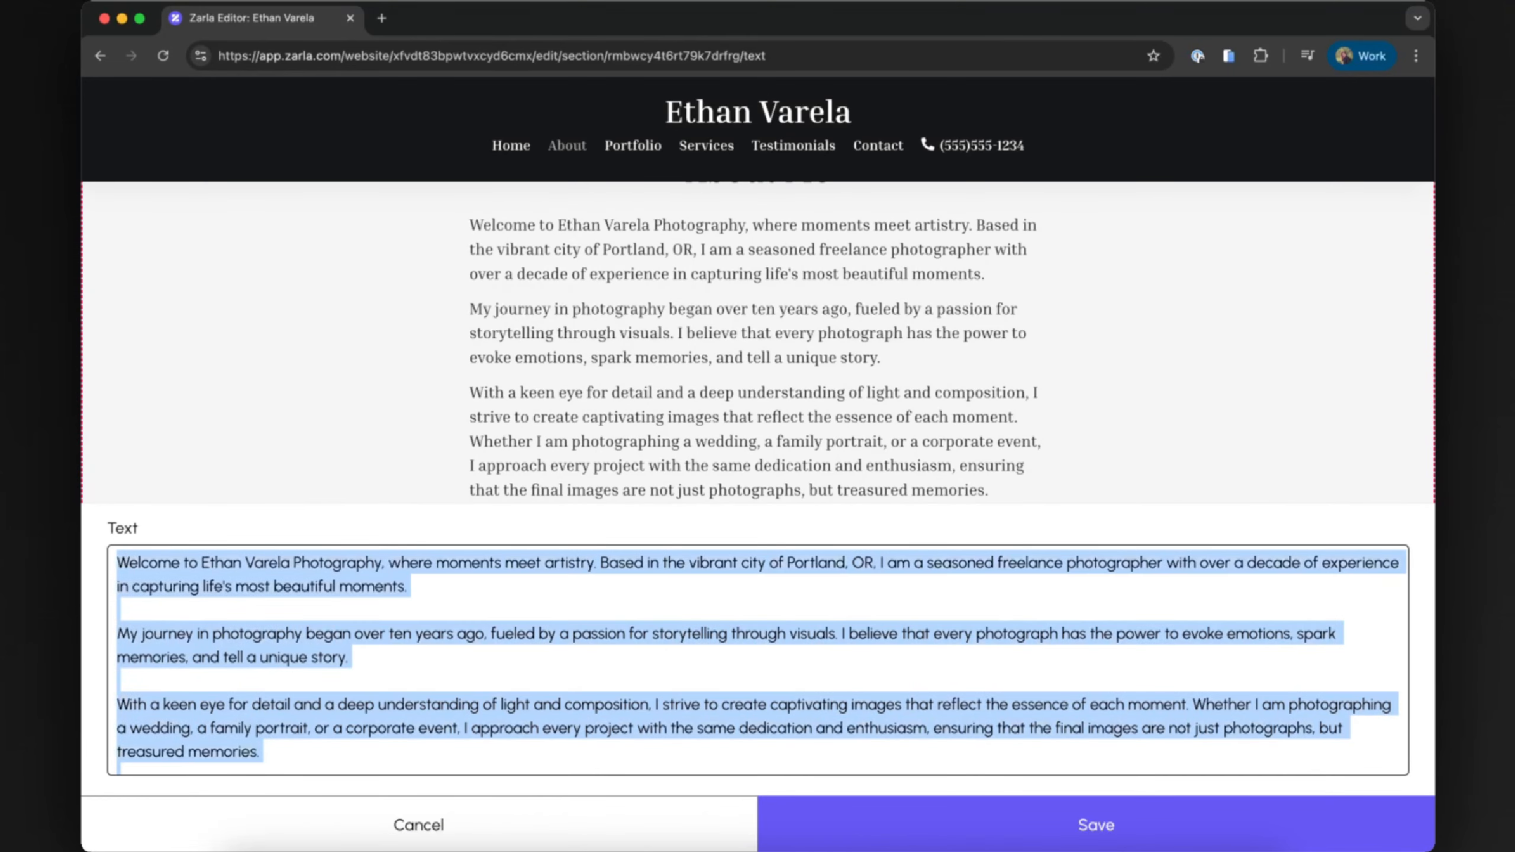
pyautogui.write("As a seasoned freelance photographer based in the heart of Portland, Oregon, I specialize in transforming moments into captivating visual narratives.  With over ten years of experience, I bring a unique blend of artistic vision and technical expertise to every project.  Photography, for me, is about connection — between light and shadow, subject and viewer, and moments that often go unnoticed until they're frozen in time. Whether it's a cozy neighborhood café or a once-in-a-lifetime wedding, I bring curiosity, creativity, and care to every frame. I am dedicated to delivering stunning imagery that resonates.")
pyautogui.click(865, 833)
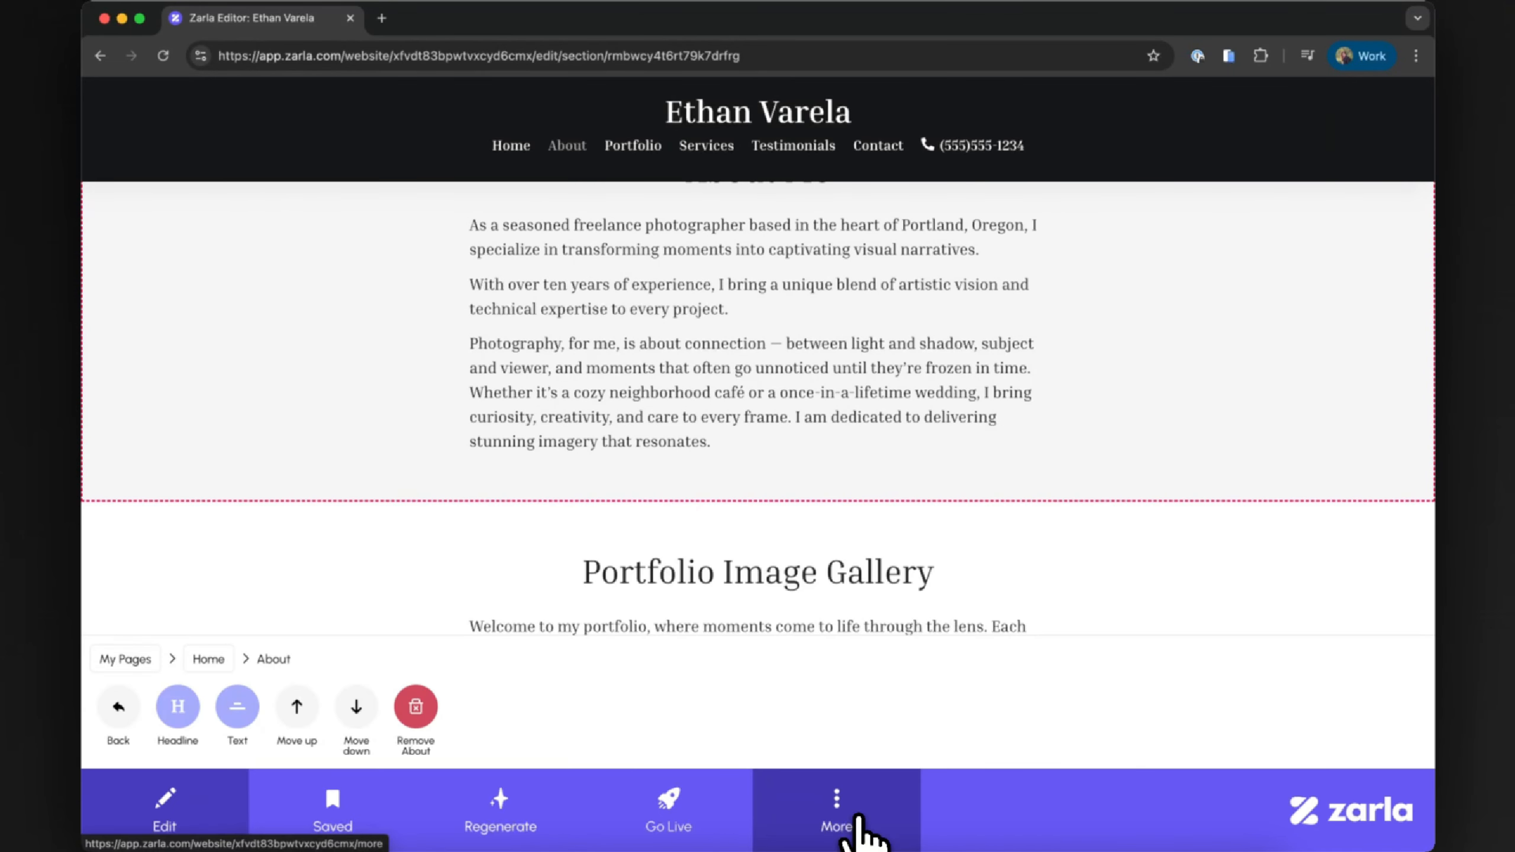
pyautogui.click(118, 707)
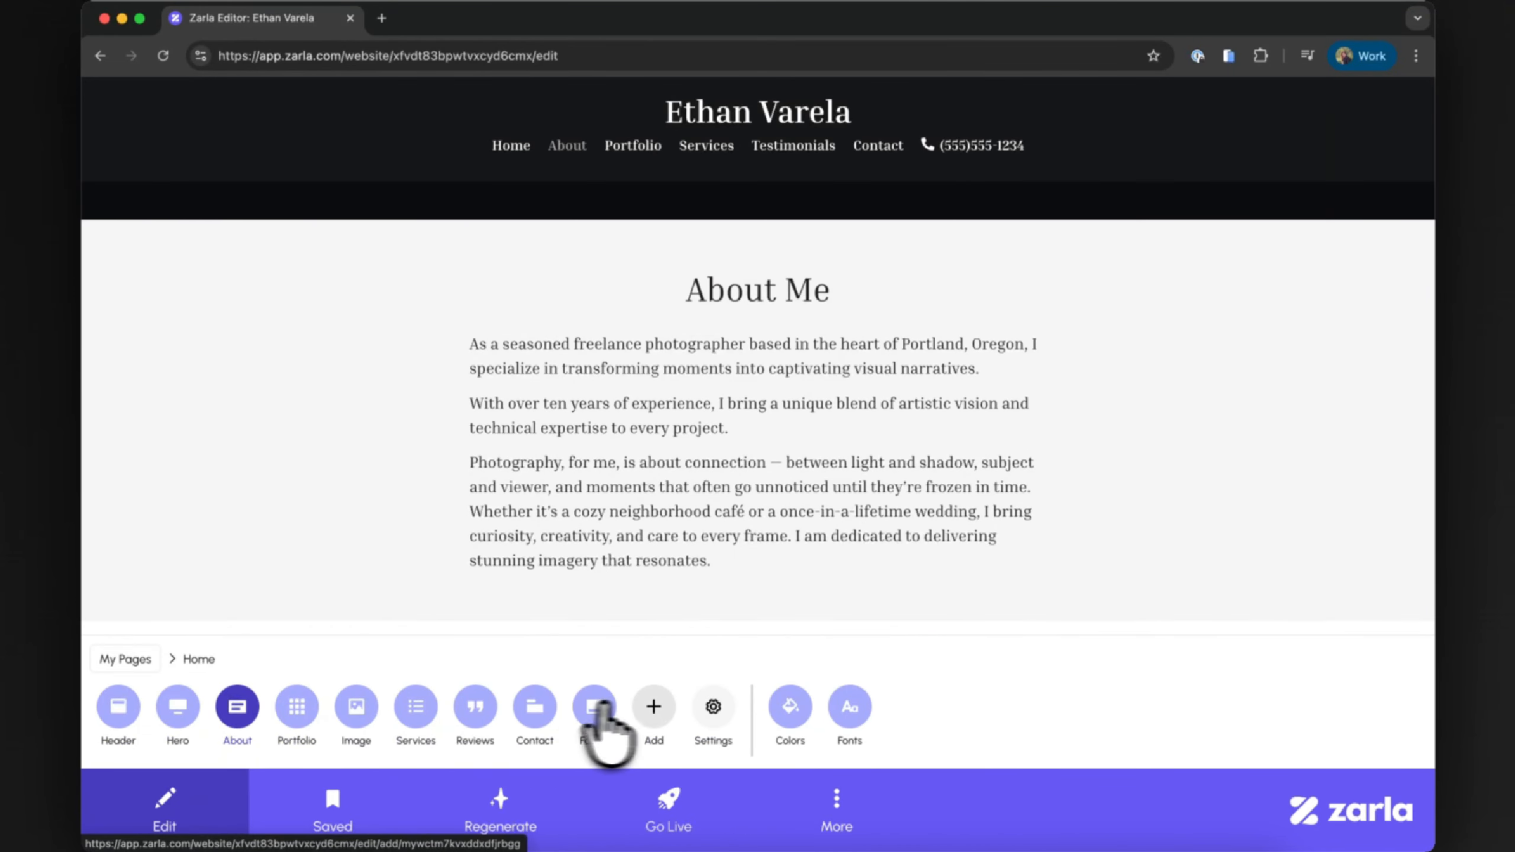
# Step: Add a second Hero section directly below About Me and give it the Lateral layout
pyautogui.click(650, 707)
pyautogui.click(179, 713)
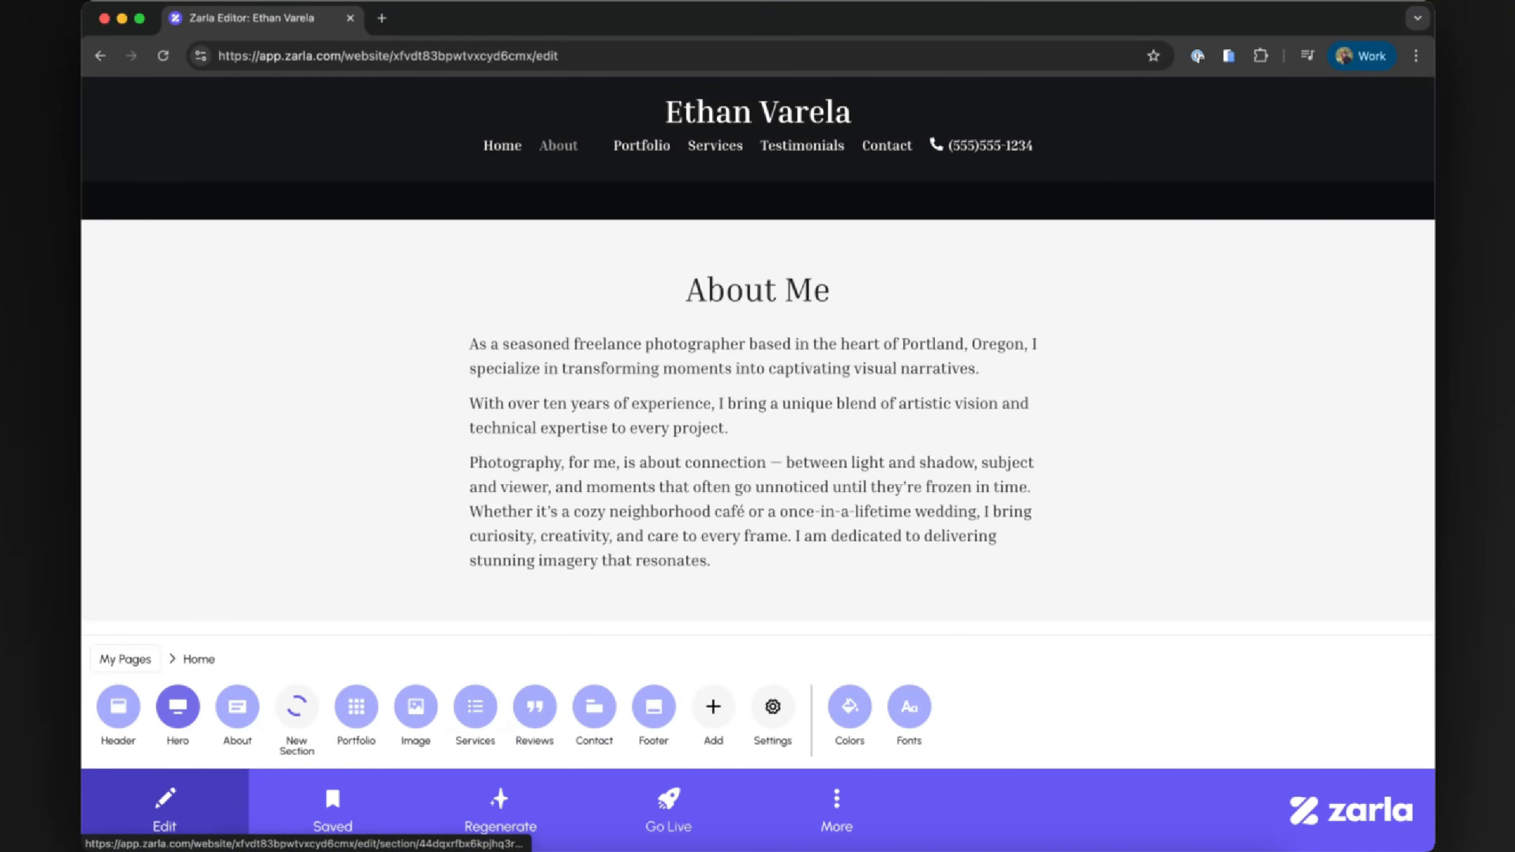
pyautogui.click(179, 710)
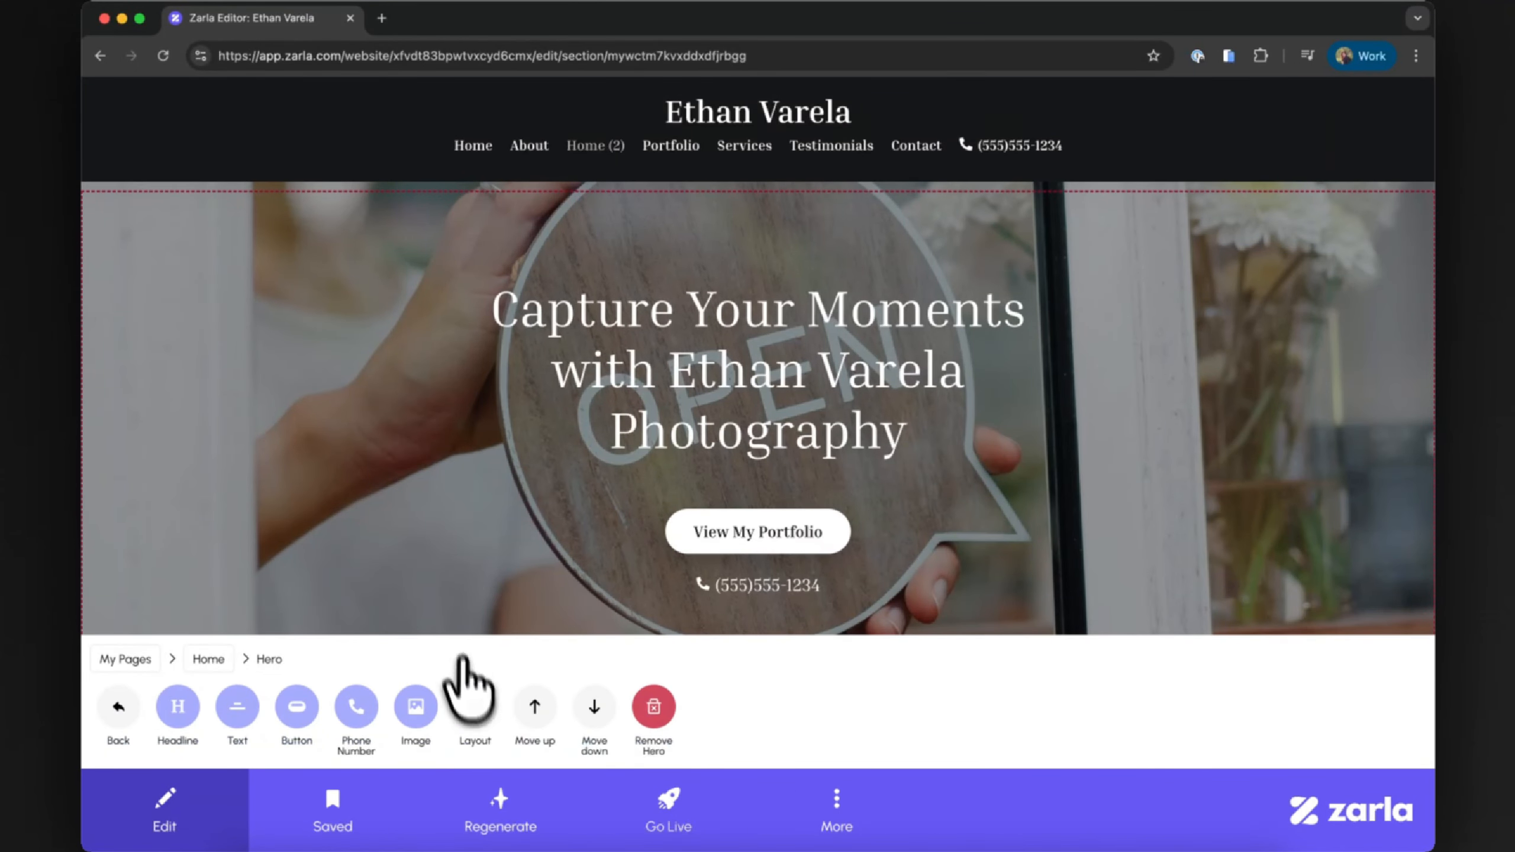
pyautogui.click(471, 704)
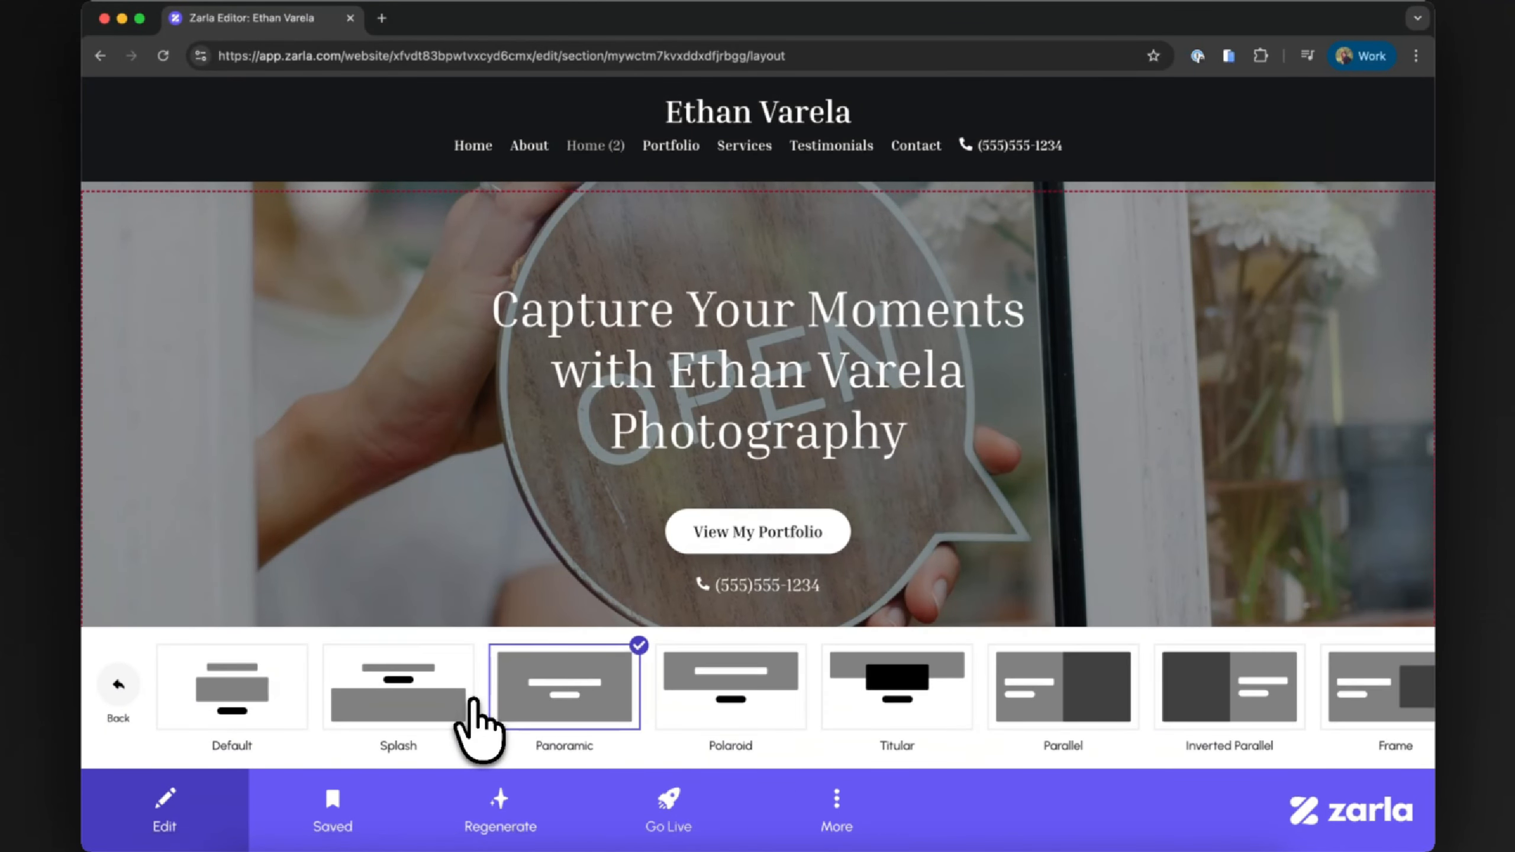
pyautogui.hscroll(10, 540, 725)
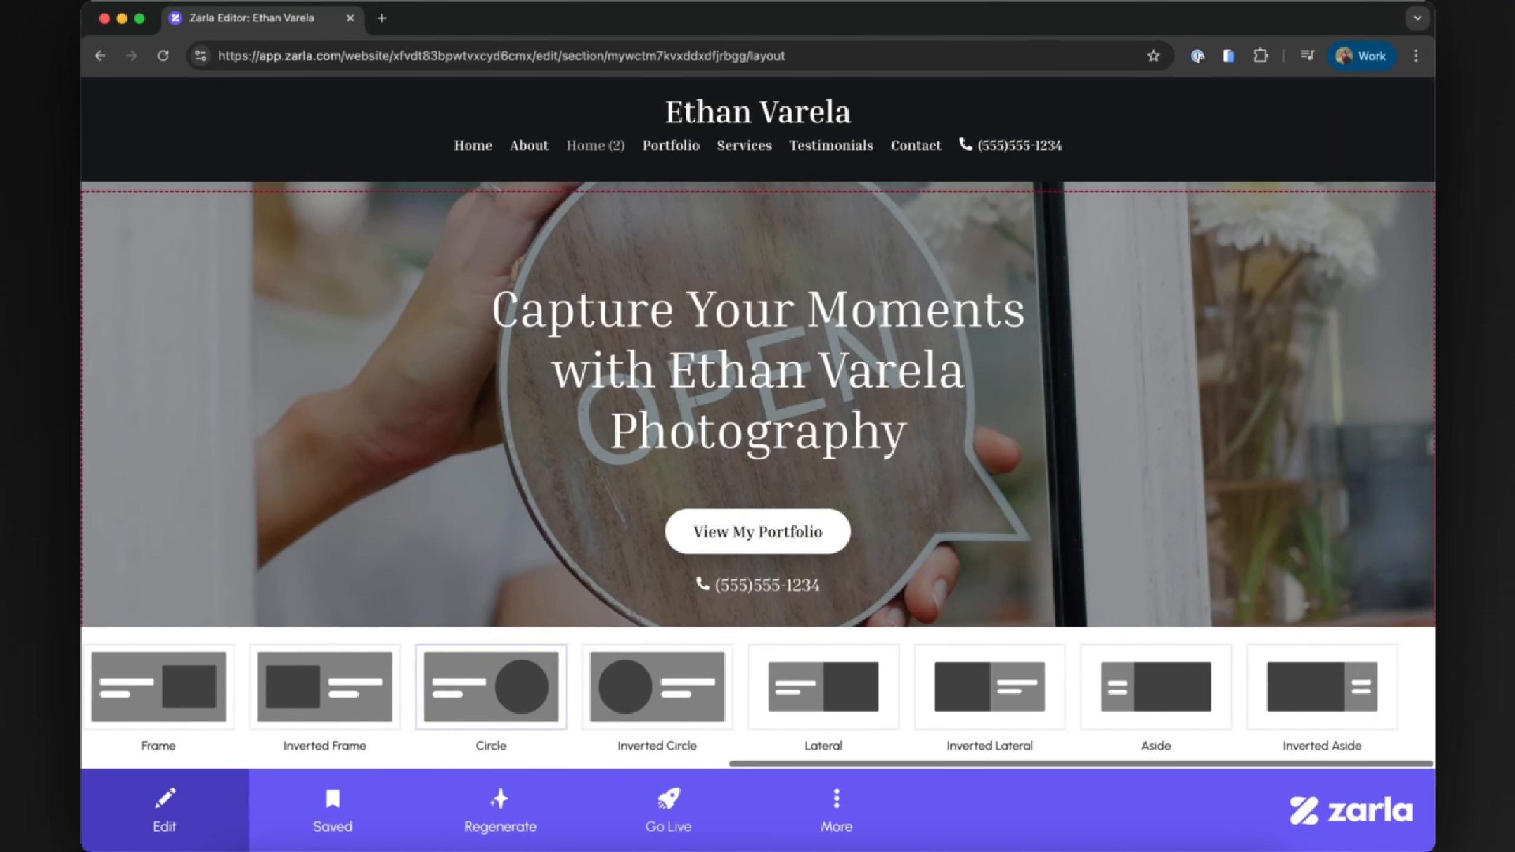
pyautogui.click(833, 716)
# Step: Set the headline of the new hero section to "Background & Education"
pyautogui.click(174, 707)
pyautogui.tripleClick(179, 757)
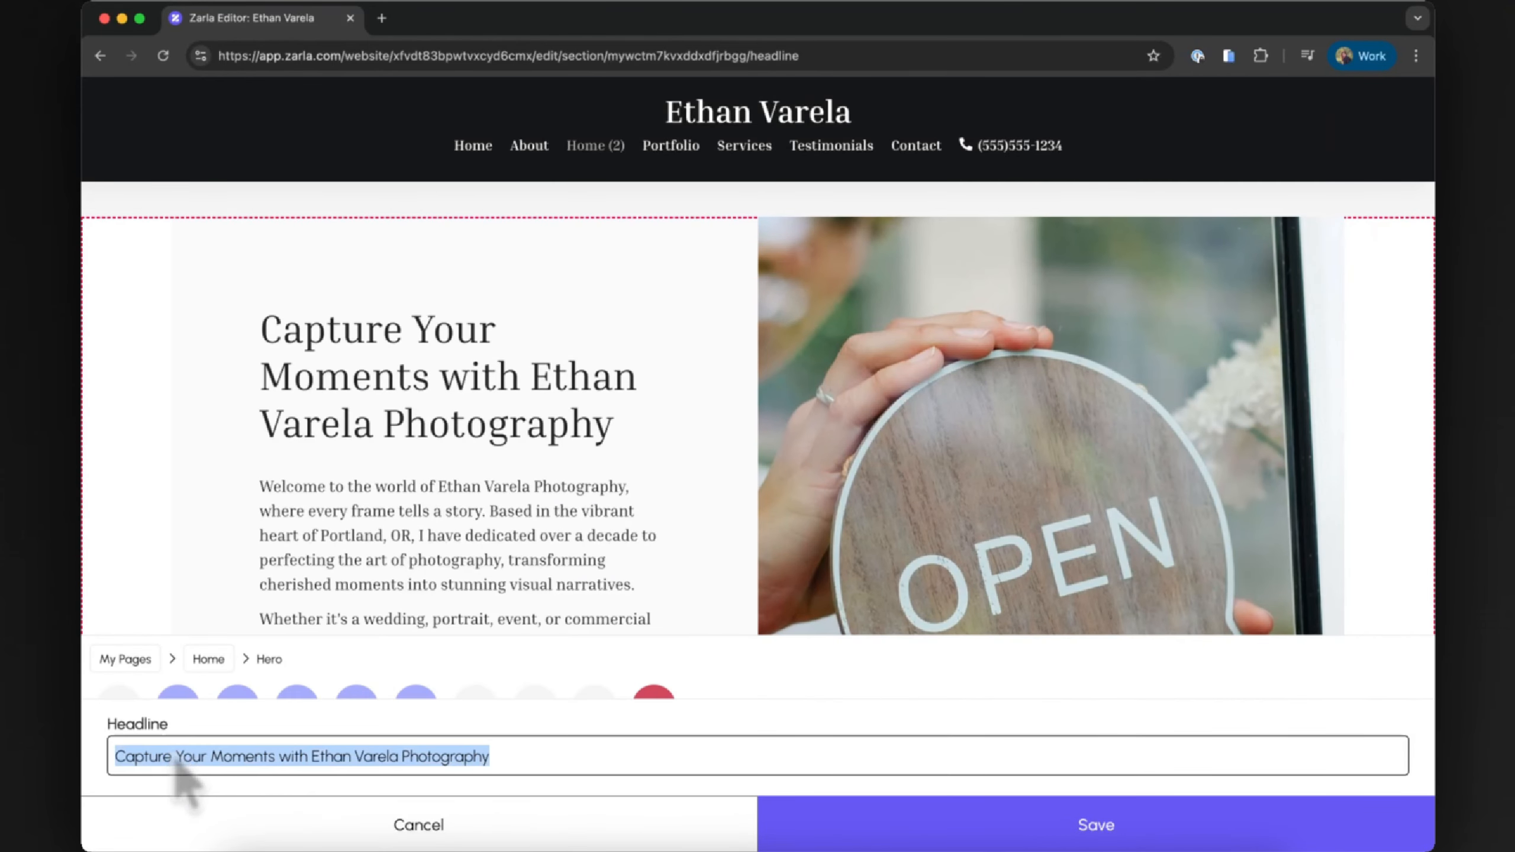
pyautogui.write('Backgrou')
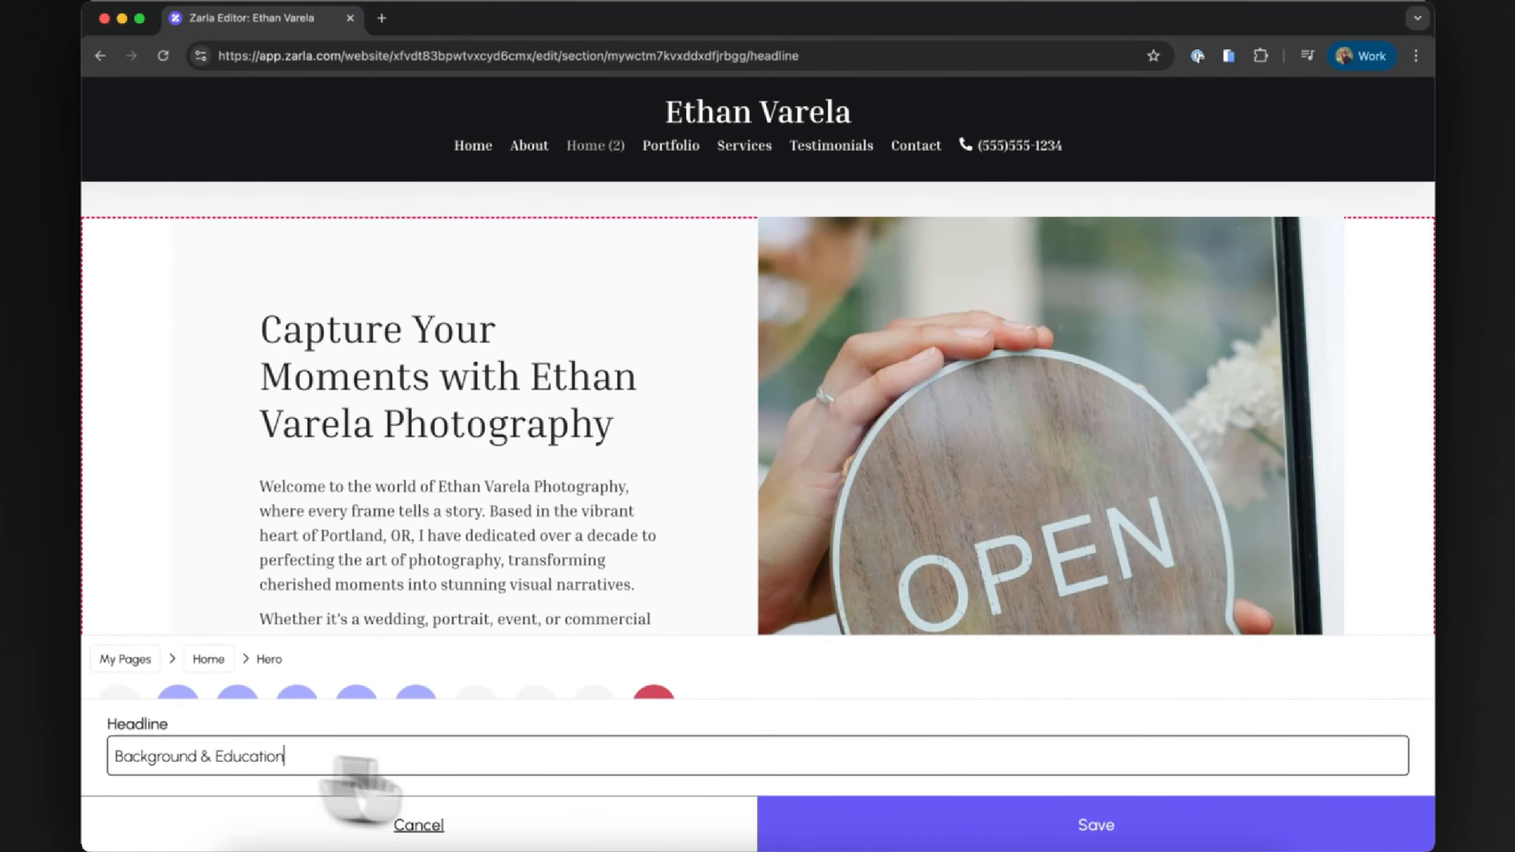
pyautogui.write('nd & Education')
pyautogui.press('Return')
# Step: Replace the new section's body text with the pasted career list, including "Graduated in 2015 and transitioned fully into photography"
pyautogui.click(241, 708)
pyautogui.hotkey('ctrl', 'a')
pyautogui.press('BackSpace')
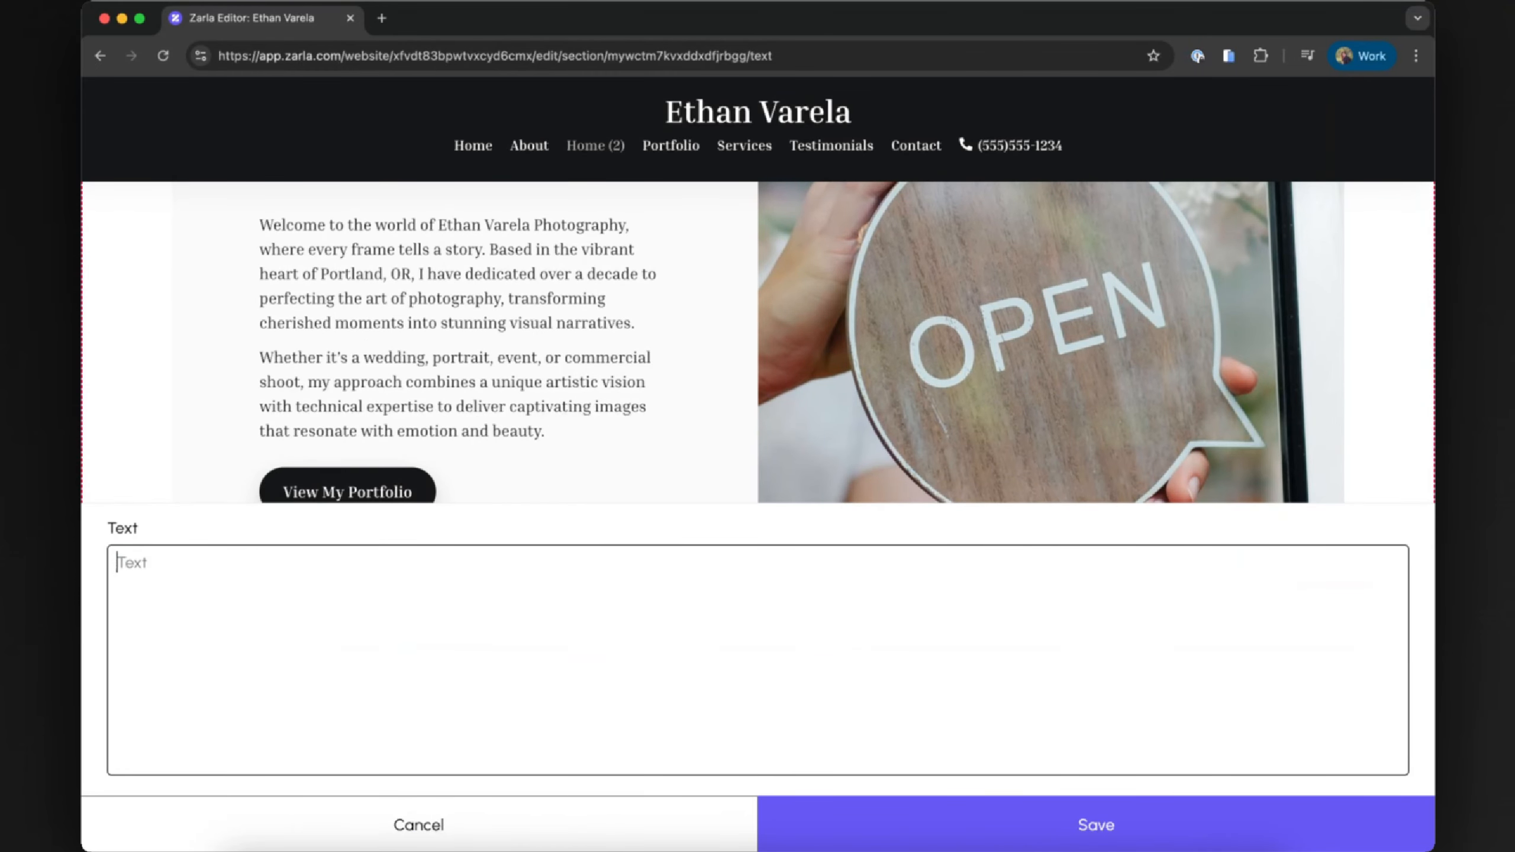
pyautogui.hotkey('ctrl', 'v')
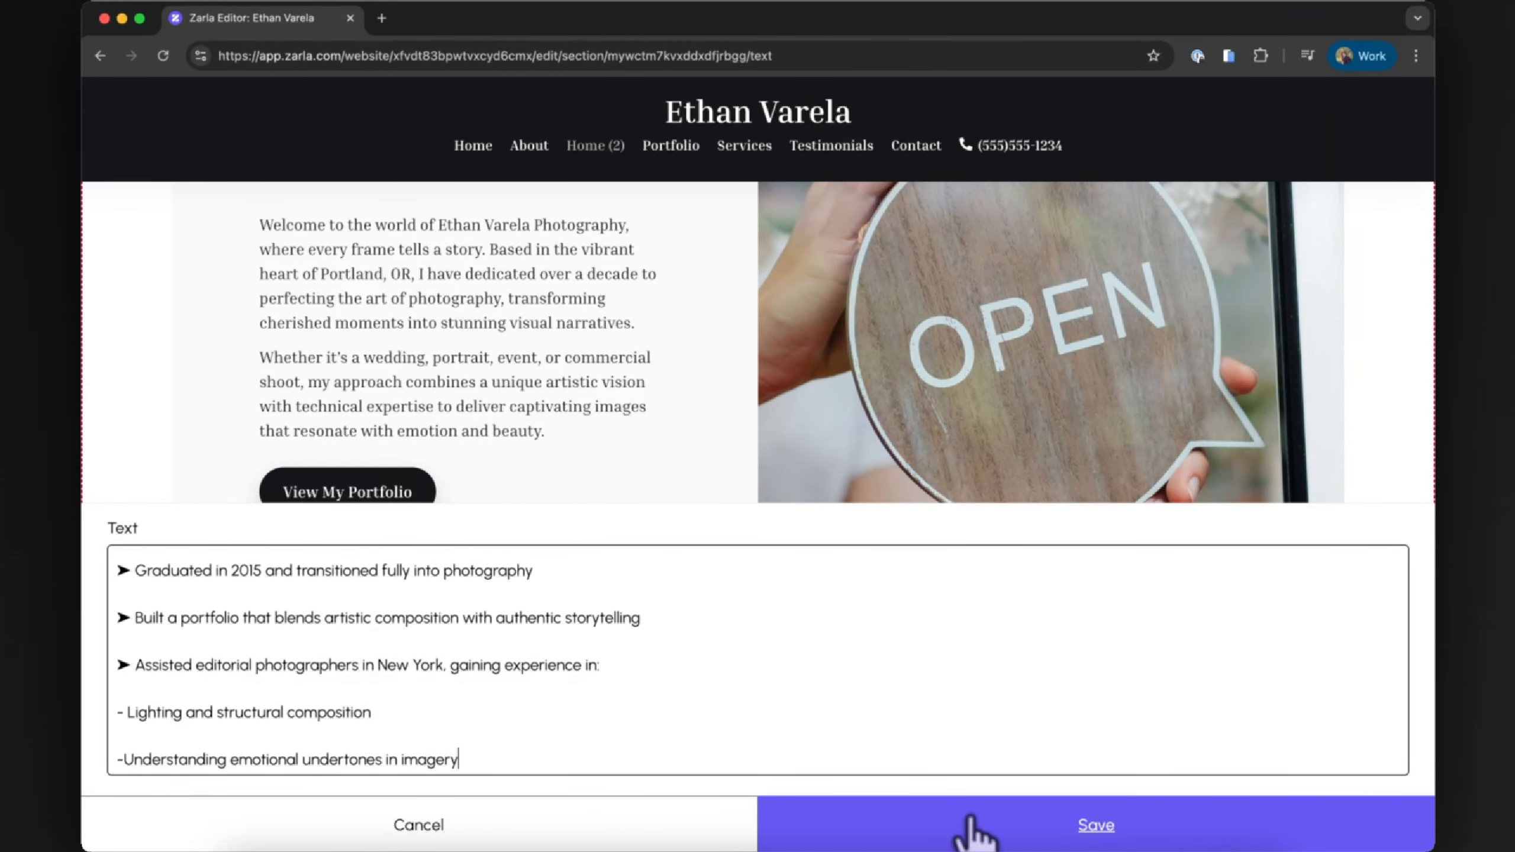
pyautogui.click(974, 833)
# Step: Remove the button label from the Background & Education section and generate new images for it until a camera lens close-up is used
pyautogui.click(295, 704)
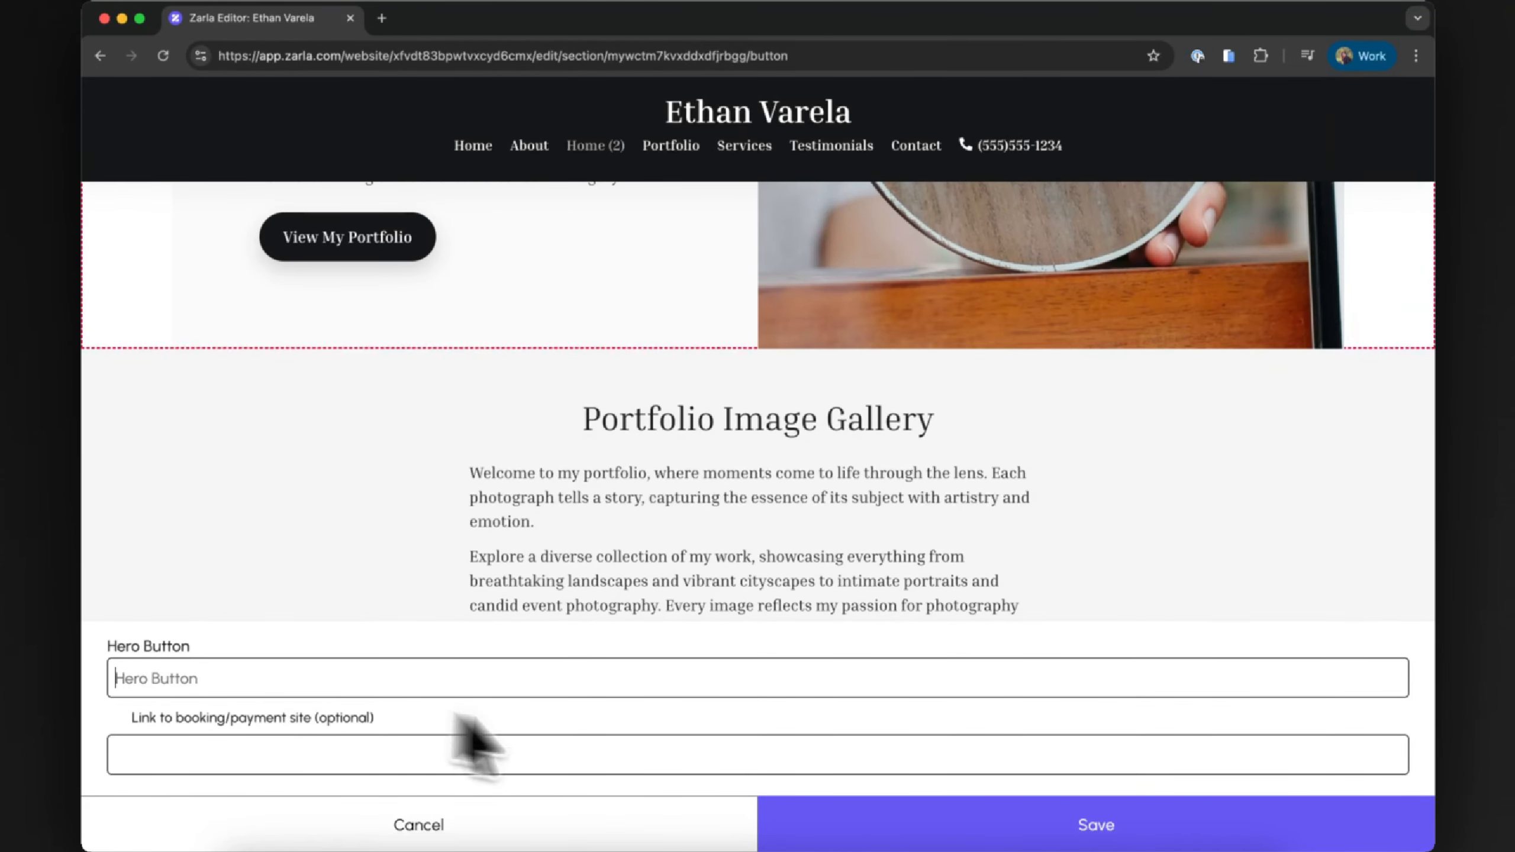
pyautogui.click(923, 827)
pyautogui.click(412, 707)
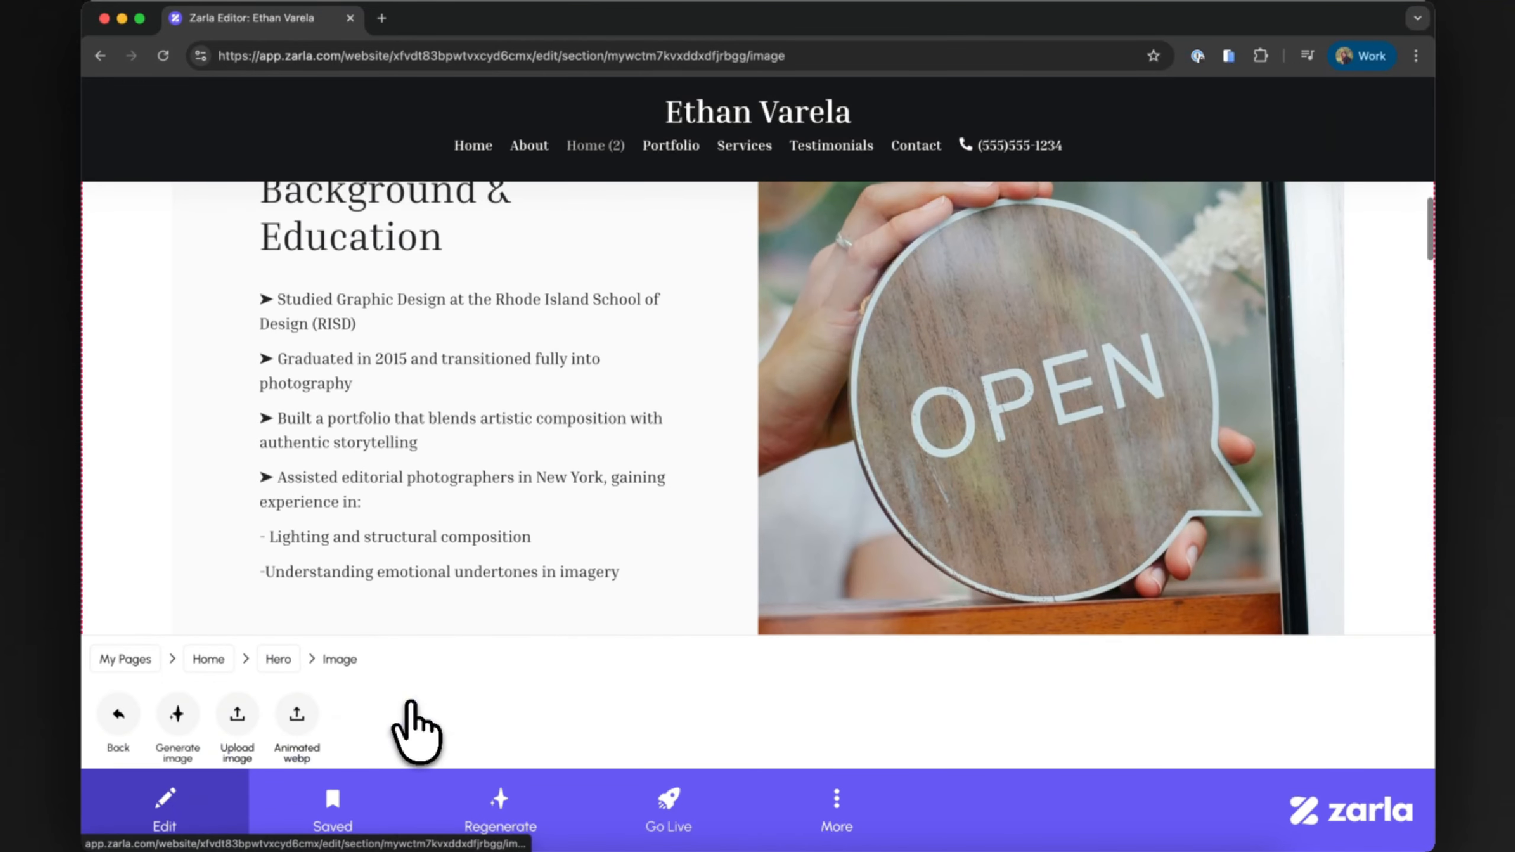
pyautogui.click(176, 716)
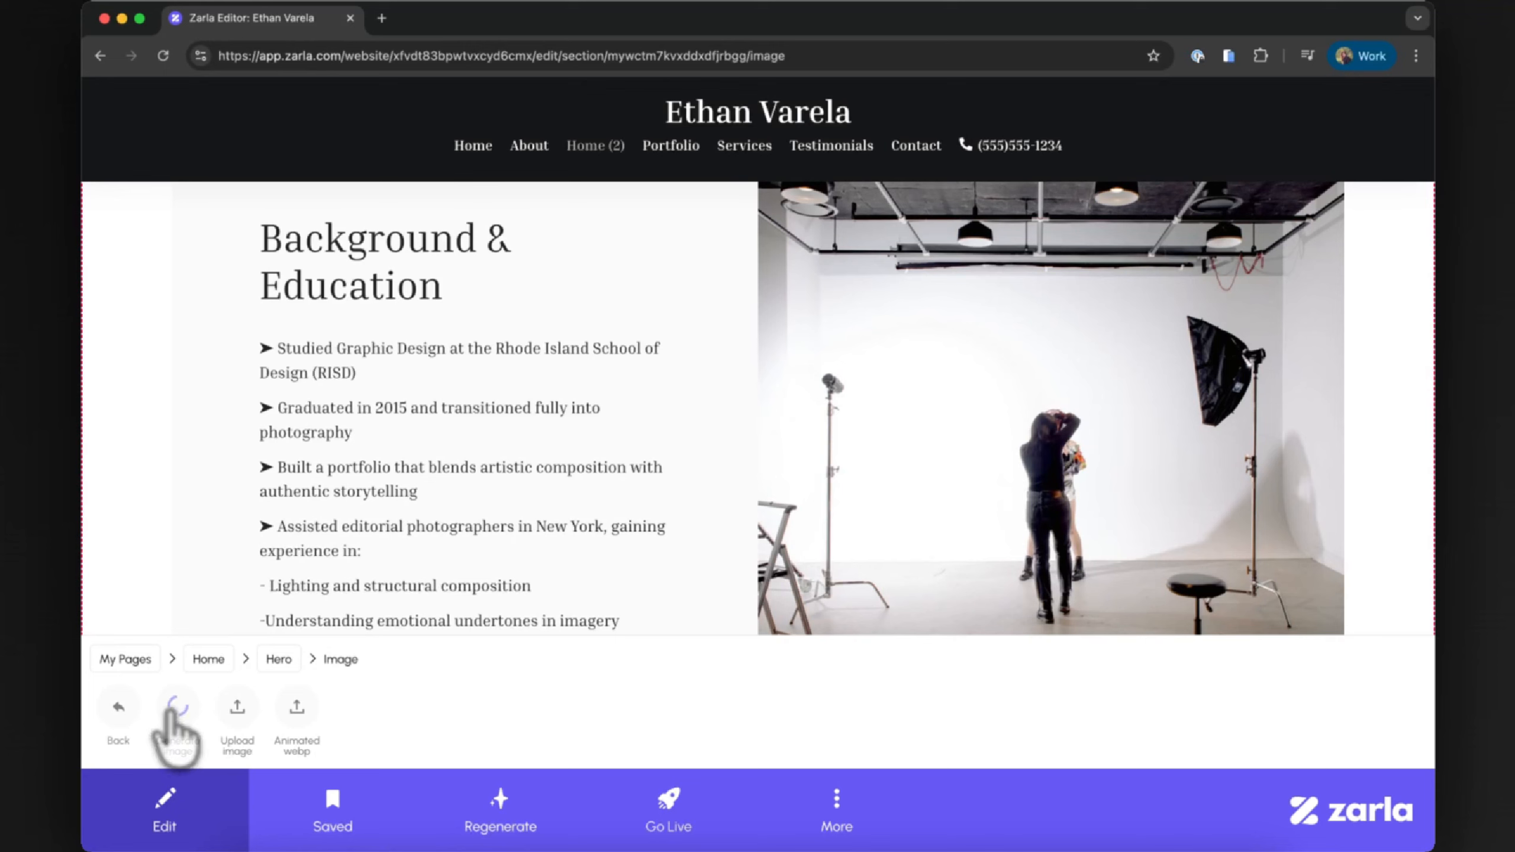
pyautogui.click(170, 711)
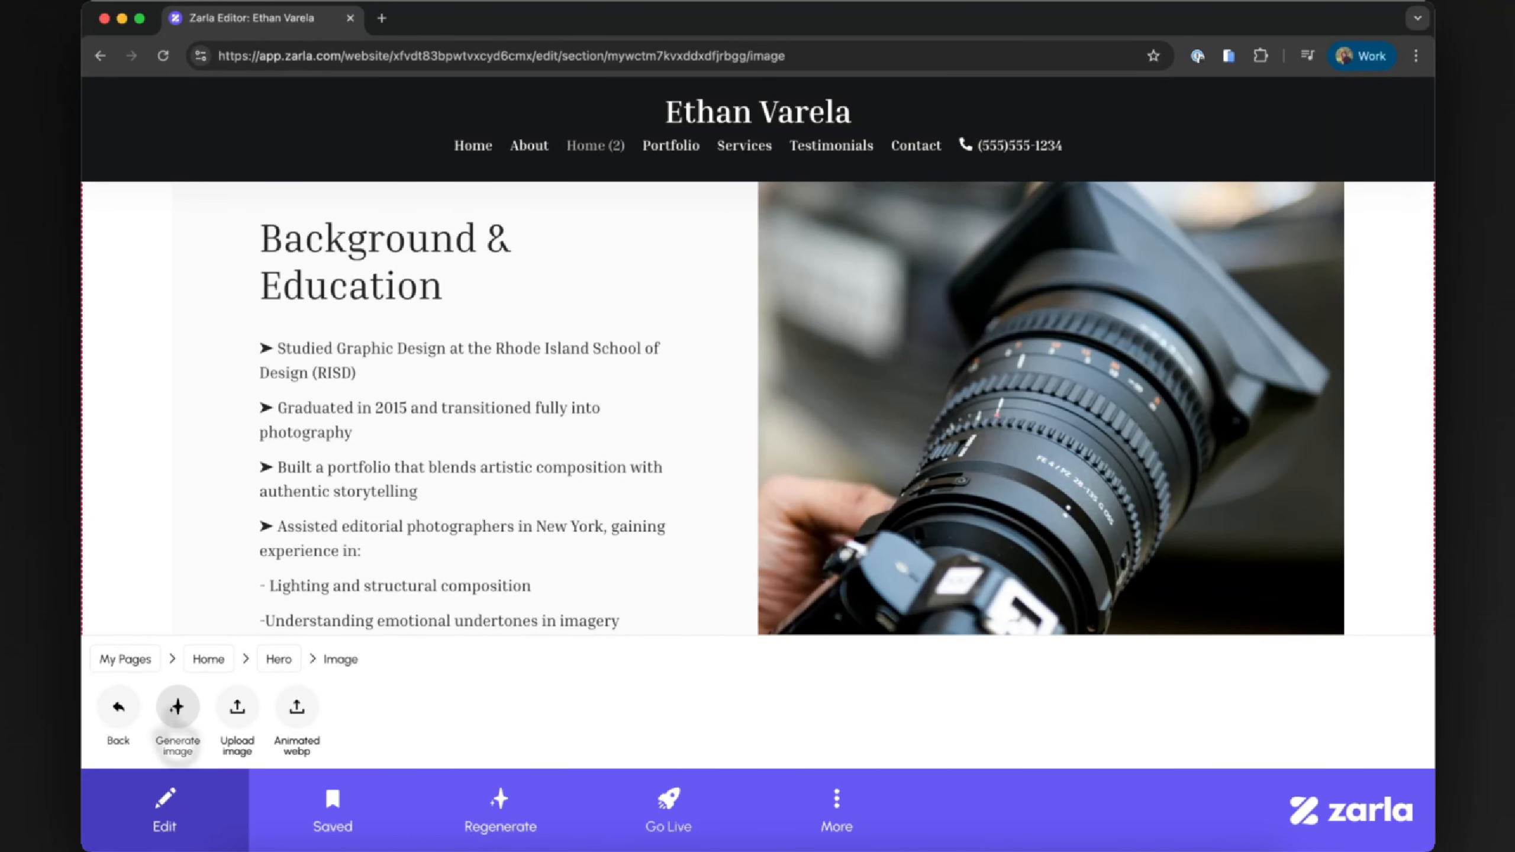
pyautogui.click(118, 710)
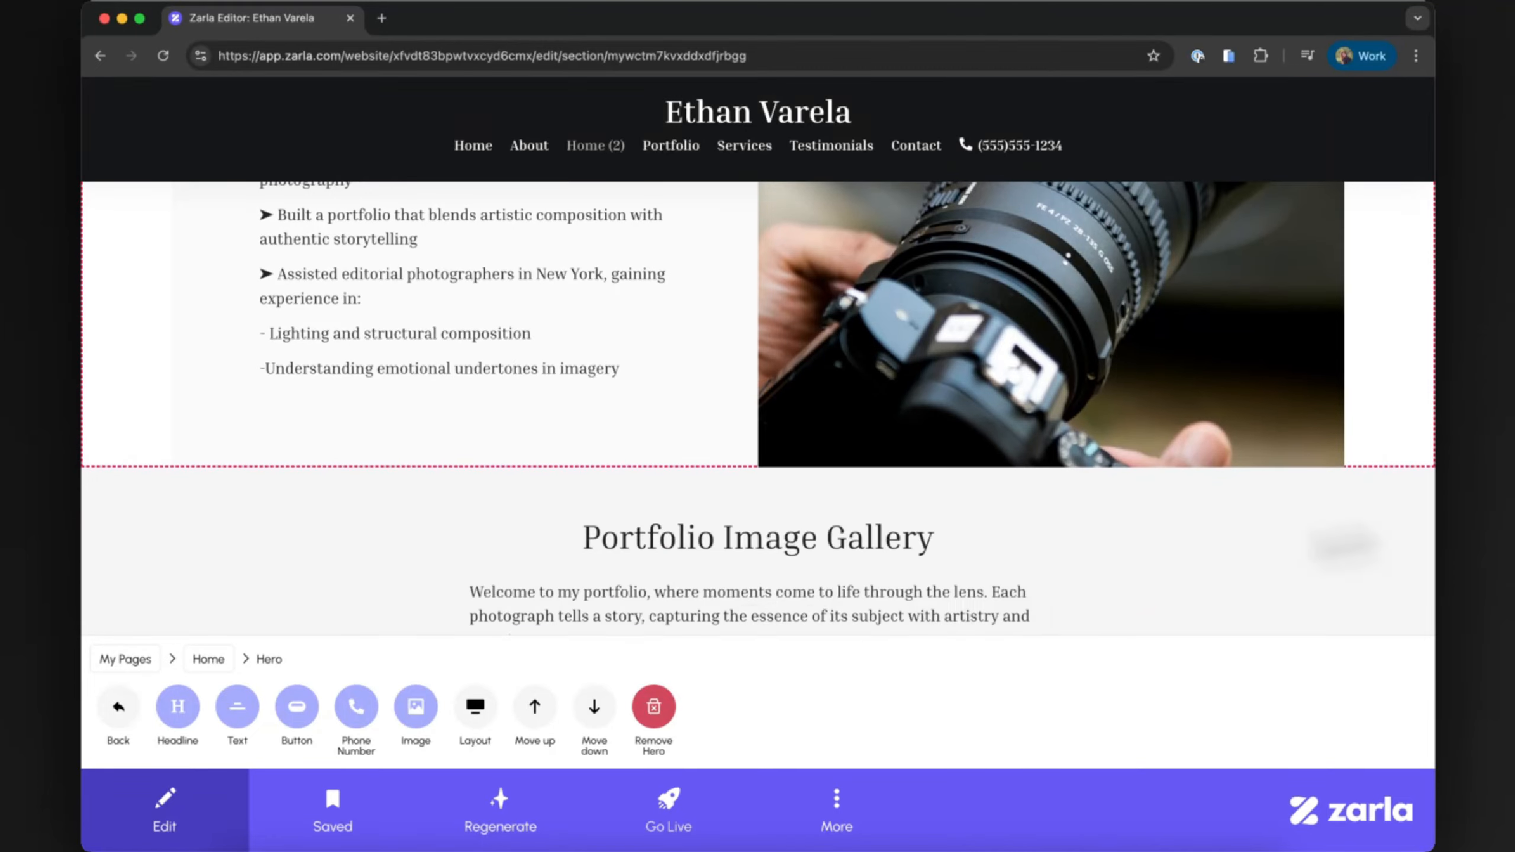
# Step: Add a Services section to the home page directly below the Background & Education section
pyautogui.click(118, 710)
pyautogui.click(713, 709)
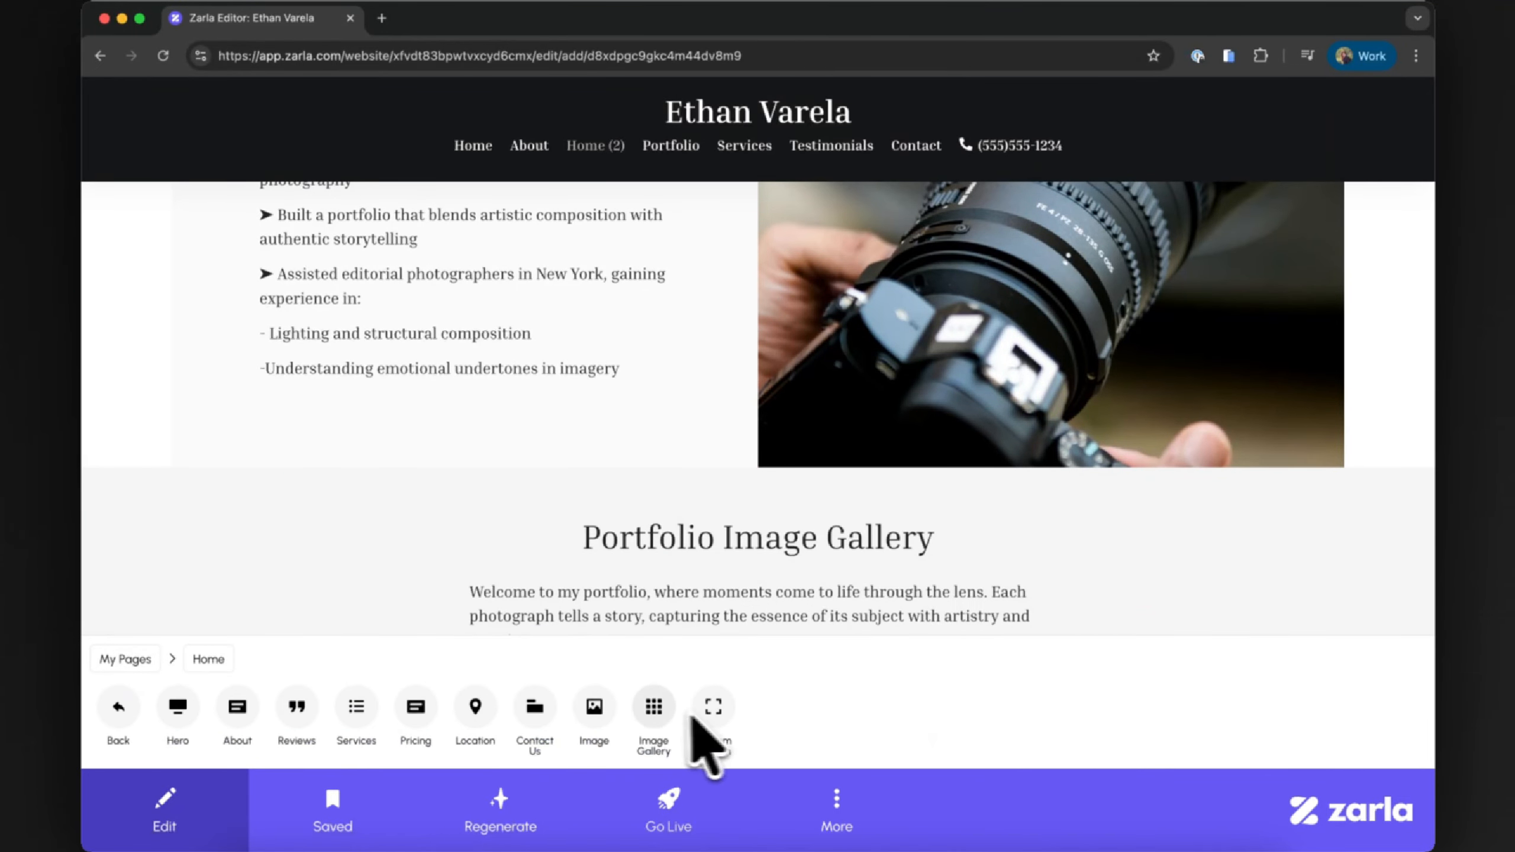
pyautogui.click(356, 711)
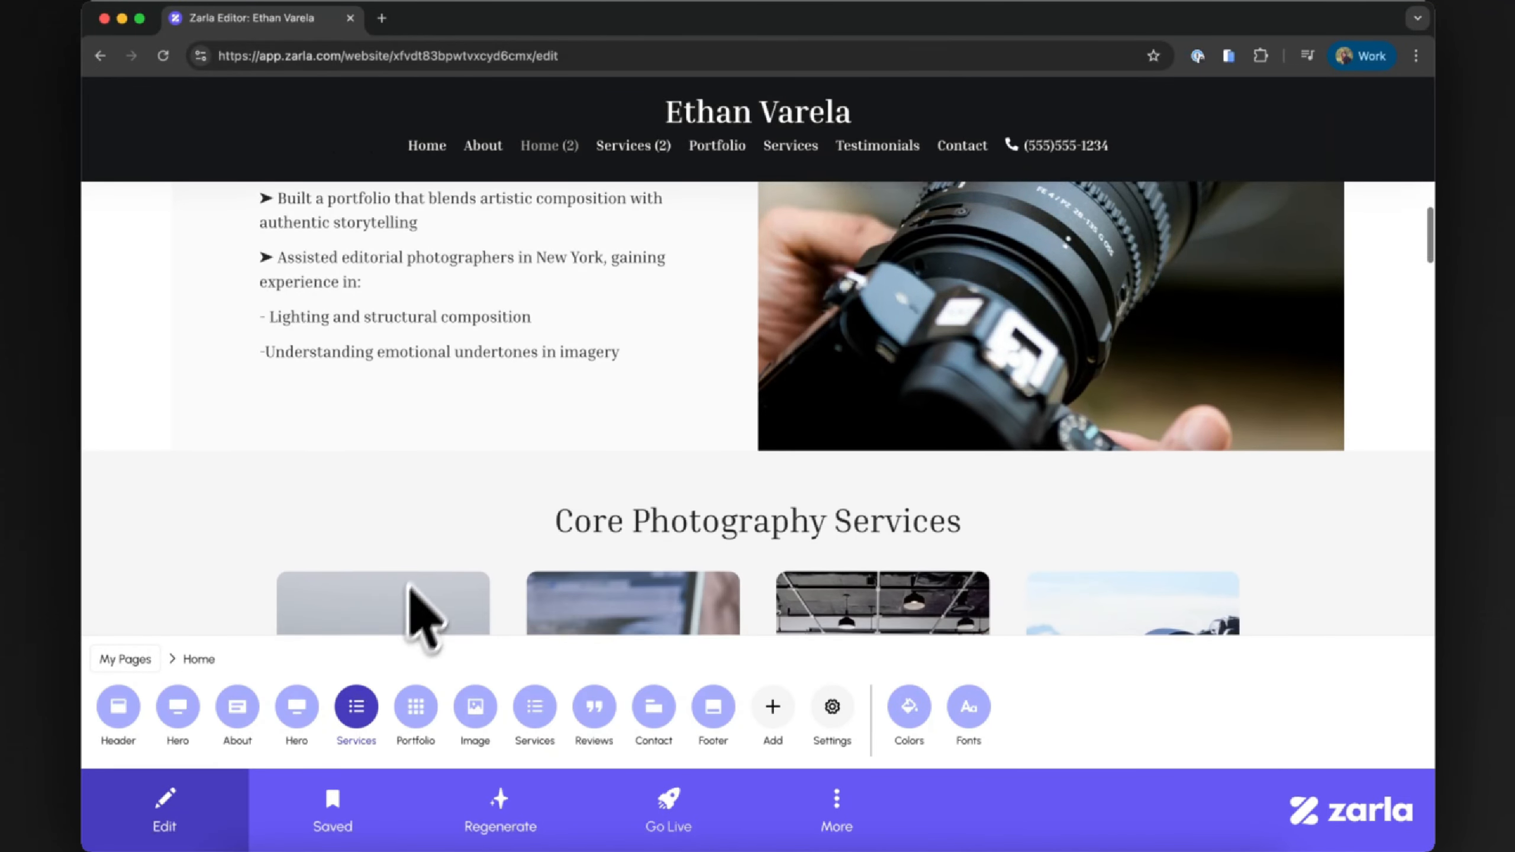
# Step: Set the headline of the new Services section to "Core Skills & Expertise"
pyautogui.click(356, 708)
pyautogui.click(178, 708)
pyautogui.moveTo(153, 757); pyautogui.dragTo(261, 758)
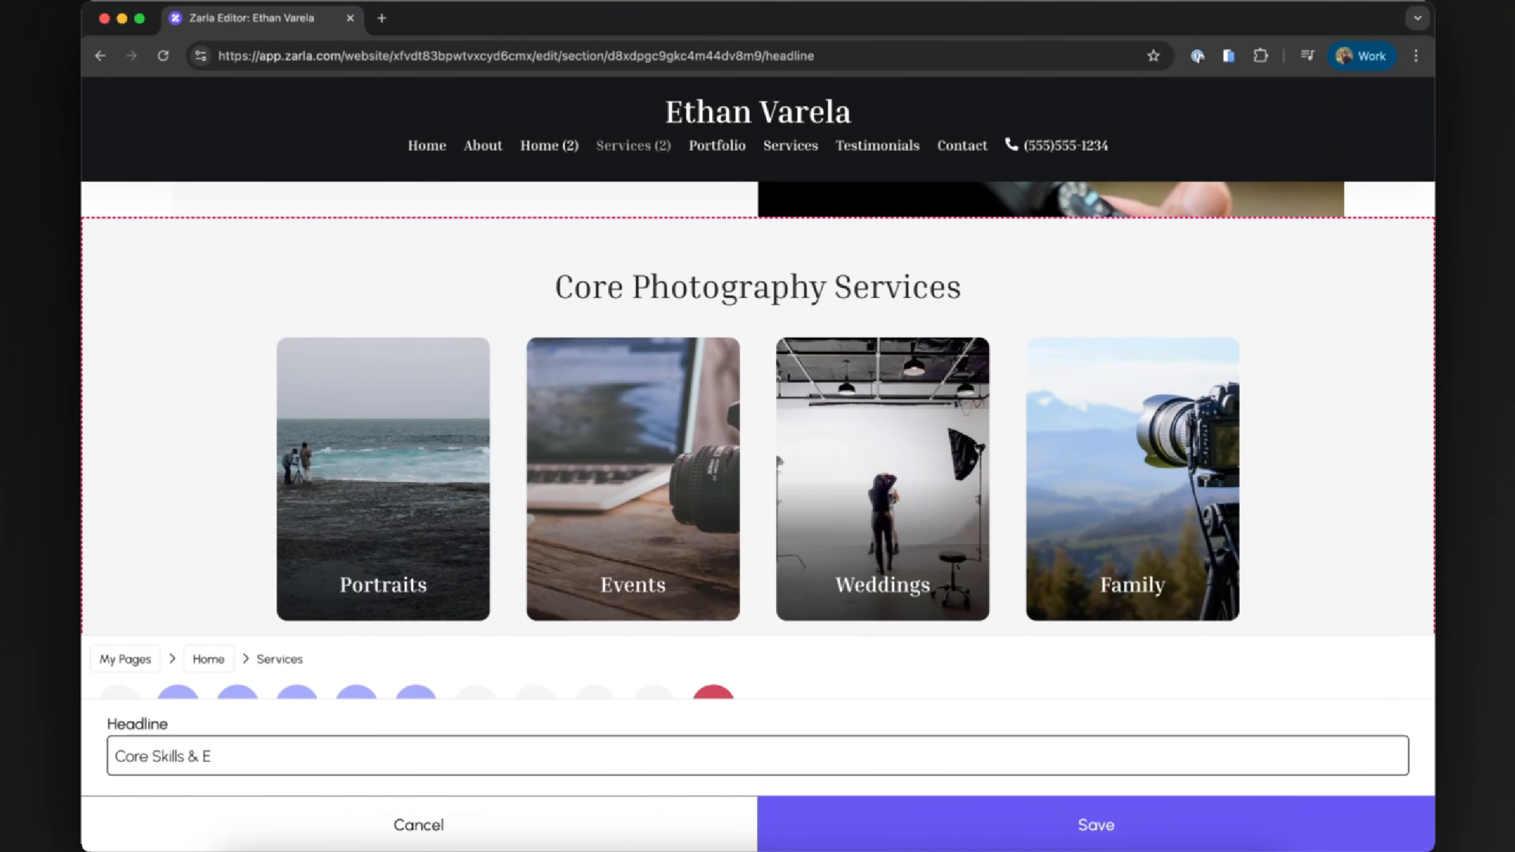
pyautogui.click(803, 827)
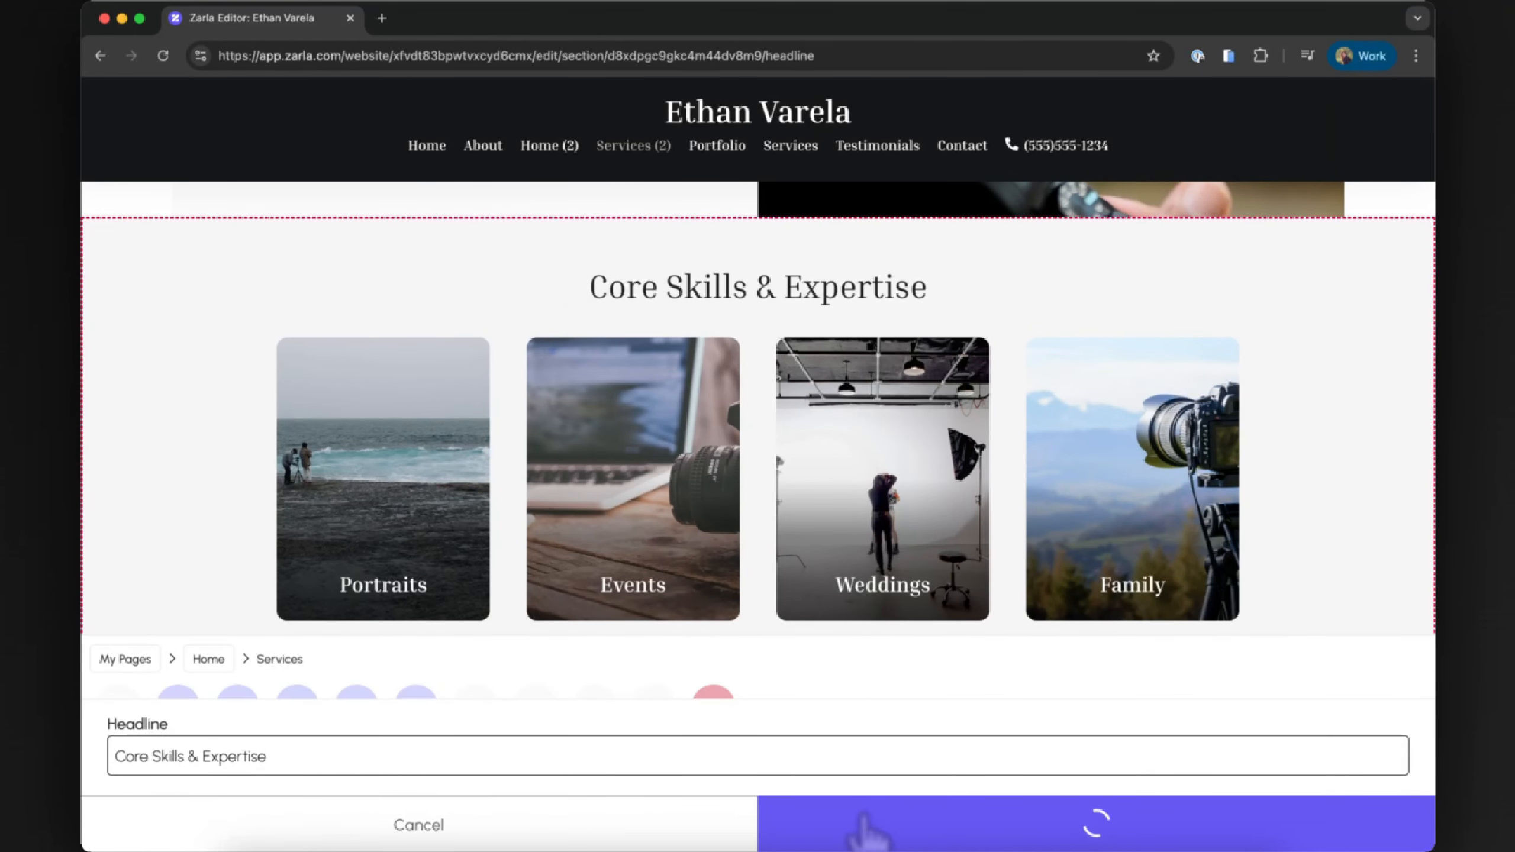
# Step: Try several layouts for the Core Skills & Expertise section and apply the Visual Cards layout
pyautogui.click(536, 707)
pyautogui.click(439, 716)
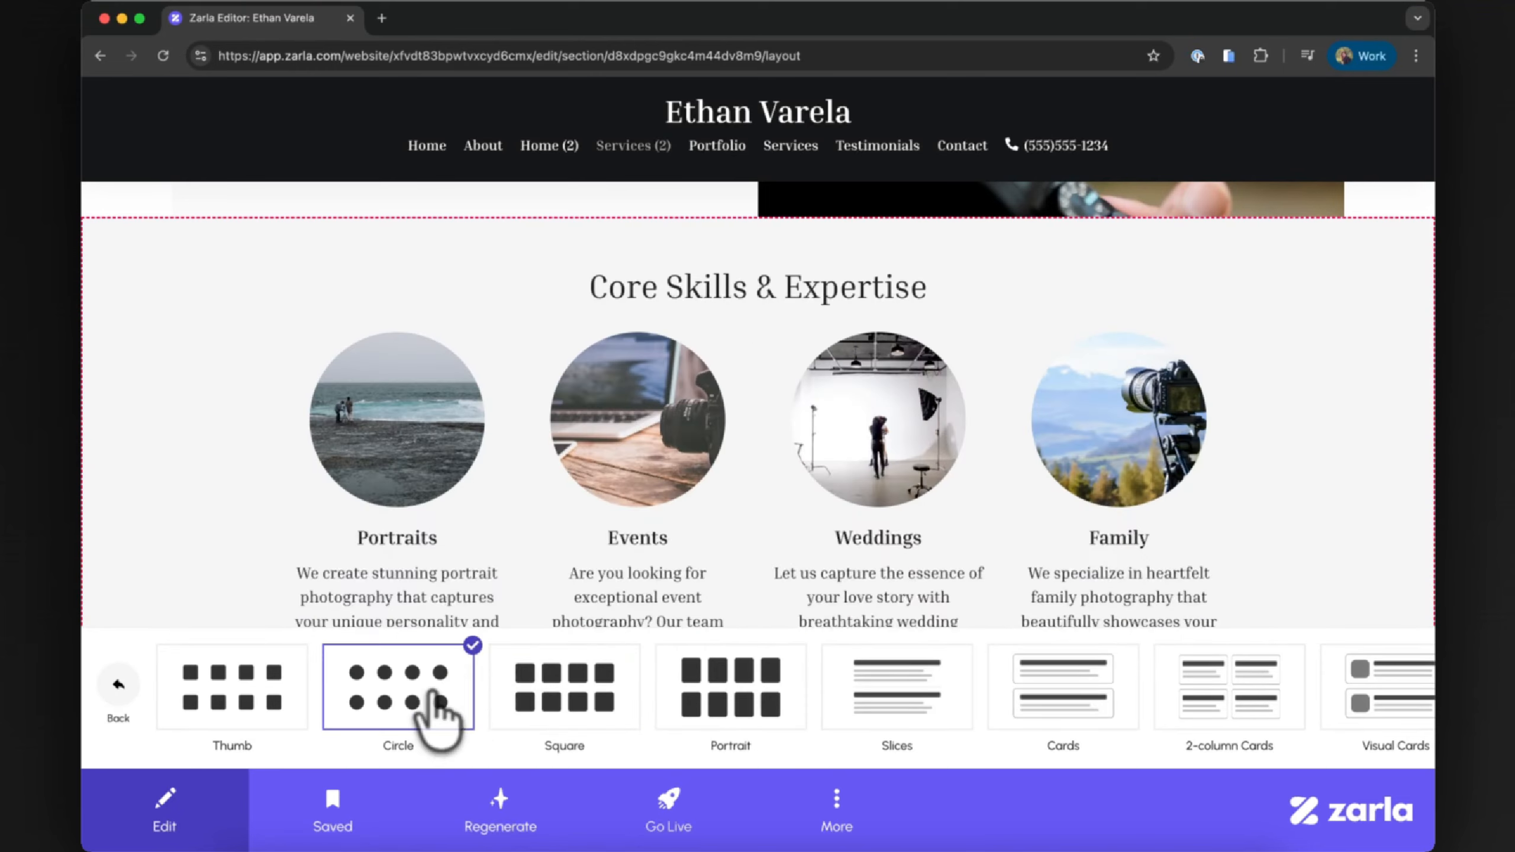
pyautogui.click(529, 695)
pyautogui.click(895, 701)
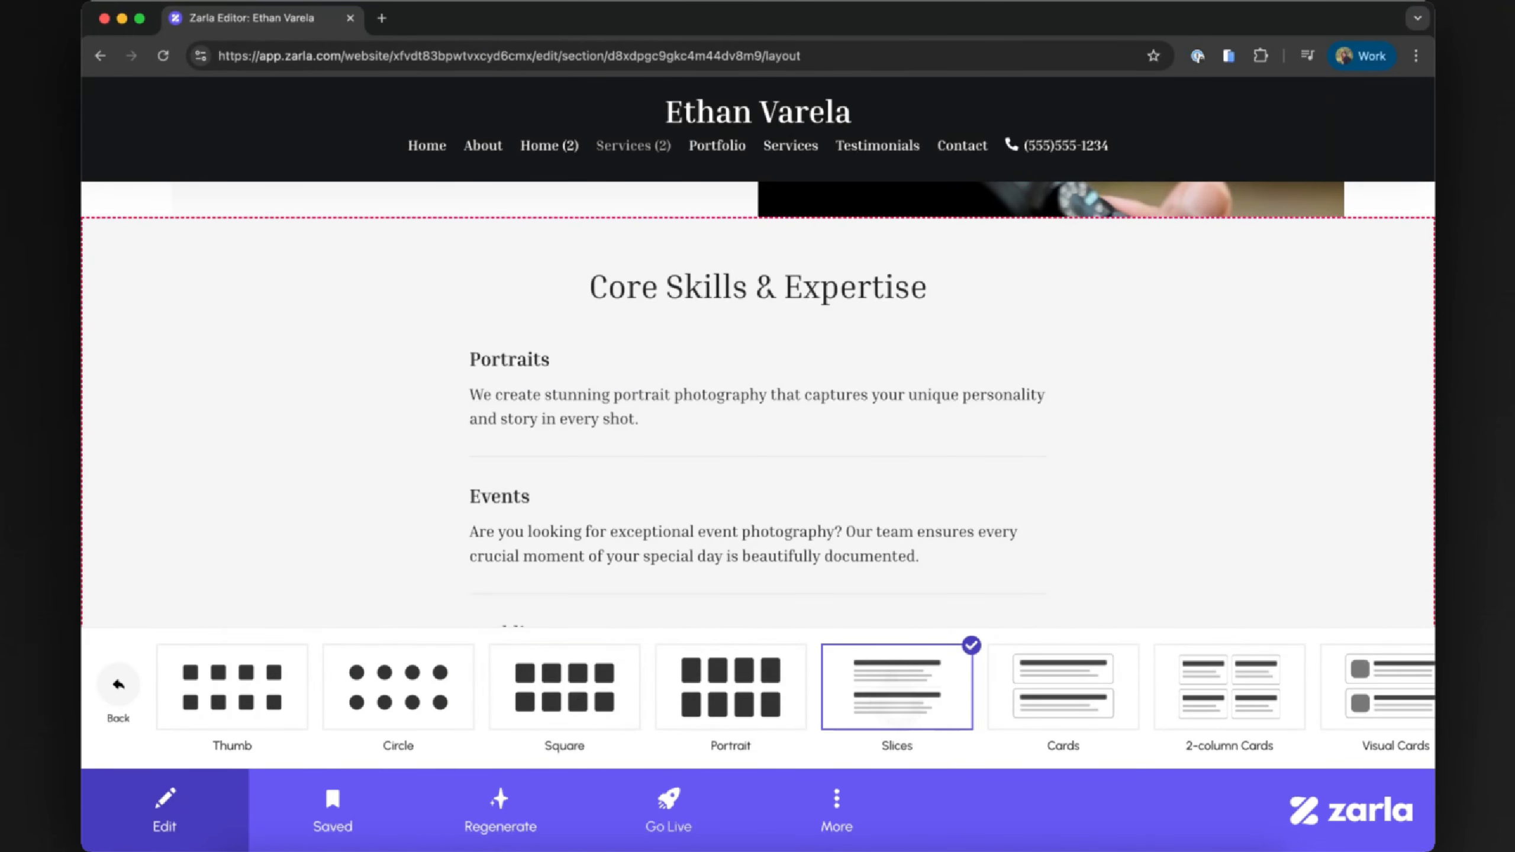
pyautogui.click(1008, 701)
pyautogui.click(1016, 704)
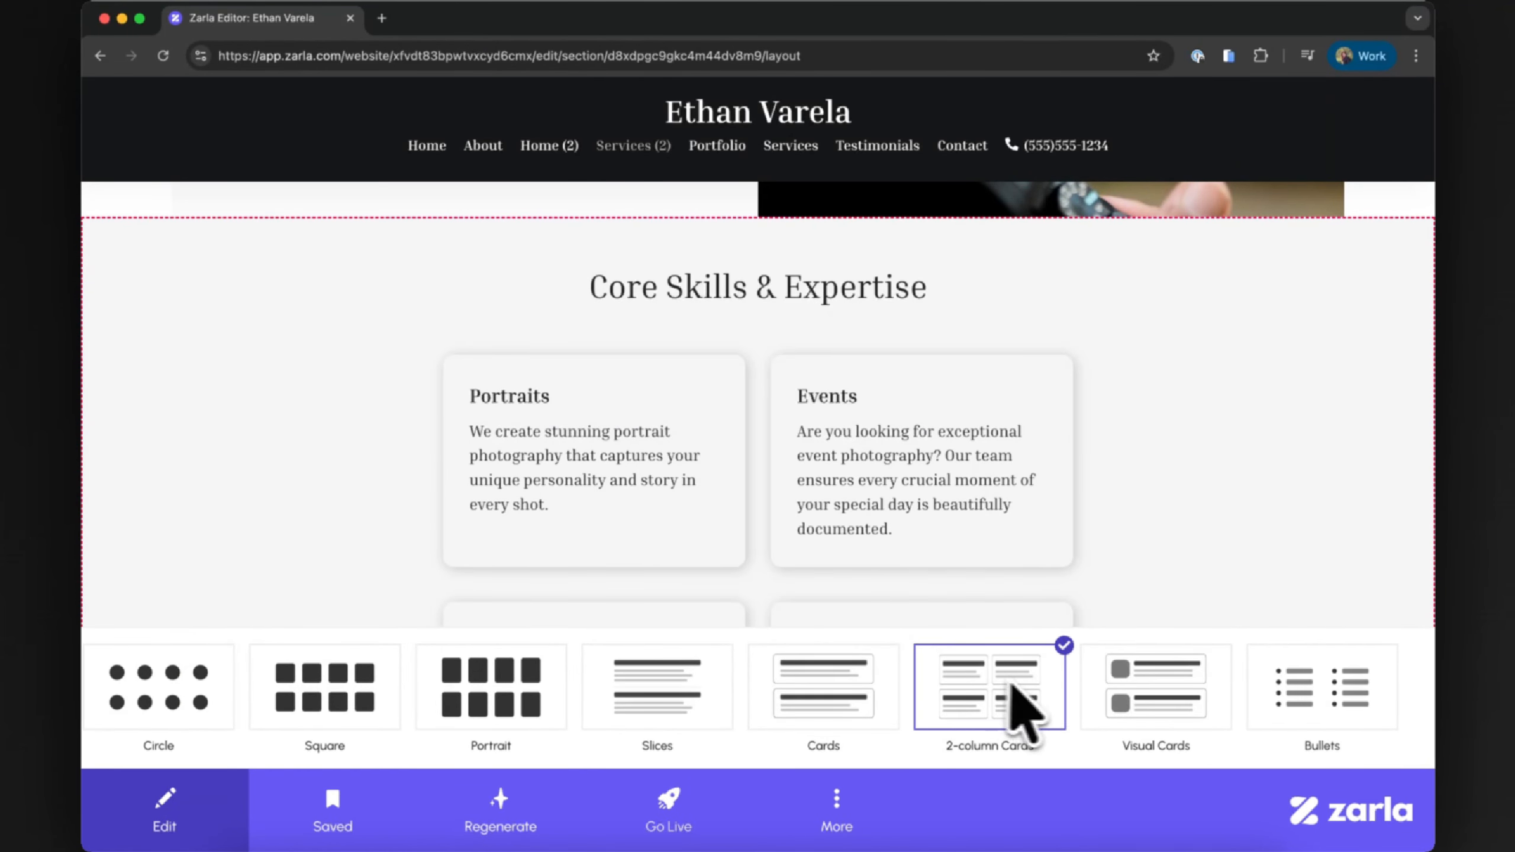
pyautogui.click(1139, 710)
pyautogui.click(1304, 692)
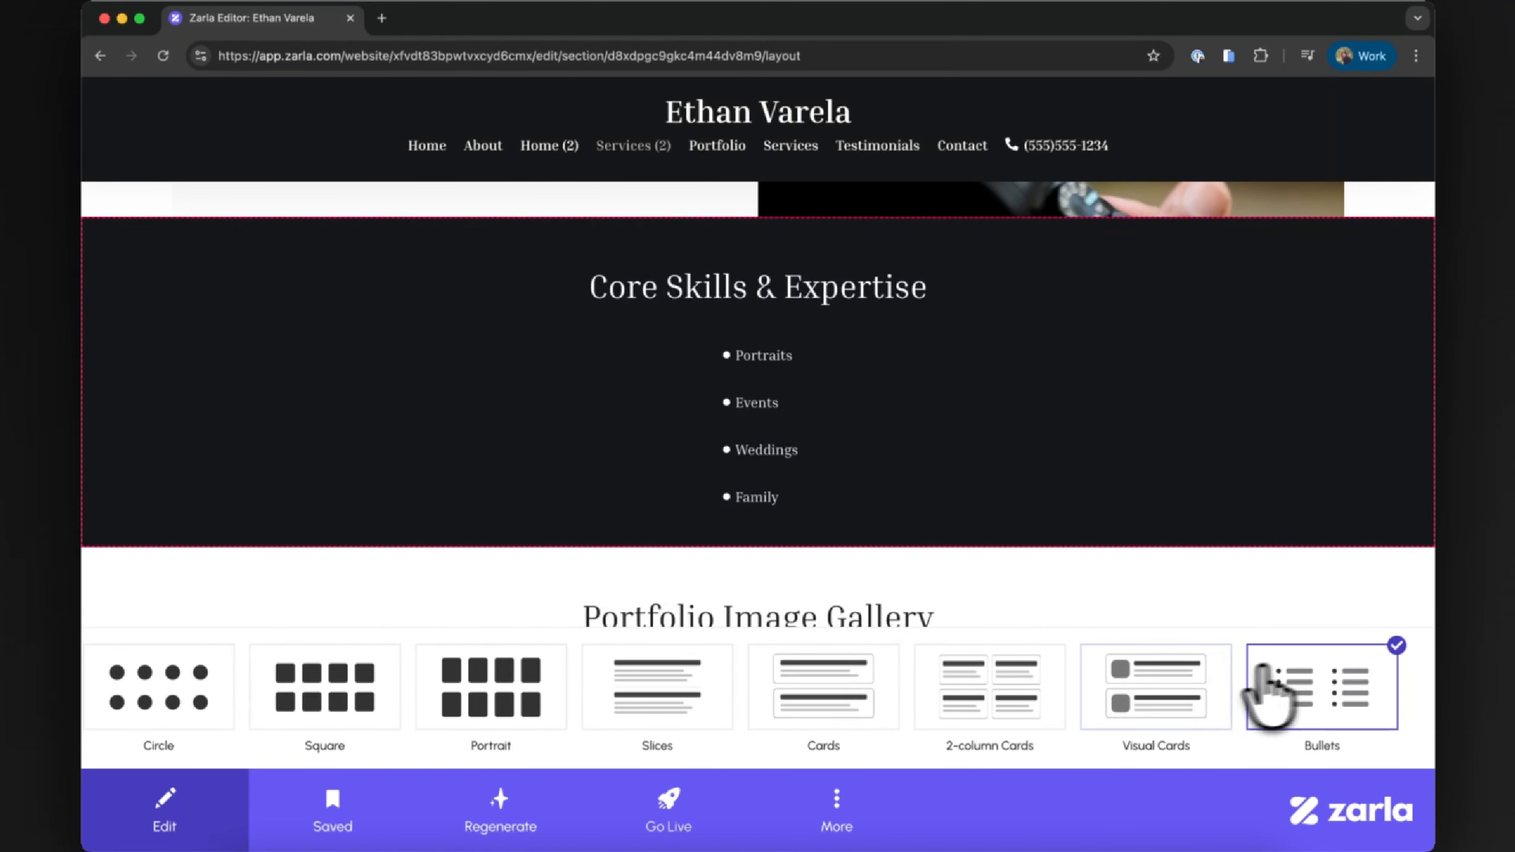
pyautogui.click(1169, 687)
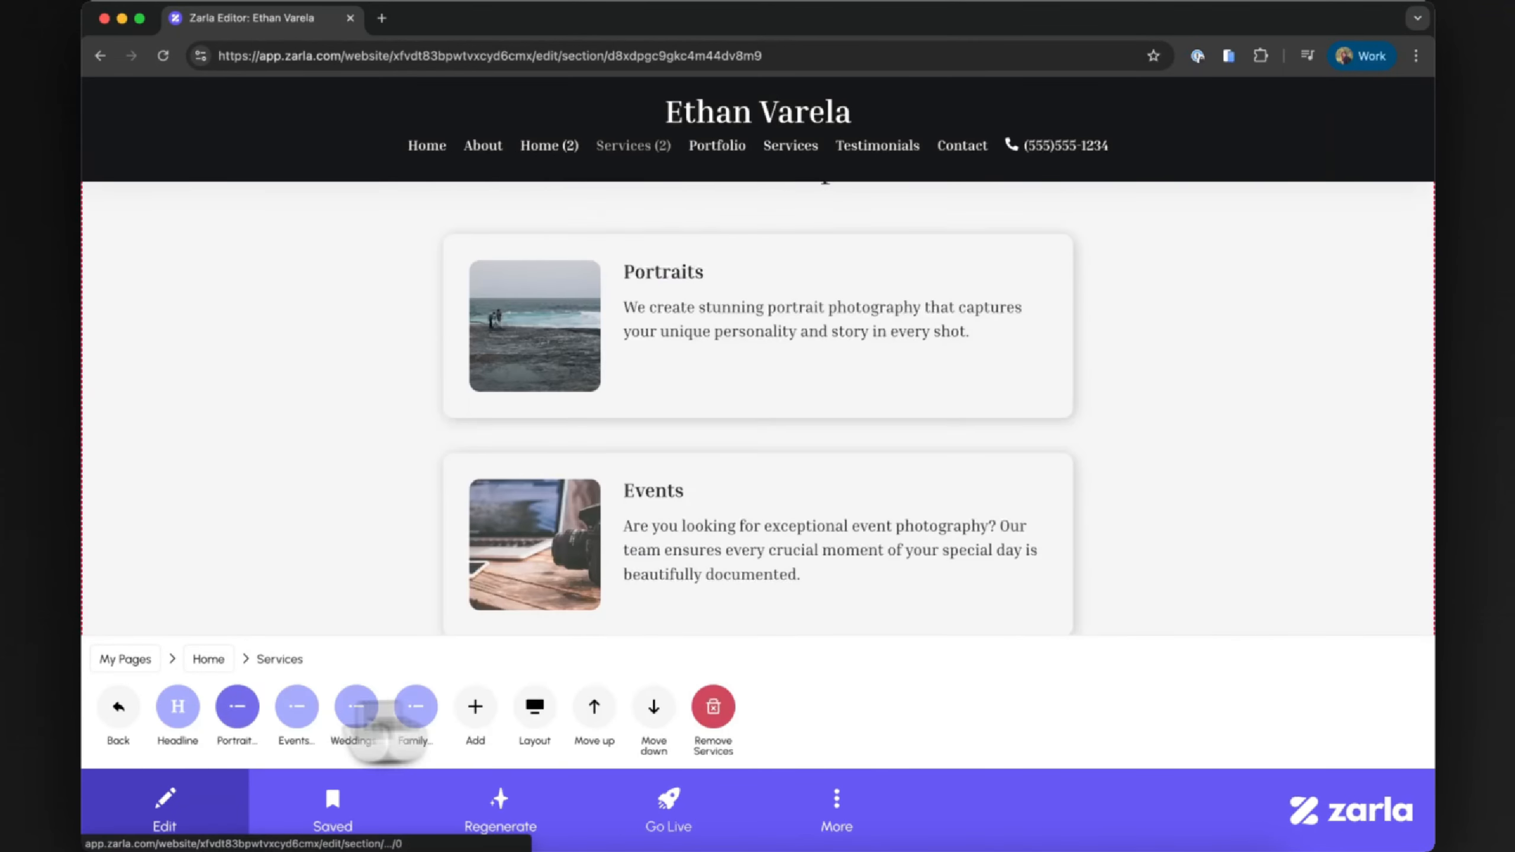
# Step: Retitle the Portraits card "Photography & Technical Expertise" and replace its description with the skills list beginning "Digital & Mirrorless Camera Systems (Canon, Sony, Fujifilm)"
pyautogui.click(239, 708)
pyautogui.click(178, 711)
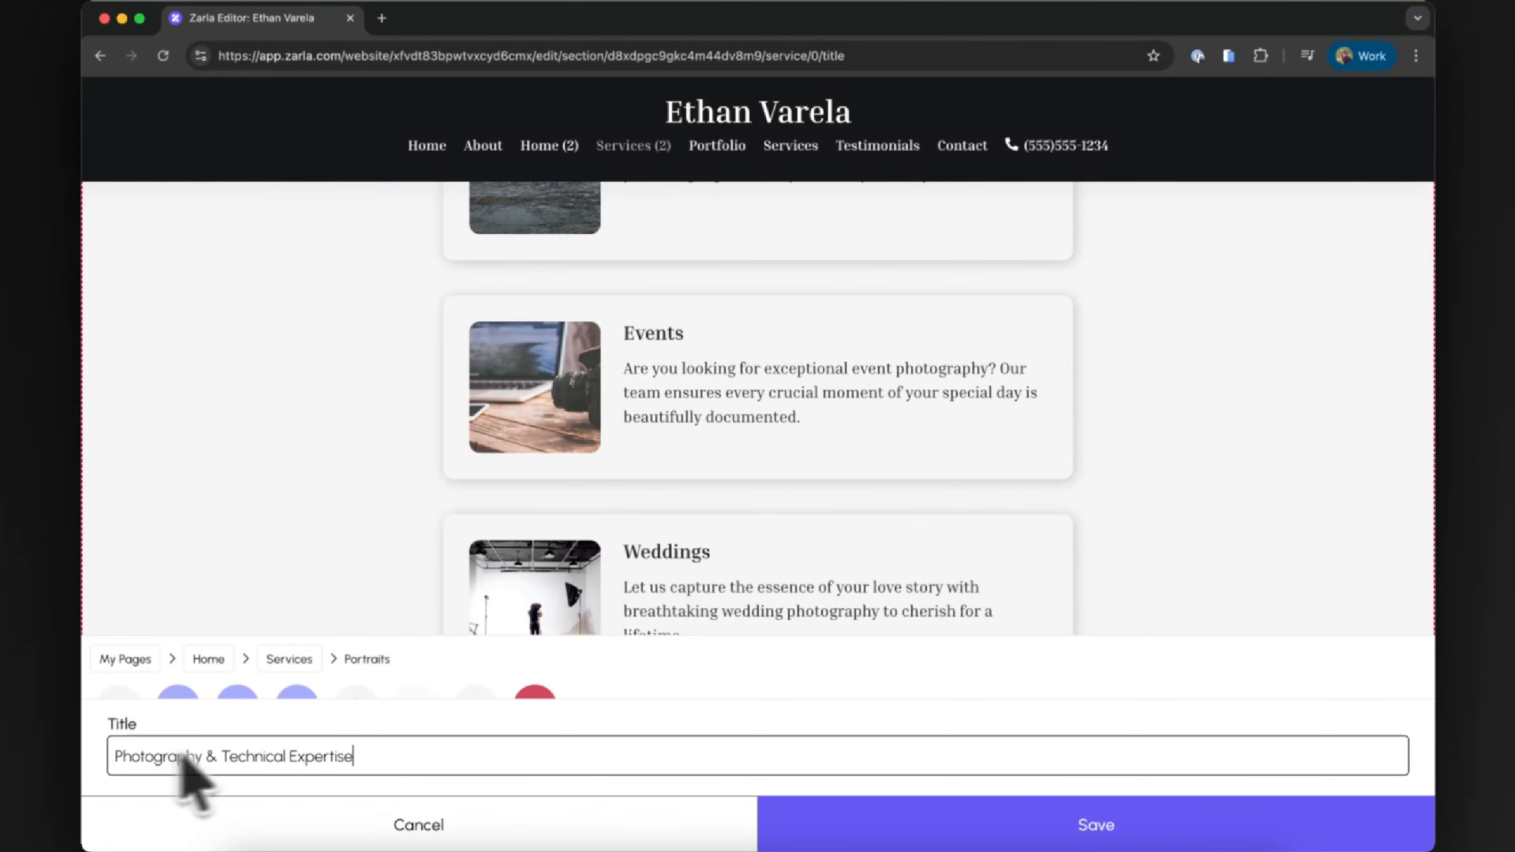
pyautogui.click(799, 824)
pyautogui.click(235, 705)
pyautogui.write('Digital & Mirrorless Camera Systems (Canon, Sony, Fujifilm) | Studio & Natural Lighting Techniques | Product, Lifestyle, Portrait, and Event Photography | Macro & Detail-Oriented Shooting | Color Correction & Retouching | Image Composition & Storytelling')
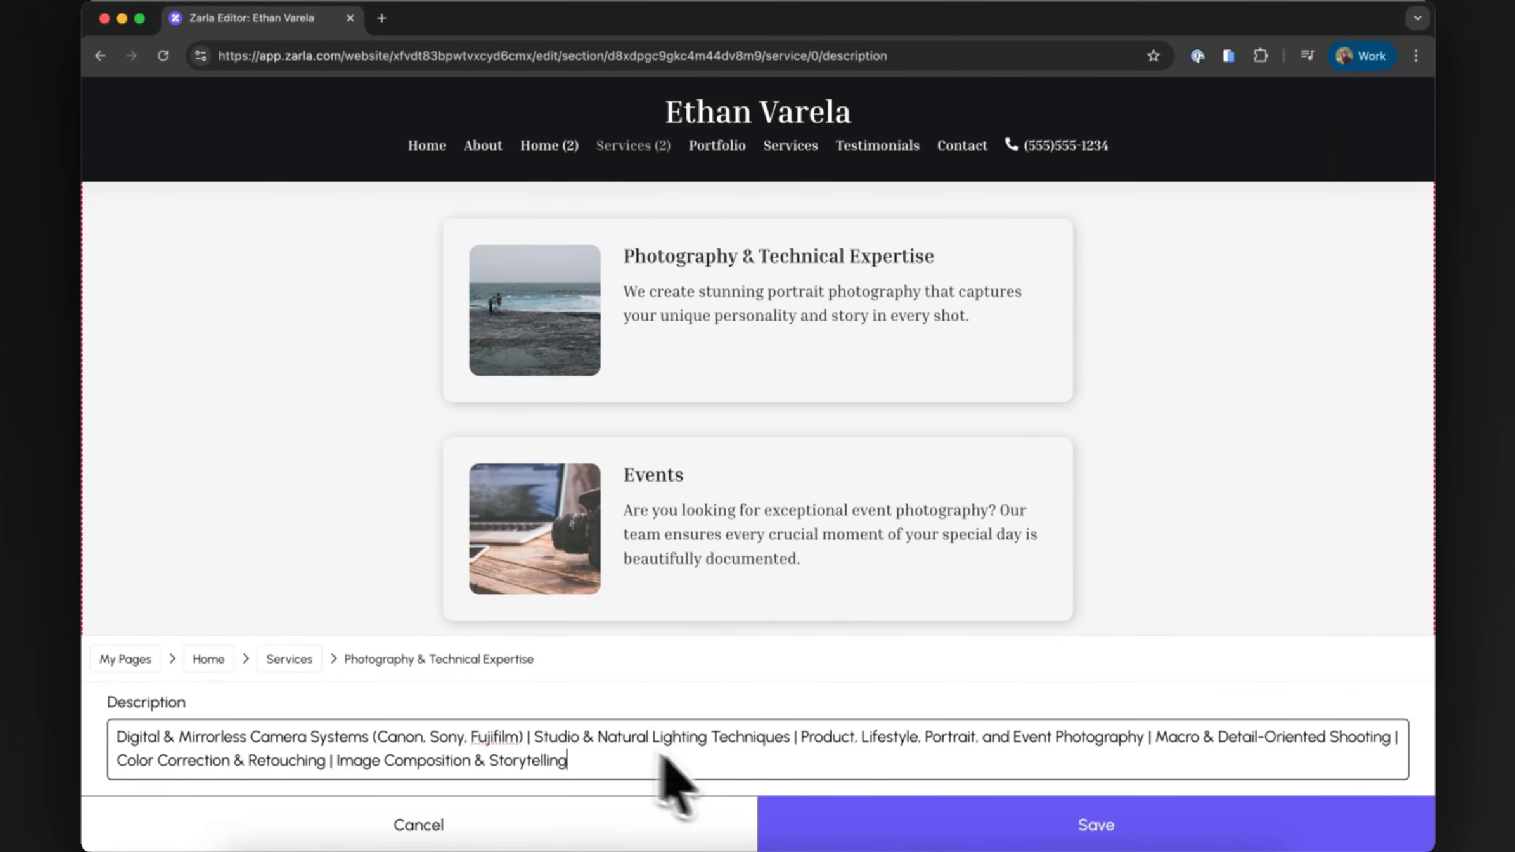
pyautogui.click(823, 836)
# Step: Retitle the Events card "Post Production & Software" and replace its description with the list beginning "Adobe Lightroom (Advanced Editing & Presets)"
pyautogui.click(119, 719)
pyautogui.click(293, 716)
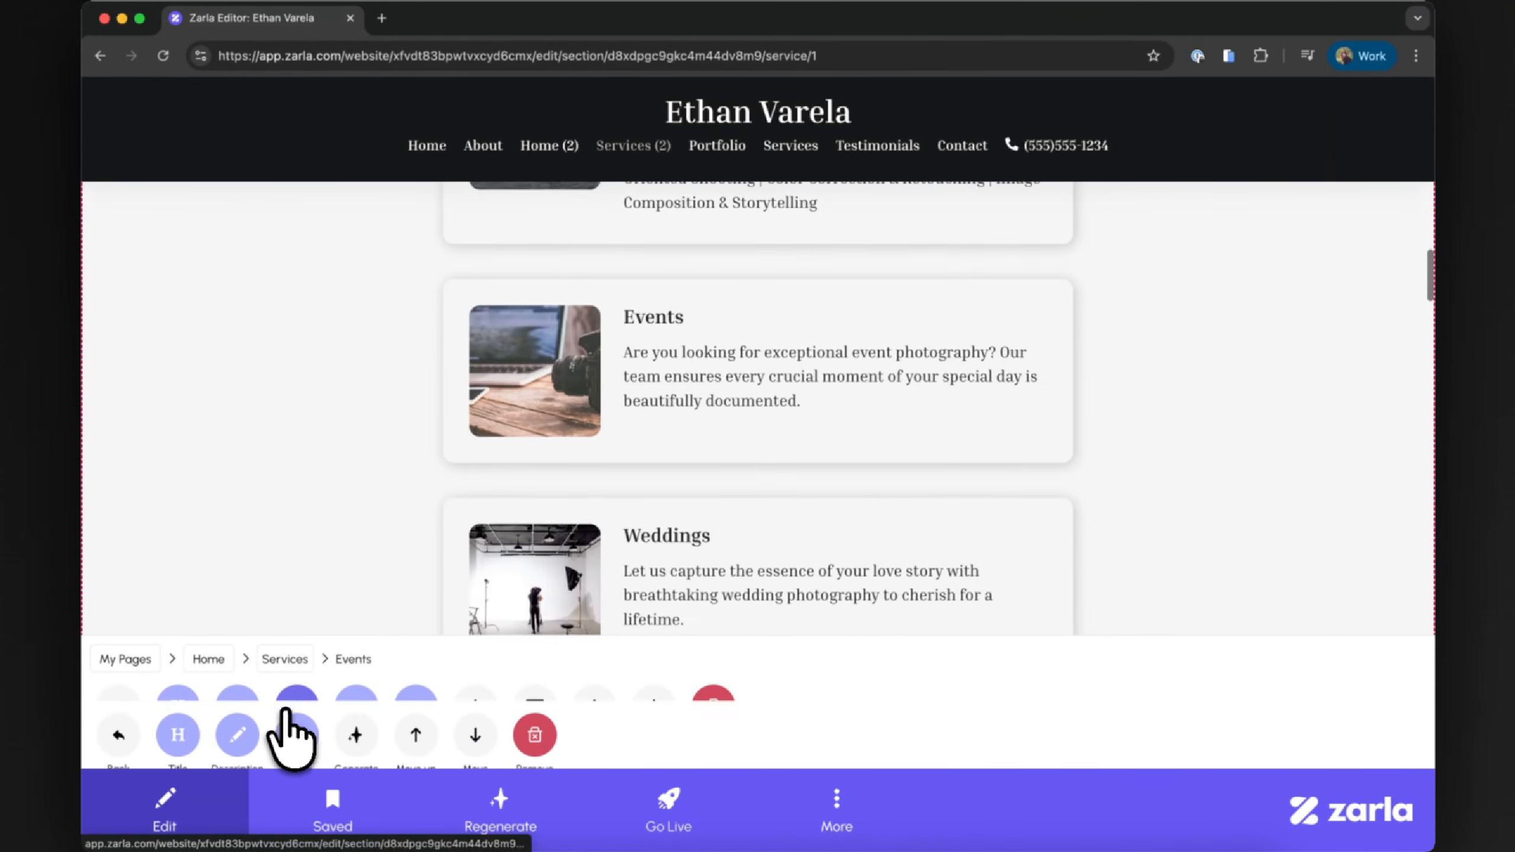
pyautogui.click(177, 734)
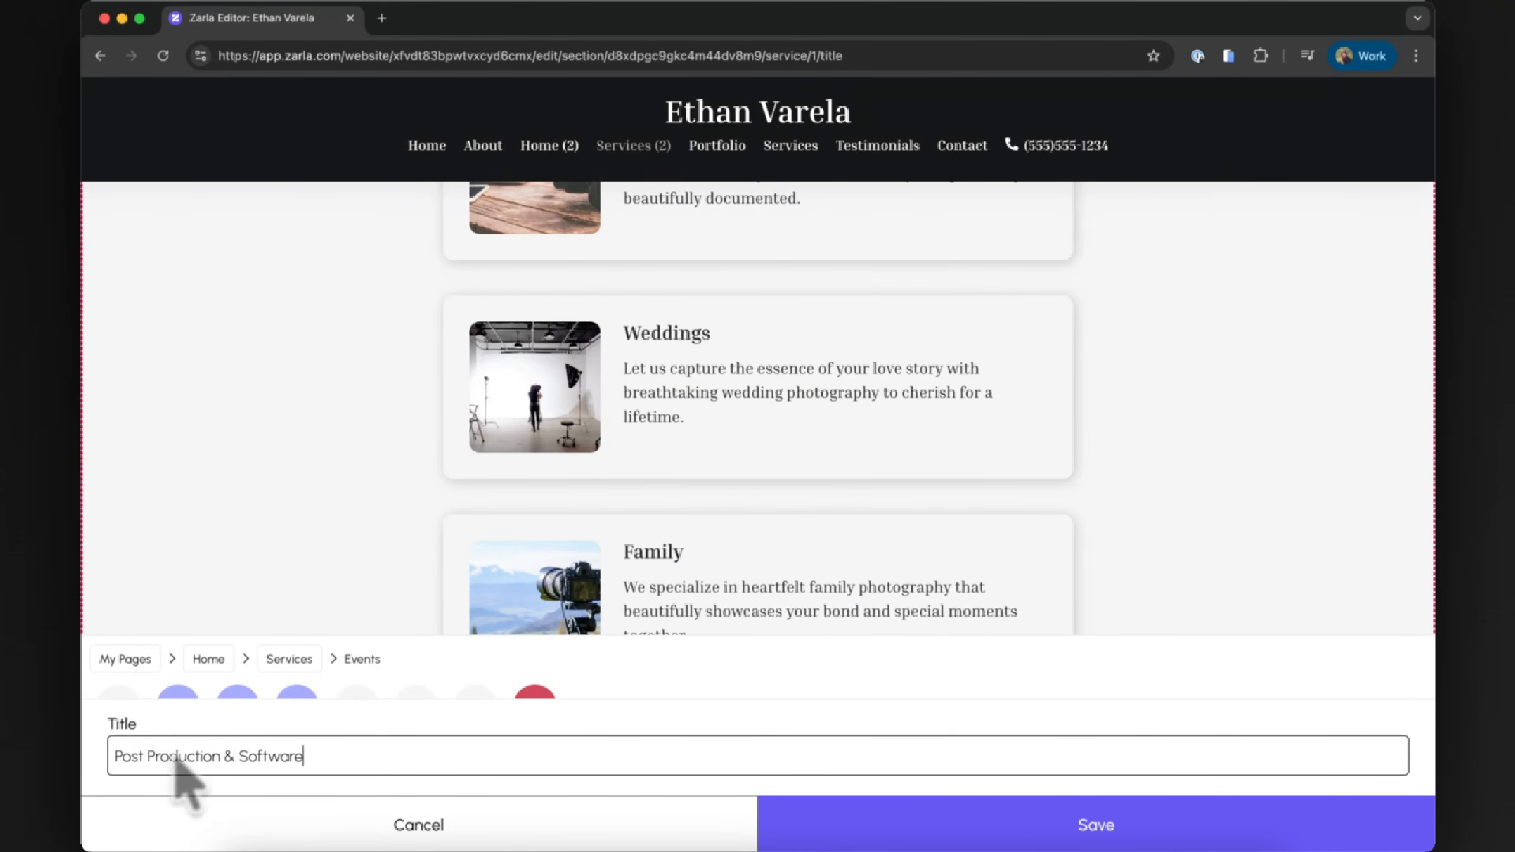
pyautogui.click(802, 829)
pyautogui.click(244, 731)
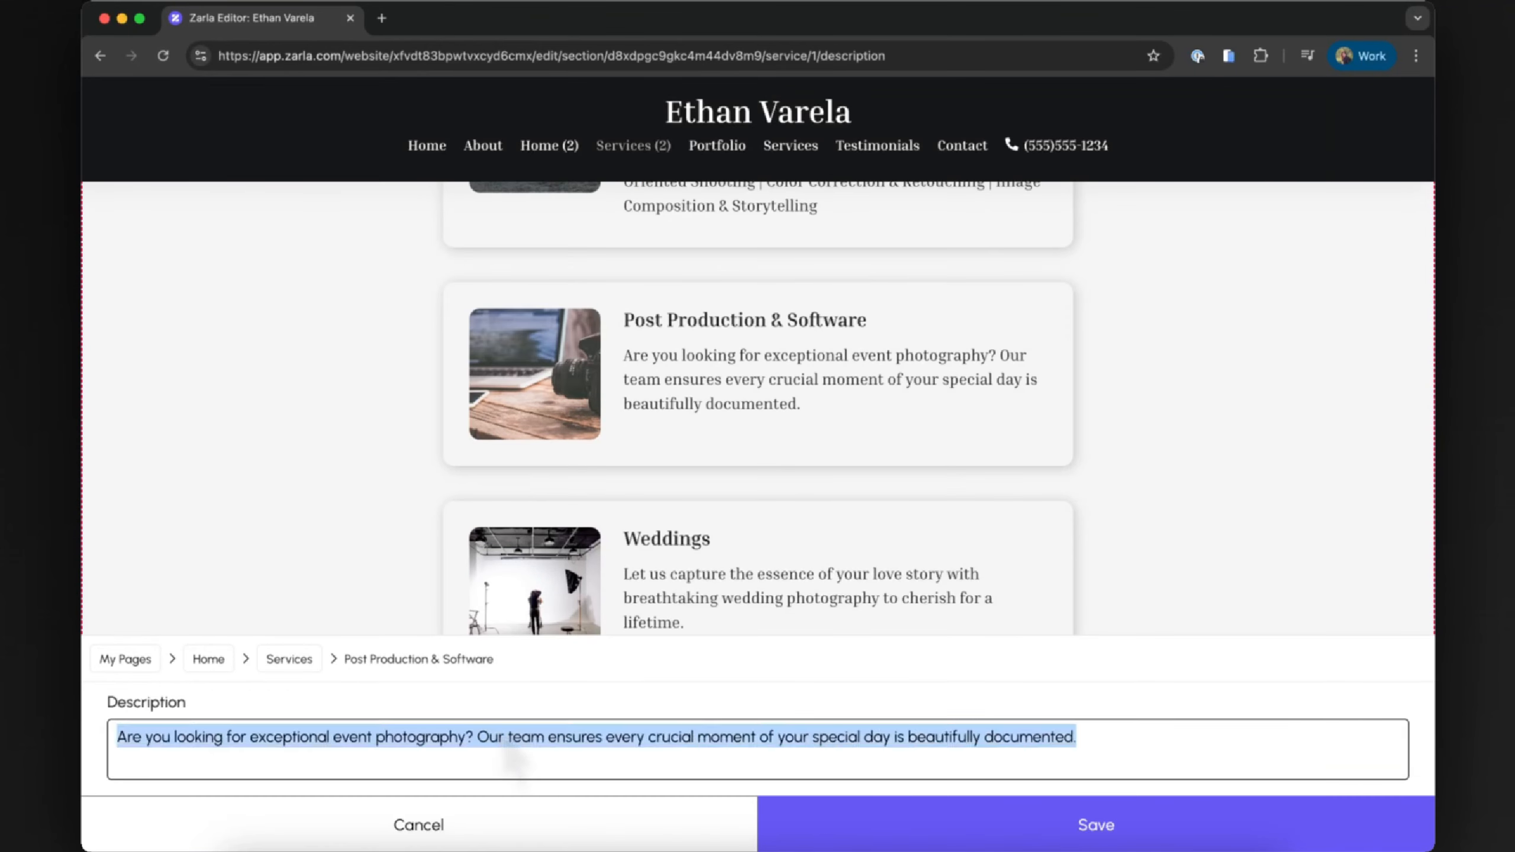
pyautogui.write('Adobe Lightroom (Advanced Editing & Presets) | Adobe Photoshop (Retouching & Composites) | Adobe Bridge & Capture One | Basic Video Editing (Premiere Pro, Final Cut Pro) | File Management & Archiving Best Practices')
pyautogui.click(787, 826)
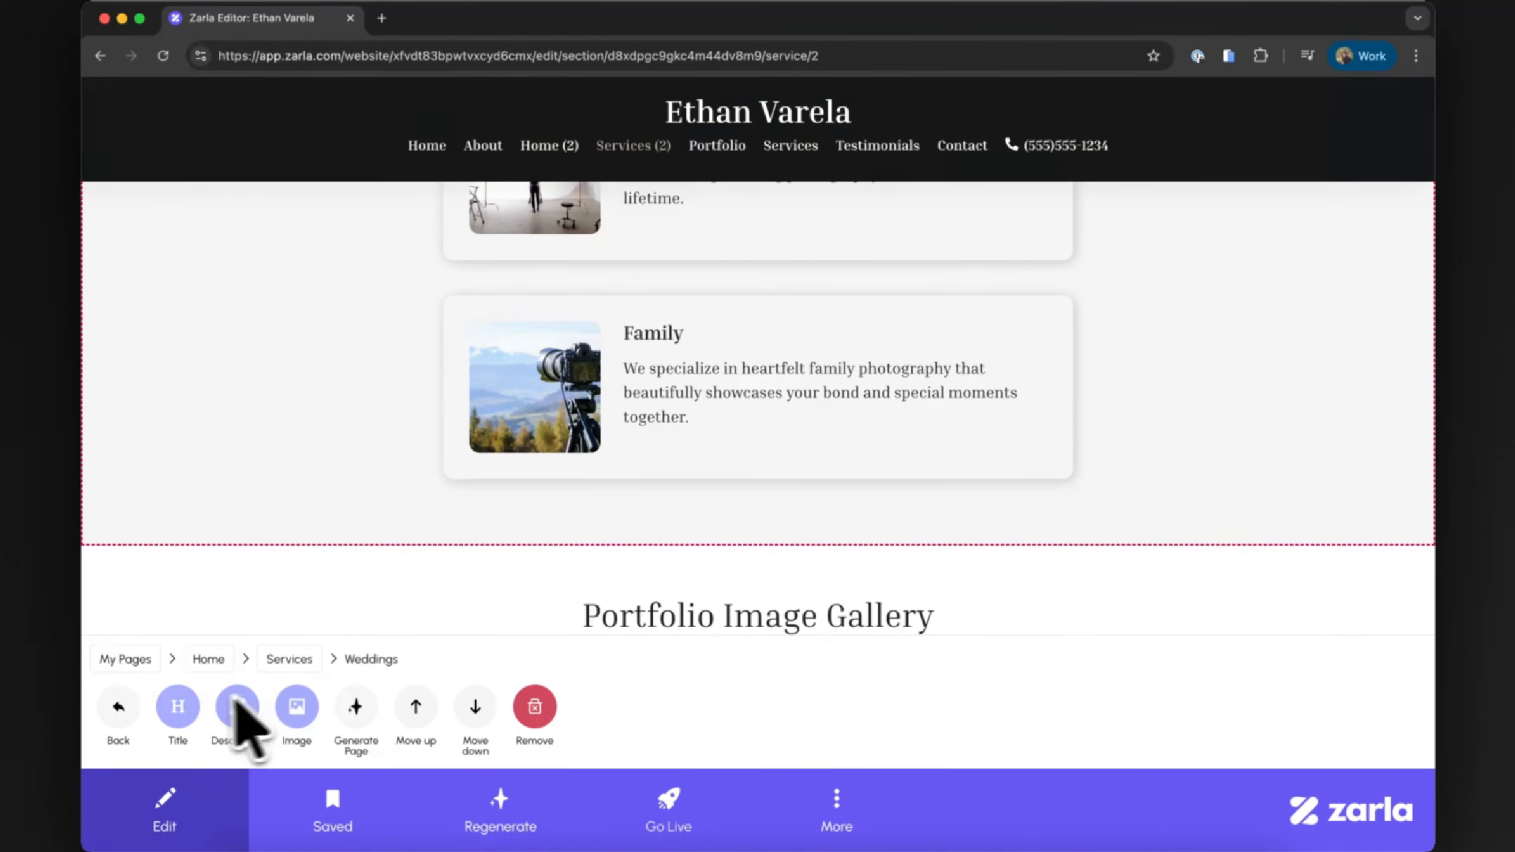
# Step: Retitle the Weddings card "Creative Direction & Branding" and replace its description with the list beginning "Visual Branding for Small Businesses"
pyautogui.click(173, 705)
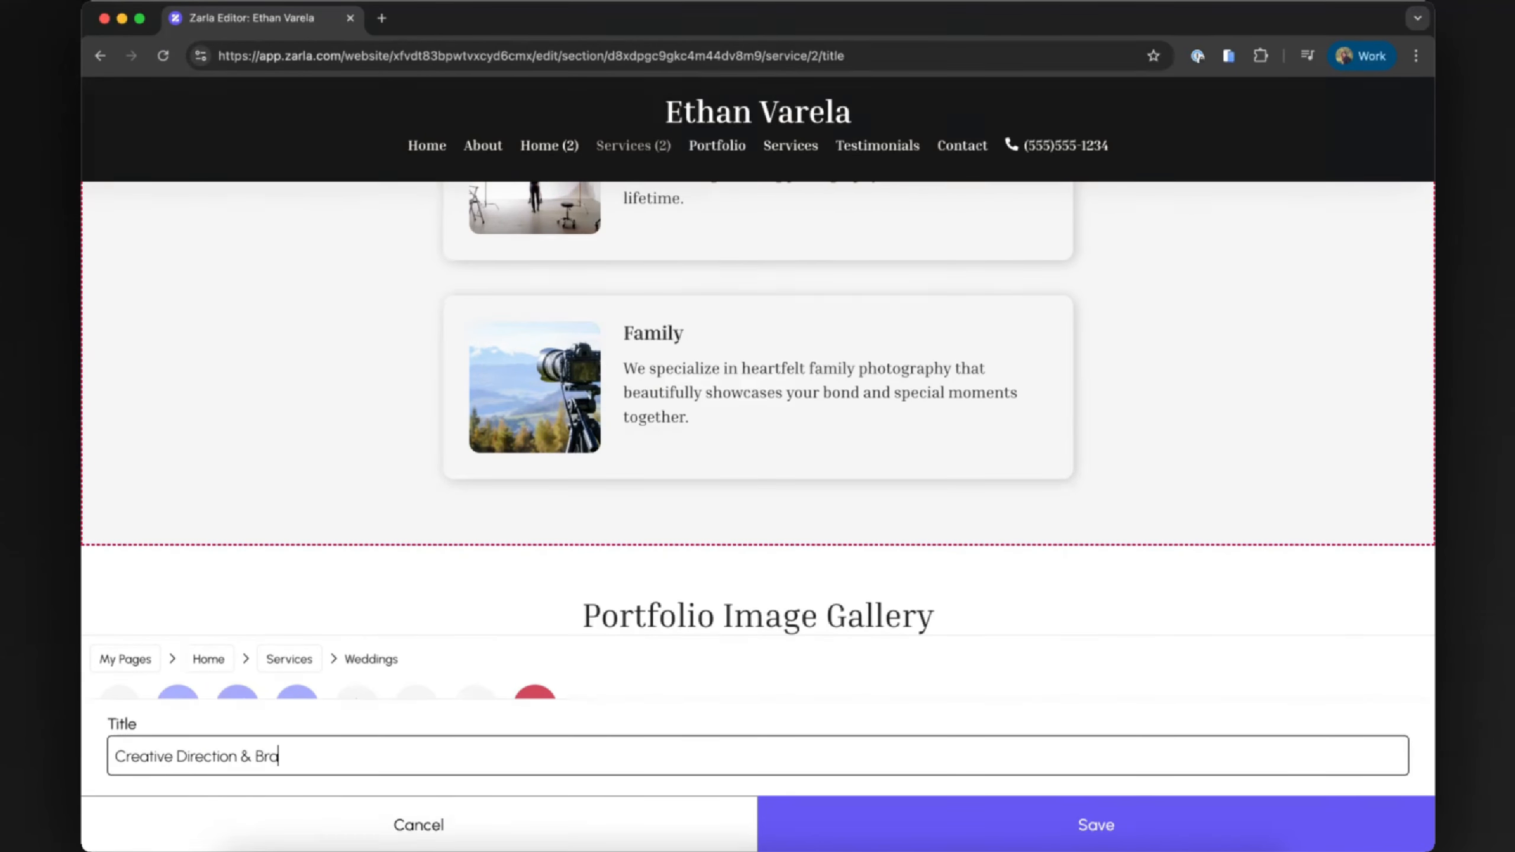
pyautogui.click(787, 825)
pyautogui.click(238, 698)
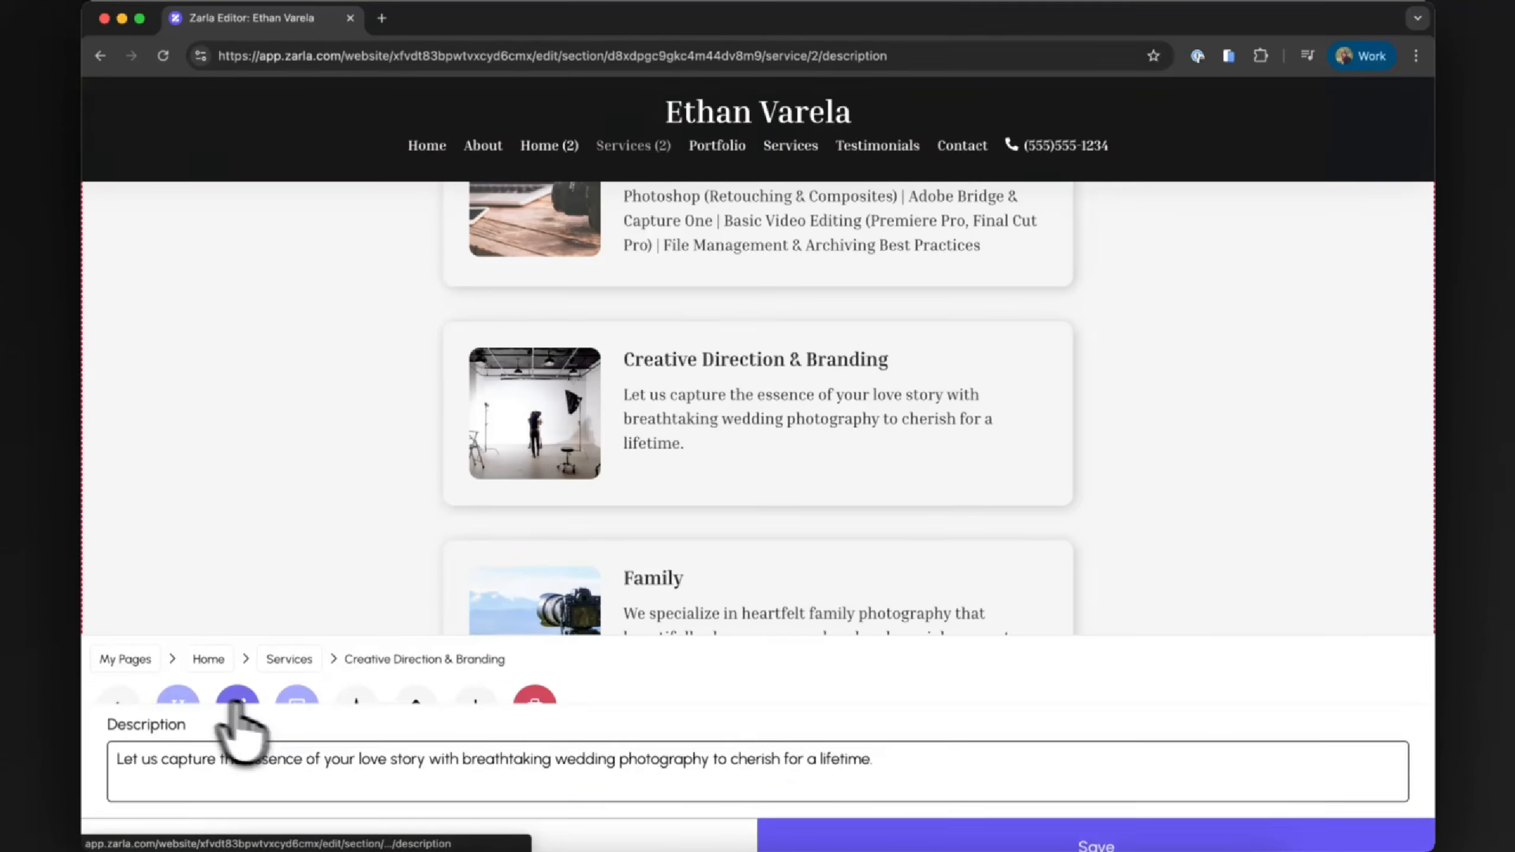
pyautogui.write('Visual Branding for Small Businesses | Art Direction for Styled Shoots | Concept Development & Moodboarding | Prop & Scene Styling | Consistent Aesthetic Curation for Social Media')
pyautogui.click(870, 830)
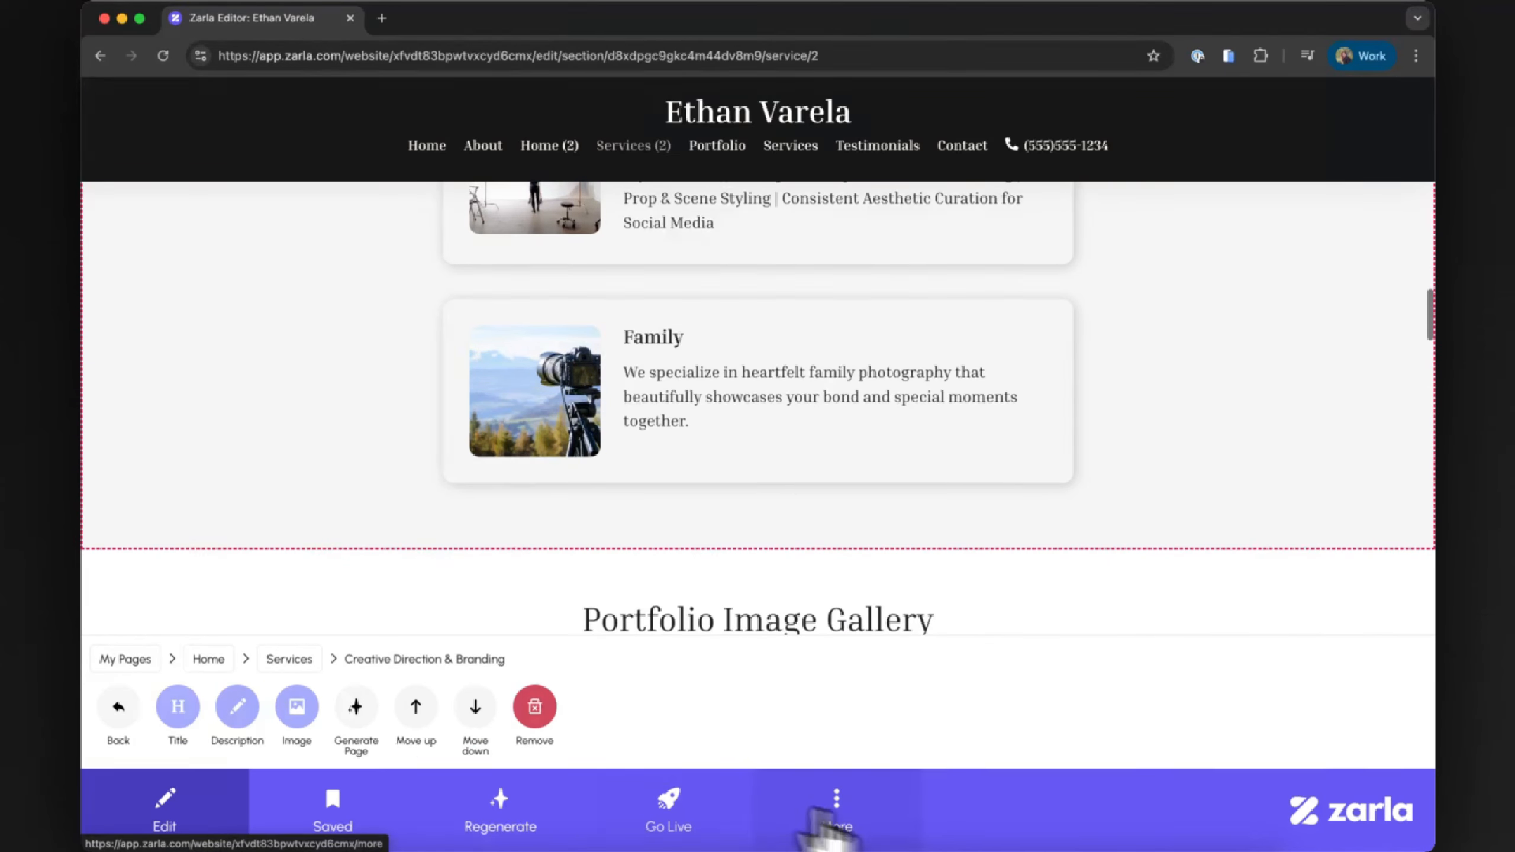
# Step: Retitle the Family card "Professional & Client-Focused Skills" and replace its description with the list beginning "Client Consultation & Brief Interpretation"
pyautogui.click(117, 711)
pyautogui.click(415, 706)
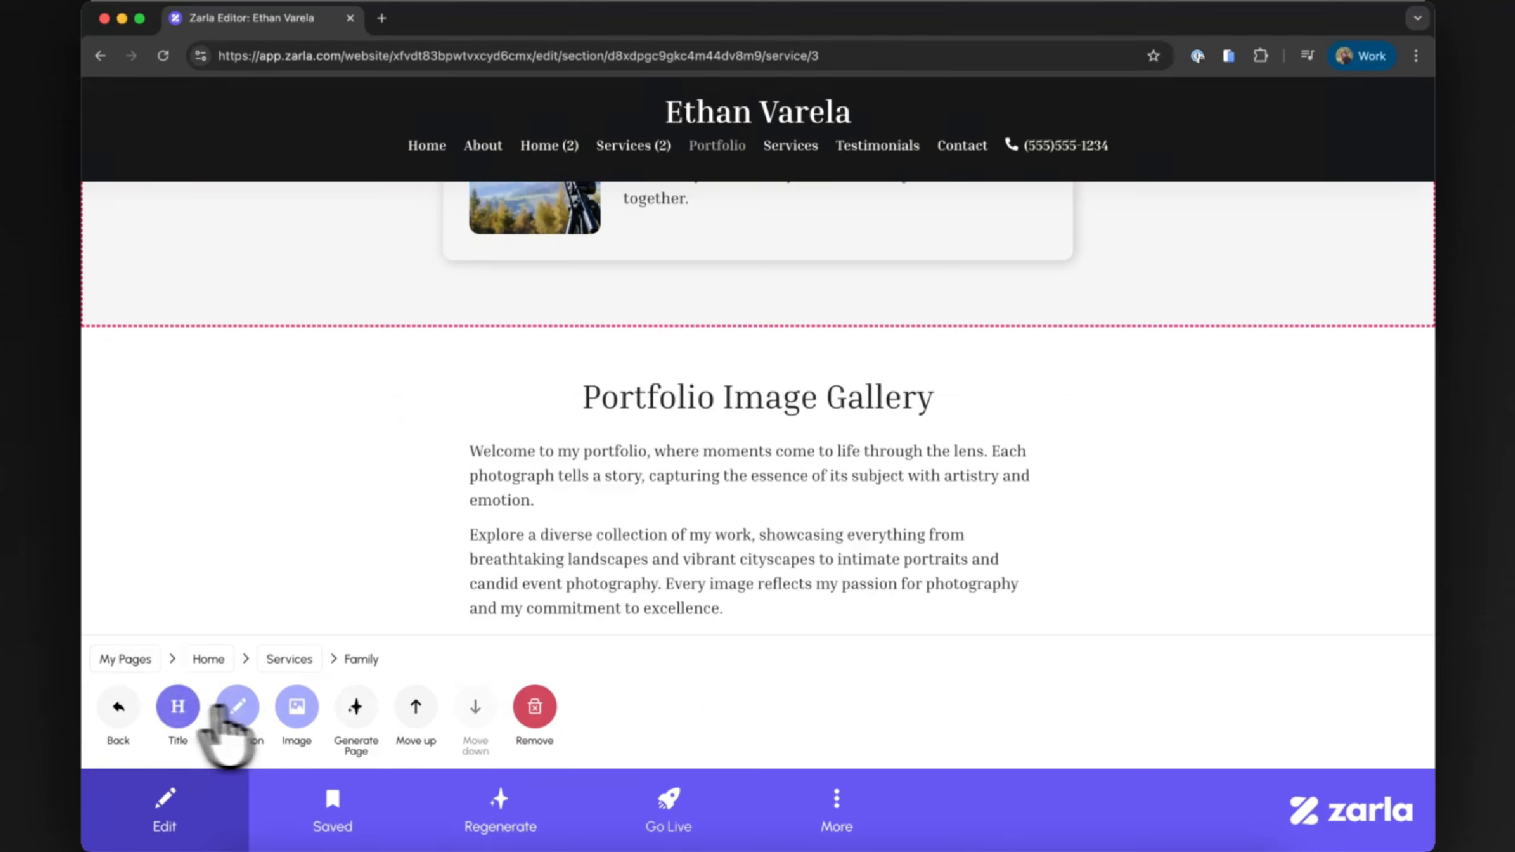
pyautogui.click(178, 706)
pyautogui.write('Professional & Cl')
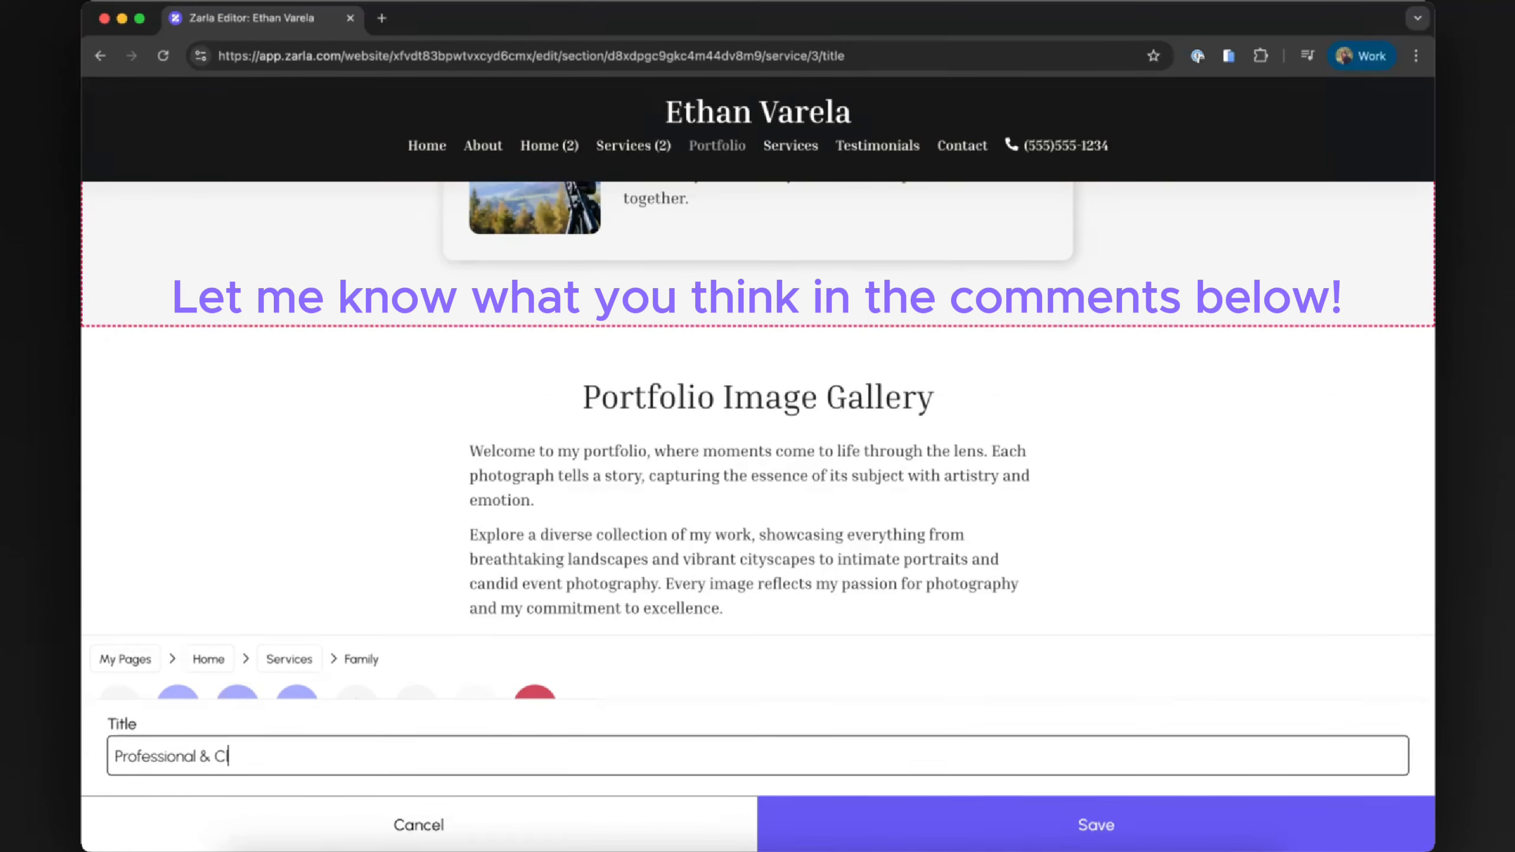
pyautogui.write('ient-Focused Skills')
pyautogui.click(793, 826)
pyautogui.click(235, 710)
pyautogui.press('super+a')
pyautogui.write('Client Consultation & Brief Interpretation | Timeline & Project Management | On-Location Setup & Logistics | Collaborative Team Communication | Comfortable Directing Individuals & Groups | Adaptable to Diverse Client Needs (weddings, startups, families)')
pyautogui.click(775, 826)
# Step: Add a fifth service titled "Digital & Marketing" with the description beginning "Social Media Content Strategy (Instagram, Pinterest)", without creating a new web page
pyautogui.click(119, 706)
pyautogui.click(474, 705)
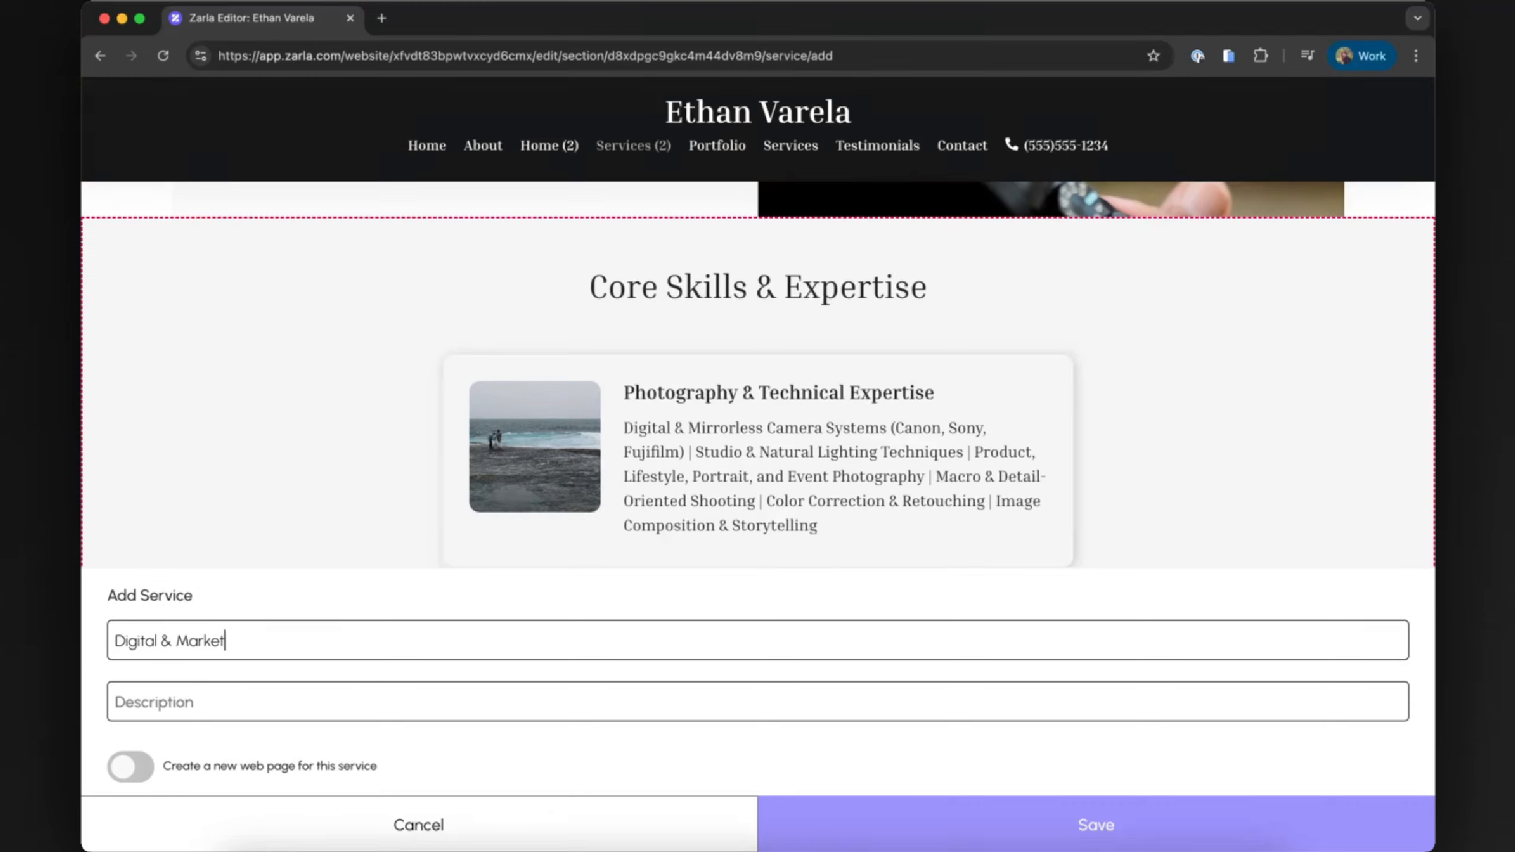
pyautogui.click(324, 703)
pyautogui.write('Social Media Content Strategy (Instagram, Pinterest) | Web Portfolio Curation (Squarespace, Wix, Format) | SEO for Image Descriptions & Blog Posts | Email Campaign Photography Assets')
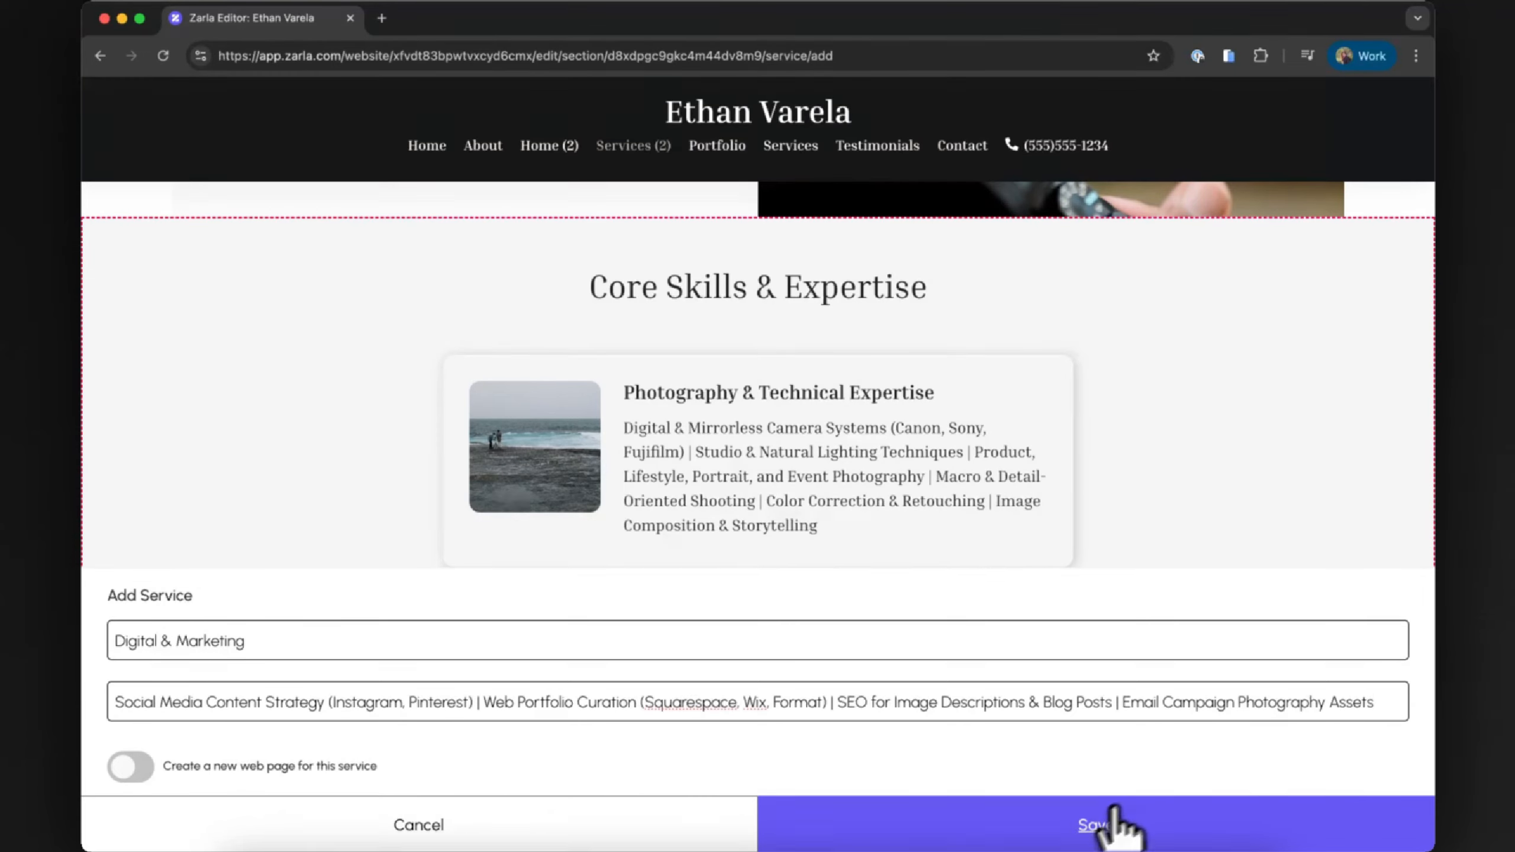
pyautogui.click(1098, 825)
# Step: Upload the close-up Canon camera photo as the Photography & Technical Expertise card's image, shifting the crop slightly toward the lens
pyautogui.scroll(10, 862, 627)
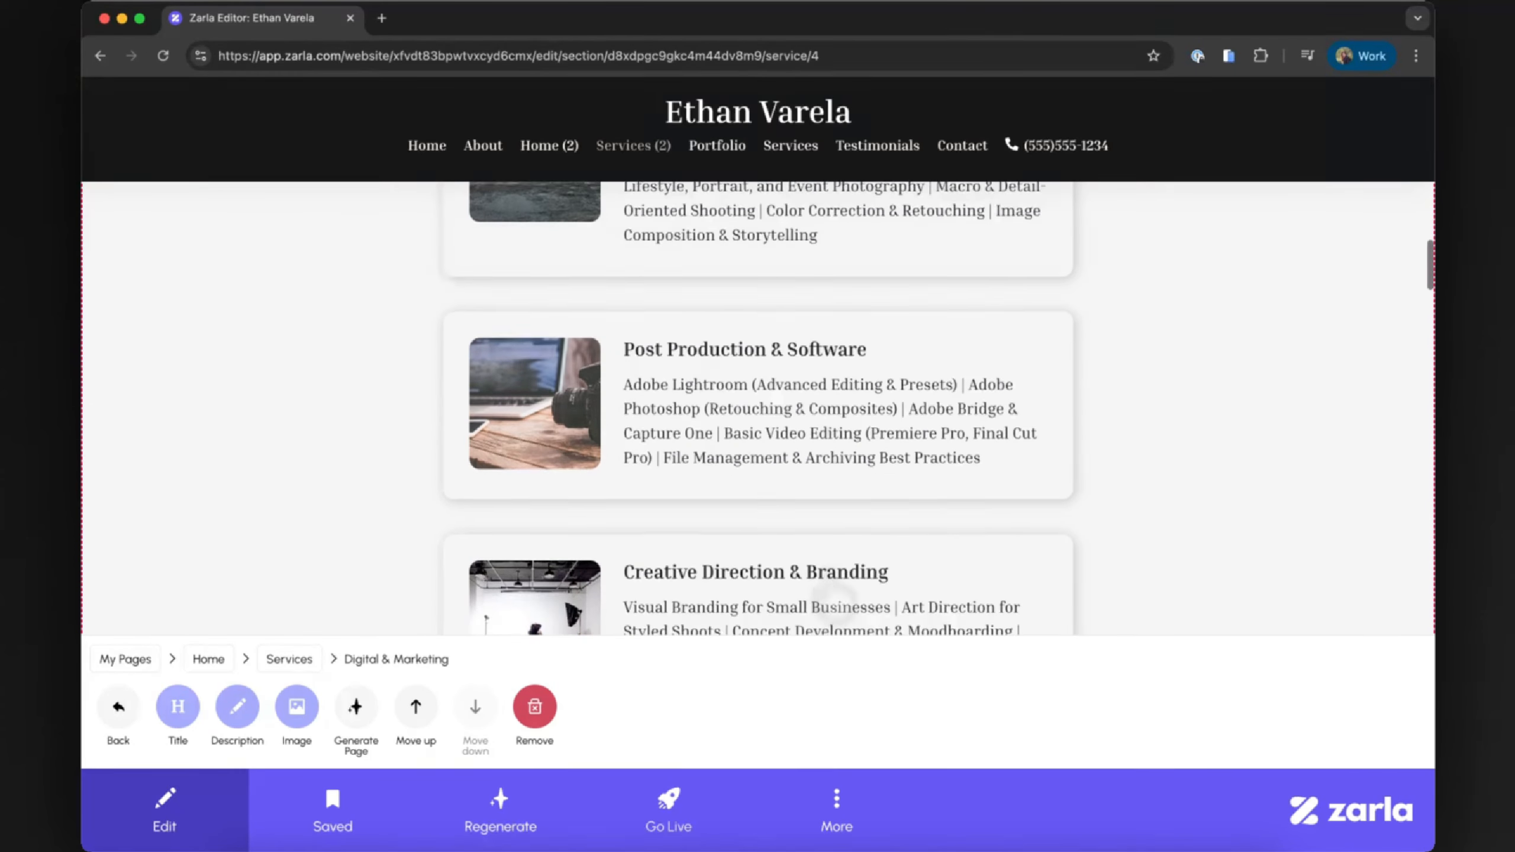
pyautogui.scroll(4, 835, 597)
pyautogui.click(517, 389)
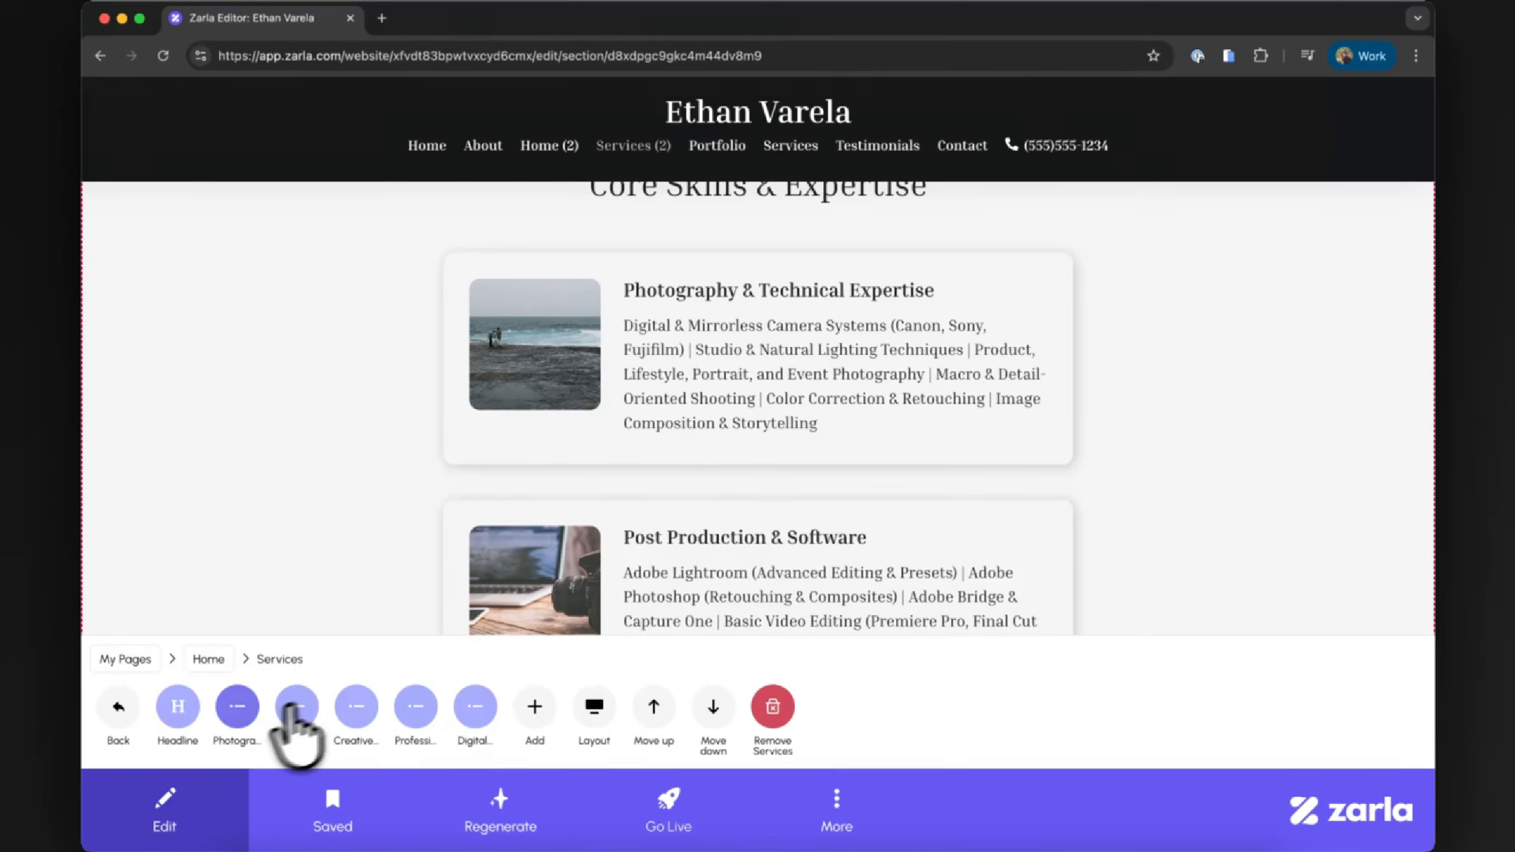
pyautogui.click(235, 707)
pyautogui.click(296, 710)
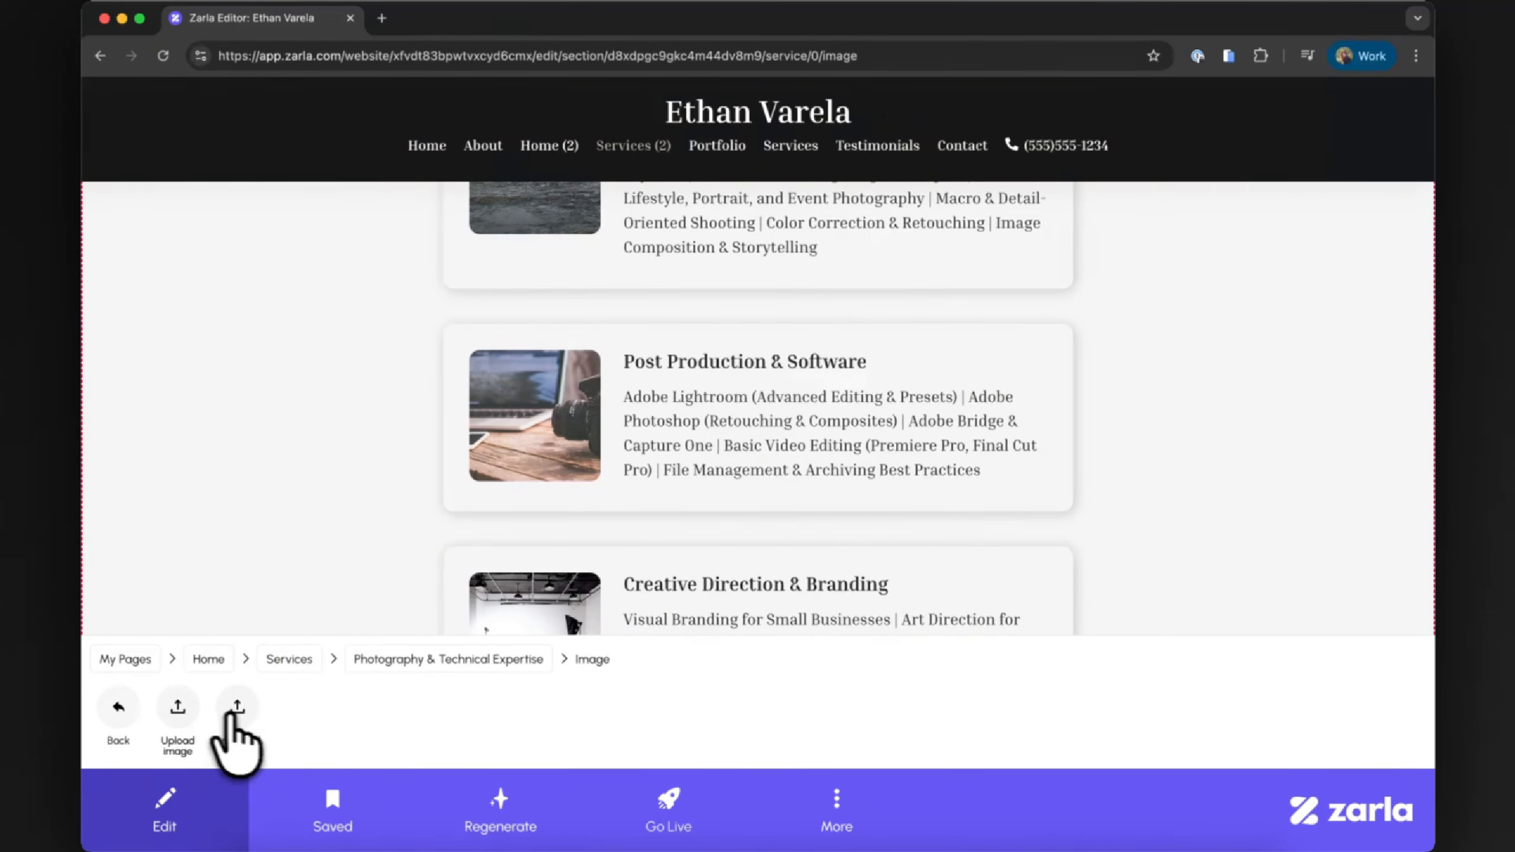
pyautogui.click(177, 711)
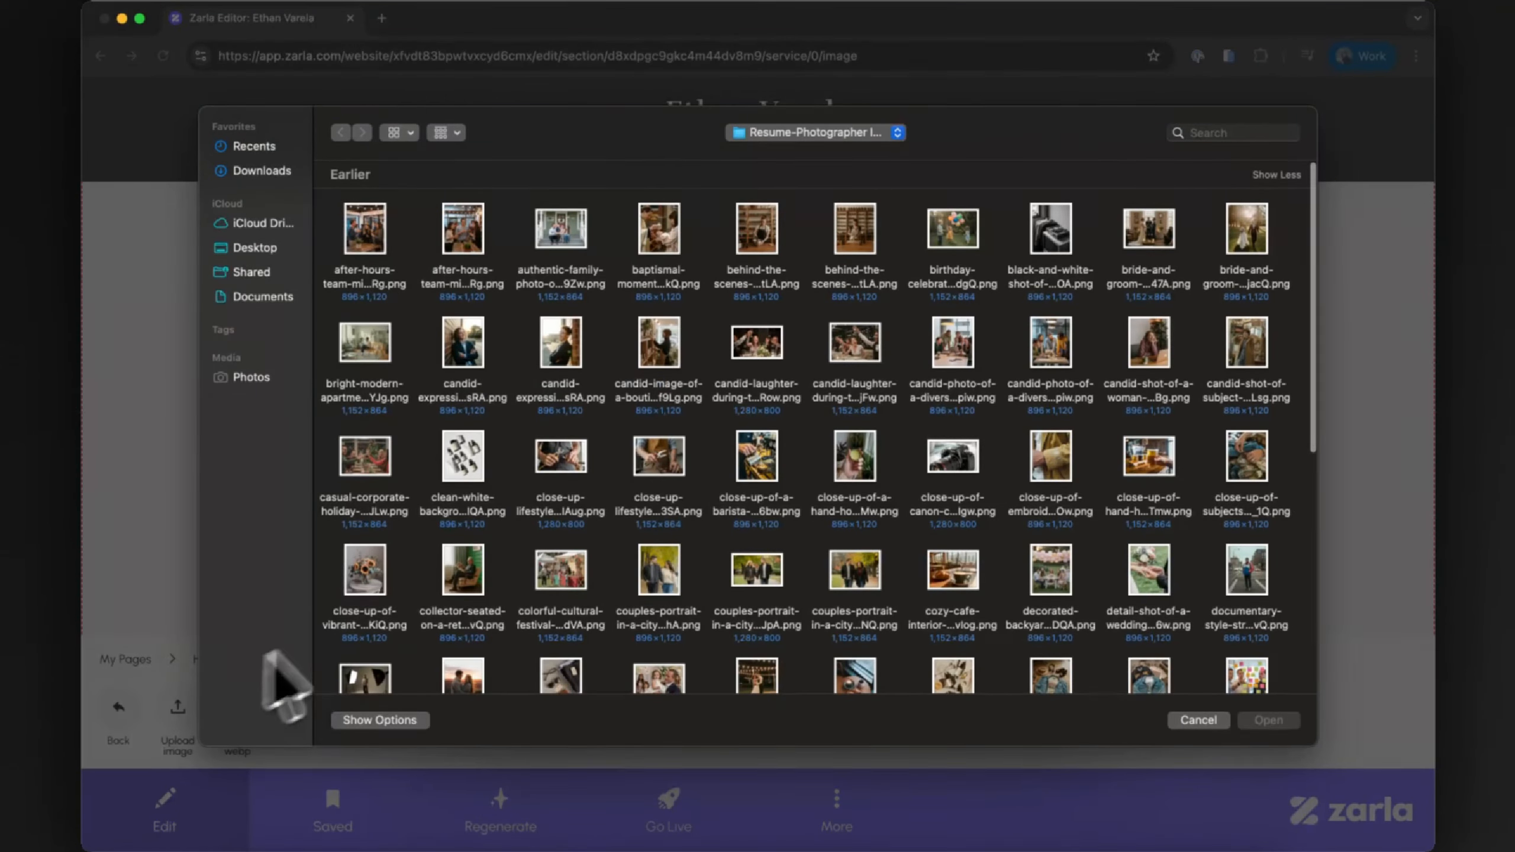
pyautogui.click(938, 467)
pyautogui.click(1269, 721)
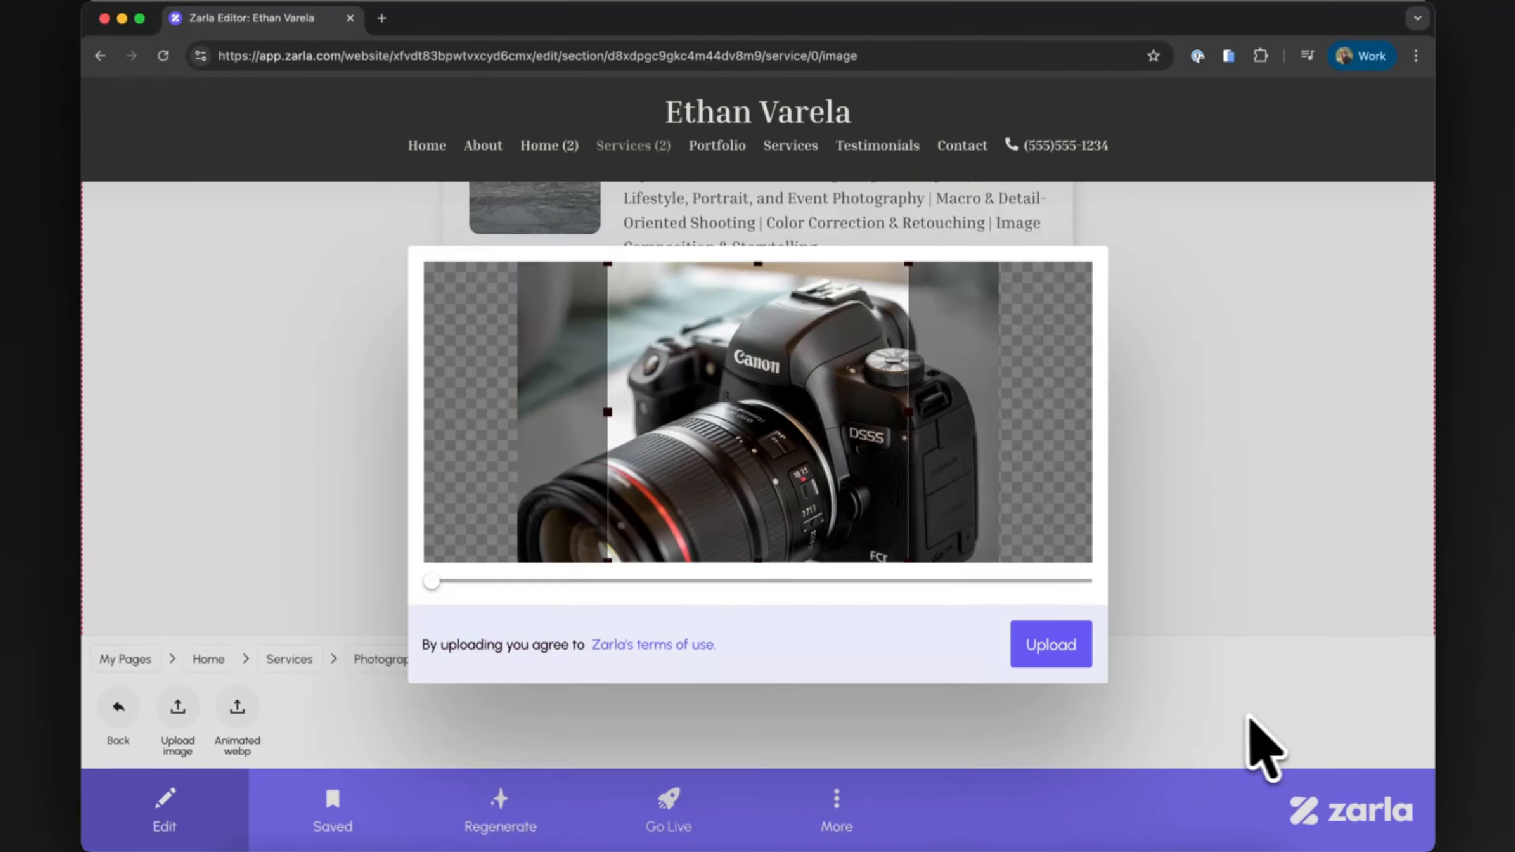
pyautogui.moveTo(870, 477); pyautogui.dragTo(840, 477)
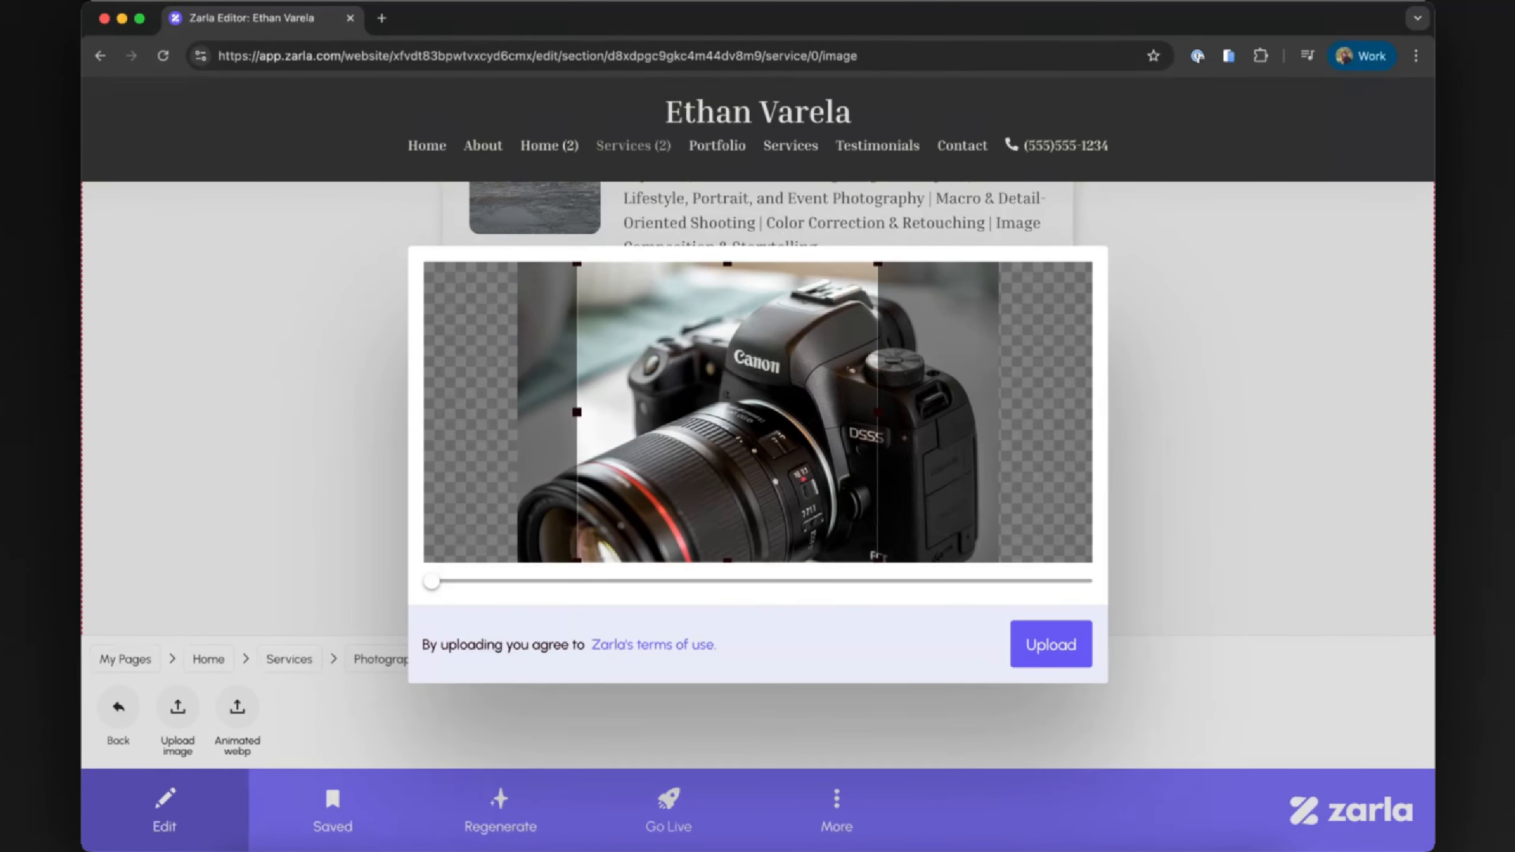
pyautogui.click(1035, 645)
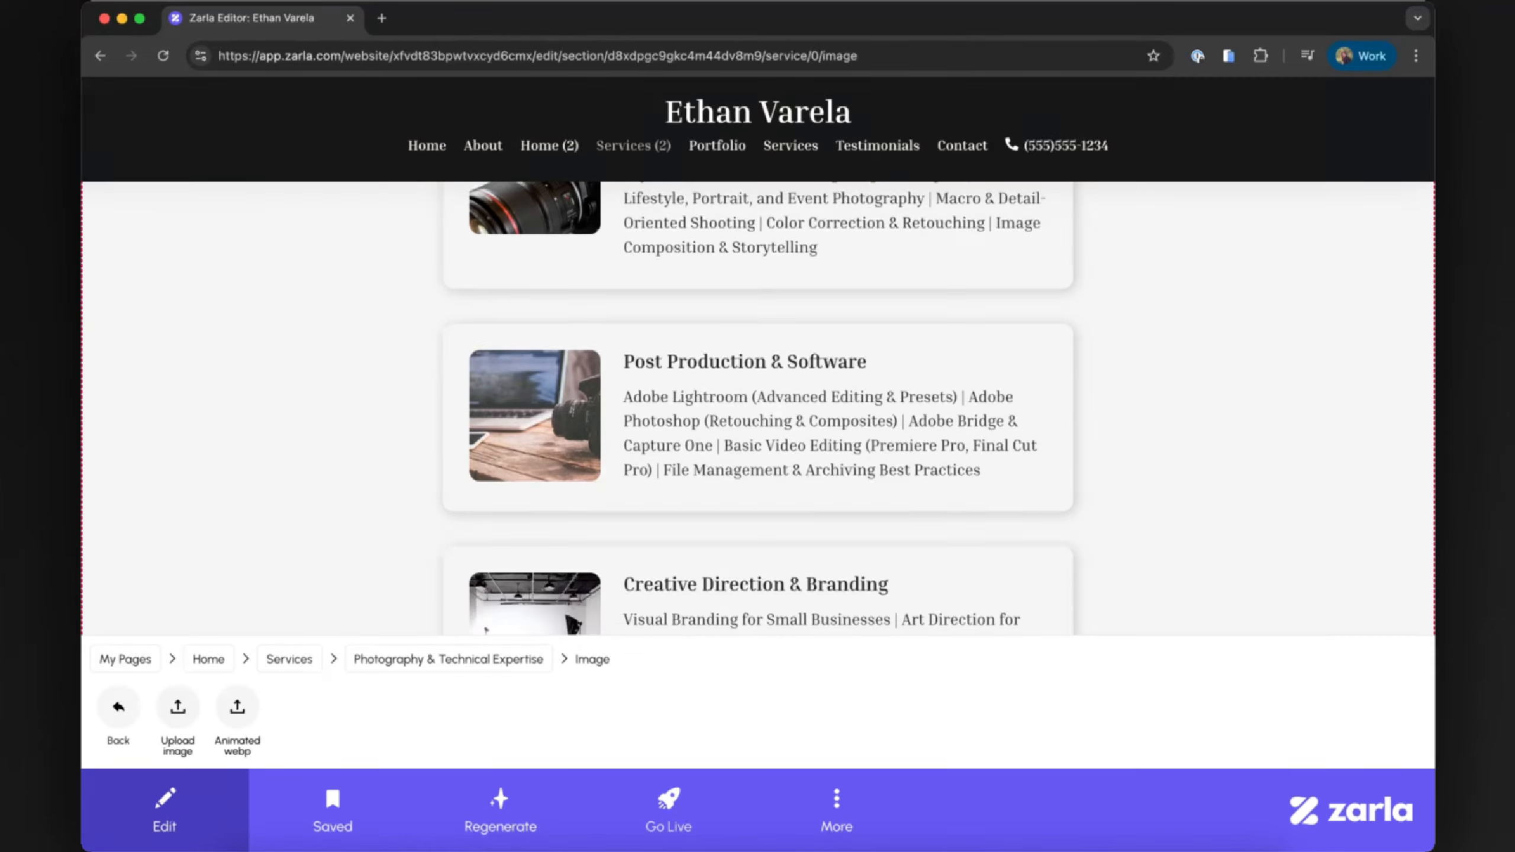
# Step: Upload the studio photo of a standing model between two softboxes as the Creative Direction & Branding card's image
pyautogui.click(356, 706)
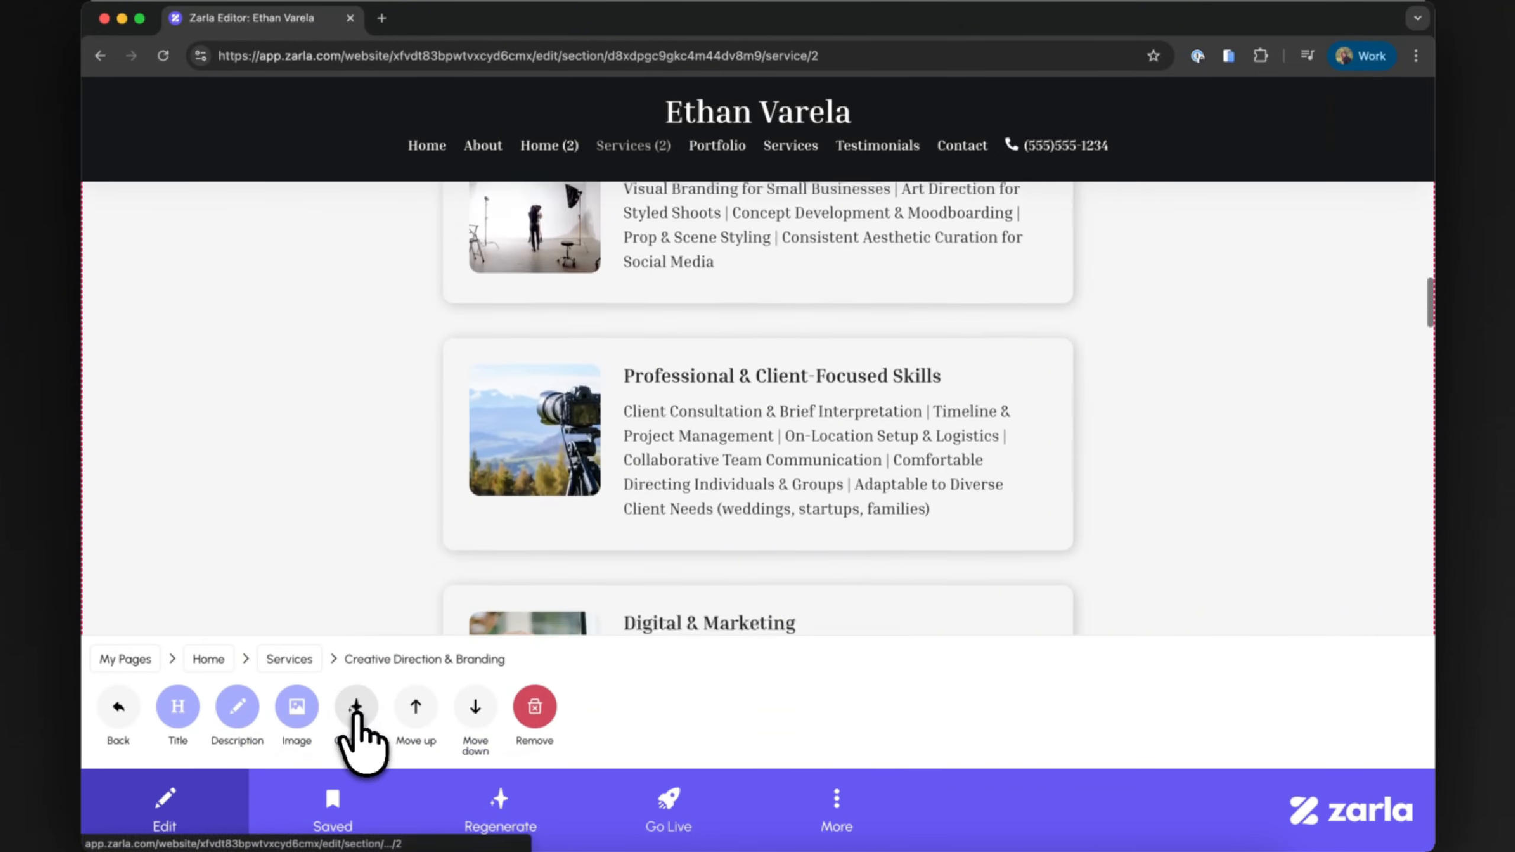
pyautogui.click(298, 707)
pyautogui.click(177, 709)
pyautogui.click(356, 650)
pyautogui.click(1269, 720)
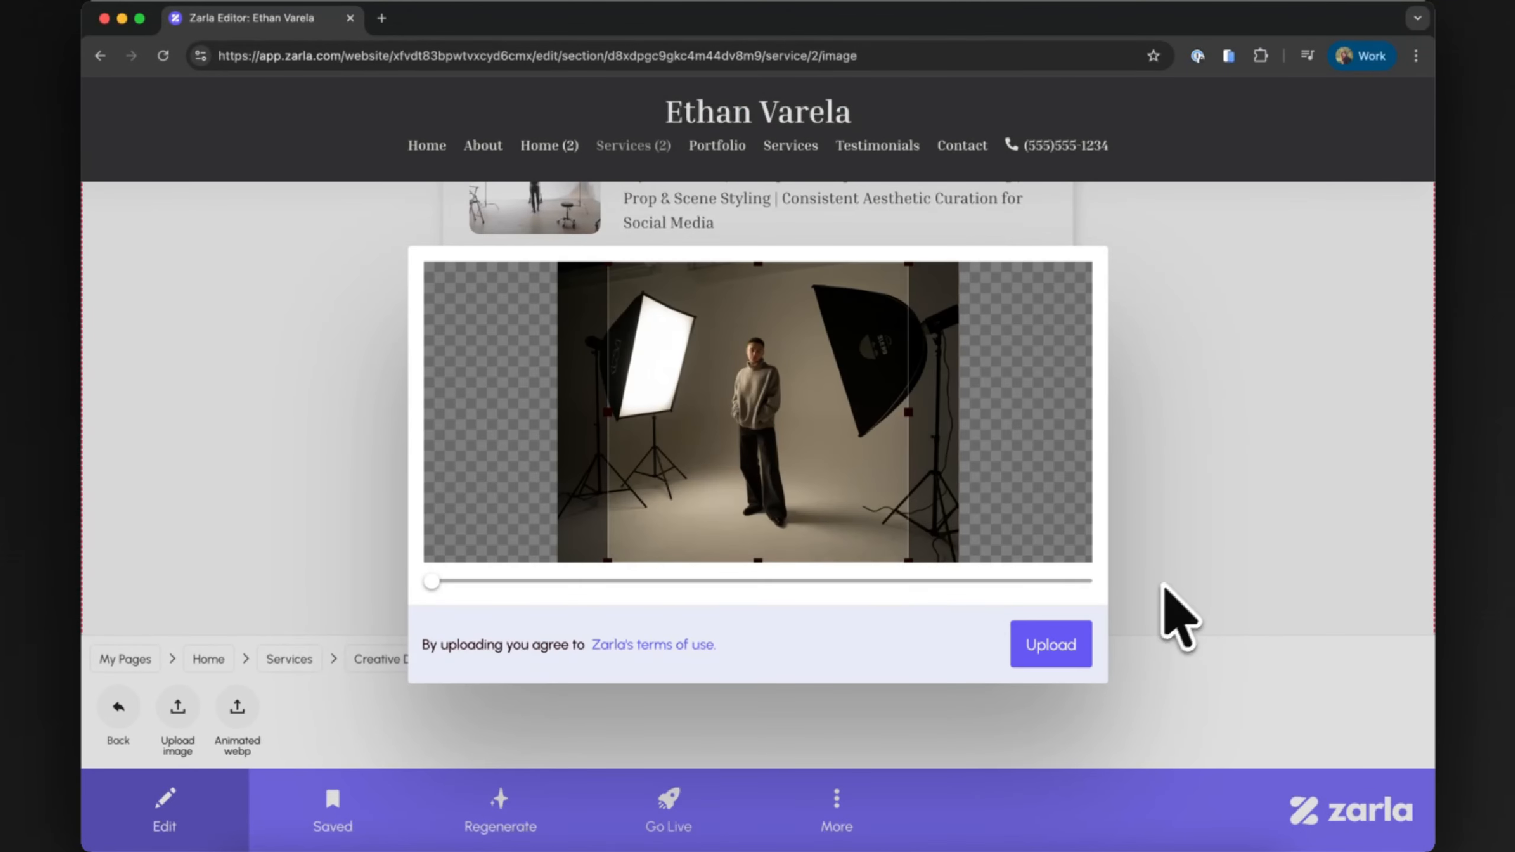
pyautogui.click(1068, 644)
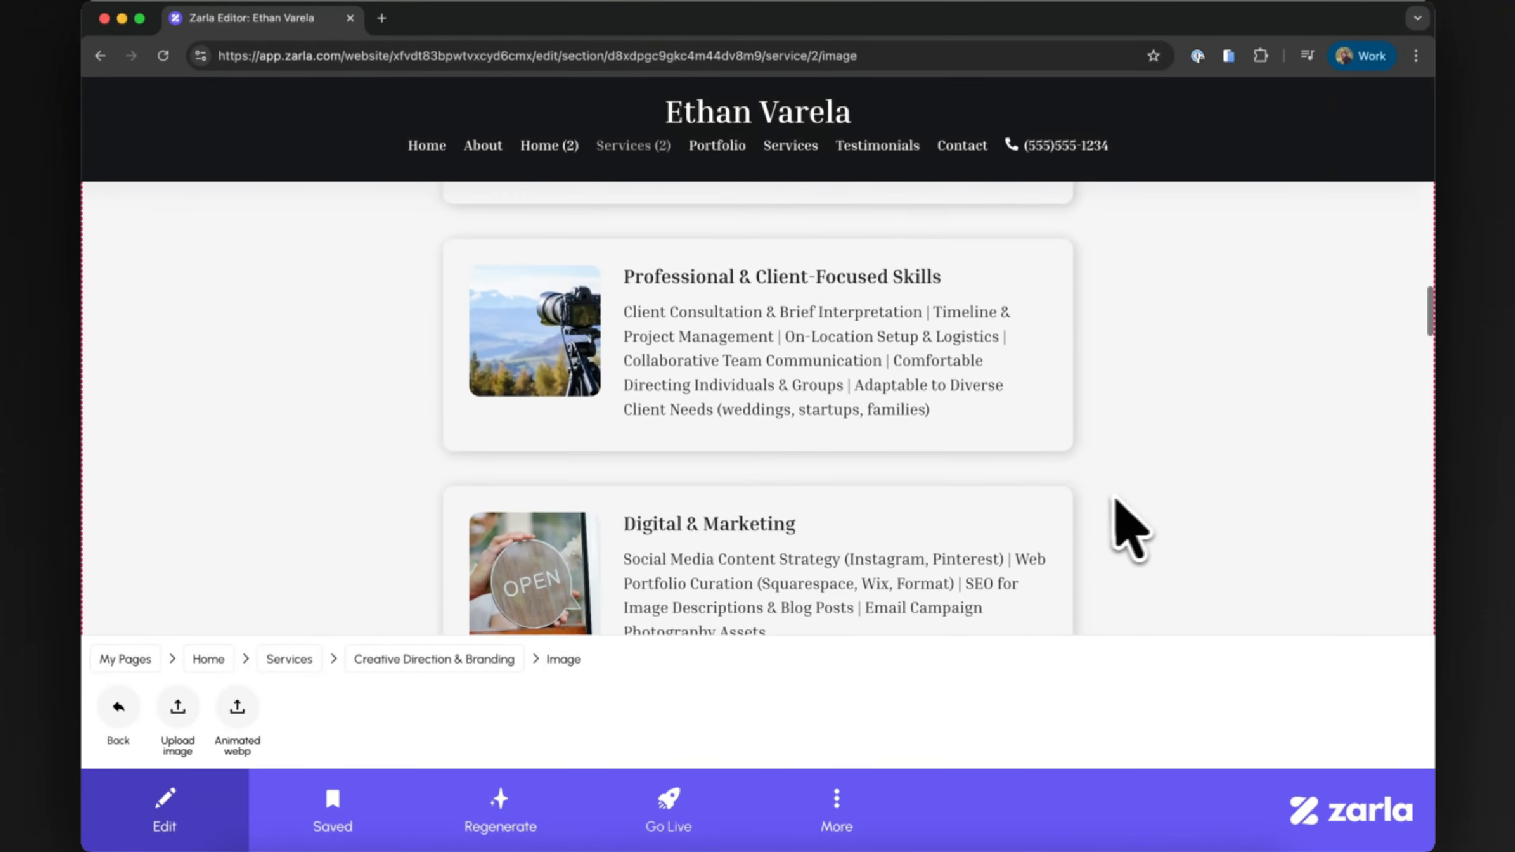
# Step: Upload the yellow photographer-silhouette screenshot from the Desktop as the Digital & Marketing card's image
pyautogui.click(519, 508)
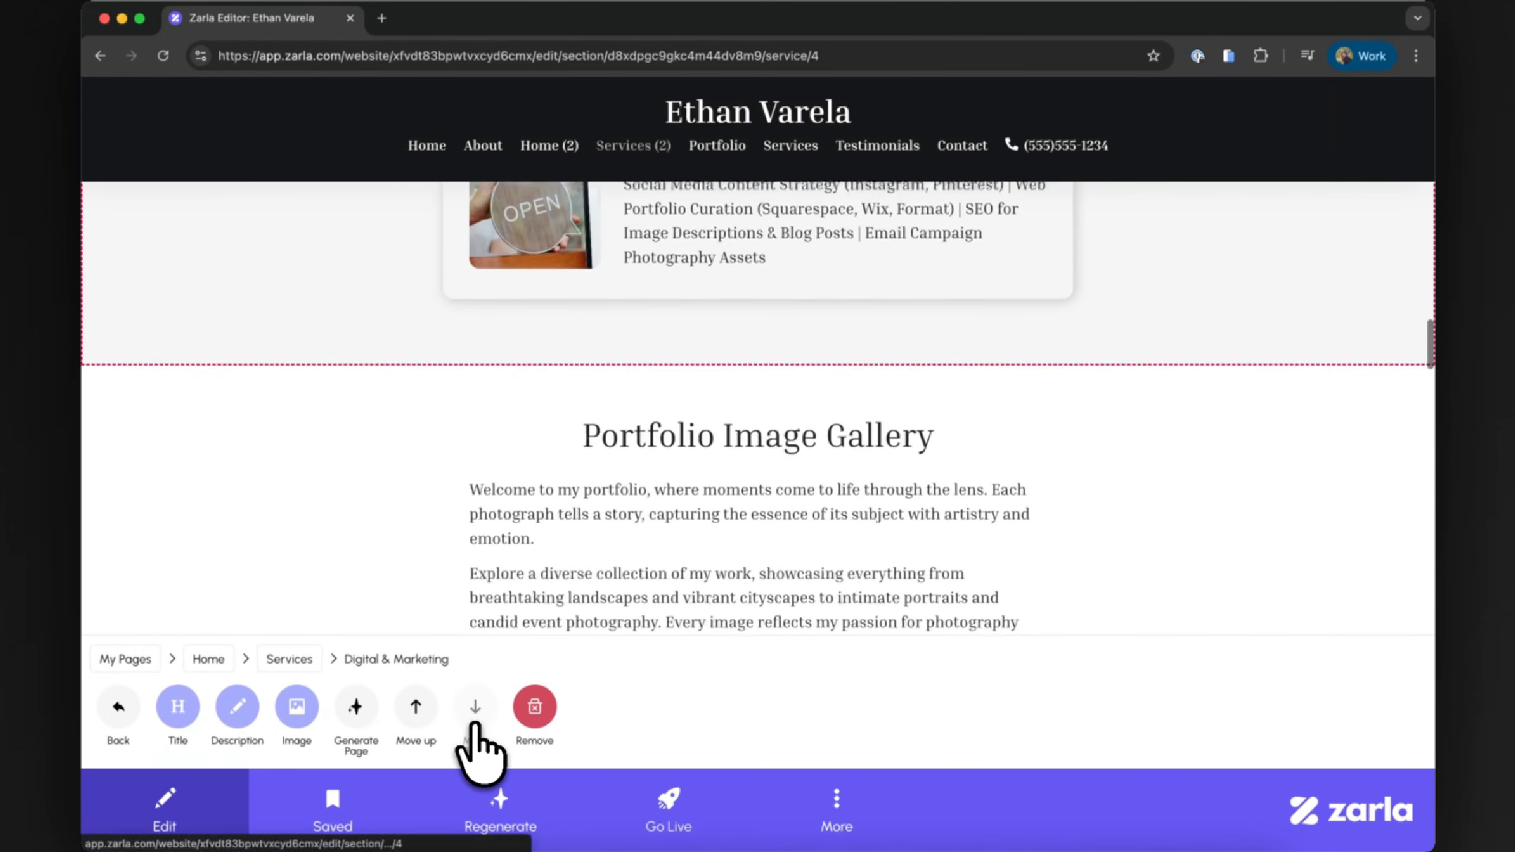
pyautogui.click(301, 707)
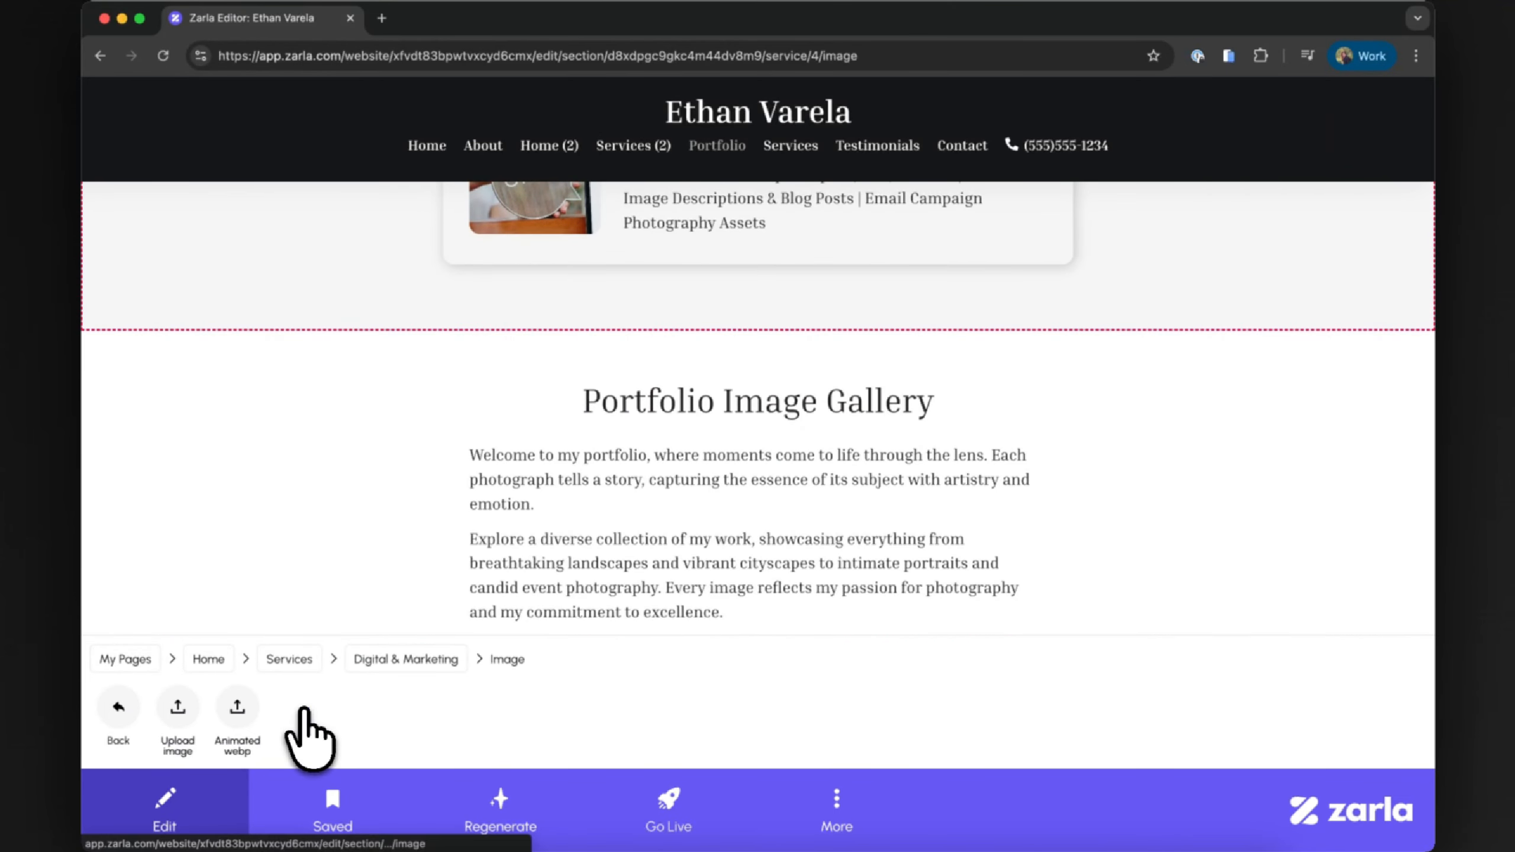
pyautogui.click(177, 707)
pyautogui.click(255, 247)
pyautogui.click(365, 229)
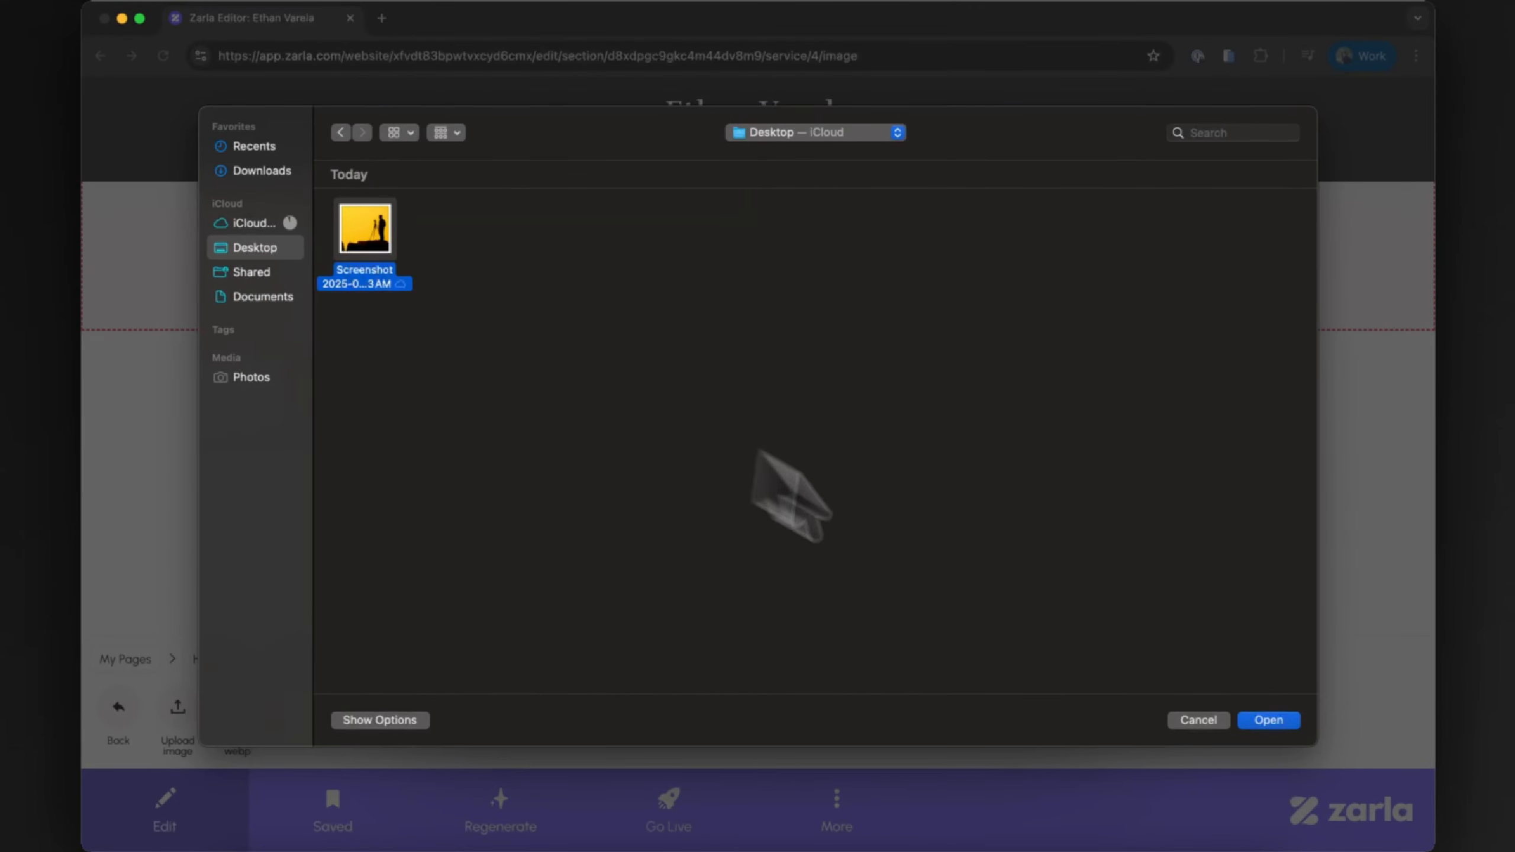
pyautogui.click(1270, 719)
pyautogui.click(1059, 655)
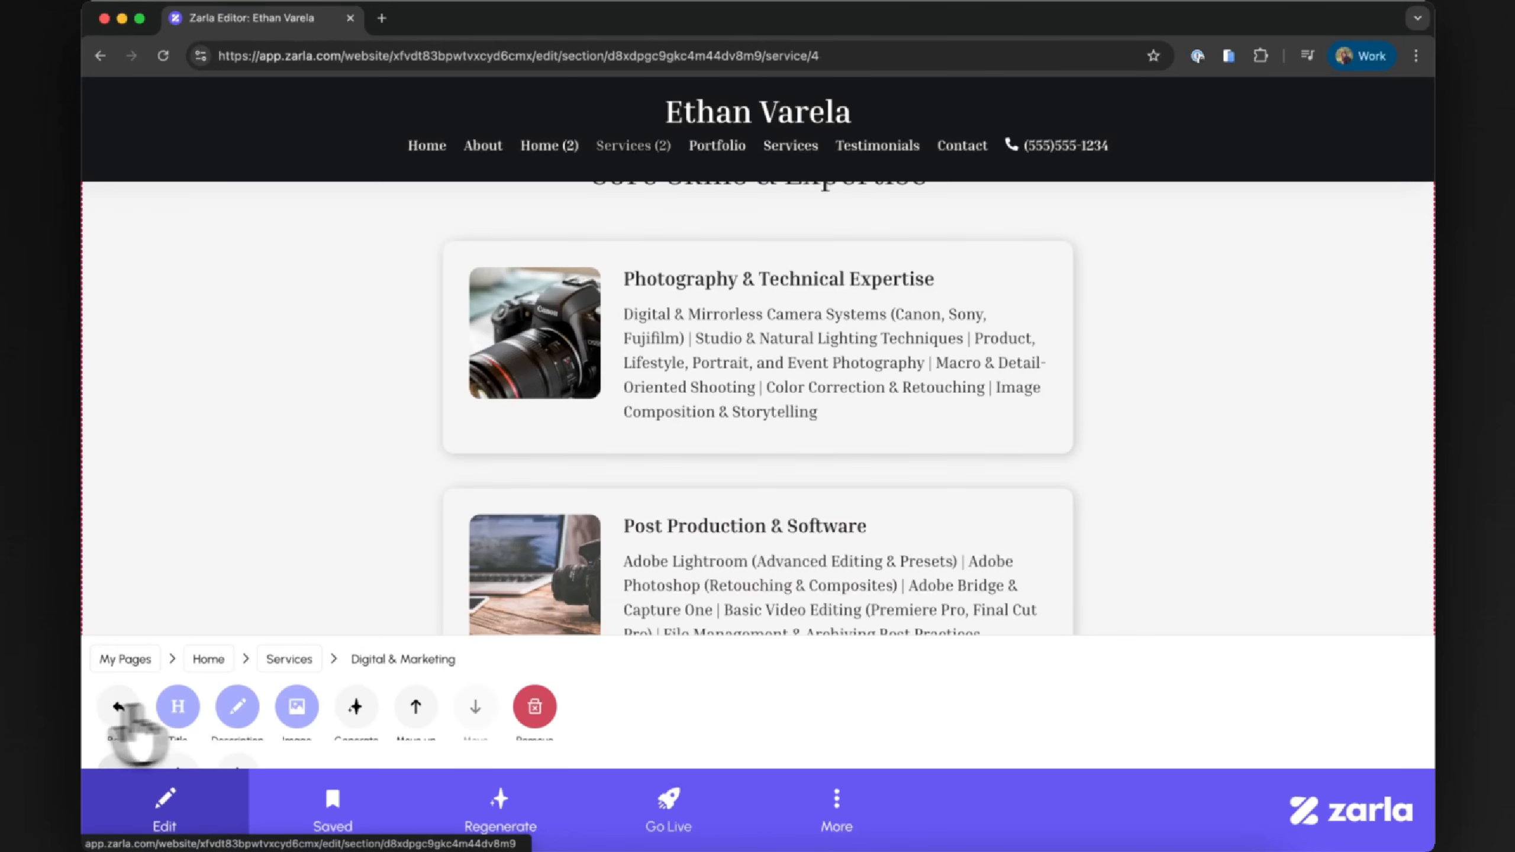
pyautogui.click(119, 710)
# Step: Add a new Services section below Core Skills & Expertise and set its headline to "ONGOING WORK"
pyautogui.click(356, 712)
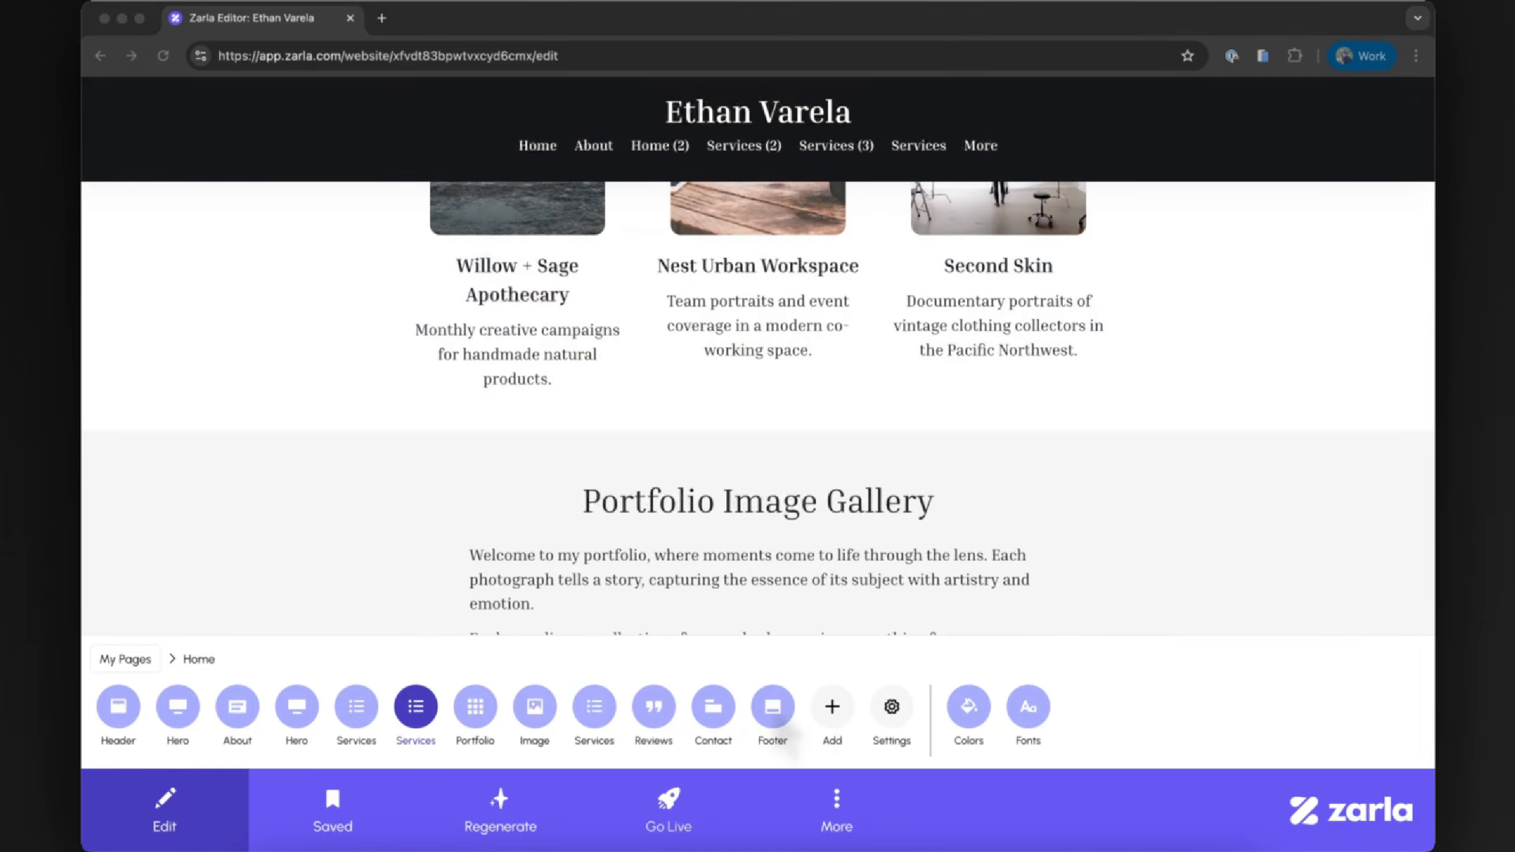
pyautogui.click(833, 709)
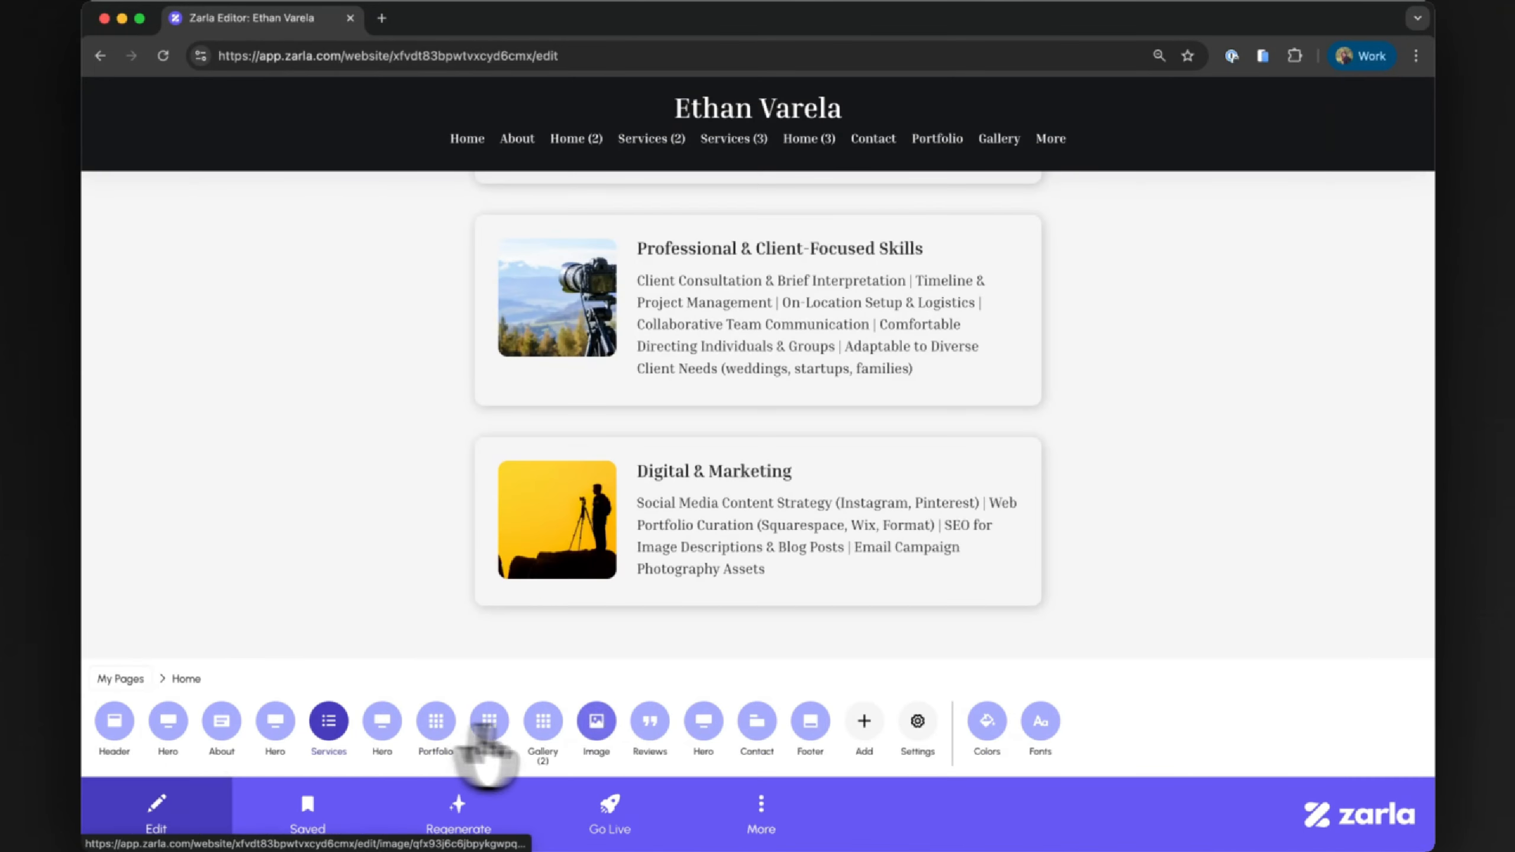
pyautogui.click(863, 722)
pyautogui.click(330, 724)
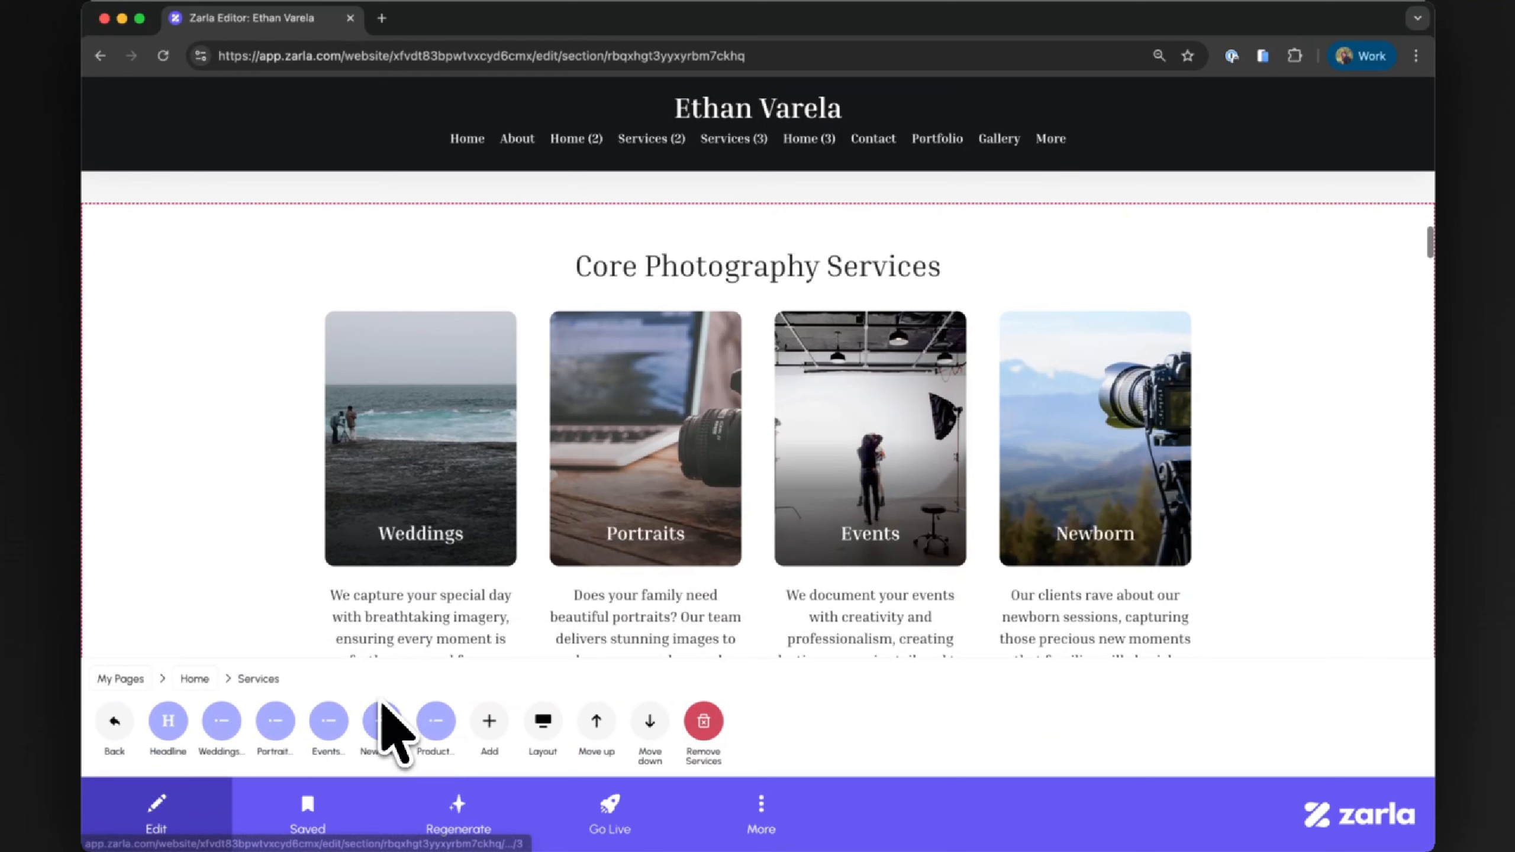
pyautogui.click(168, 723)
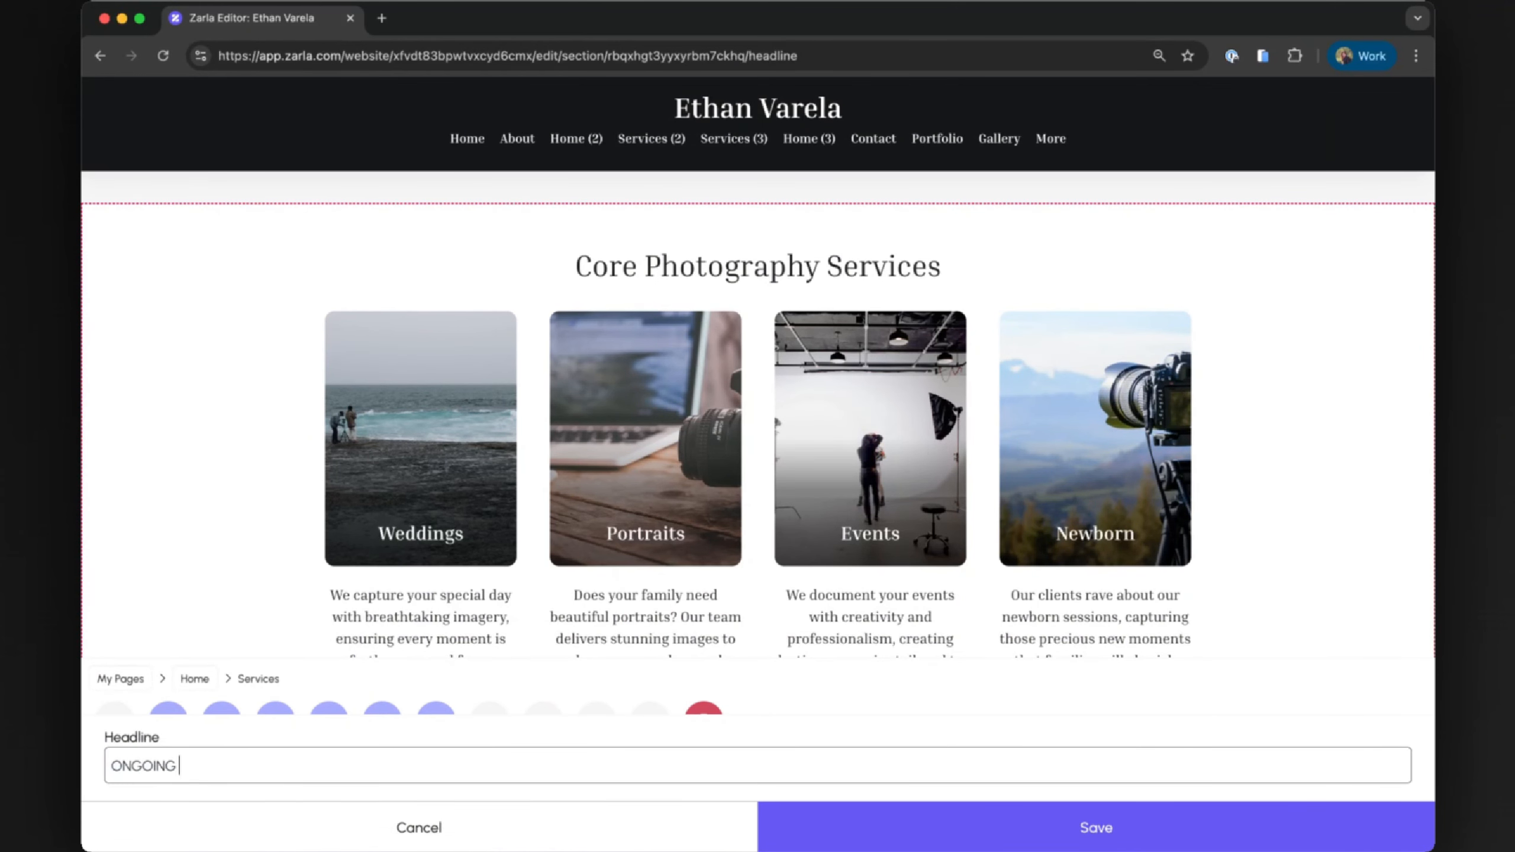
pyautogui.click(812, 830)
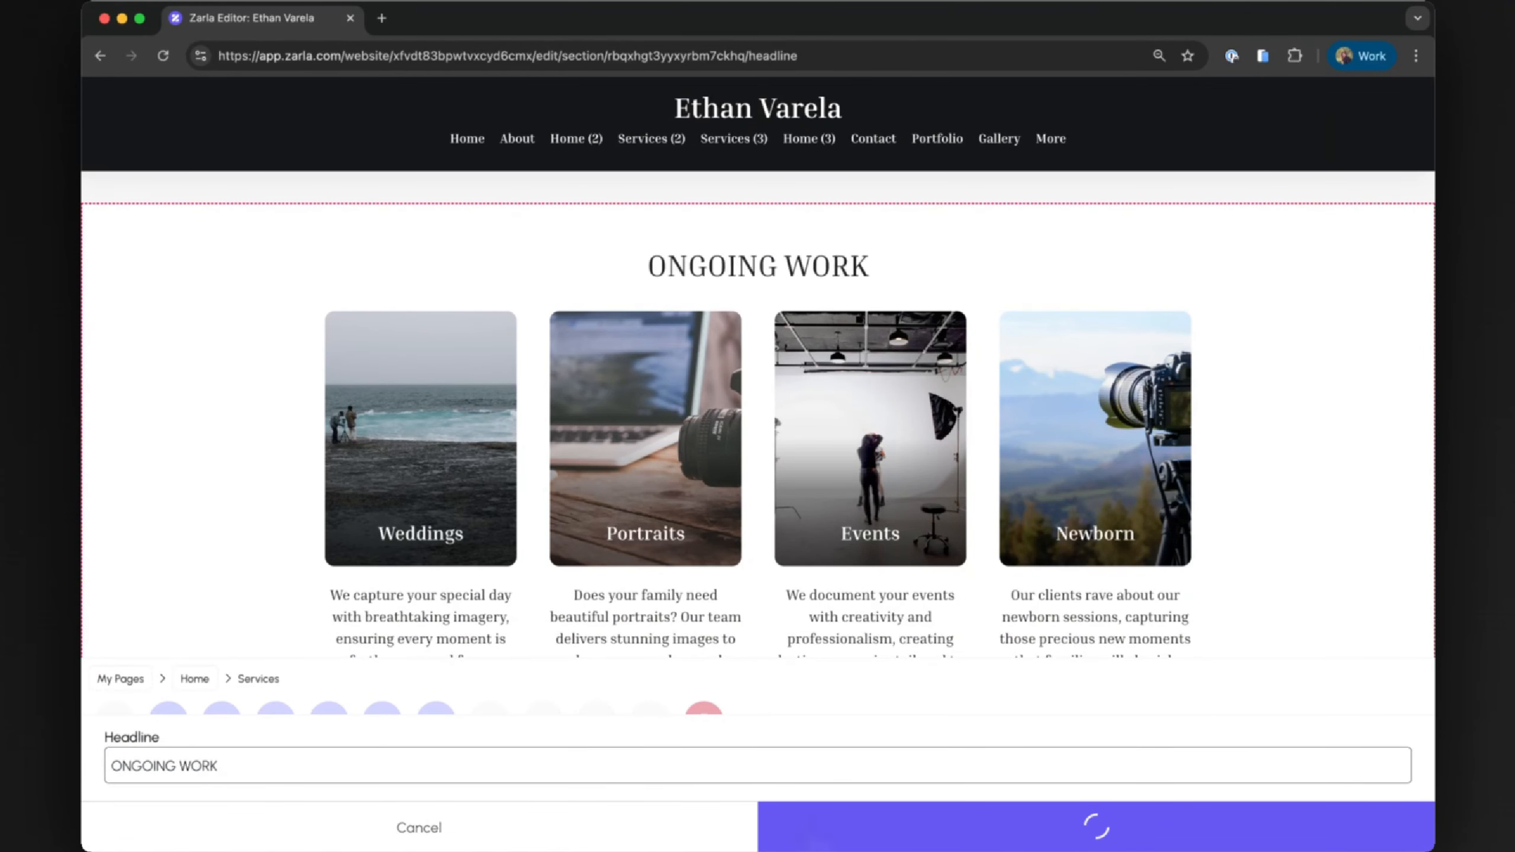
# Step: Remove the Product and Newborn cards from the Ongoing Work section
pyautogui.scroll(-3, 382, 716)
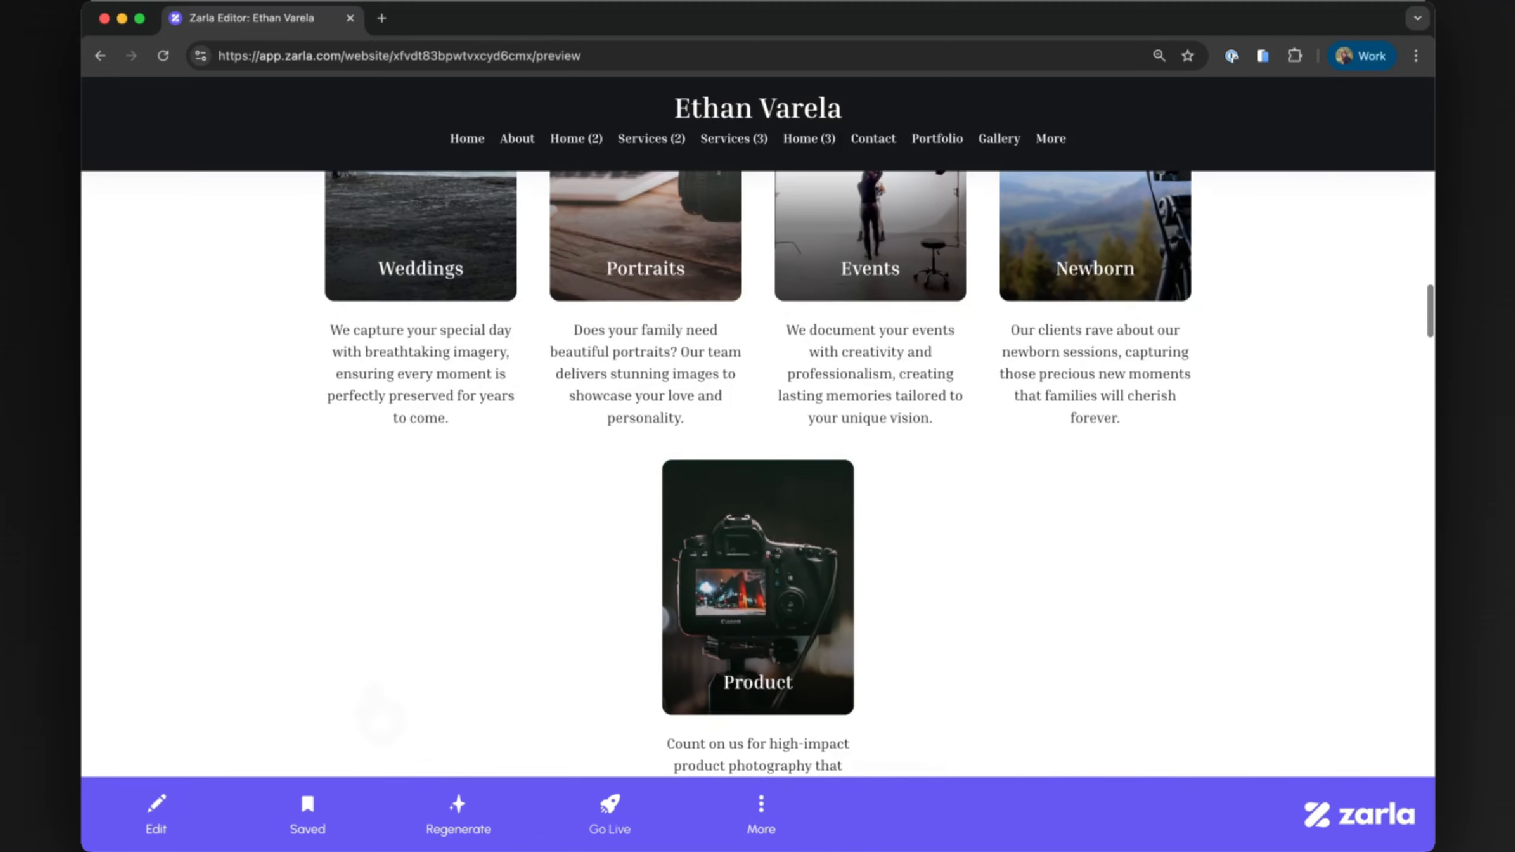
pyautogui.click(410, 519)
pyautogui.click(438, 722)
pyautogui.click(486, 720)
pyautogui.click(609, 532)
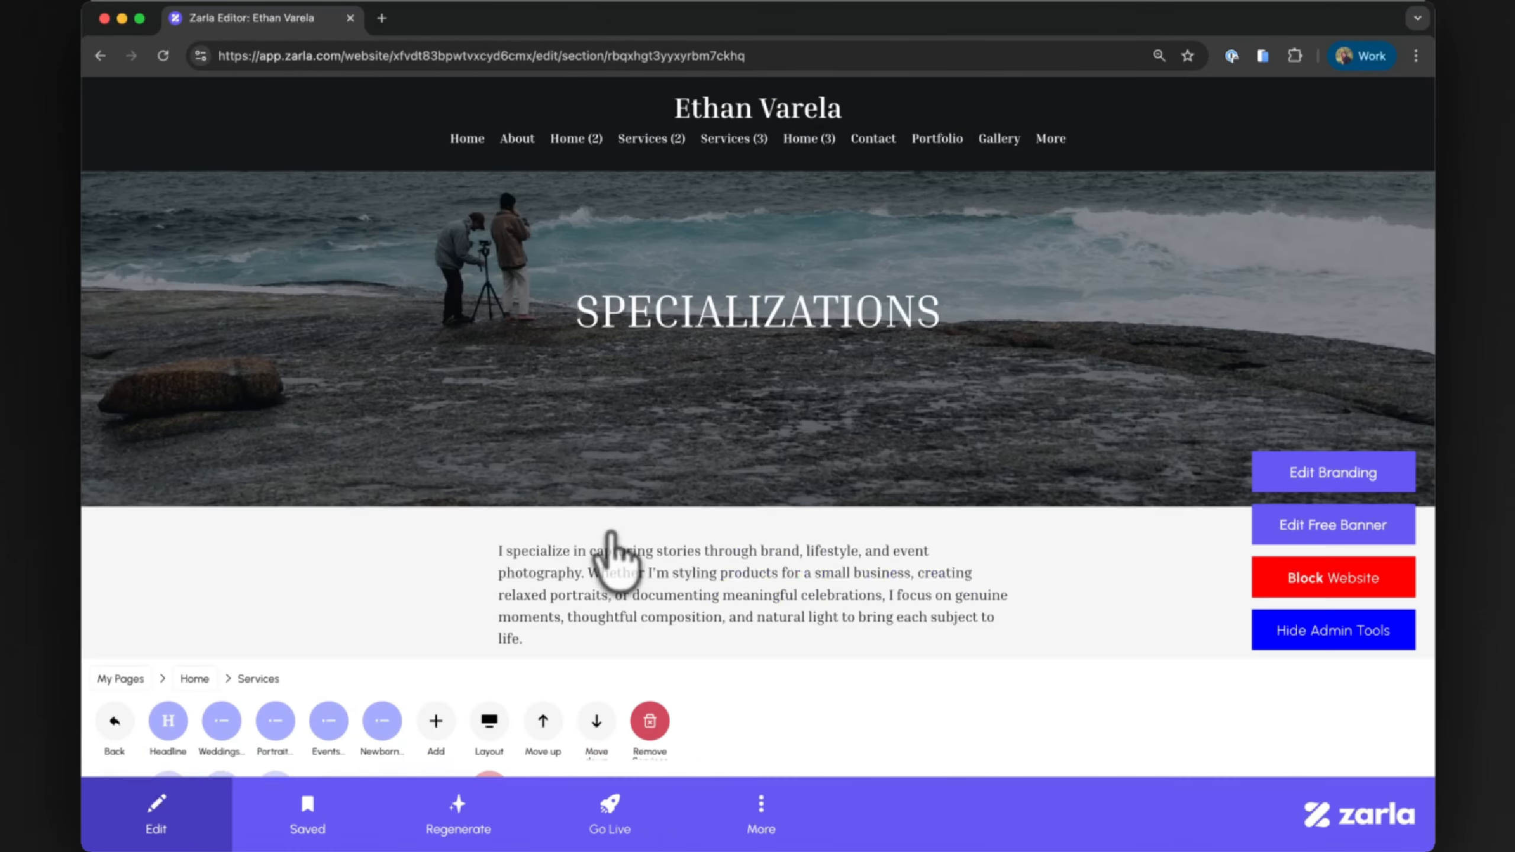
pyautogui.click(393, 720)
pyautogui.click(484, 722)
pyautogui.click(566, 531)
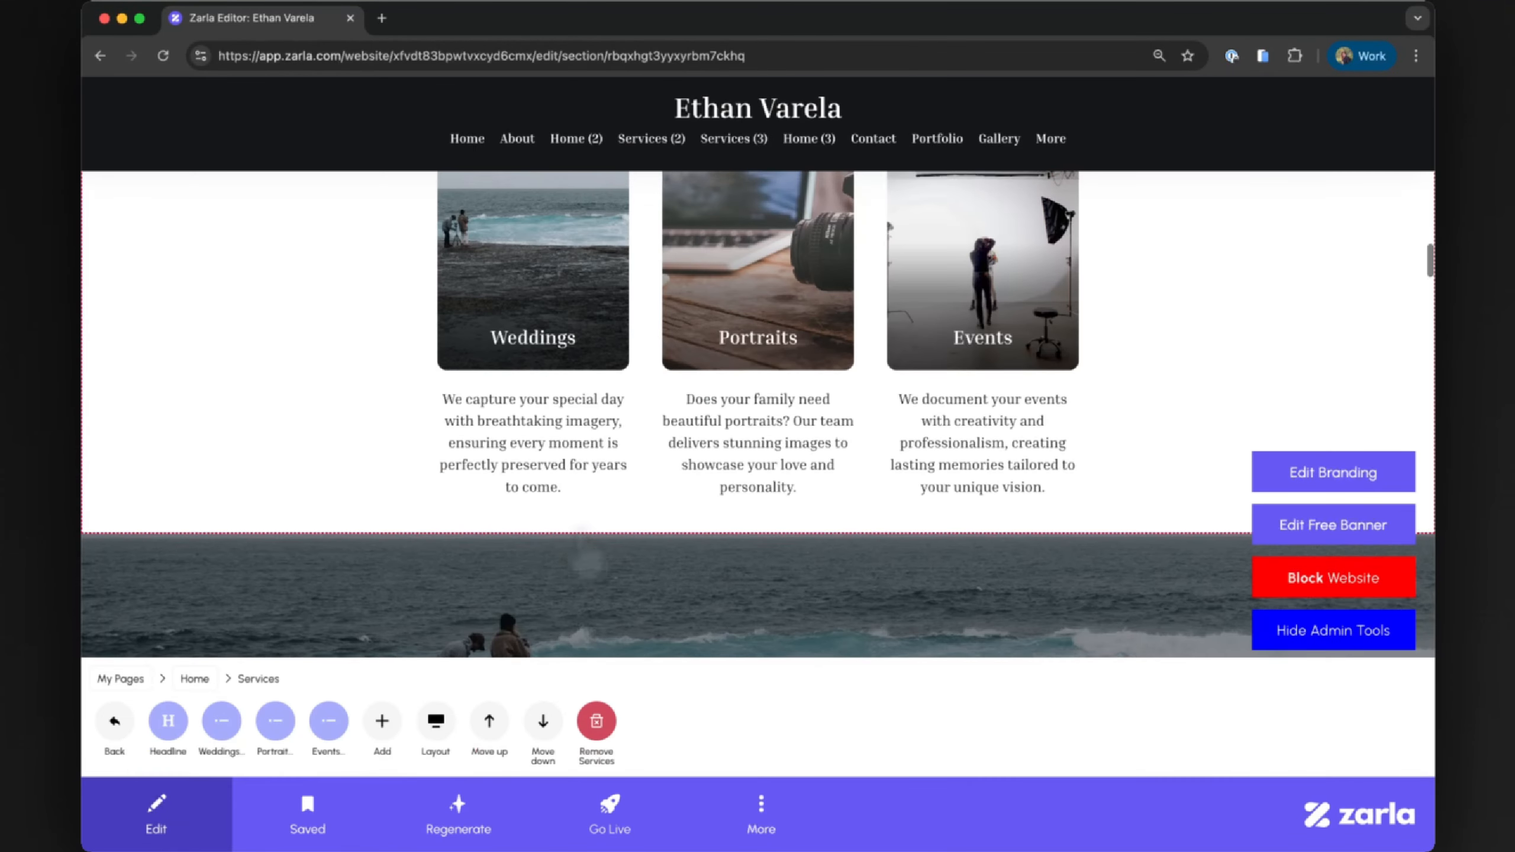
# Step: Retitle the Weddings card "Willow + Sage Apothecary" and clear its description
pyautogui.click(220, 721)
pyautogui.click(169, 721)
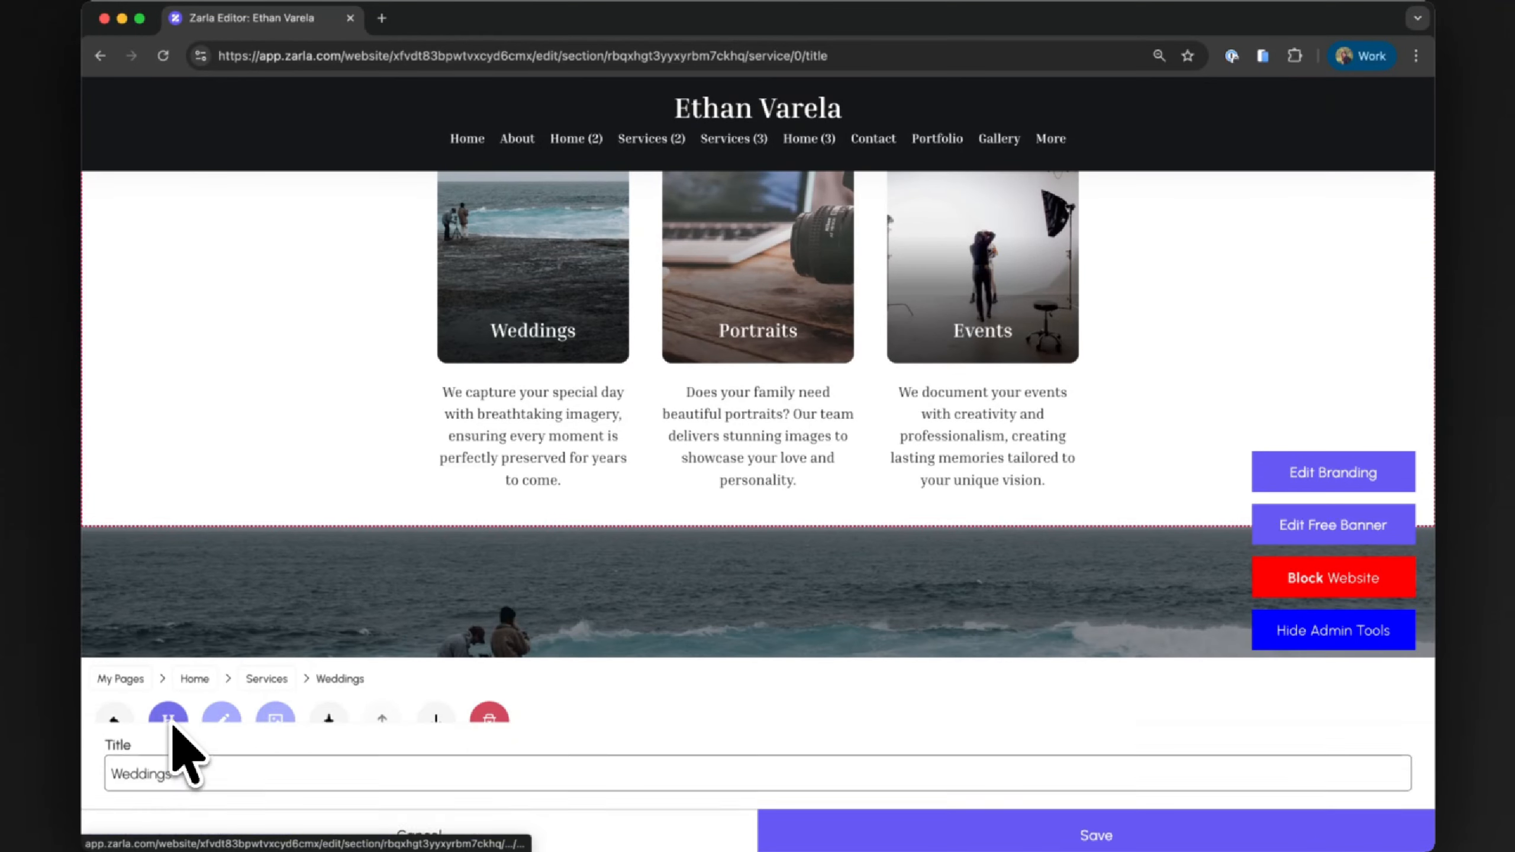
pyautogui.doubleClick(167, 767)
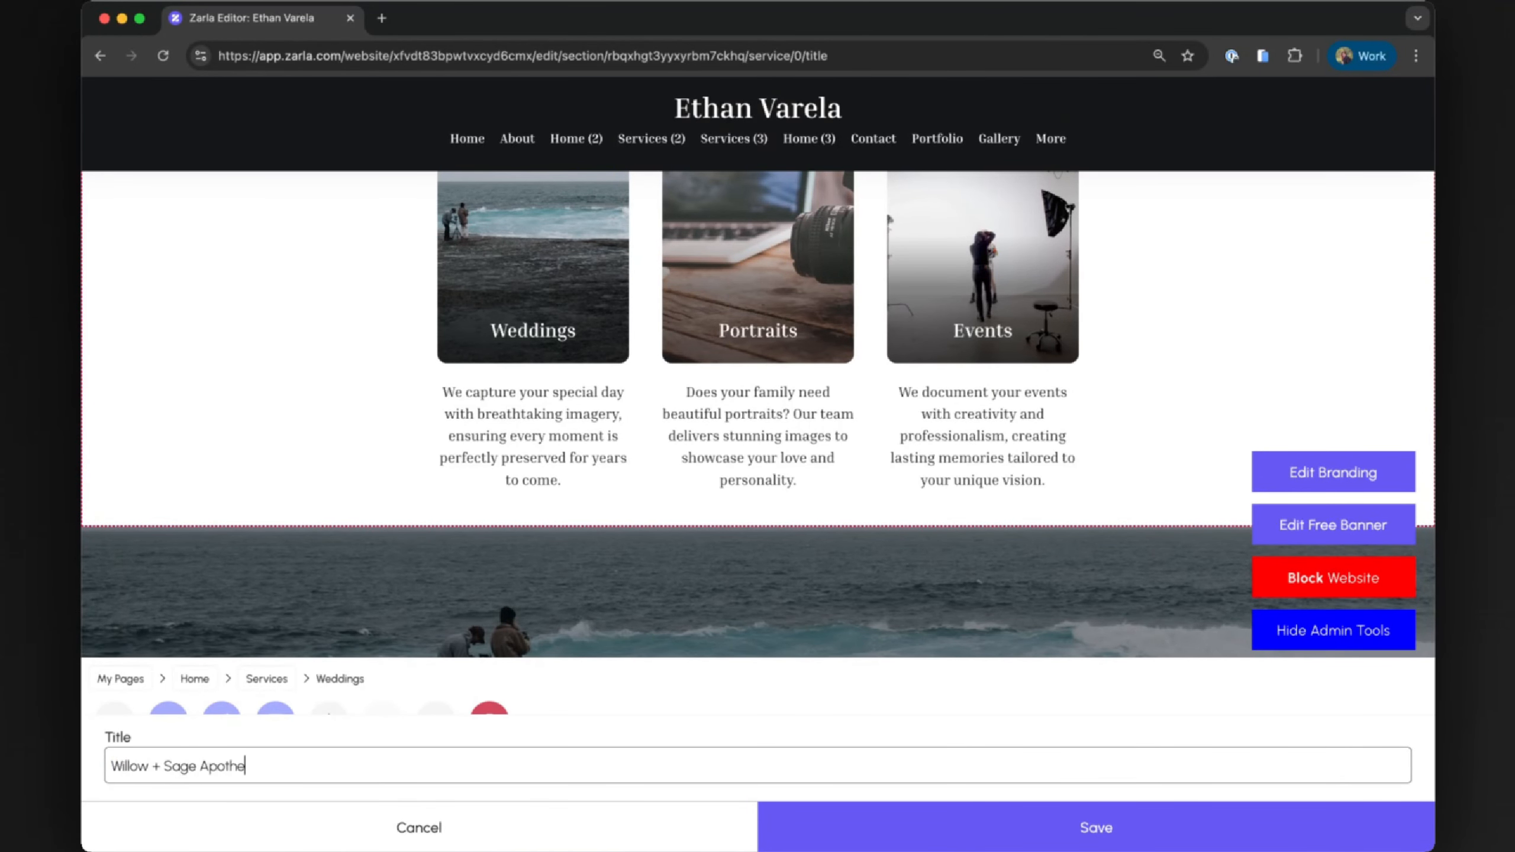
pyautogui.click(813, 833)
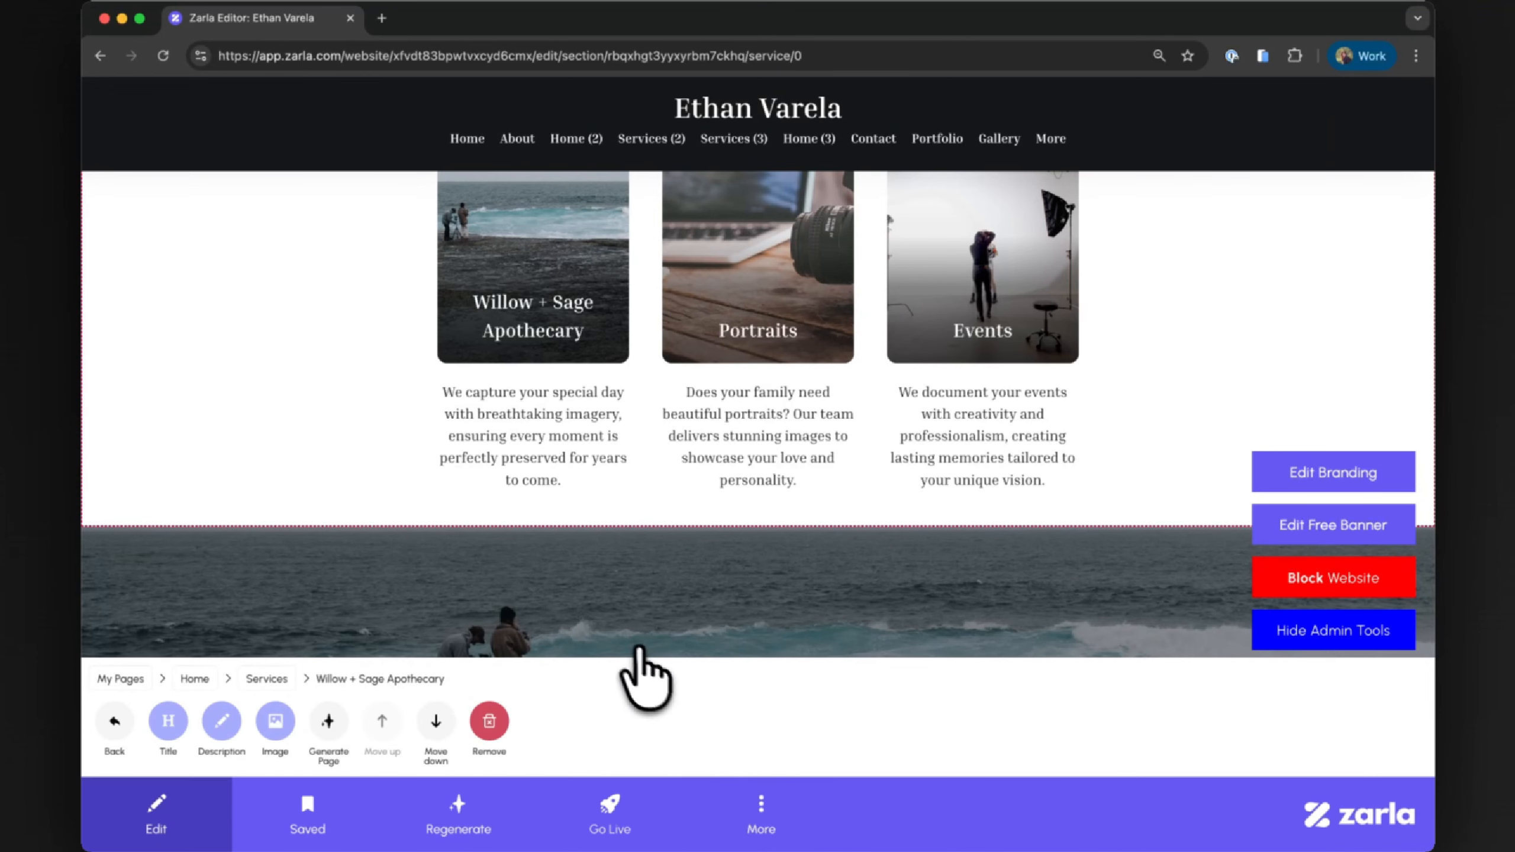
pyautogui.click(223, 721)
pyautogui.press('super+a')
pyautogui.press('BackSpace')
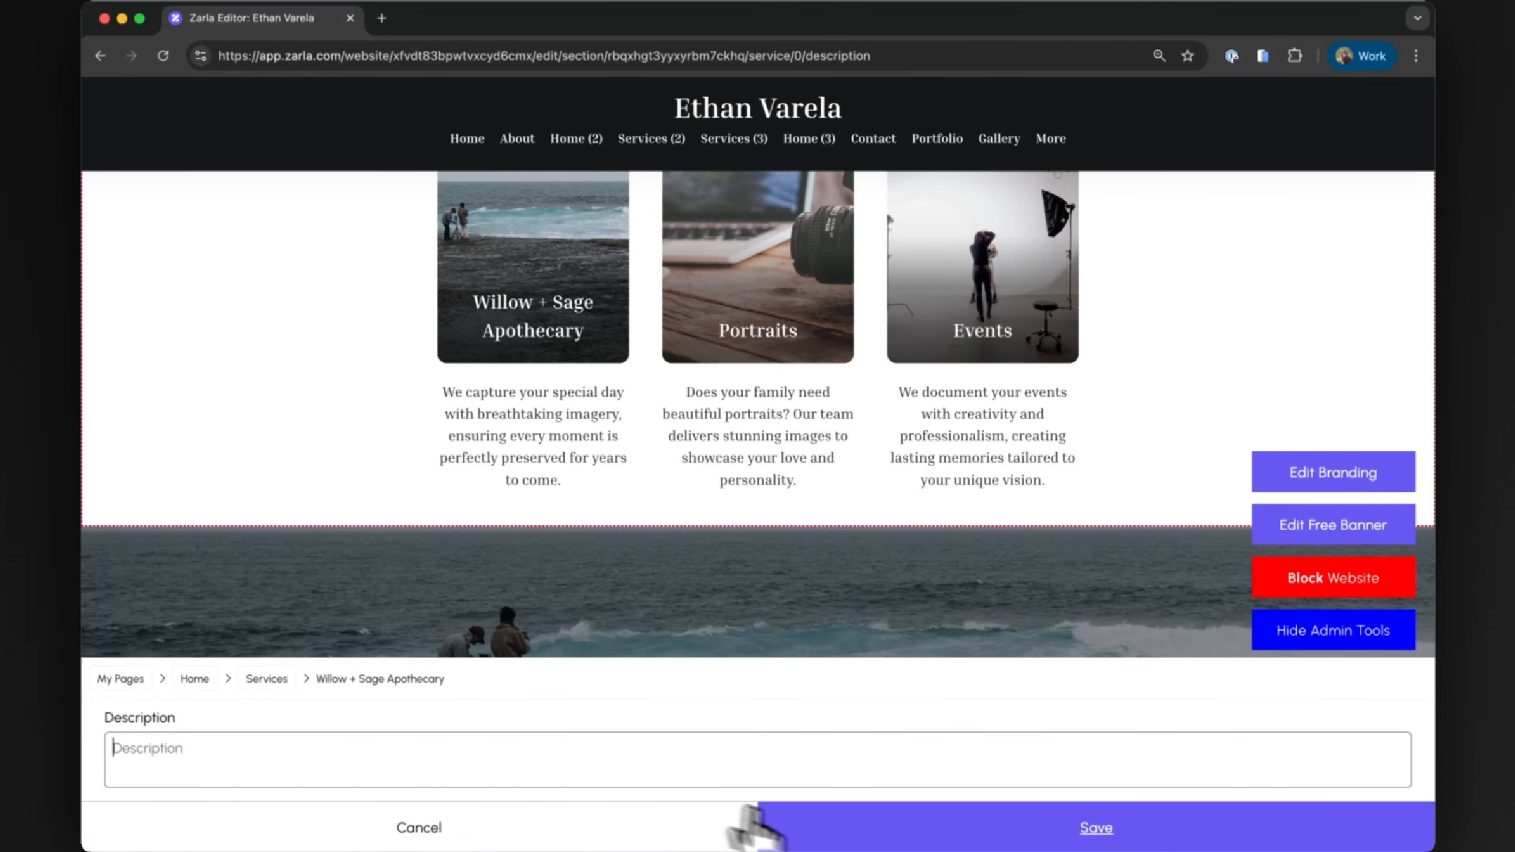
pyautogui.click(759, 829)
pyautogui.click(114, 721)
# Step: Retitle the Portraits card "Nest Urban Workspace" and clear its description
pyautogui.click(223, 722)
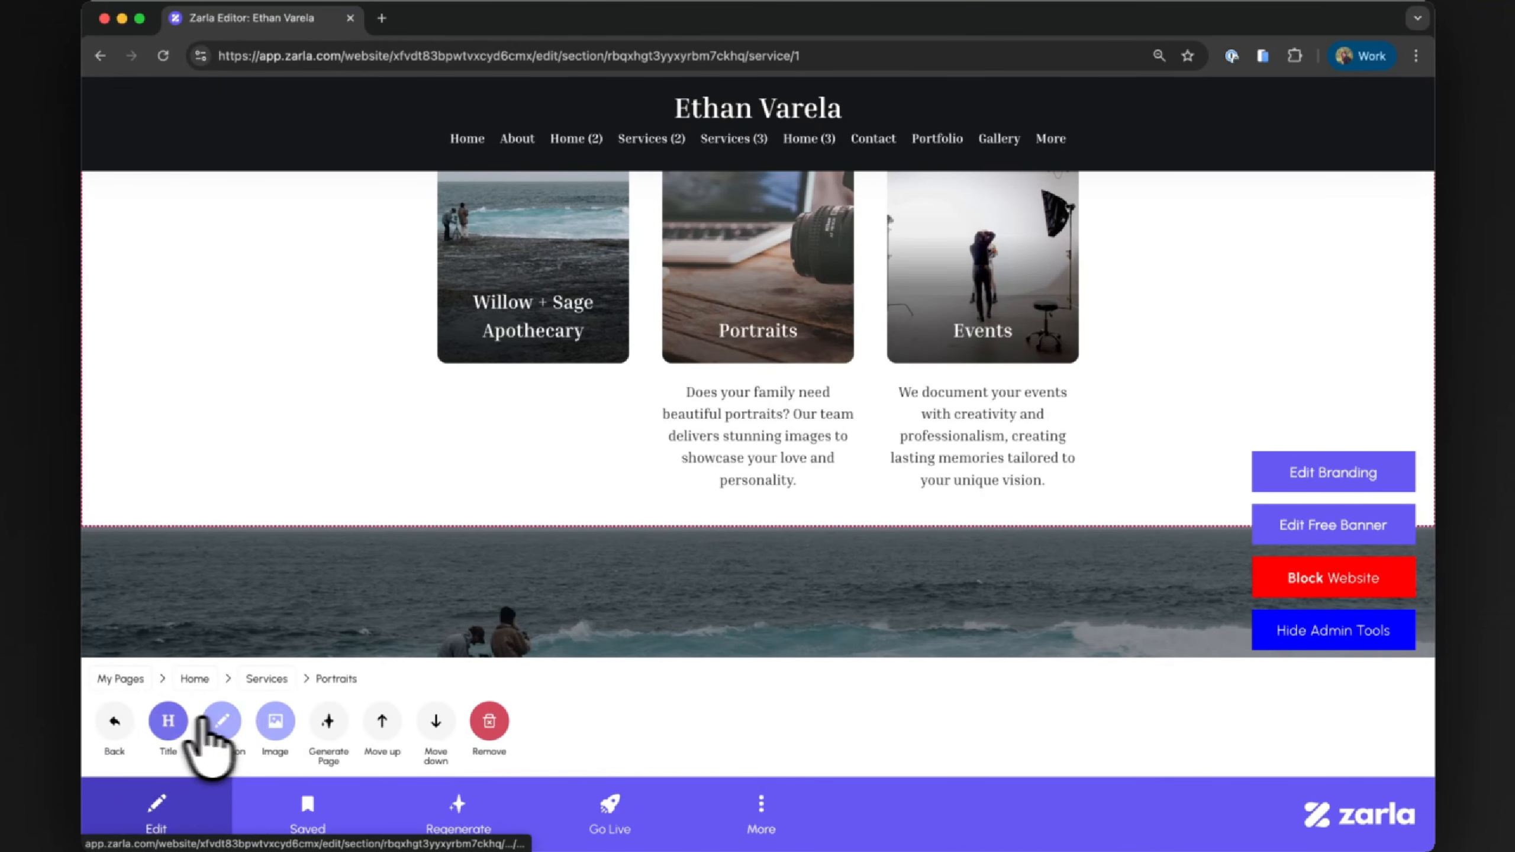
pyautogui.click(179, 723)
pyautogui.press('super+a')
pyautogui.write('N')
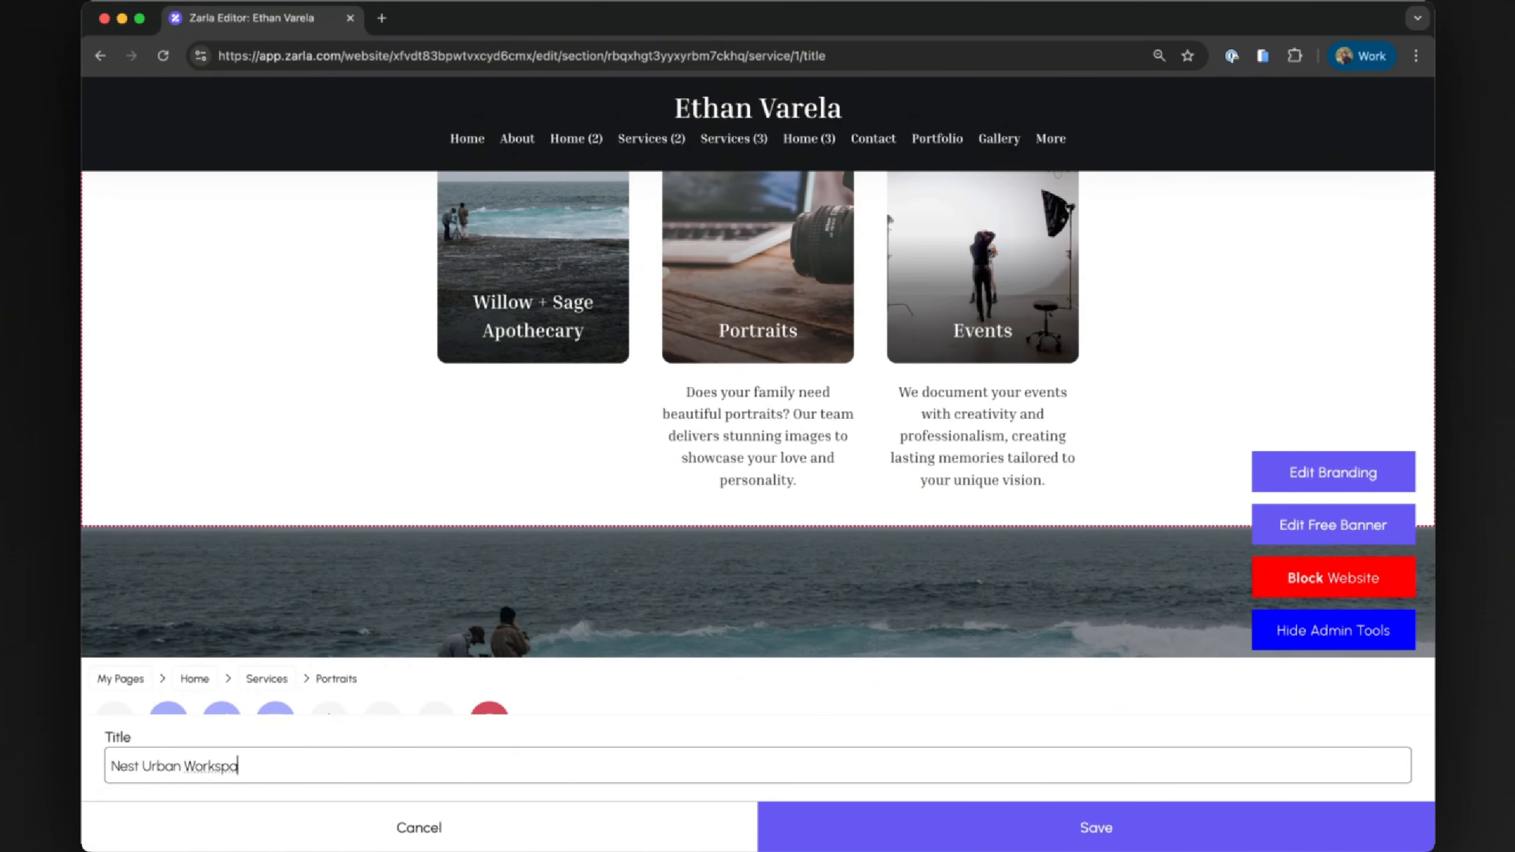
pyautogui.click(749, 821)
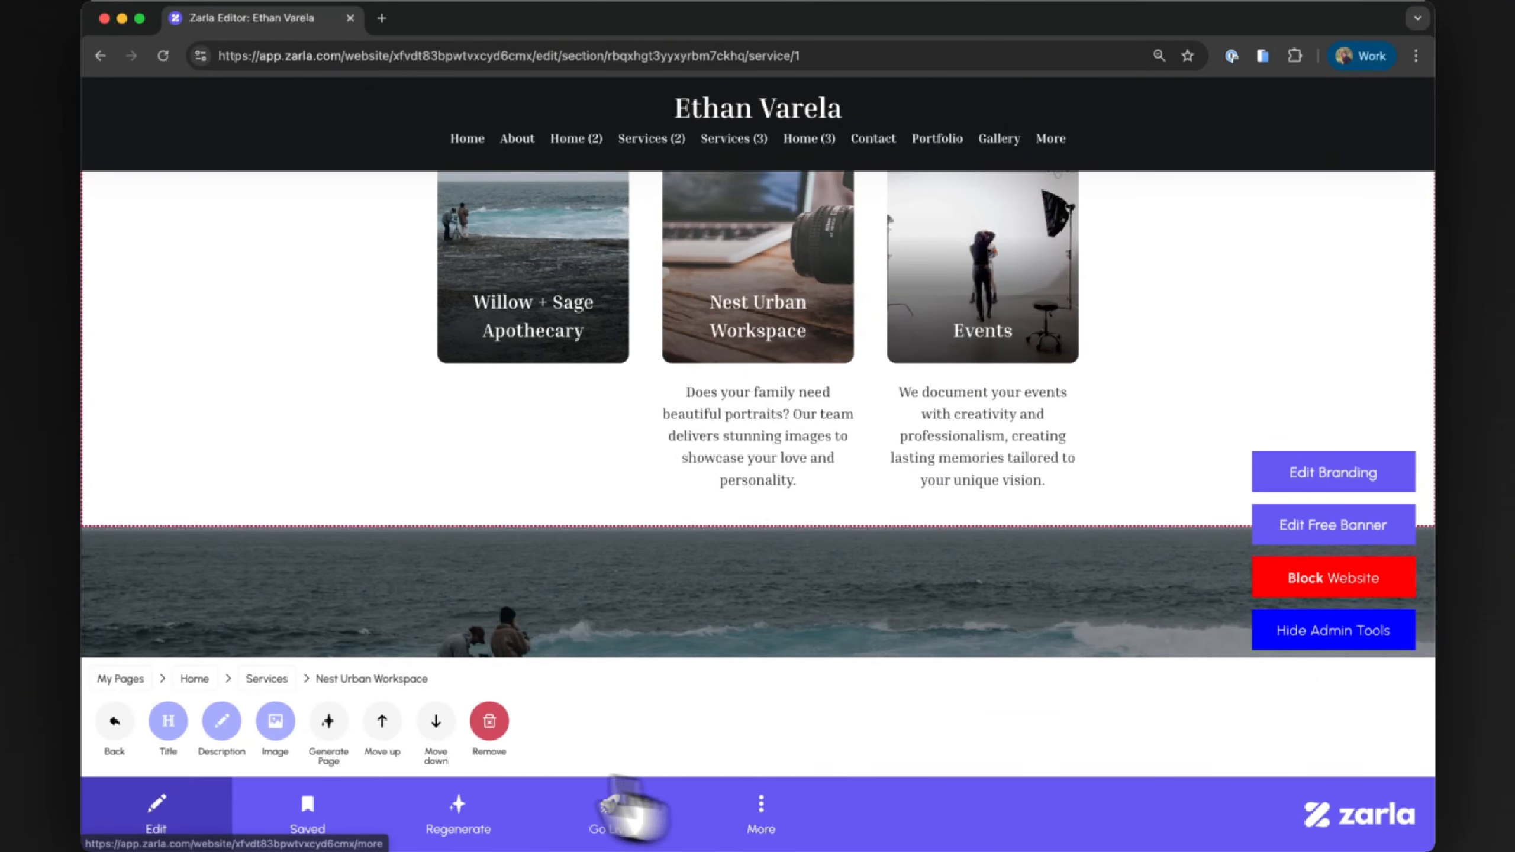
pyautogui.click(224, 719)
pyautogui.press('super+a')
pyautogui.press('BackSpace')
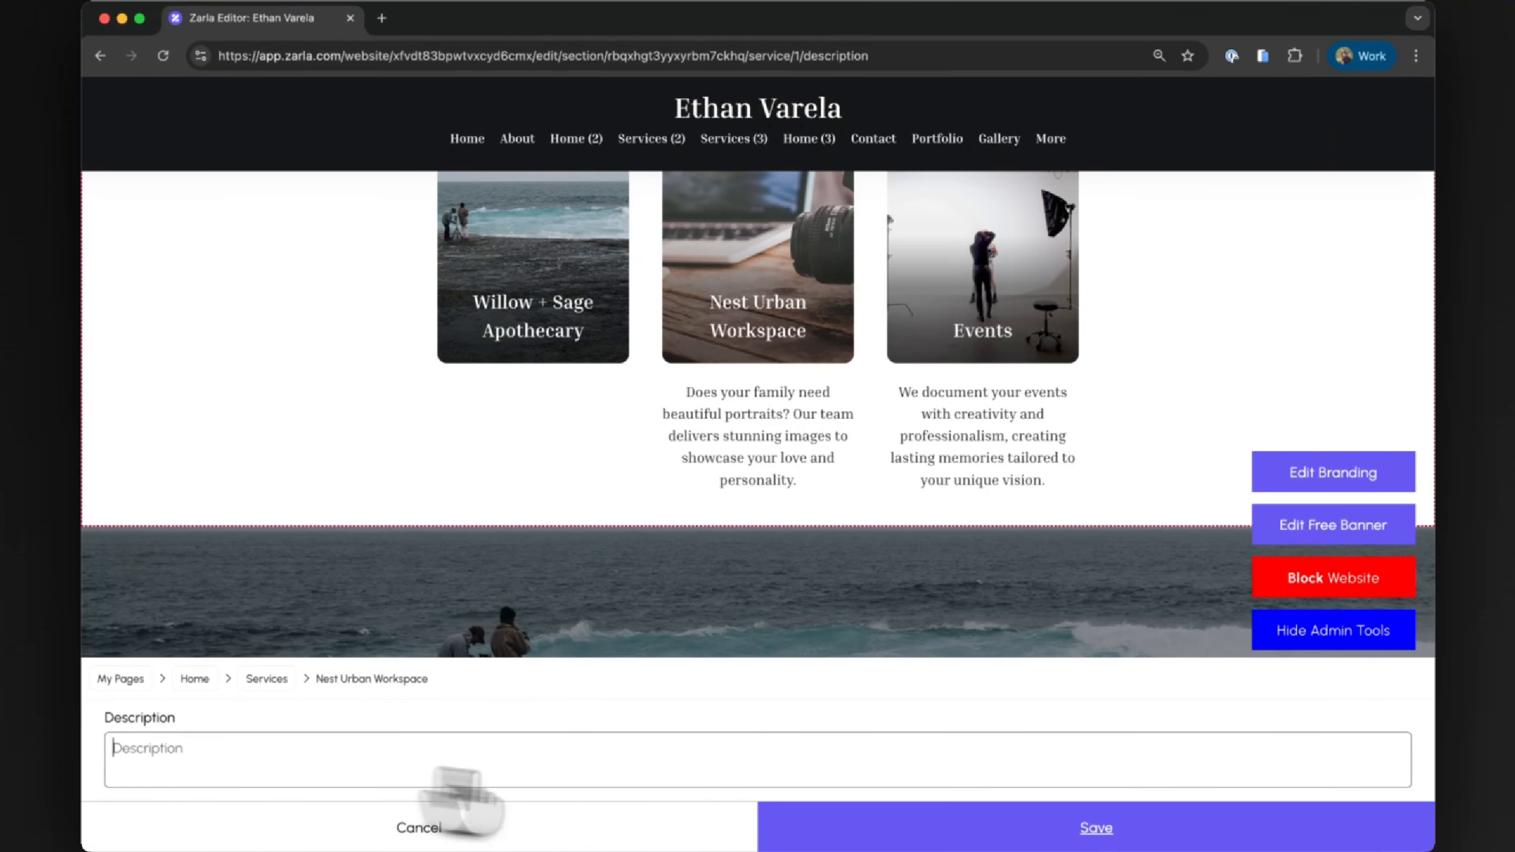
pyautogui.click(824, 830)
# Step: Retitle the Events card in the Ongoing Work section "Second Skin"
pyautogui.click(115, 722)
pyautogui.click(328, 722)
pyautogui.click(276, 722)
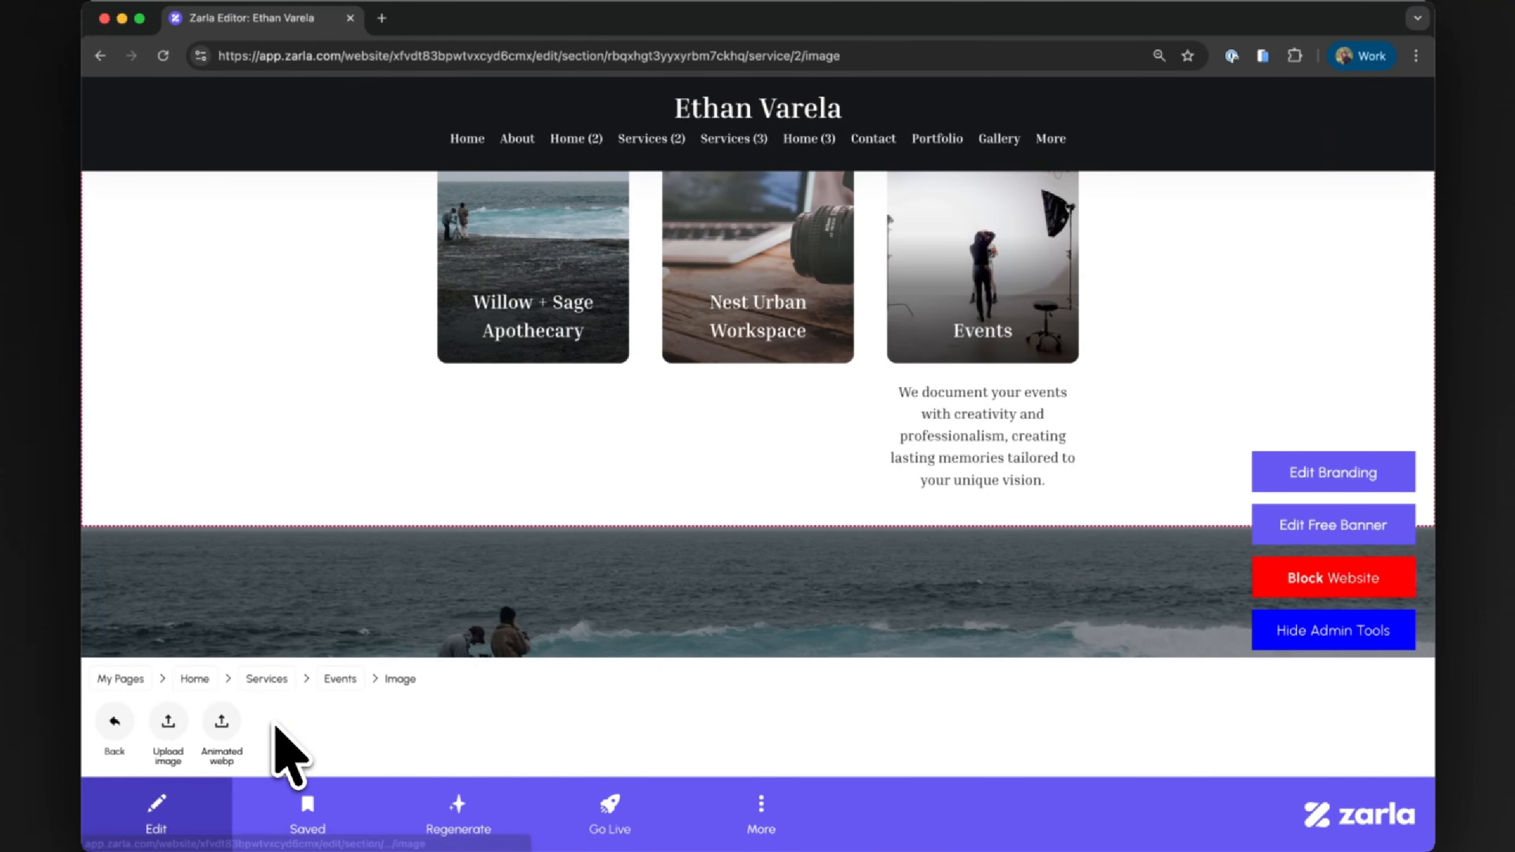
pyautogui.click(115, 722)
pyautogui.click(167, 719)
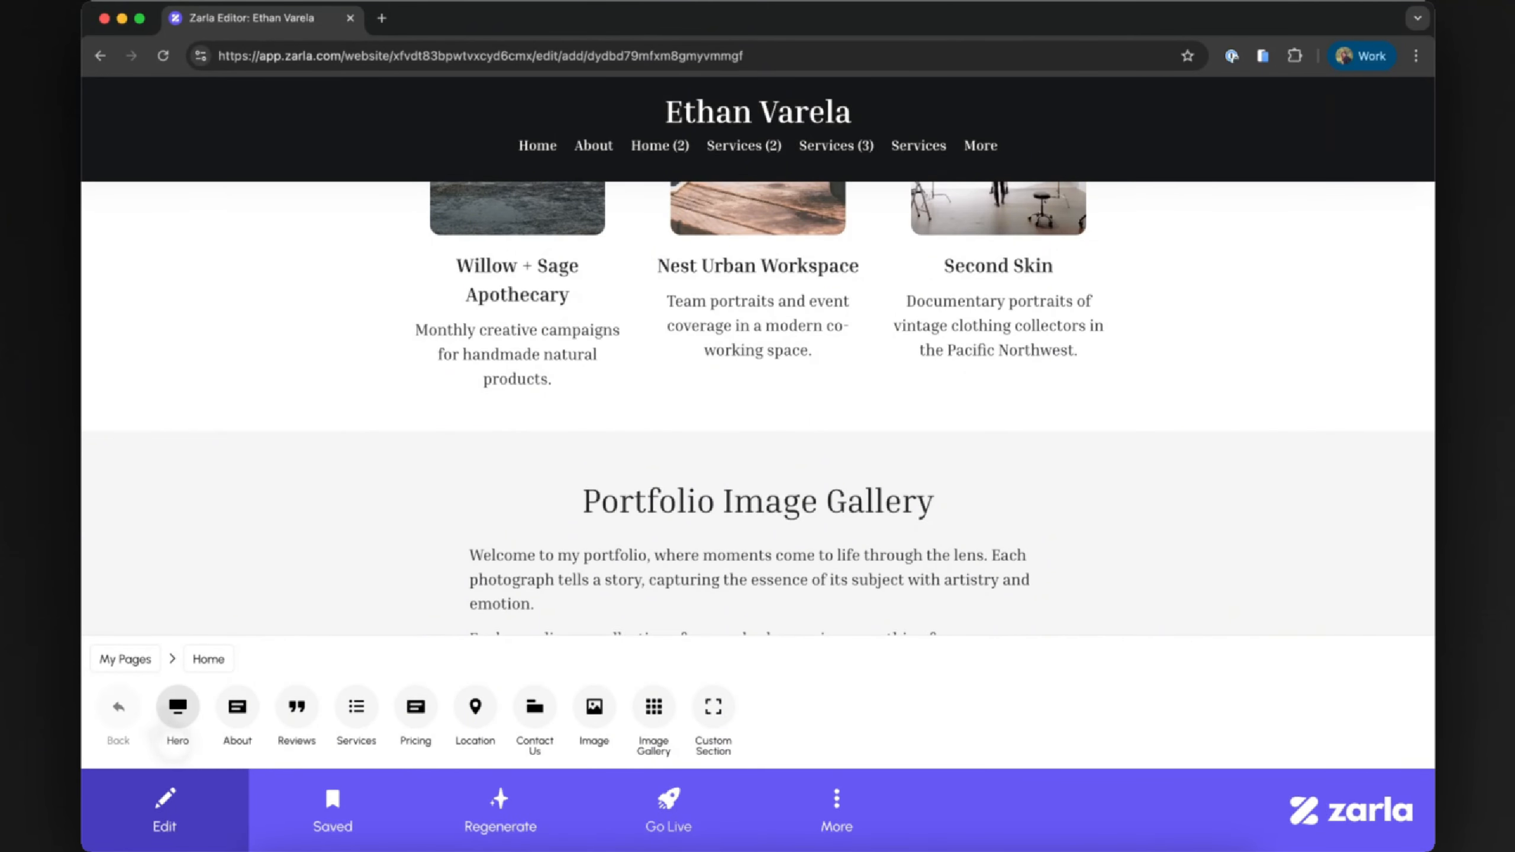
# Step: Add a Hero section below the Ongoing Work section and set its headline to "SPECIALIZATIONS"
pyautogui.click(167, 712)
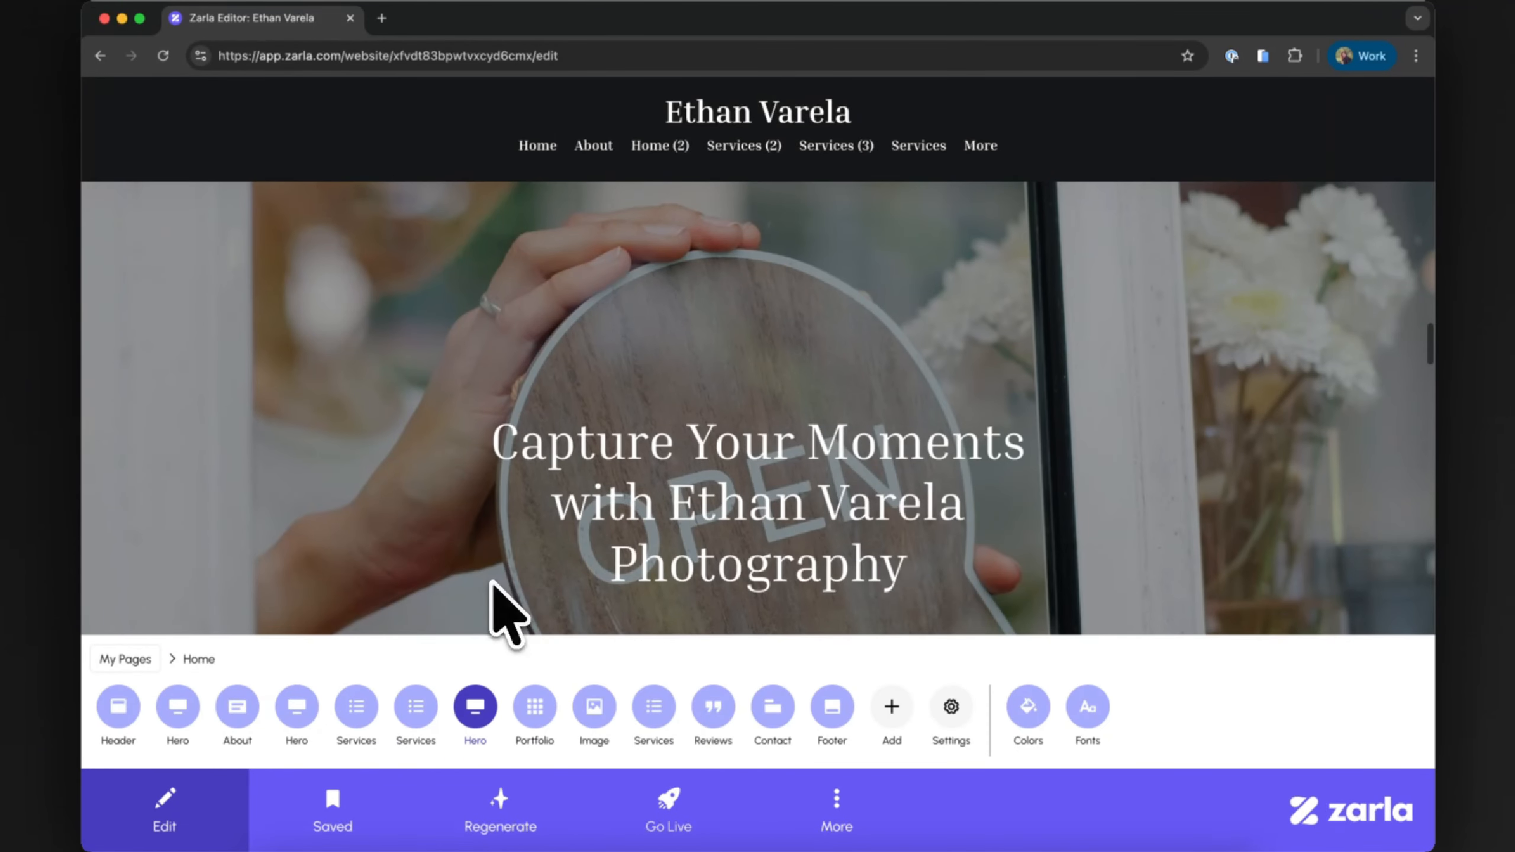
pyautogui.click(392, 570)
pyautogui.click(178, 706)
pyautogui.tripleClick(179, 761)
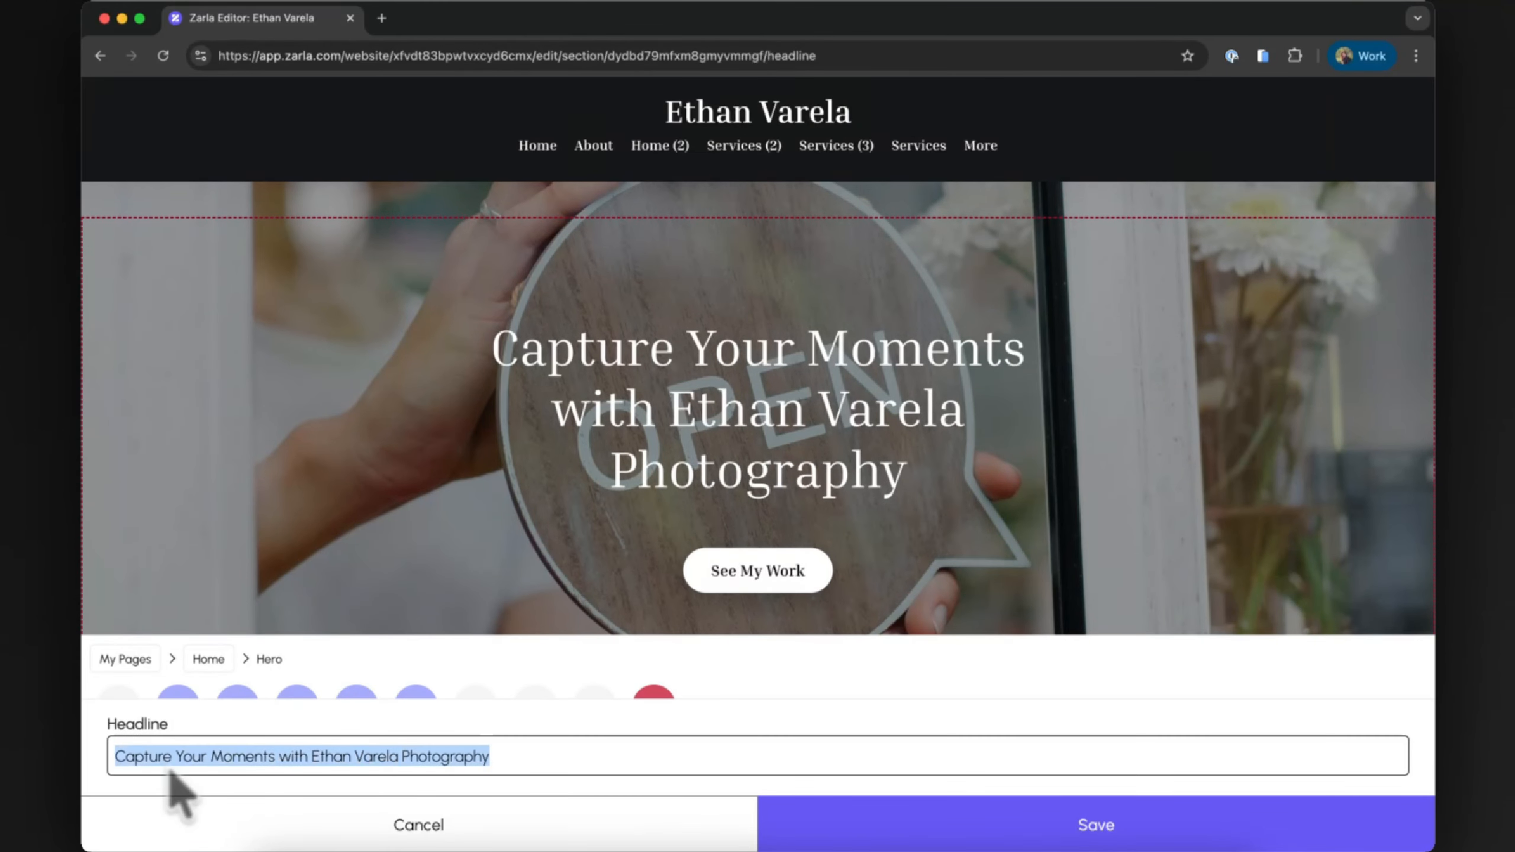
pyautogui.write('SPECIALIZATIONS')
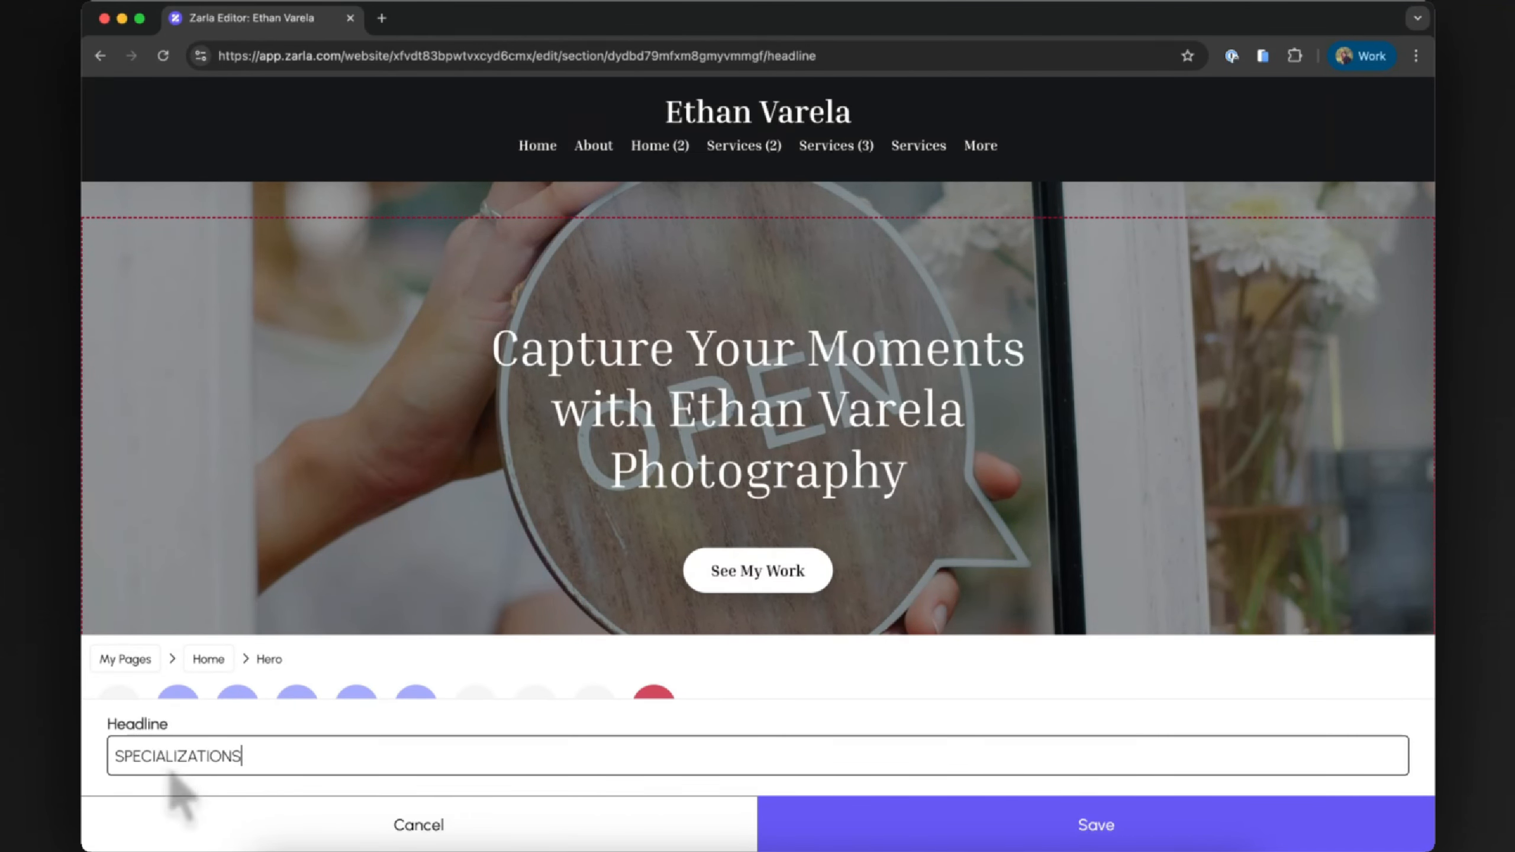
pyautogui.click(814, 806)
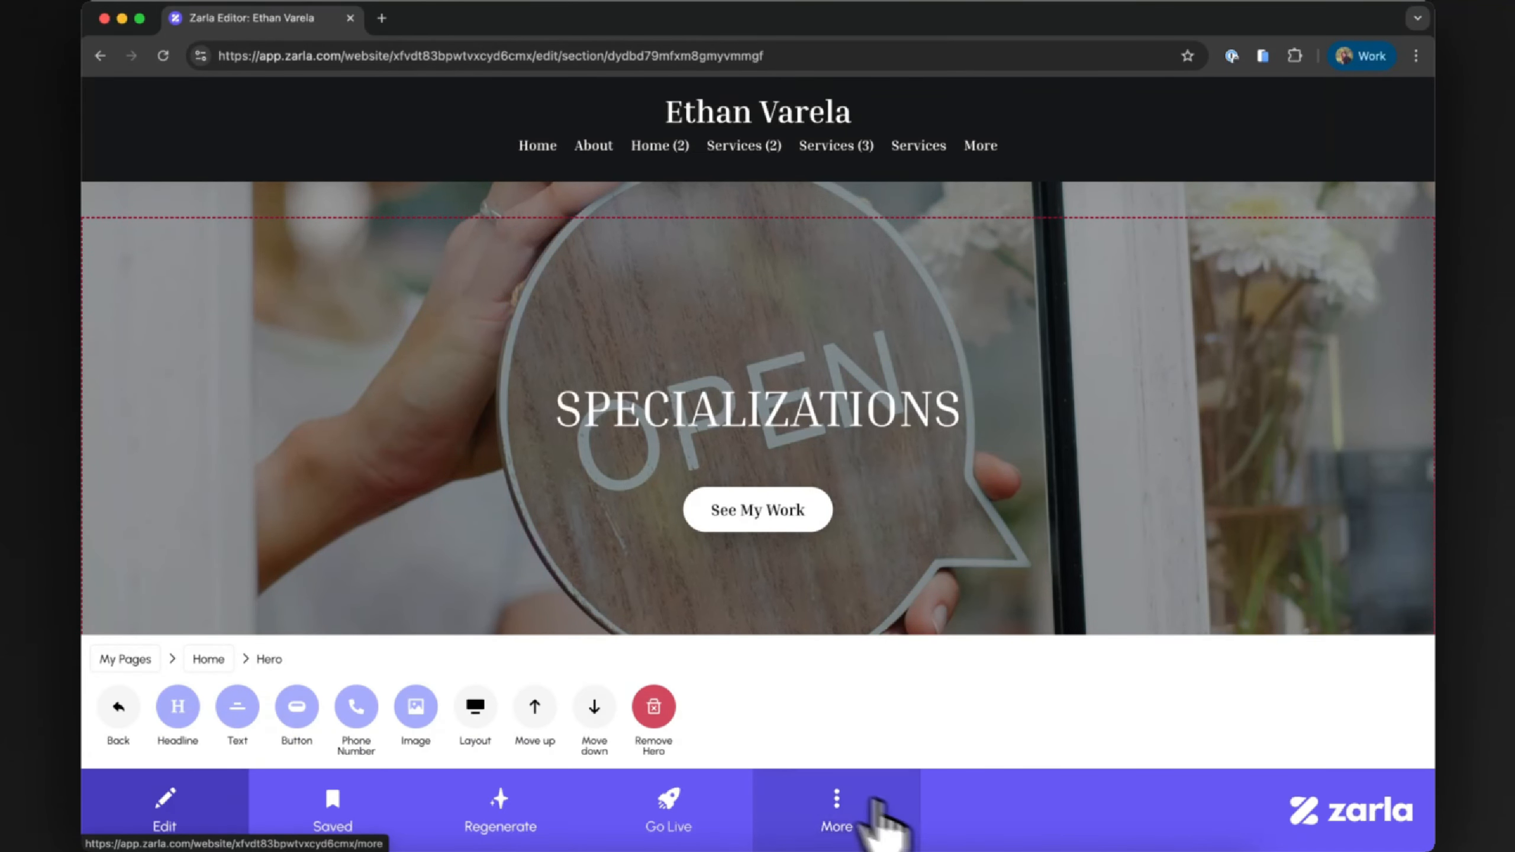
# Step: Clear the Specializations hero's "See My Work" button text and generate a background image of photographers on a rocky coast
pyautogui.click(297, 707)
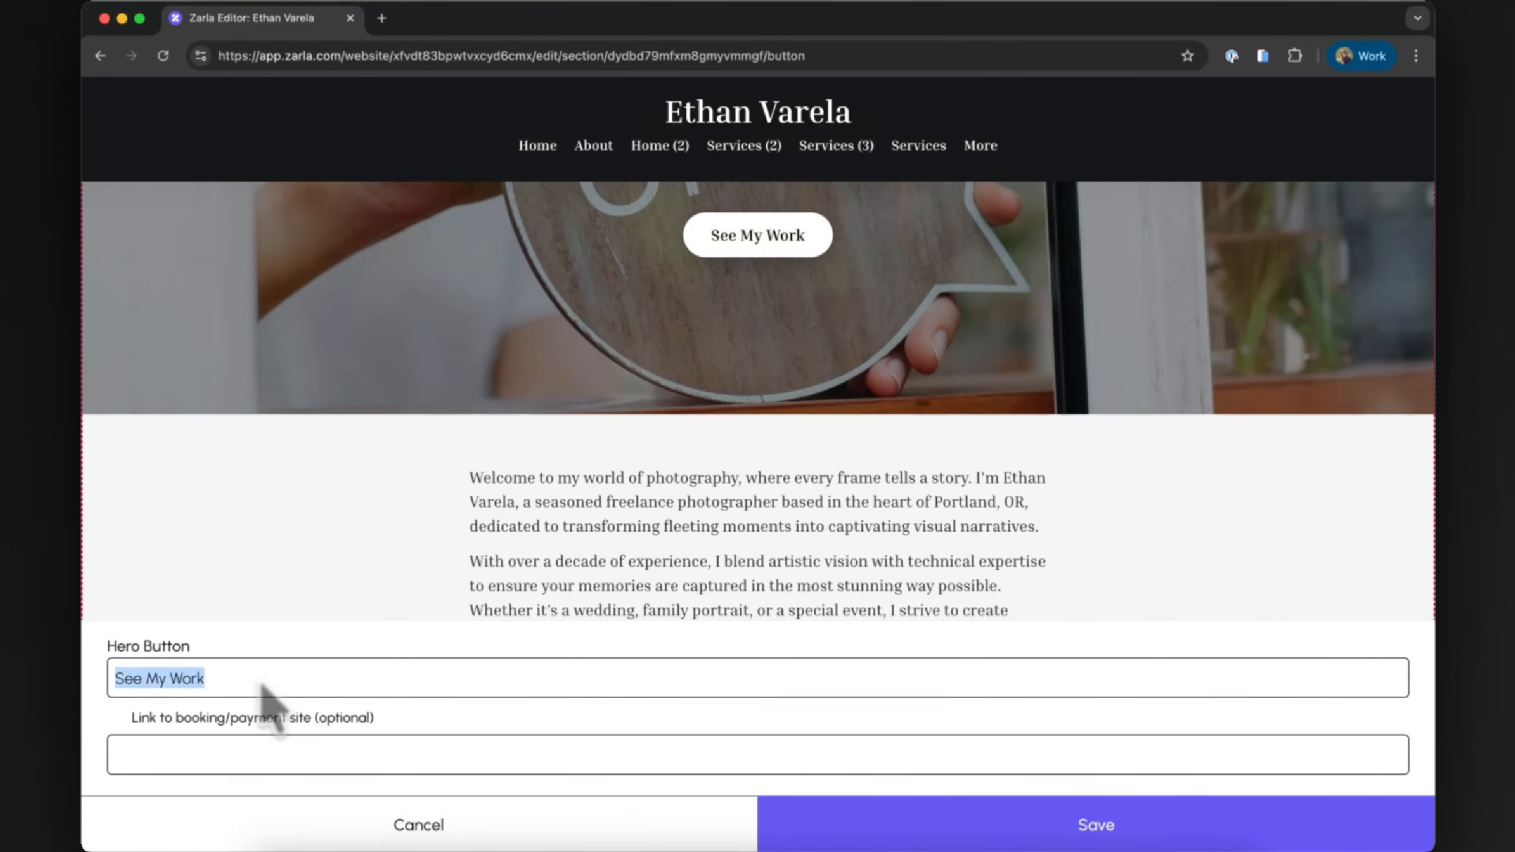
pyautogui.click(906, 836)
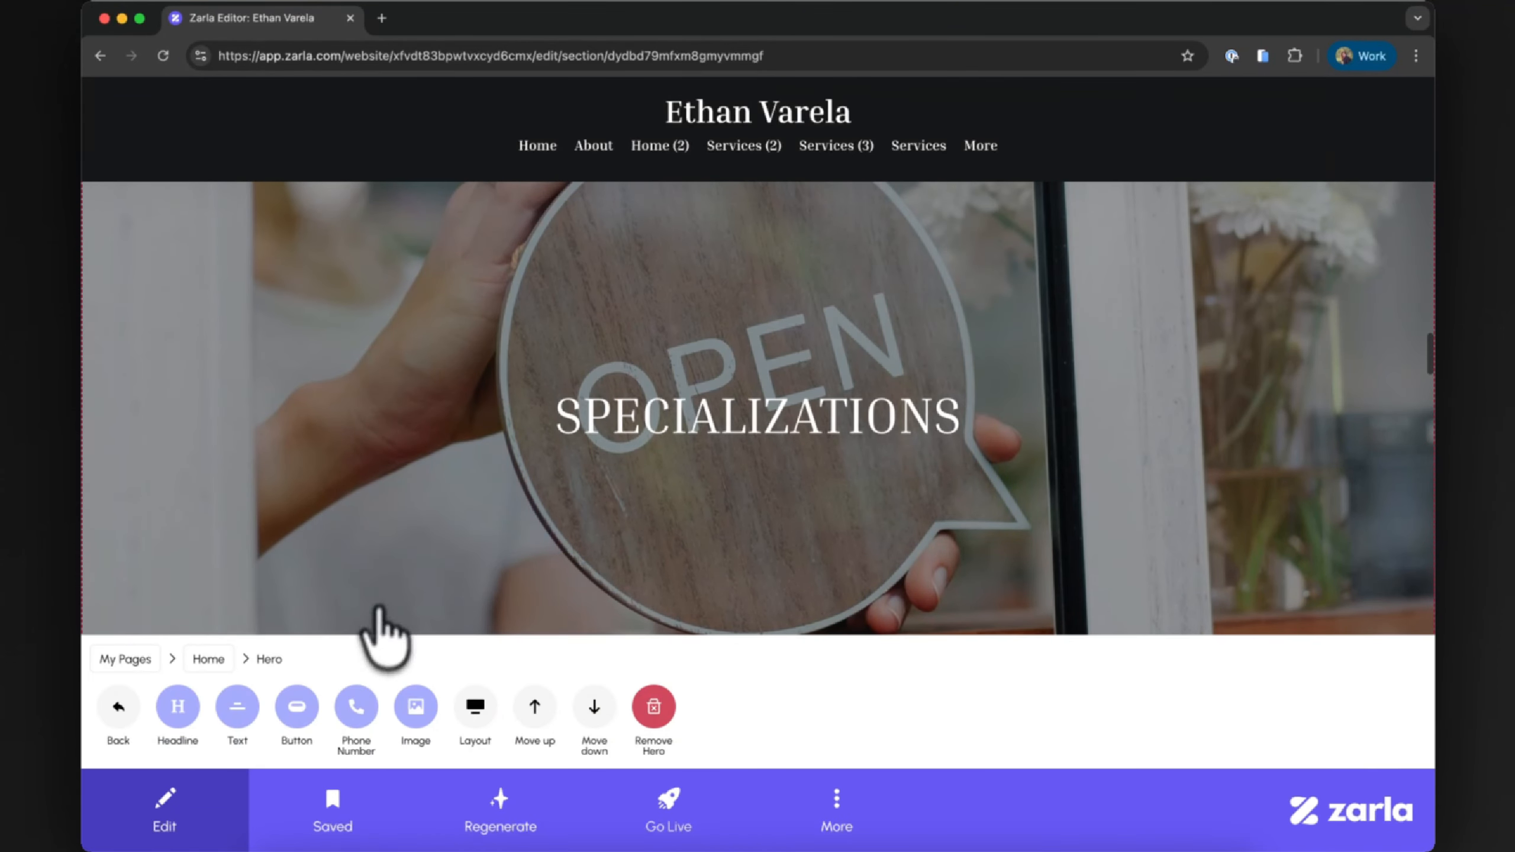
pyautogui.click(403, 700)
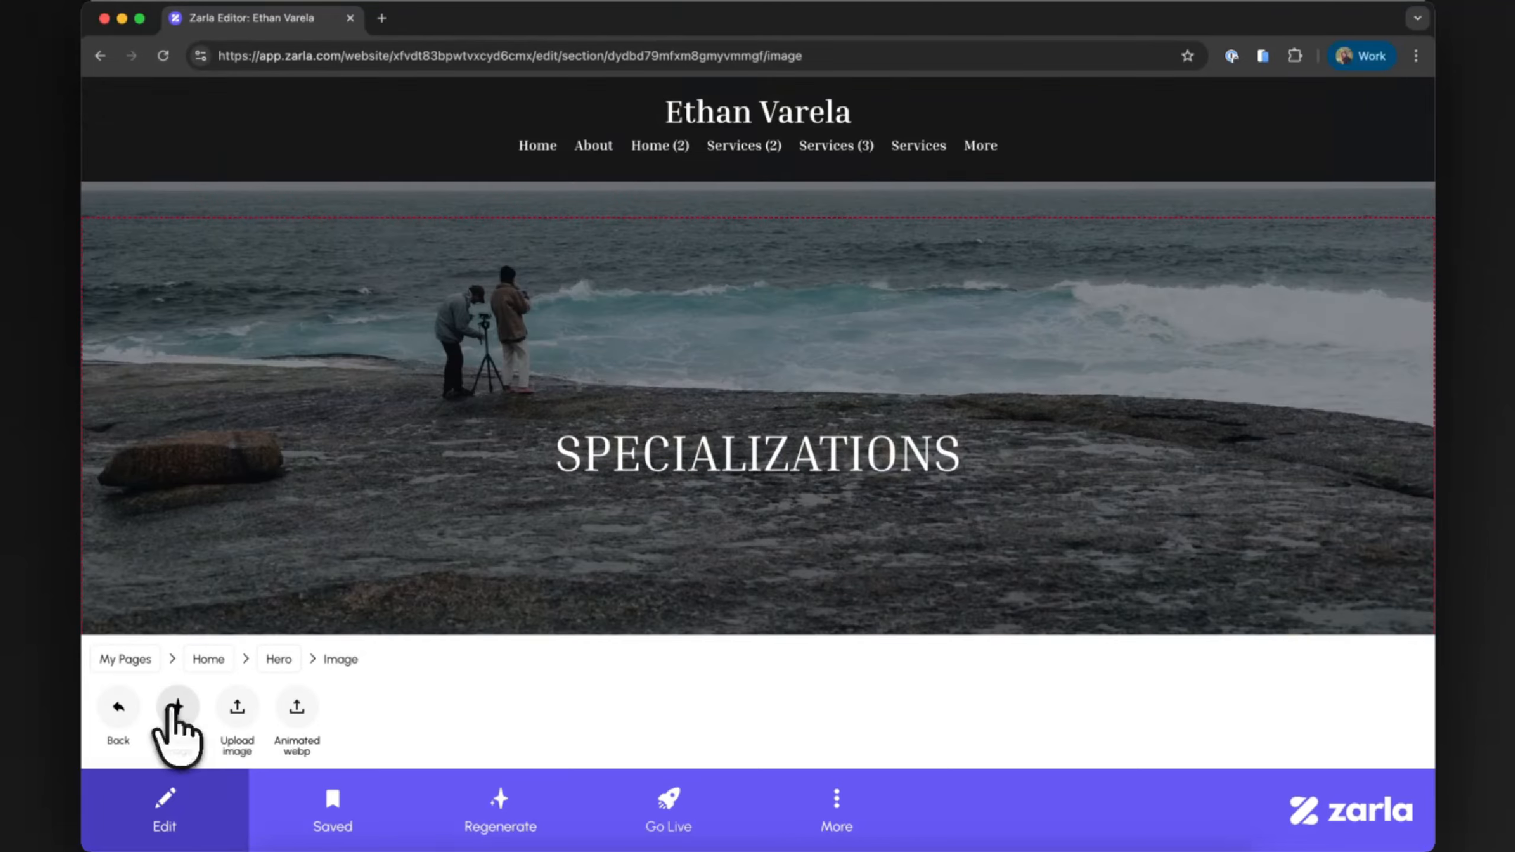
pyautogui.scroll(4, 295, 599)
pyautogui.scroll(-8, 294, 598)
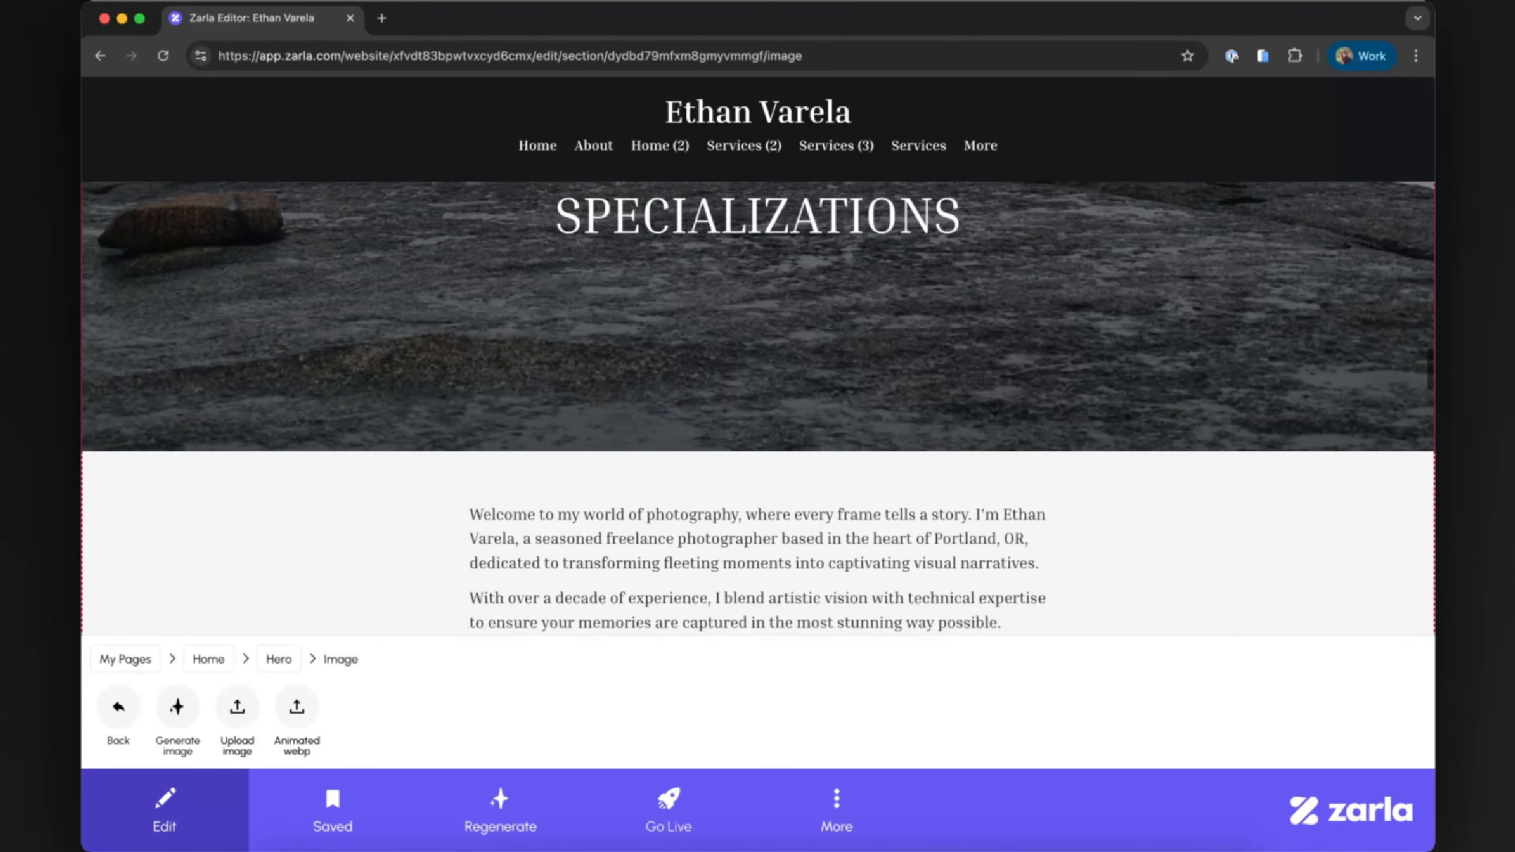
pyautogui.click(119, 710)
# Step: Replace the Specializations hero's text with the paragraph beginning "I specialize in capturing stories through brand, lifestyle, and event photography."
pyautogui.click(232, 716)
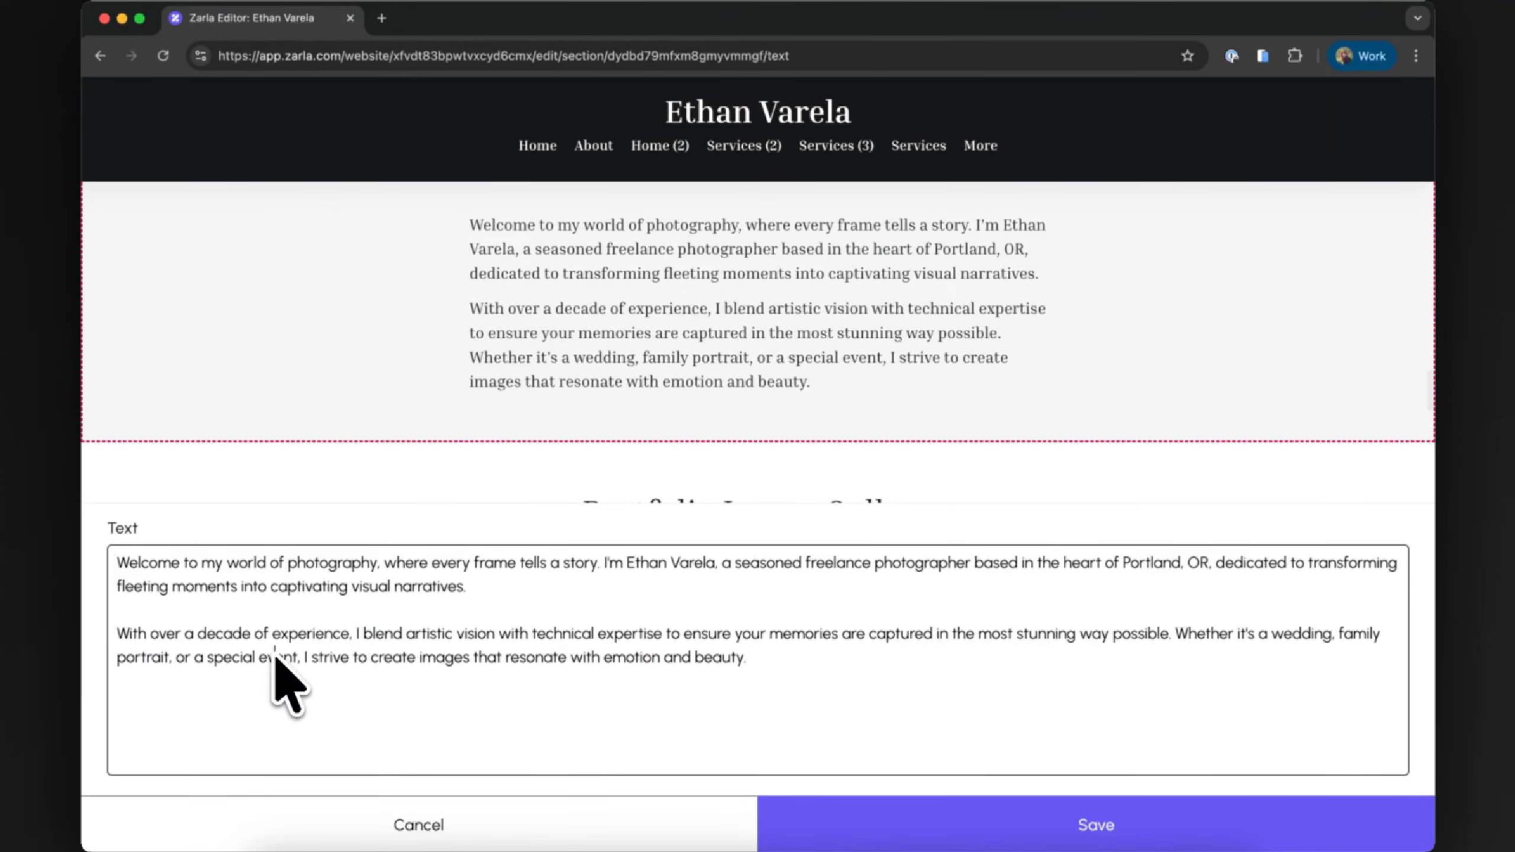
pyautogui.press('super+a')
pyautogui.write("I specialize in capturing stories through brand, lifestyle, and event photography. Whether I'm styling products for a small business, creating relaxed portraits, or documenting meaningful celebrations, I focus on genuine moments, thoughtful composition, and natural light to bring each subject to life.")
pyautogui.click(901, 797)
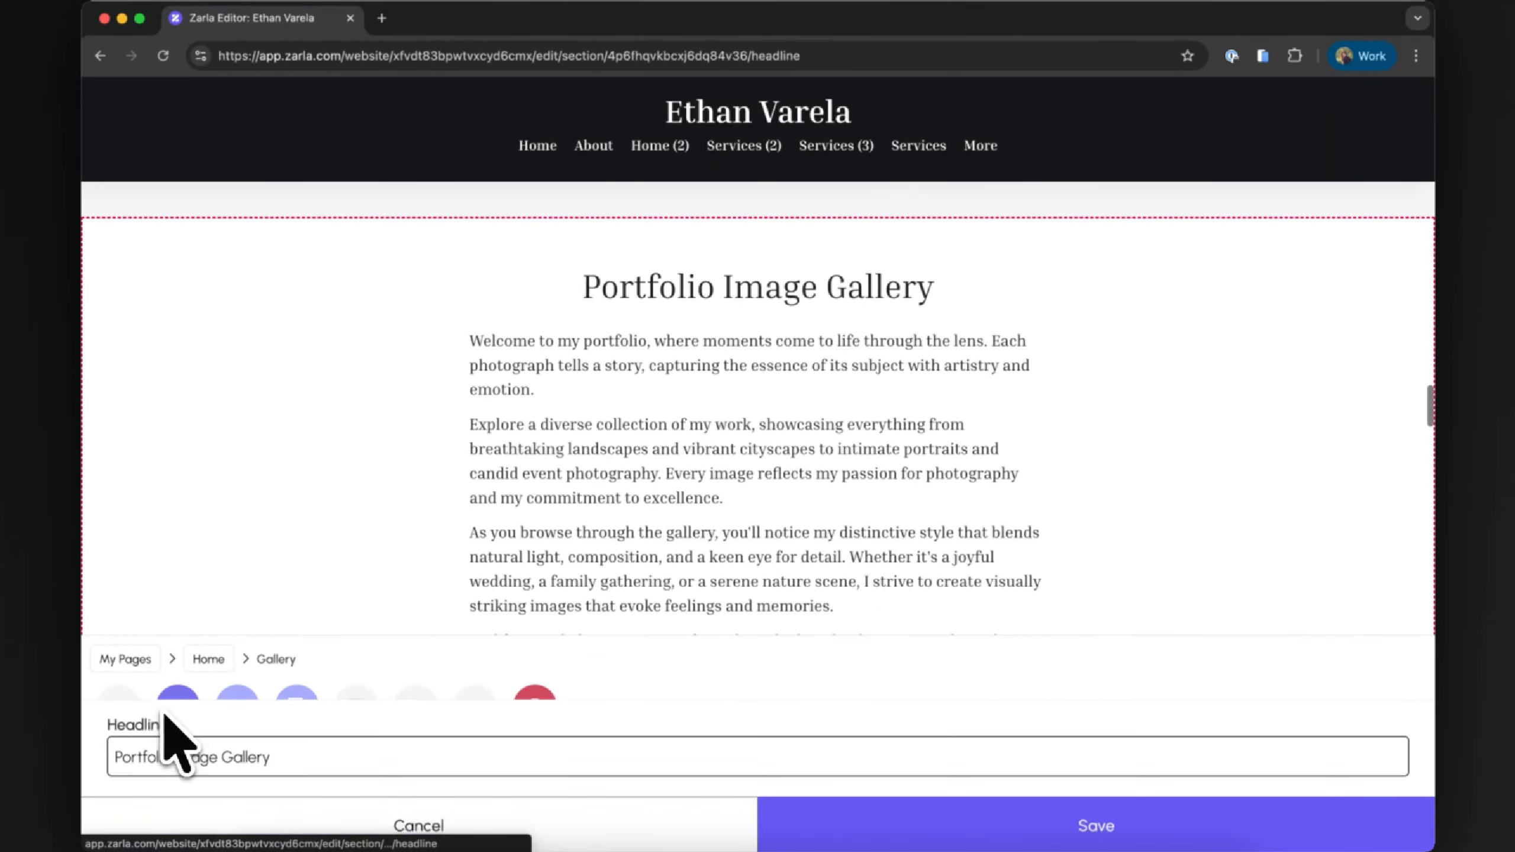
# Step: Retitle the gallery "Brand & Product Photography" and replace its text with the paragraph beginning "Working closely with startups and small businesses"
pyautogui.doubleClick(196, 757)
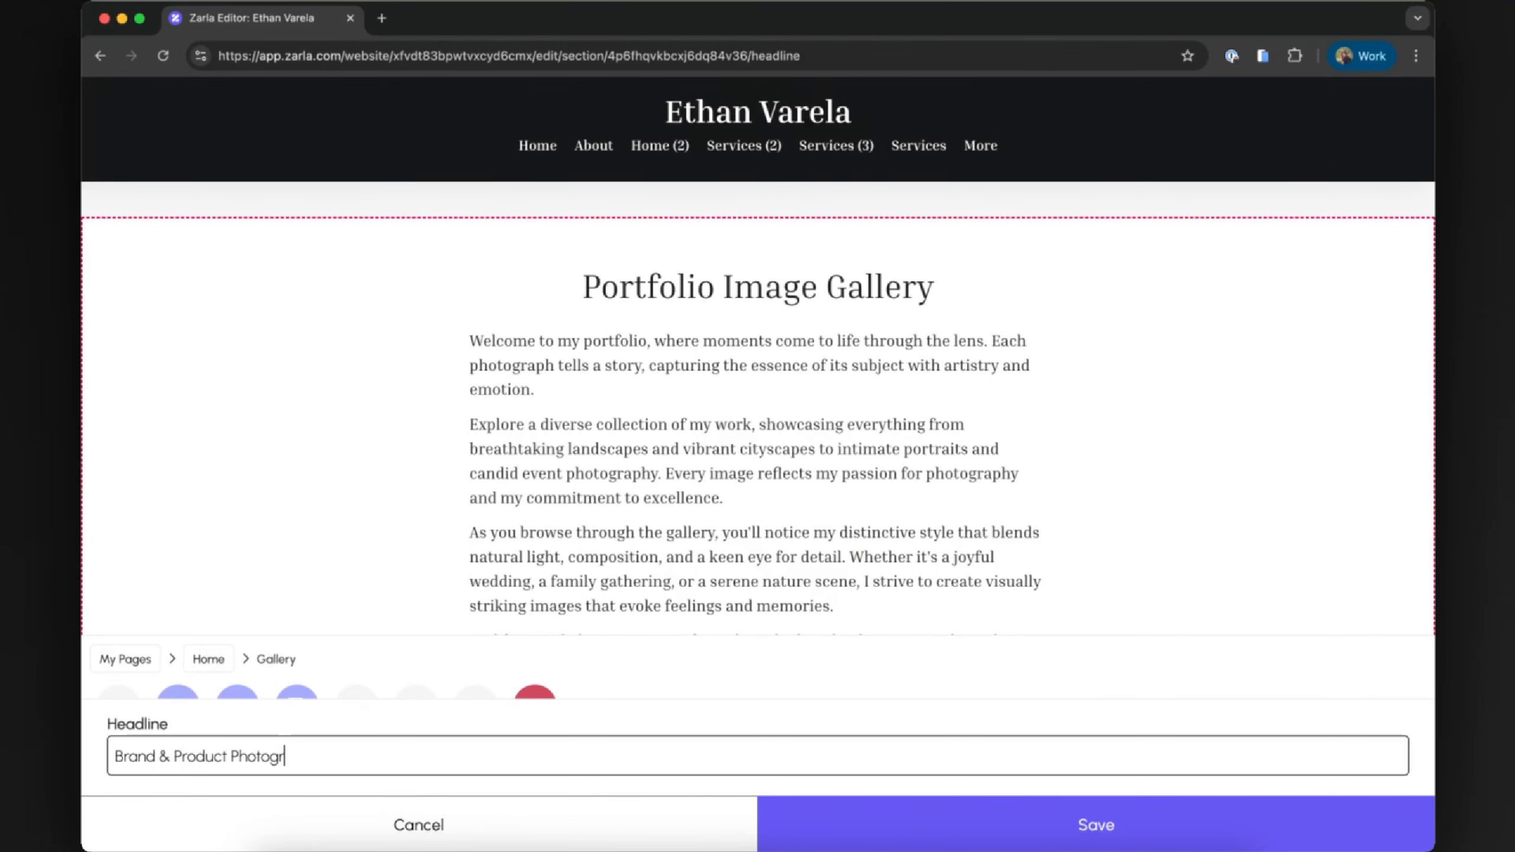
pyautogui.click(772, 827)
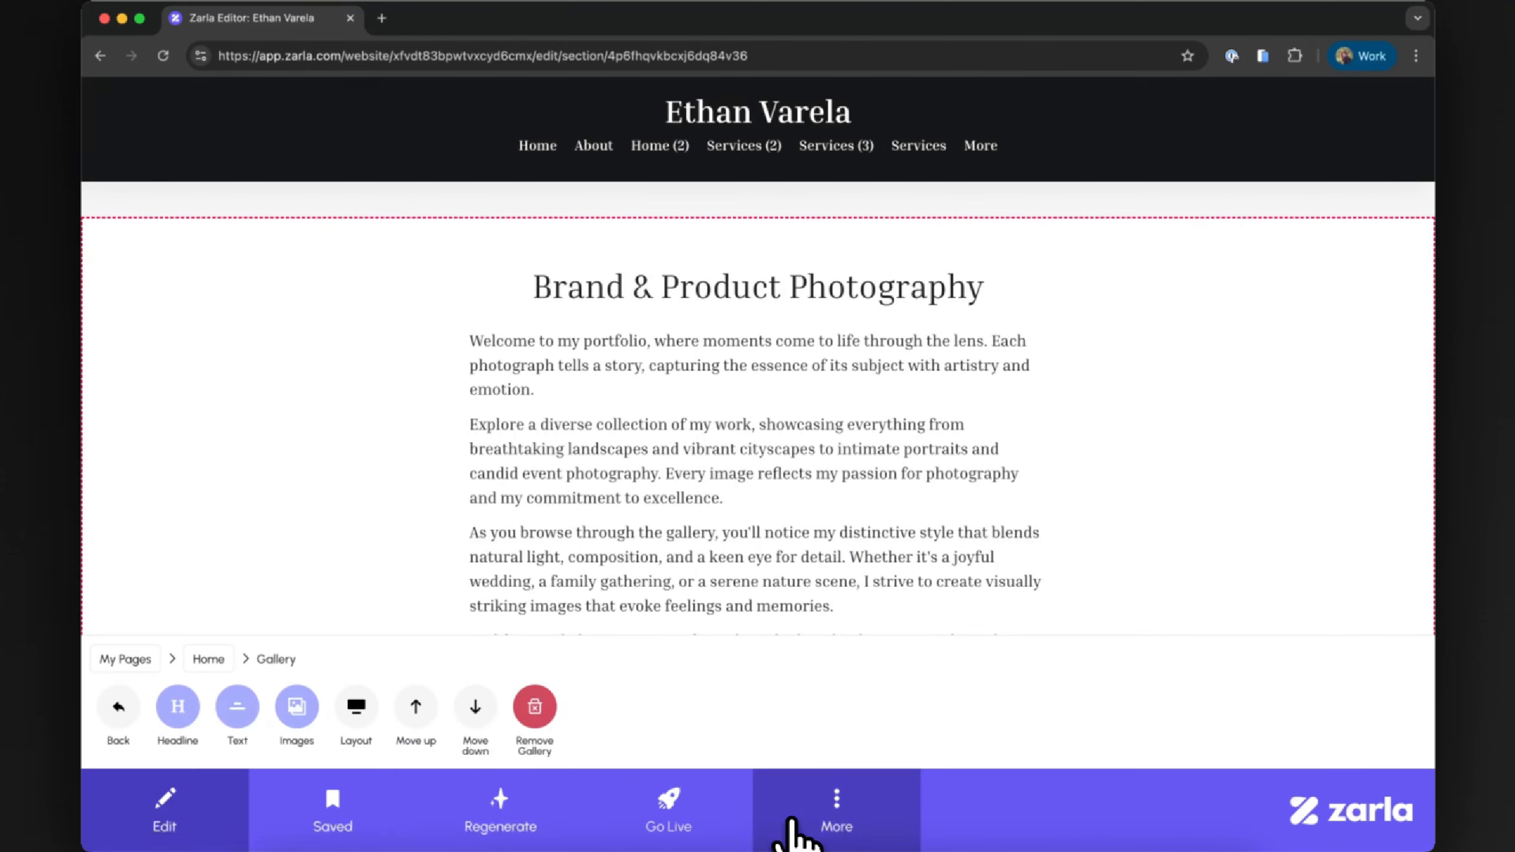
pyautogui.click(232, 722)
pyautogui.press('super+a')
pyautogui.write('Working closely with startups and small businesses, I help translate their brand identity into compelling visual narratives. From artisan coffee houses and farm-to-table delis to handmade jewelry boutiques and indie fashion labels, I create images that enhance online presence and customer connection.')
pyautogui.click(962, 827)
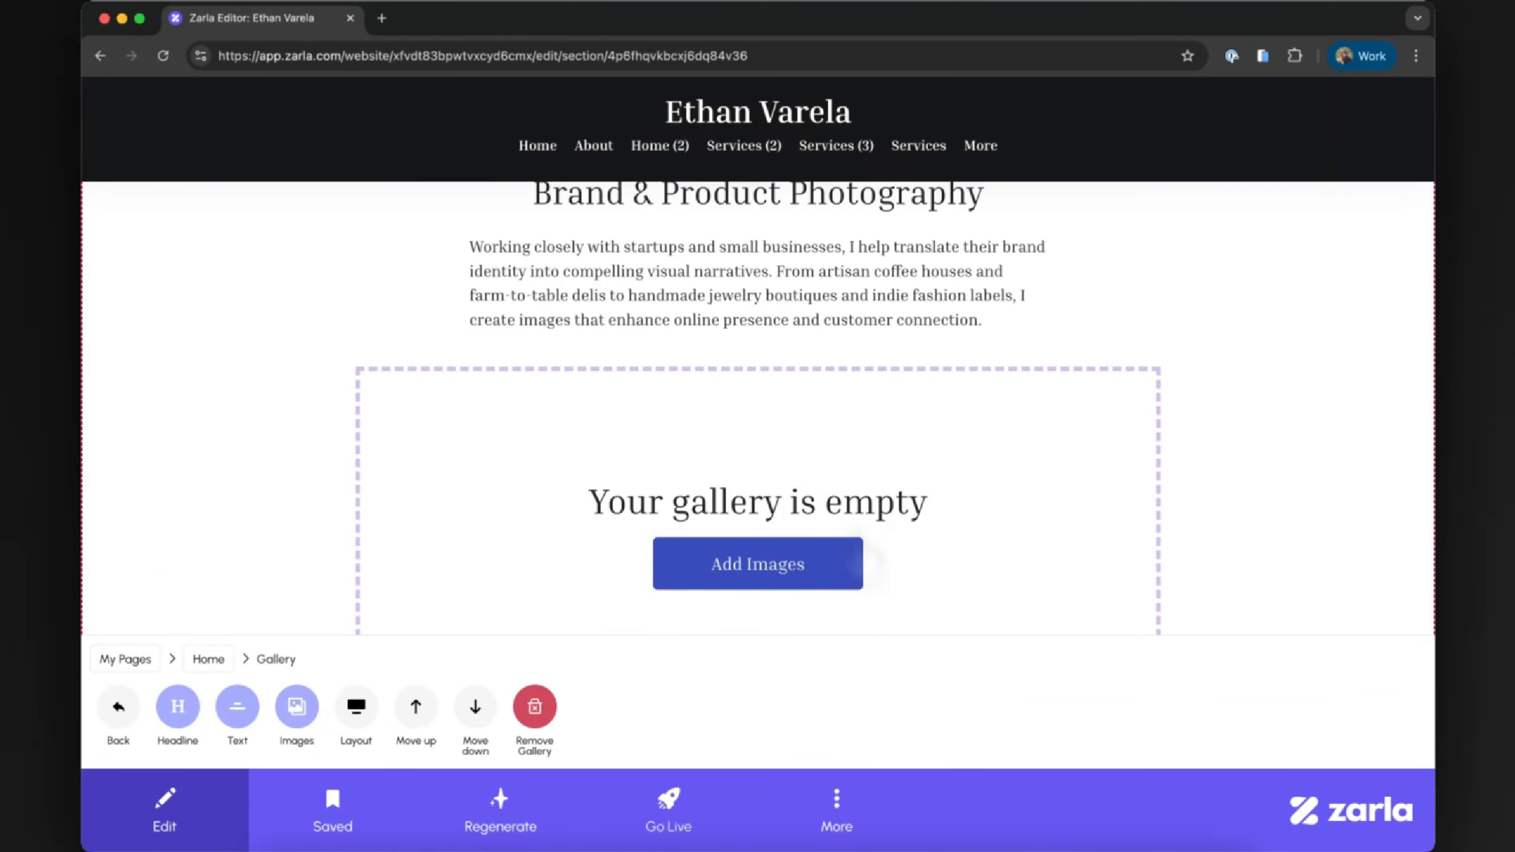
# Step: Upload nine brand and product photos to the empty gallery, including the café, boutique, jewelry, candle packaging, barista, sneakers and fashion flat-lay images
pyautogui.click(751, 573)
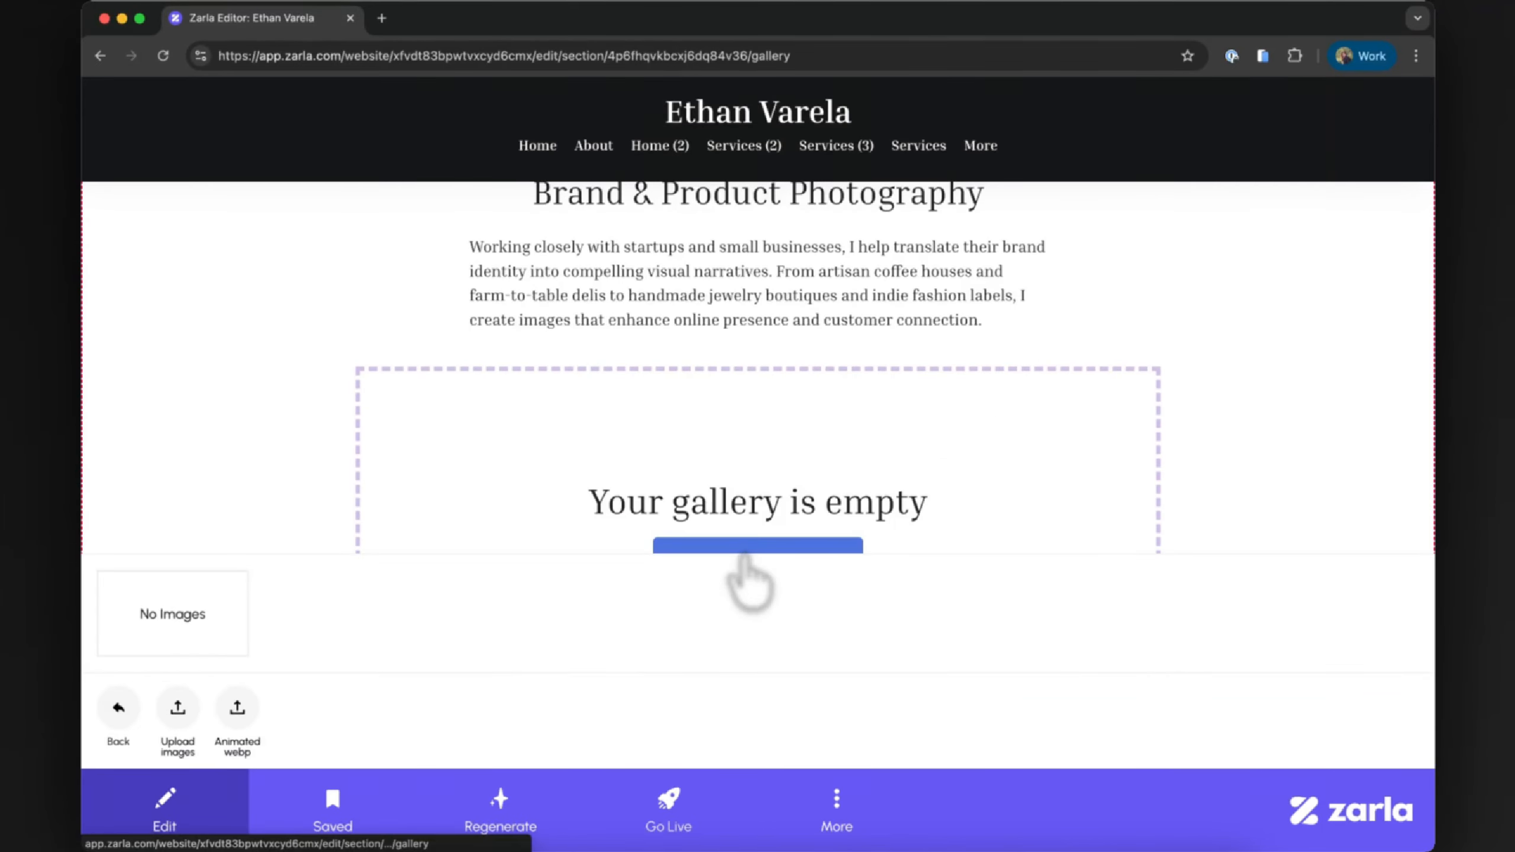
pyautogui.click(177, 711)
pyautogui.scroll(-5, 855, 391)
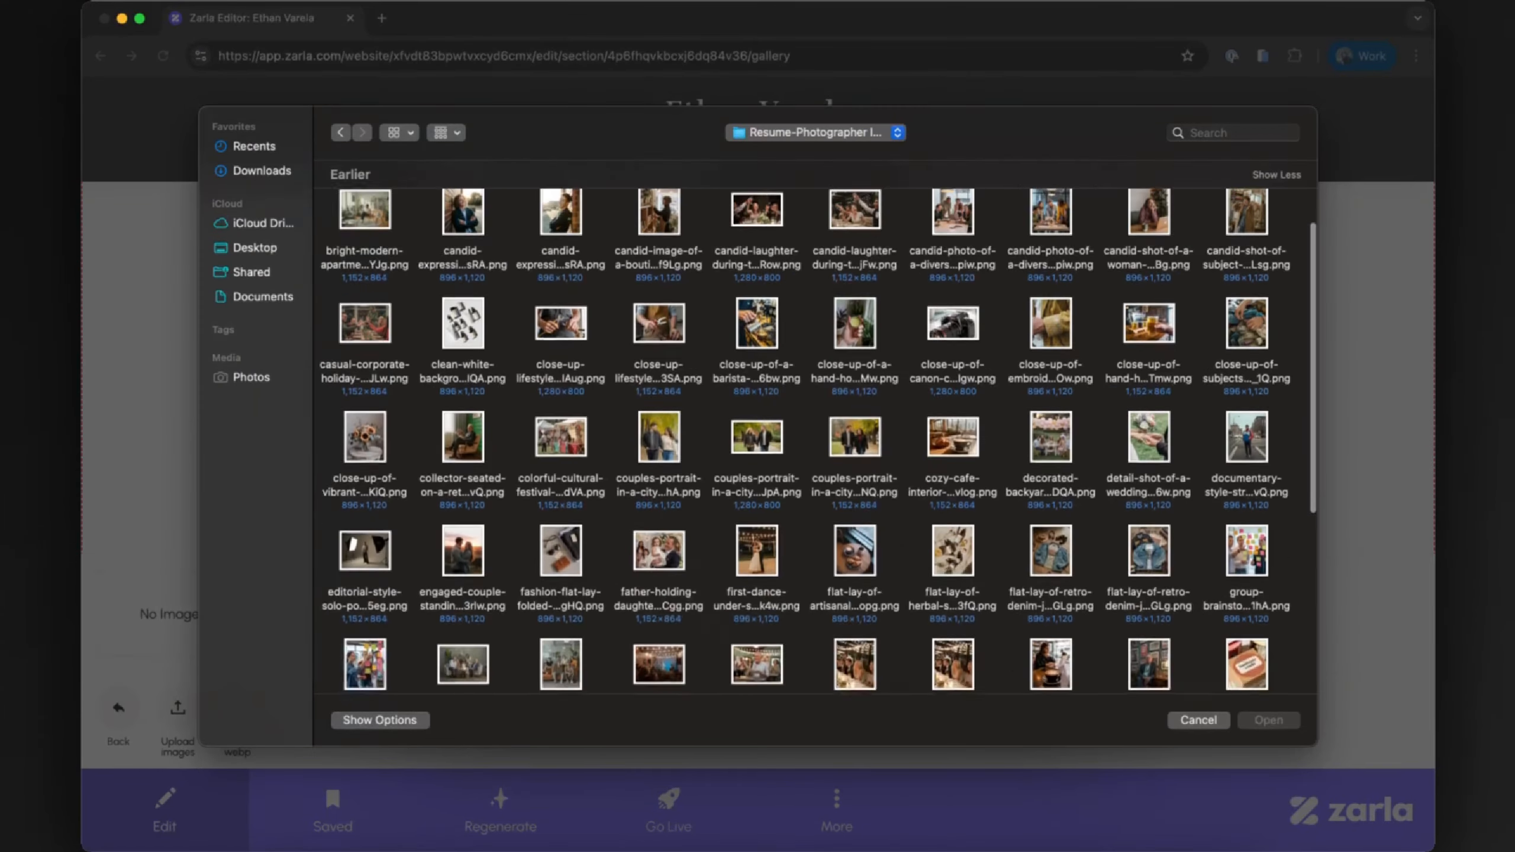
pyautogui.click(854, 389)
pyautogui.scroll(-3, 855, 392)
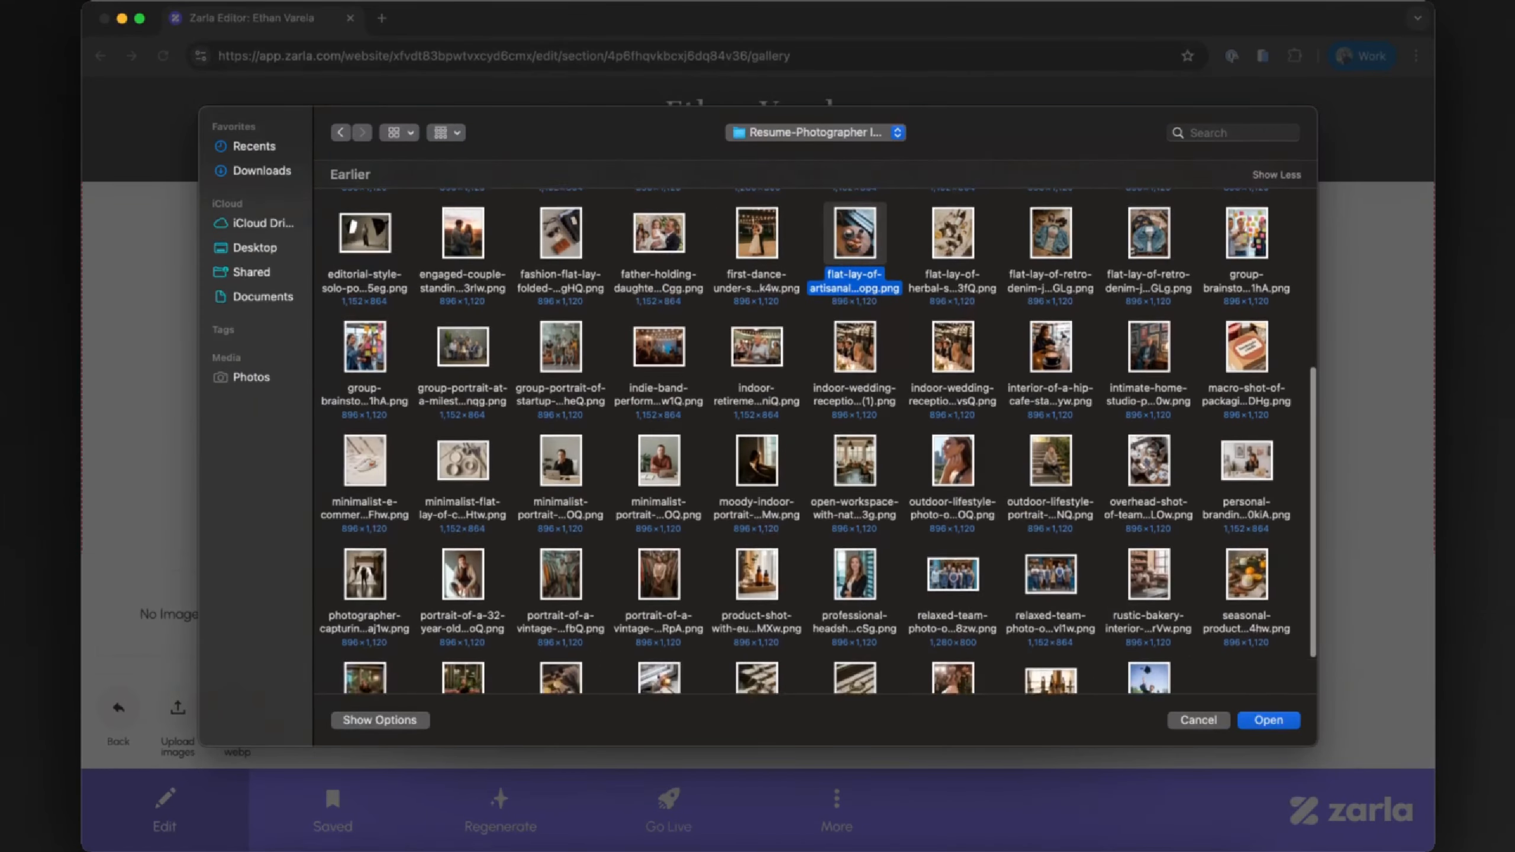
pyautogui.scroll(7, 855, 392)
pyautogui.scroll(1, 659, 358)
pyautogui.keyDown('super'); pyautogui.click(659, 346); pyautogui.keyUp('super')
pyautogui.scroll(-7, 659, 359)
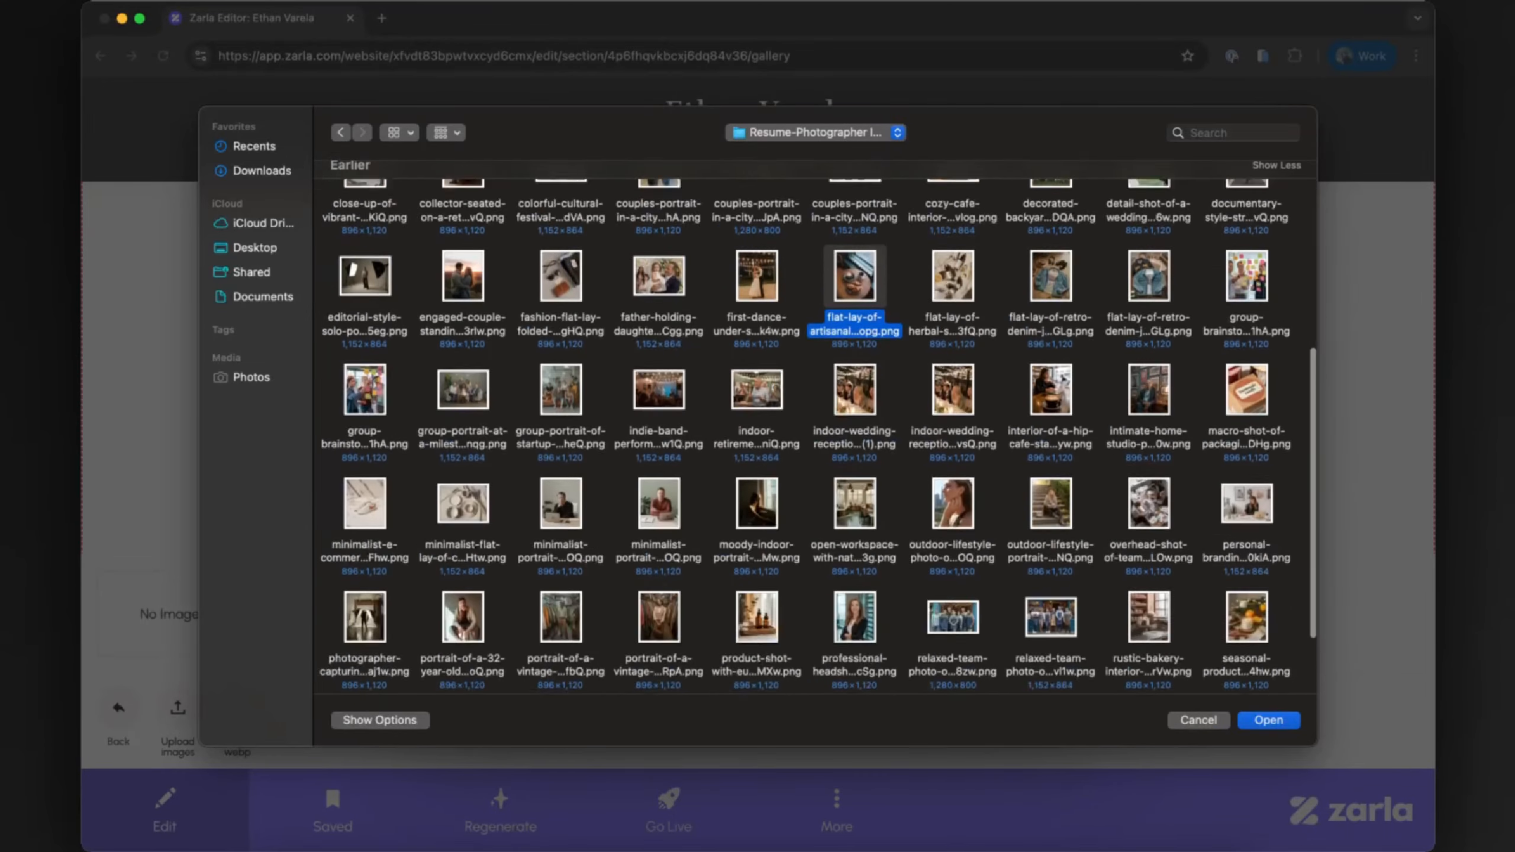
pyautogui.scroll(7, 659, 358)
pyautogui.scroll(-3, 805, 575)
pyautogui.keyDown('super'); pyautogui.click(560, 566); pyautogui.keyUp('super')
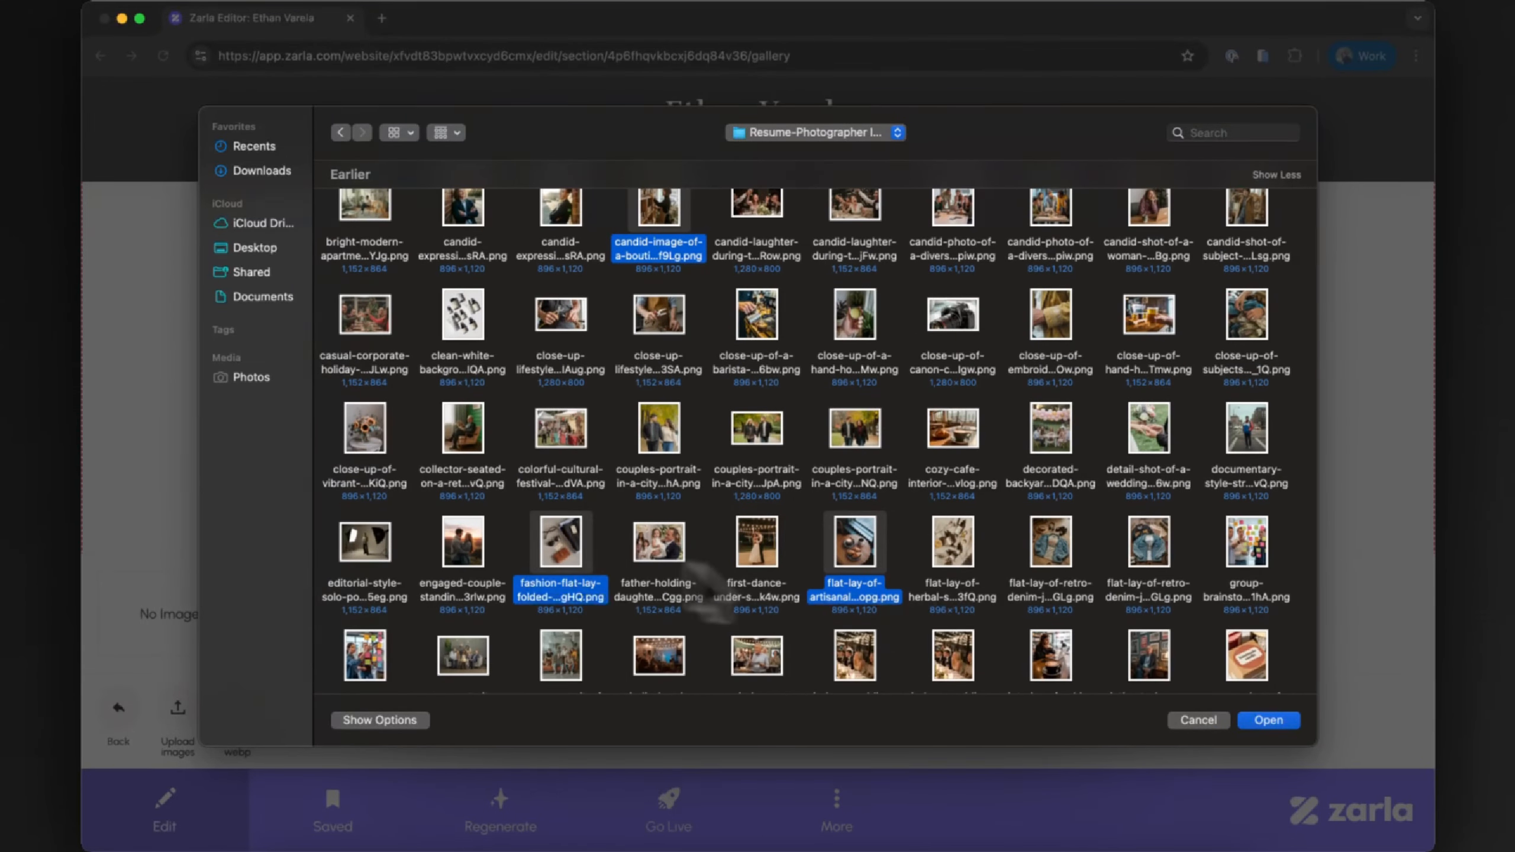
pyautogui.scroll(2, 758, 442)
pyautogui.scroll(-5, 758, 442)
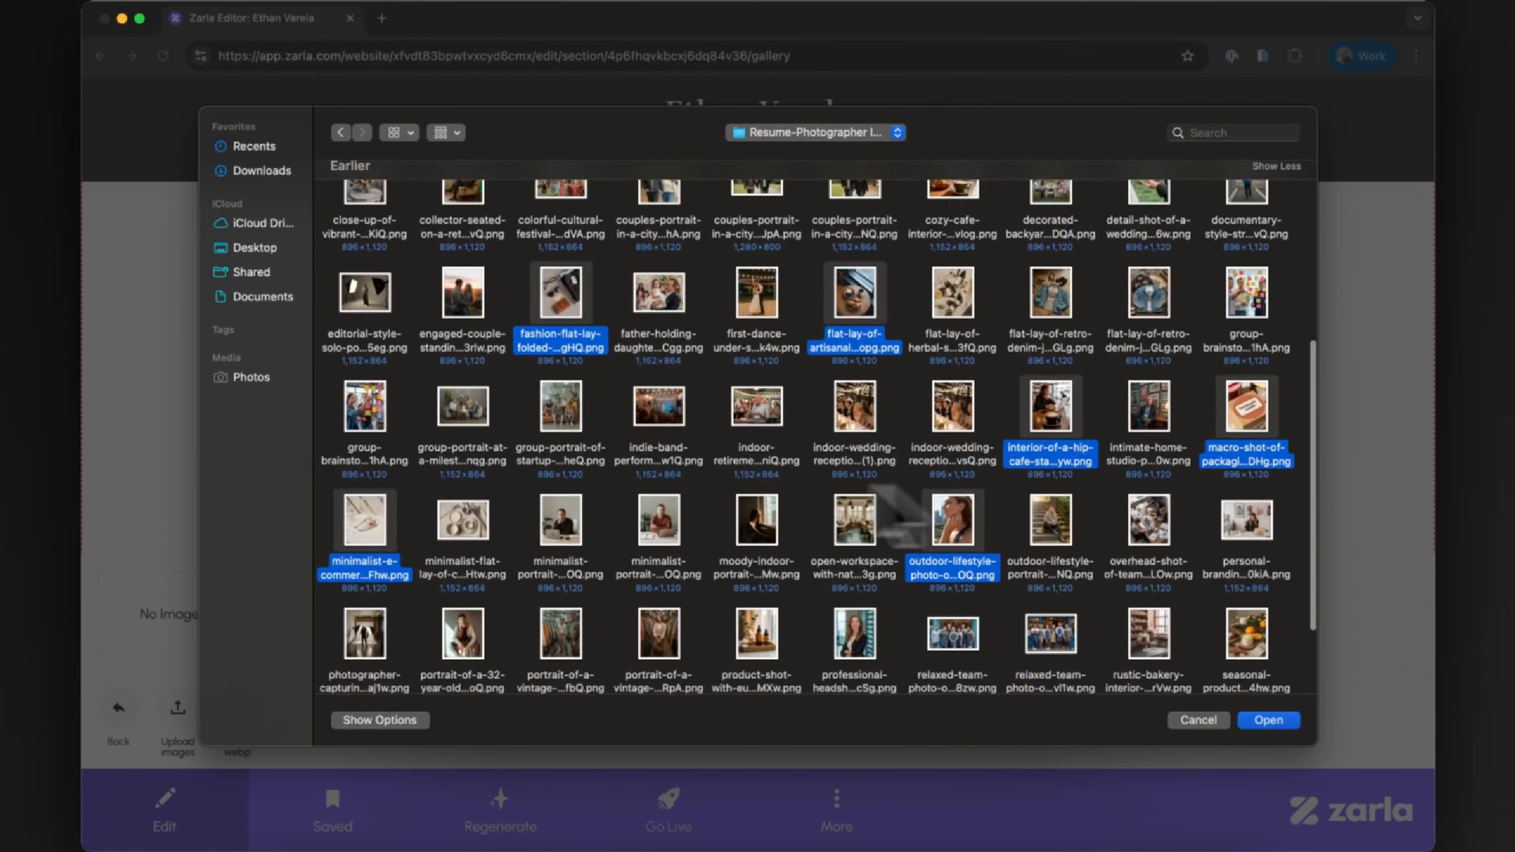
pyautogui.scroll(-3, 894, 516)
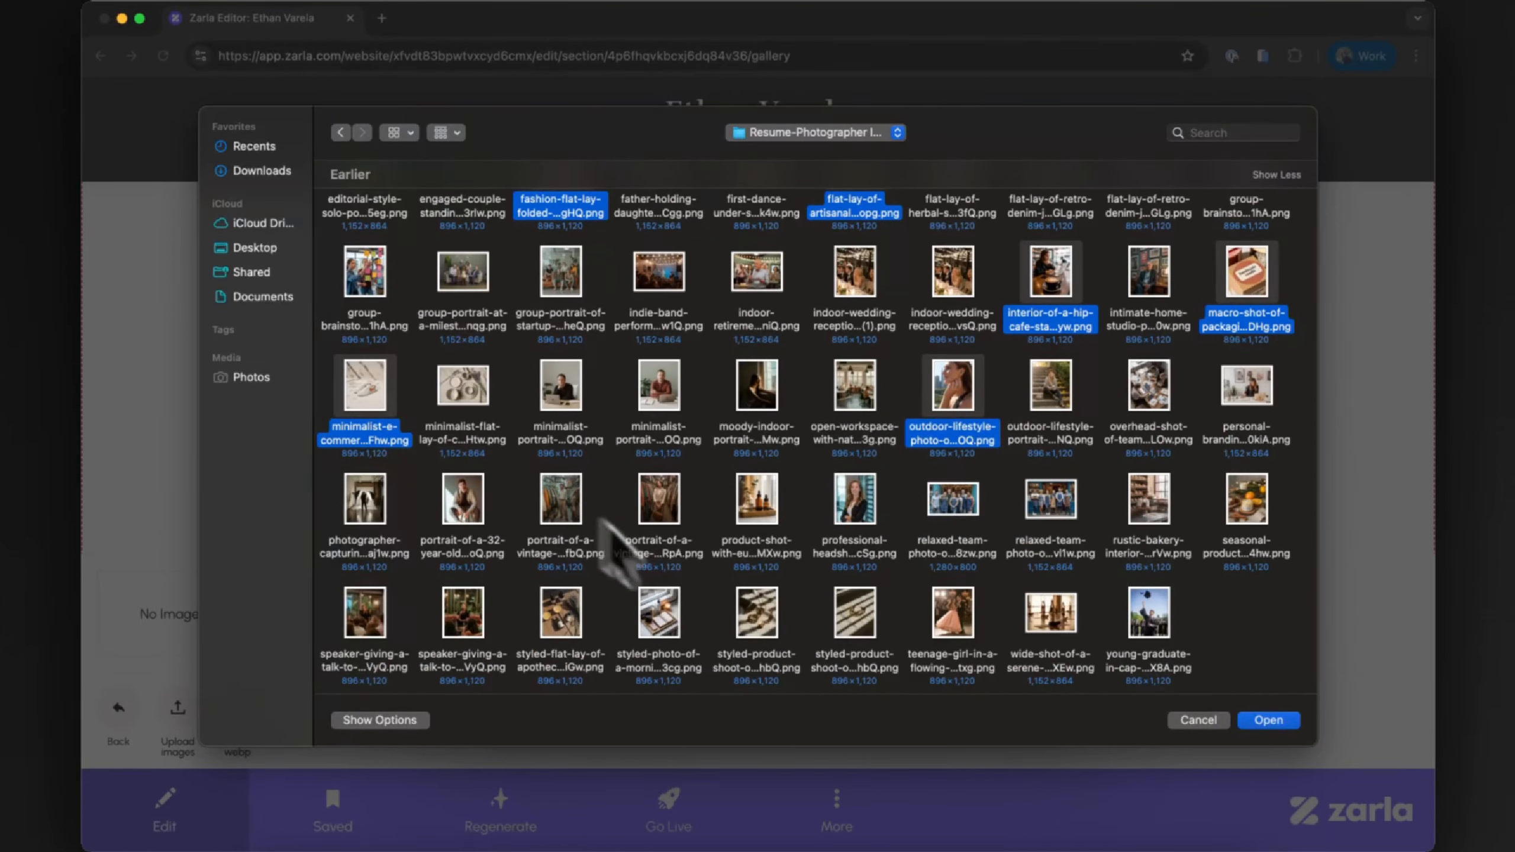
pyautogui.scroll(5, 815, 441)
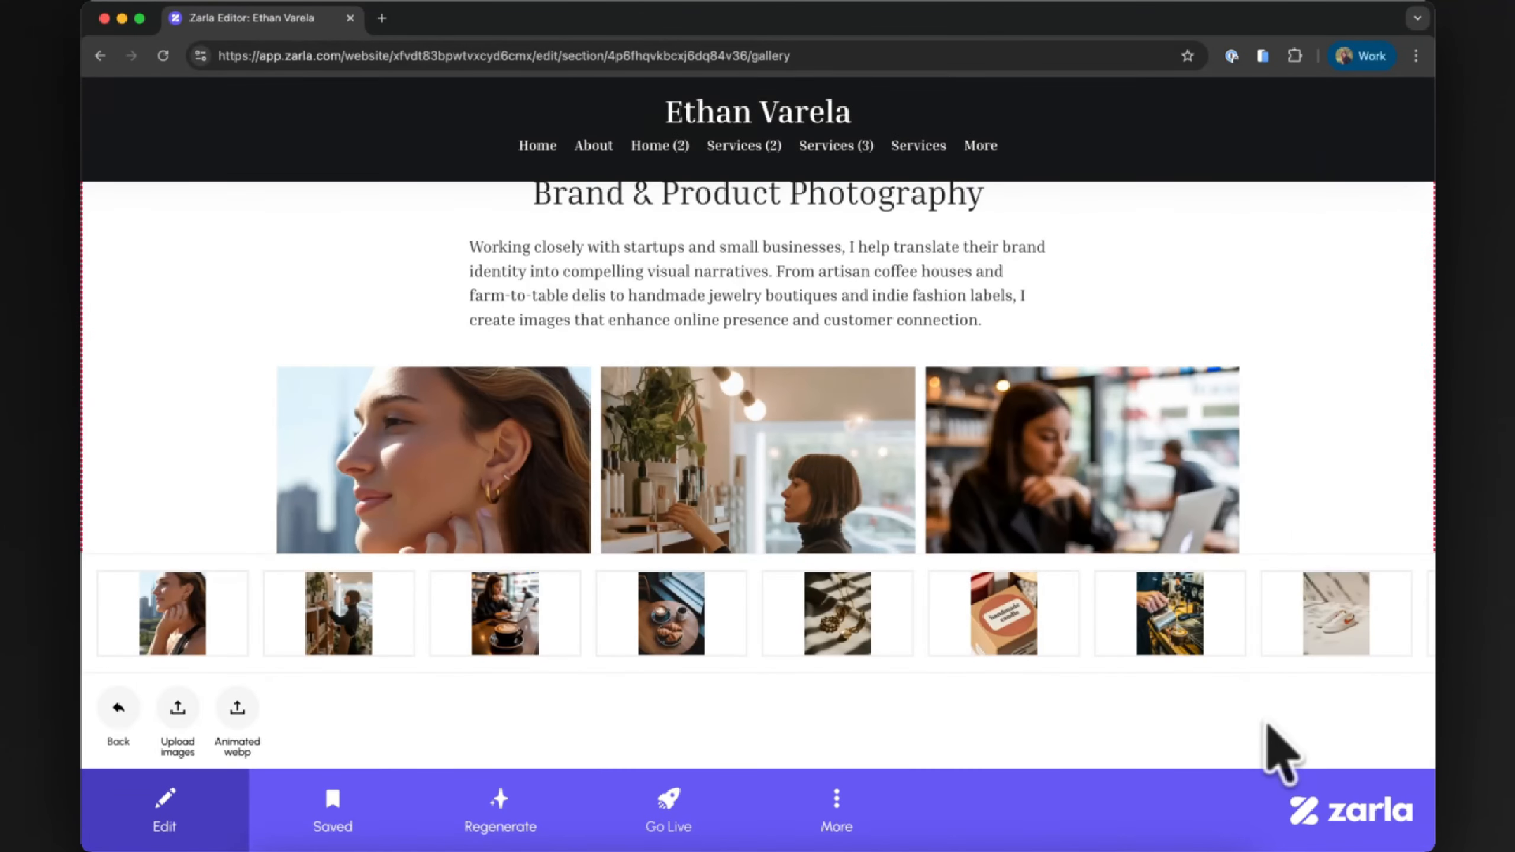
# Step: Move the coffee-and-croissant photo to first place in the gallery and the boutique shop photo to second
pyautogui.scroll(-10, 1320, 513)
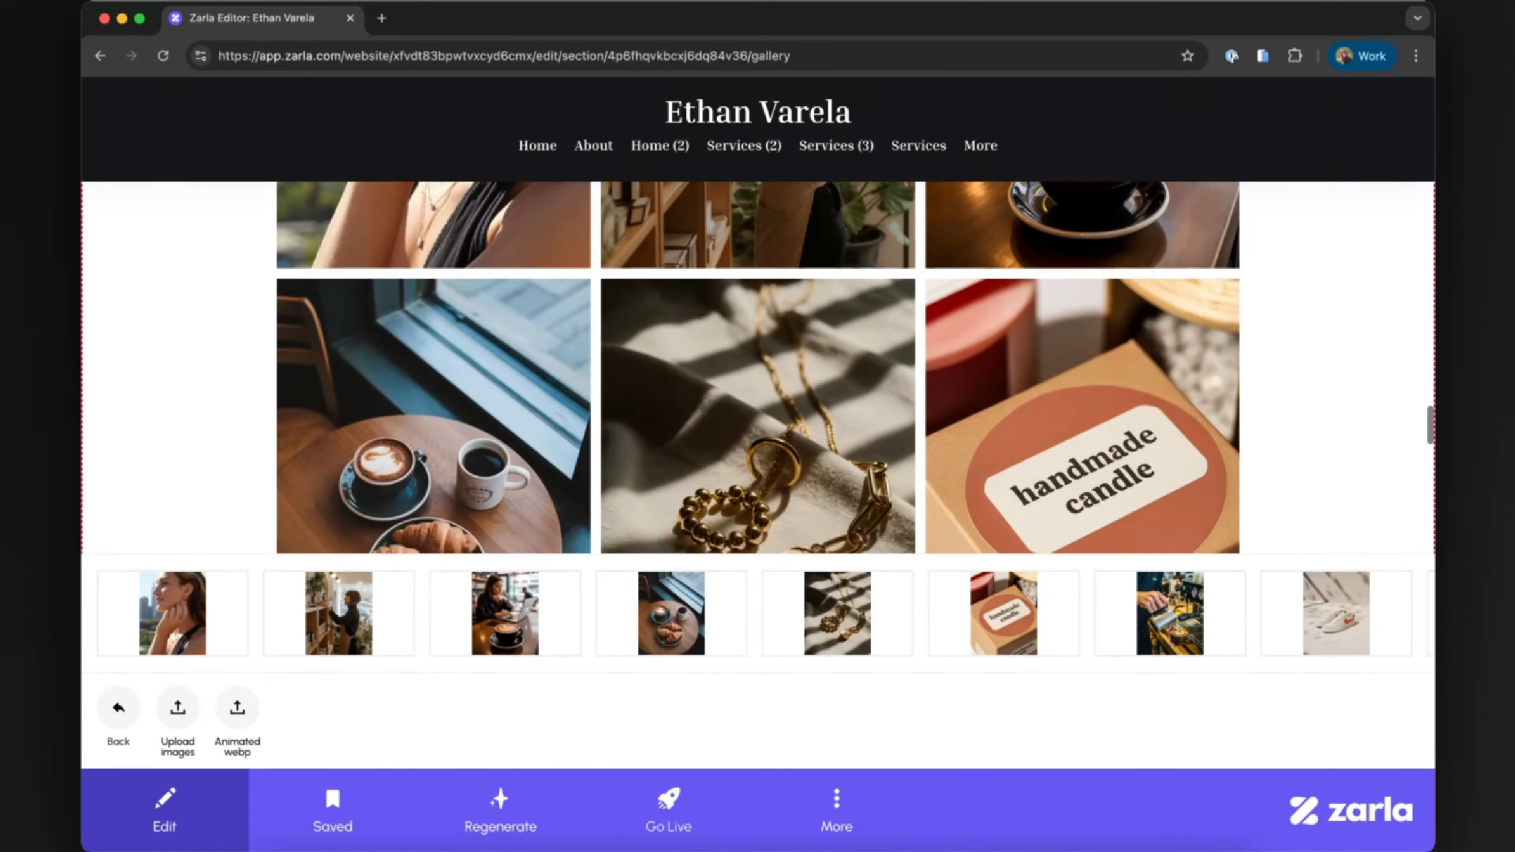
pyautogui.scroll(-5, 1274, 504)
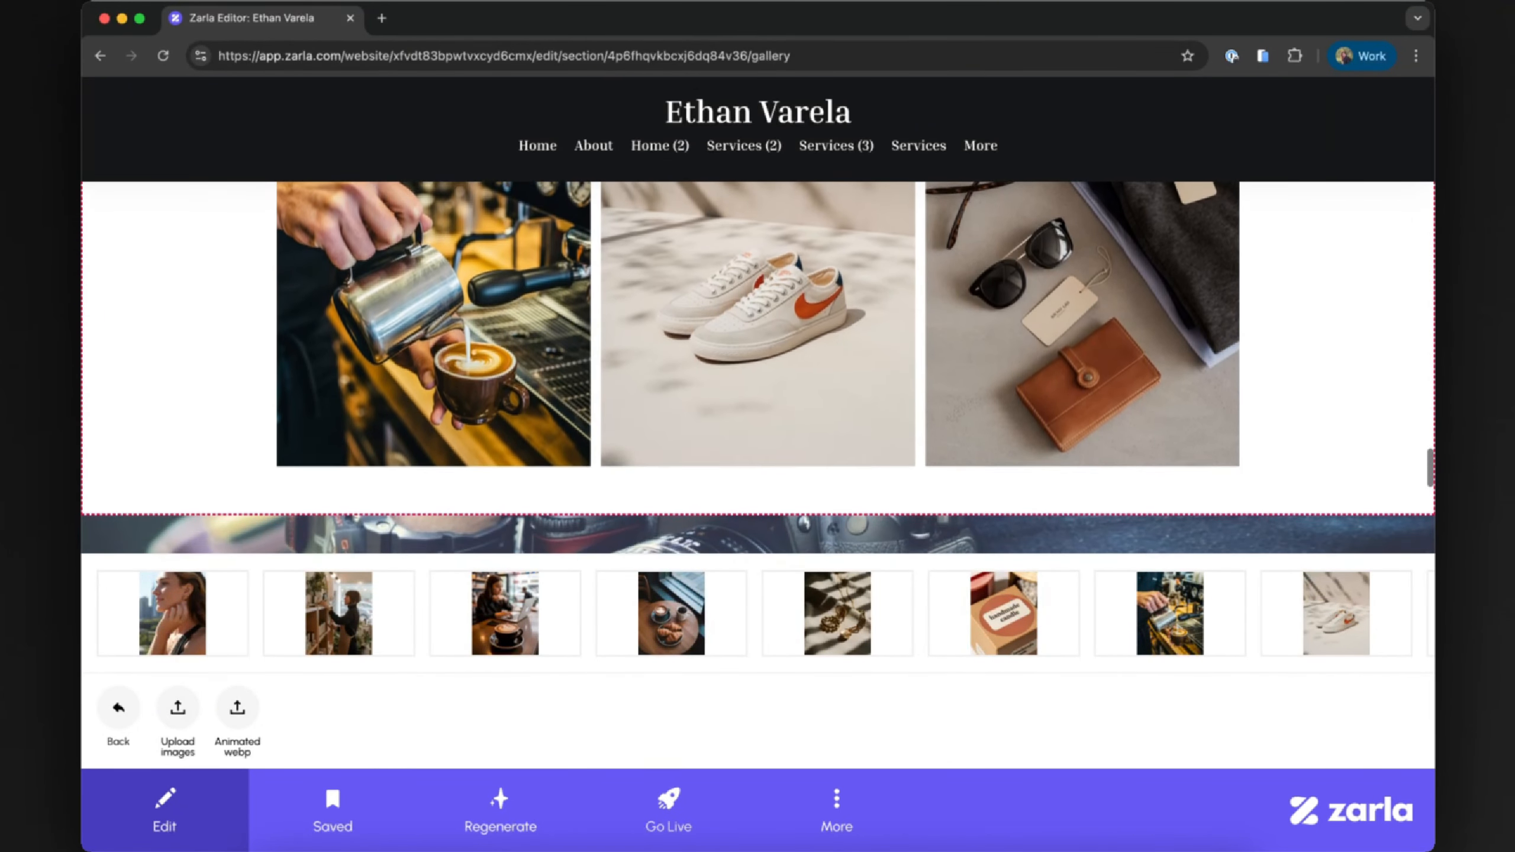
pyautogui.click(698, 627)
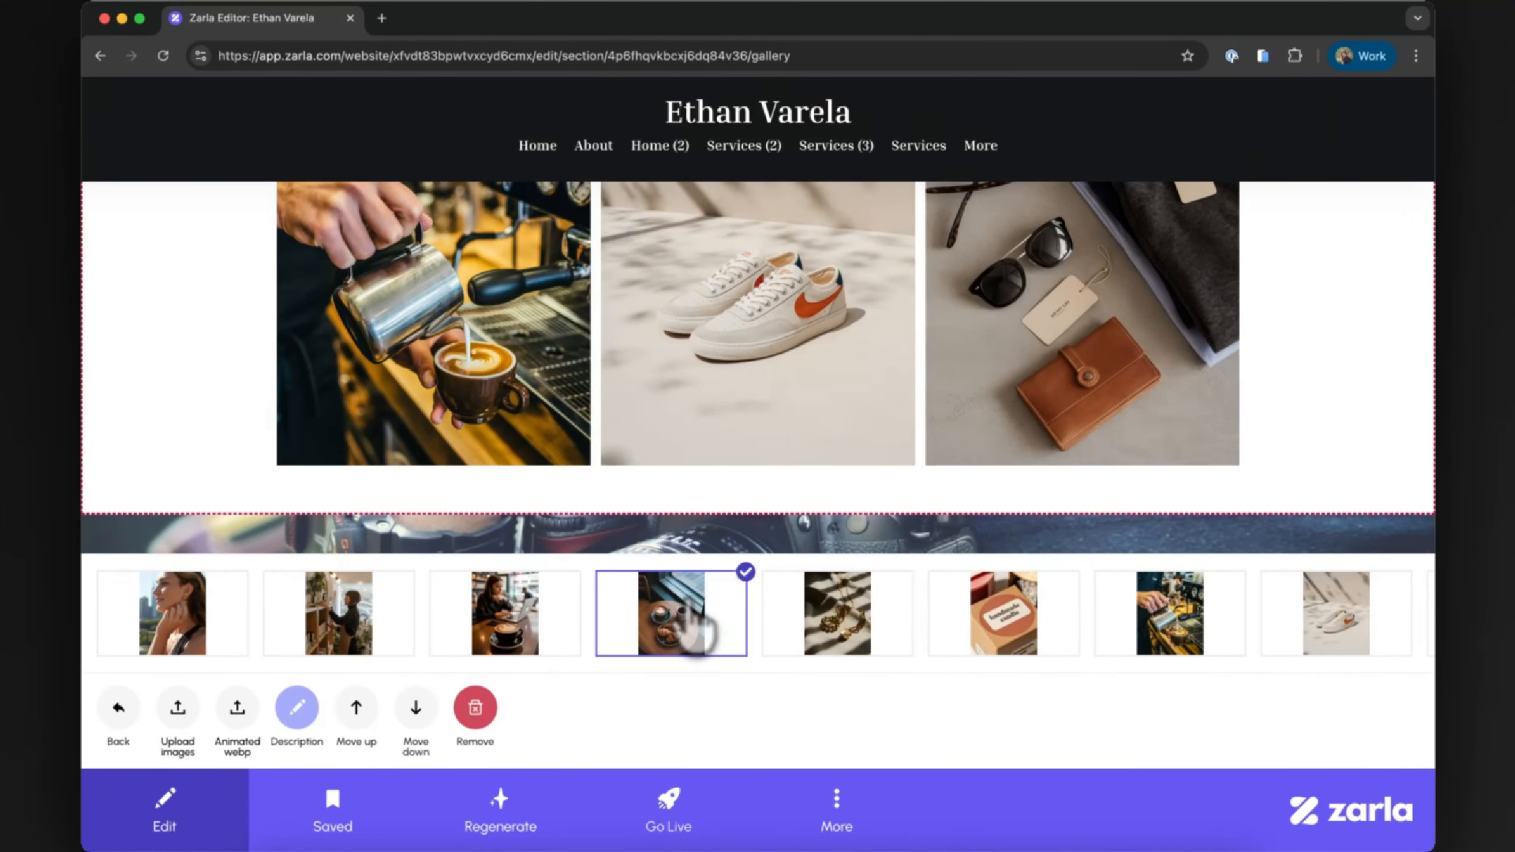
pyautogui.click(357, 707)
pyautogui.click(357, 708)
pyautogui.click(358, 711)
pyautogui.click(519, 627)
pyautogui.click(358, 711)
# Step: Move the fashion flat-lay photo with sunglasses and leather wallet up to third place in the gallery
pyautogui.hscroll(2, 822, 633)
pyautogui.click(1337, 615)
pyautogui.click(358, 709)
pyautogui.click(358, 709)
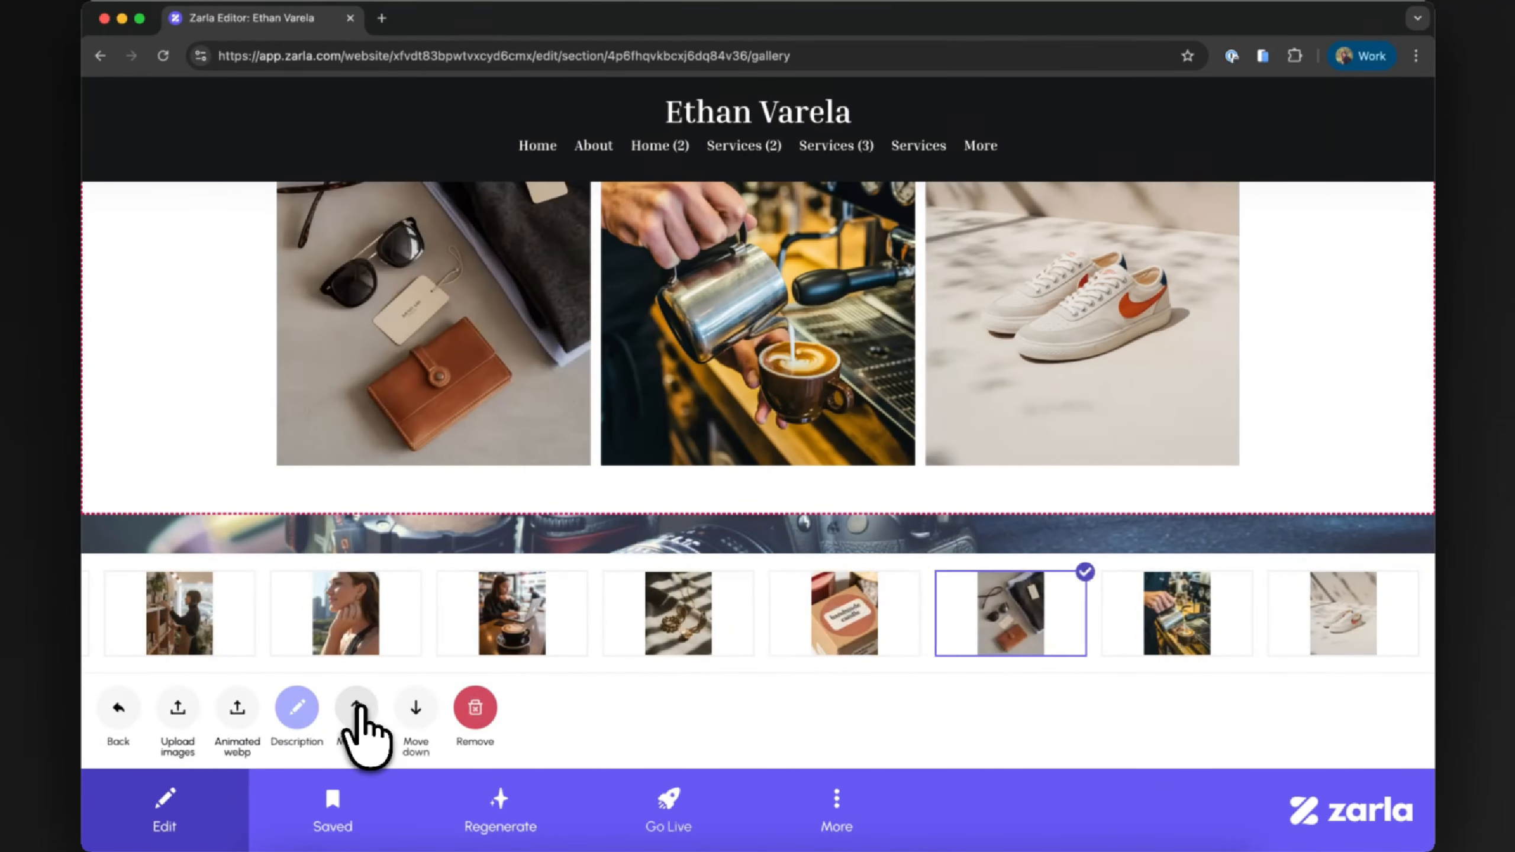
pyautogui.click(359, 709)
pyautogui.click(358, 709)
pyautogui.click(358, 709)
pyautogui.click(358, 709)
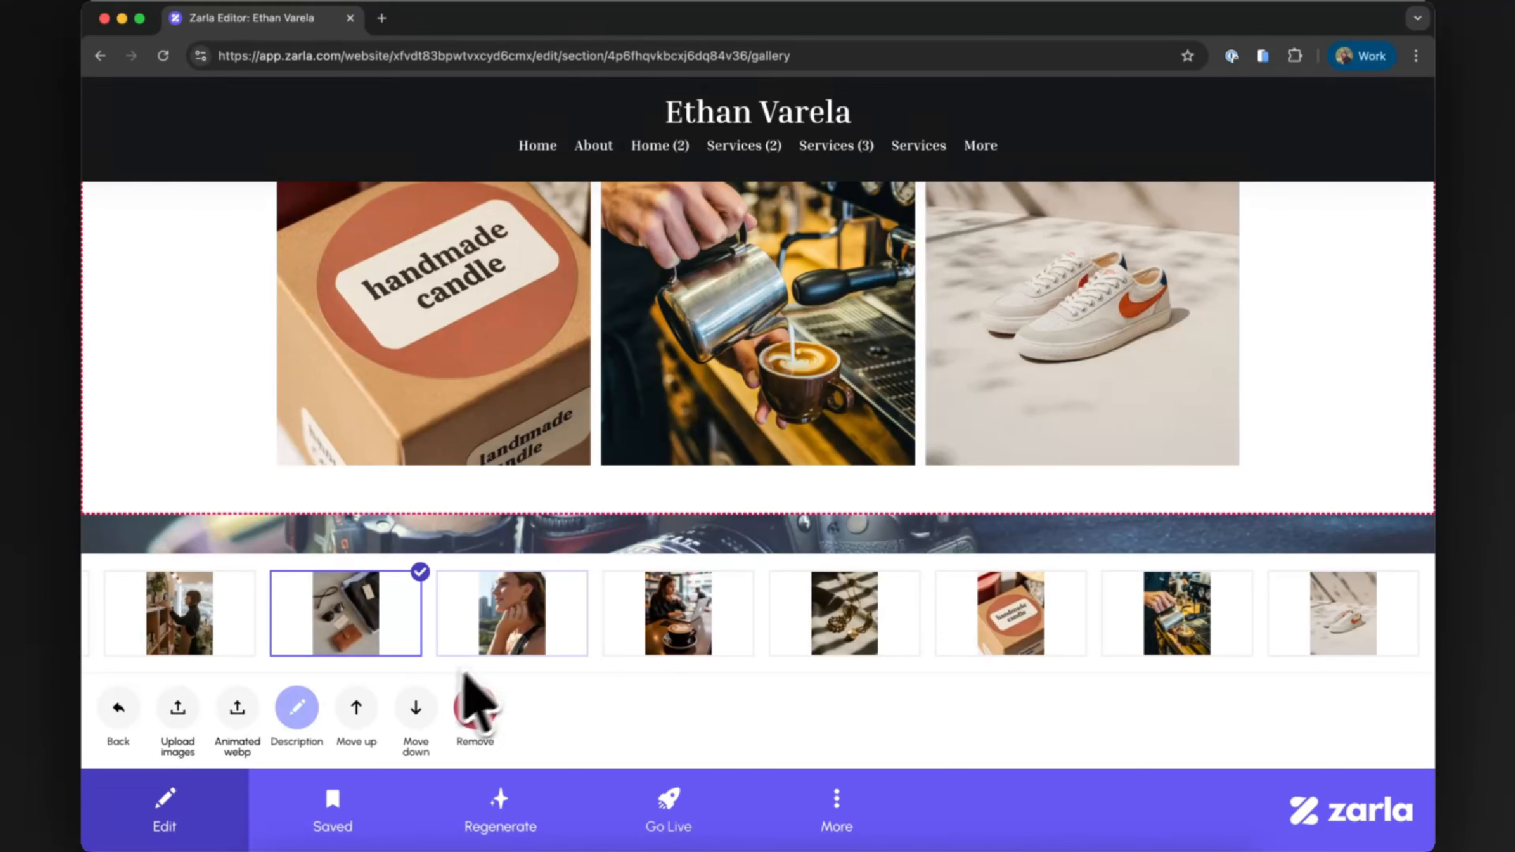
# Step: Move the photo of the woman with a laptop to fourth place and the white sneakers photo to fifth
pyautogui.click(668, 633)
pyautogui.click(358, 709)
pyautogui.click(1312, 633)
pyautogui.click(358, 709)
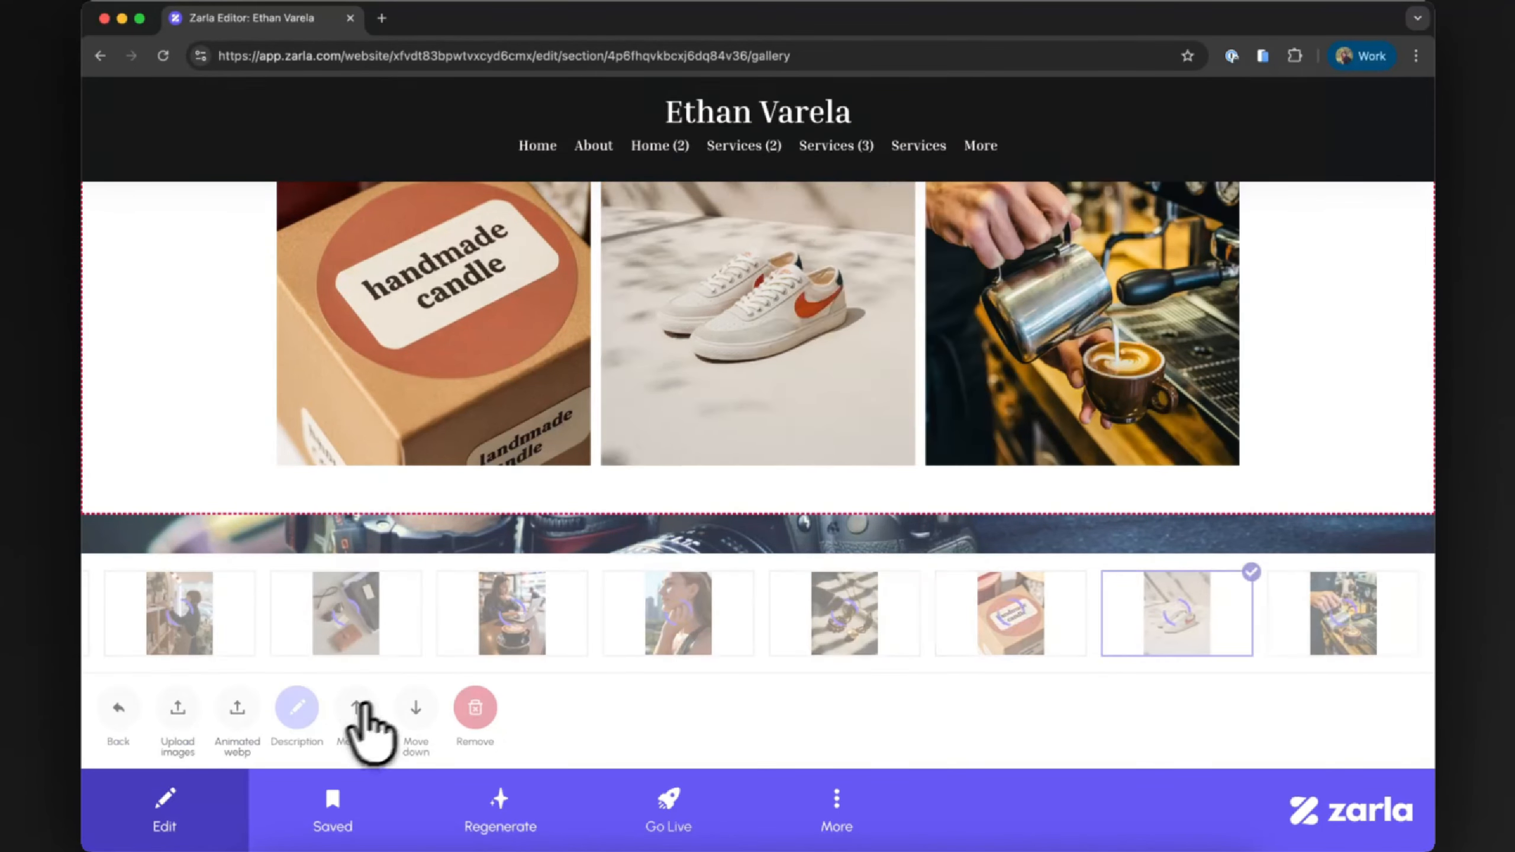
pyautogui.click(359, 709)
pyautogui.click(358, 709)
pyautogui.click(359, 709)
# Step: Move the handmade candle photo ahead of the gold jewelry photo and review the gallery's image order
pyautogui.click(1178, 615)
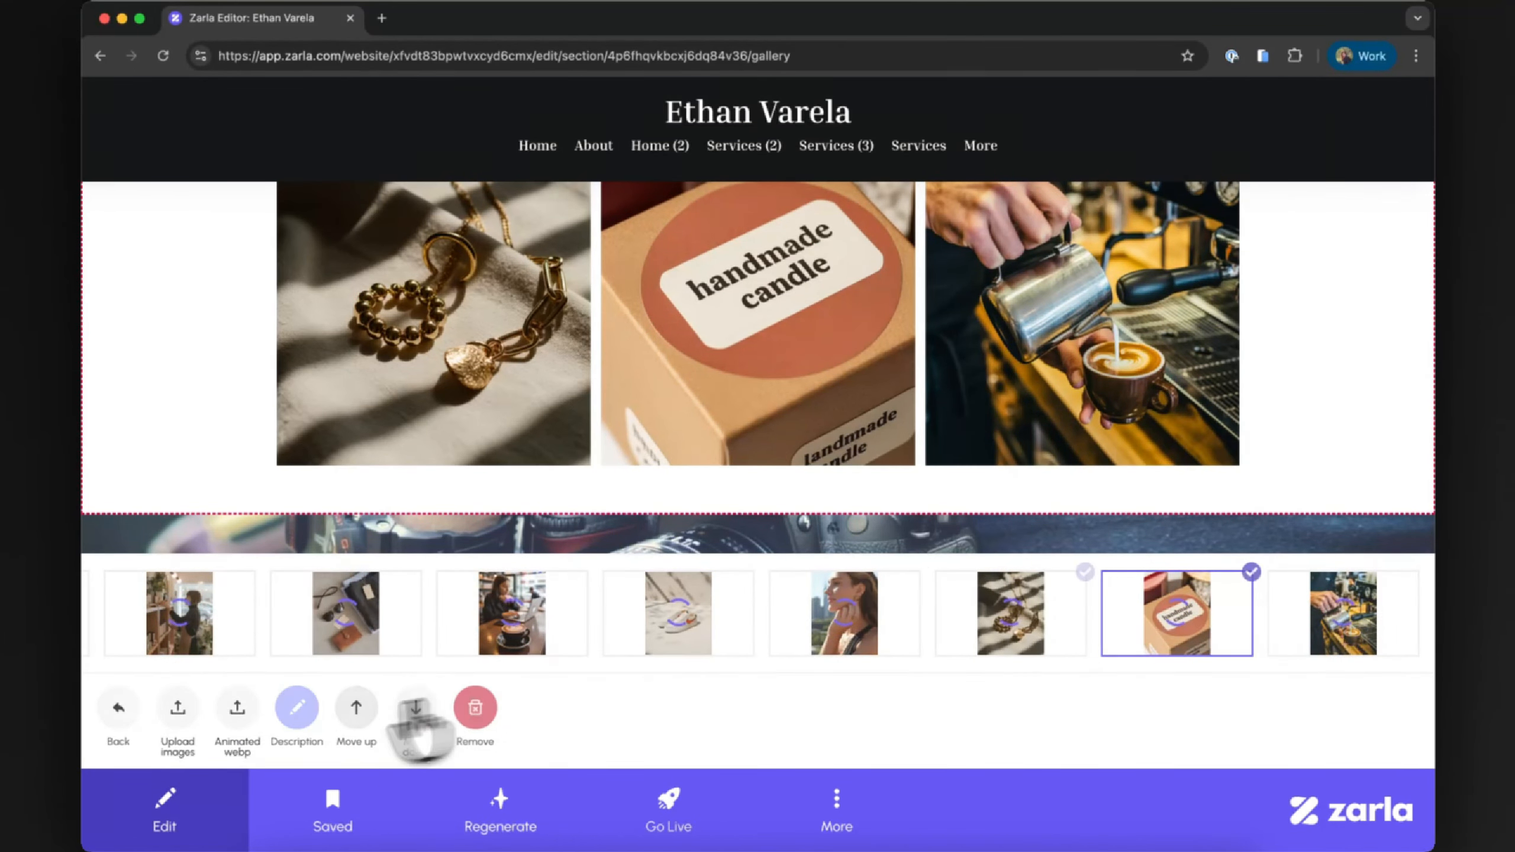
pyautogui.click(356, 708)
pyautogui.scroll(10, 618, 430)
pyautogui.scroll(-5, 618, 430)
pyautogui.scroll(-8, 758, 367)
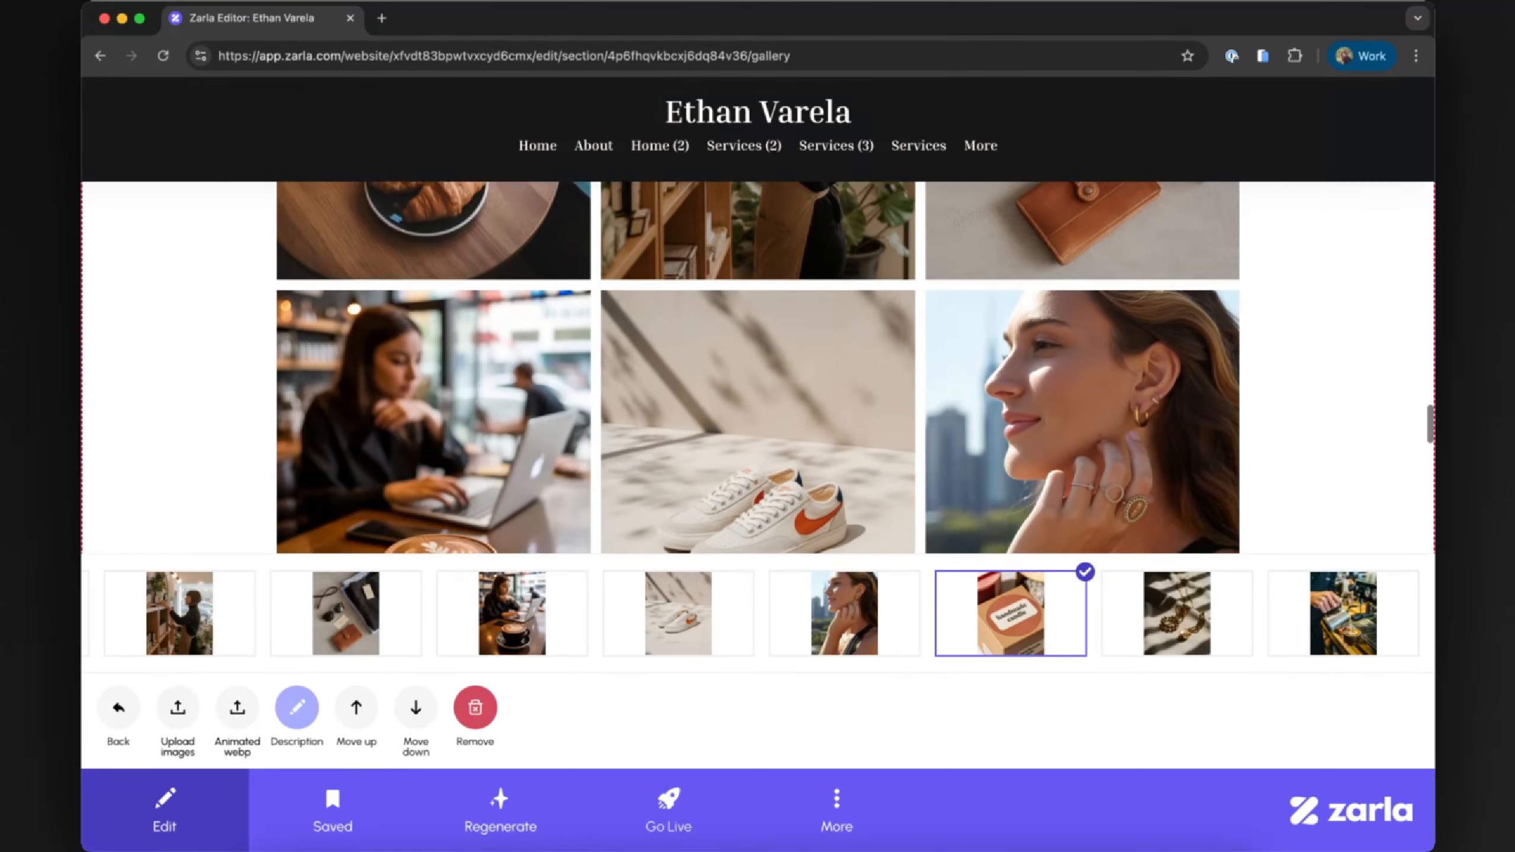
# Step: Add an Image Gallery section to the Home page and move it up directly below the Brand & Product Photography gallery
pyautogui.click(118, 708)
pyautogui.scroll(-1, 236, 592)
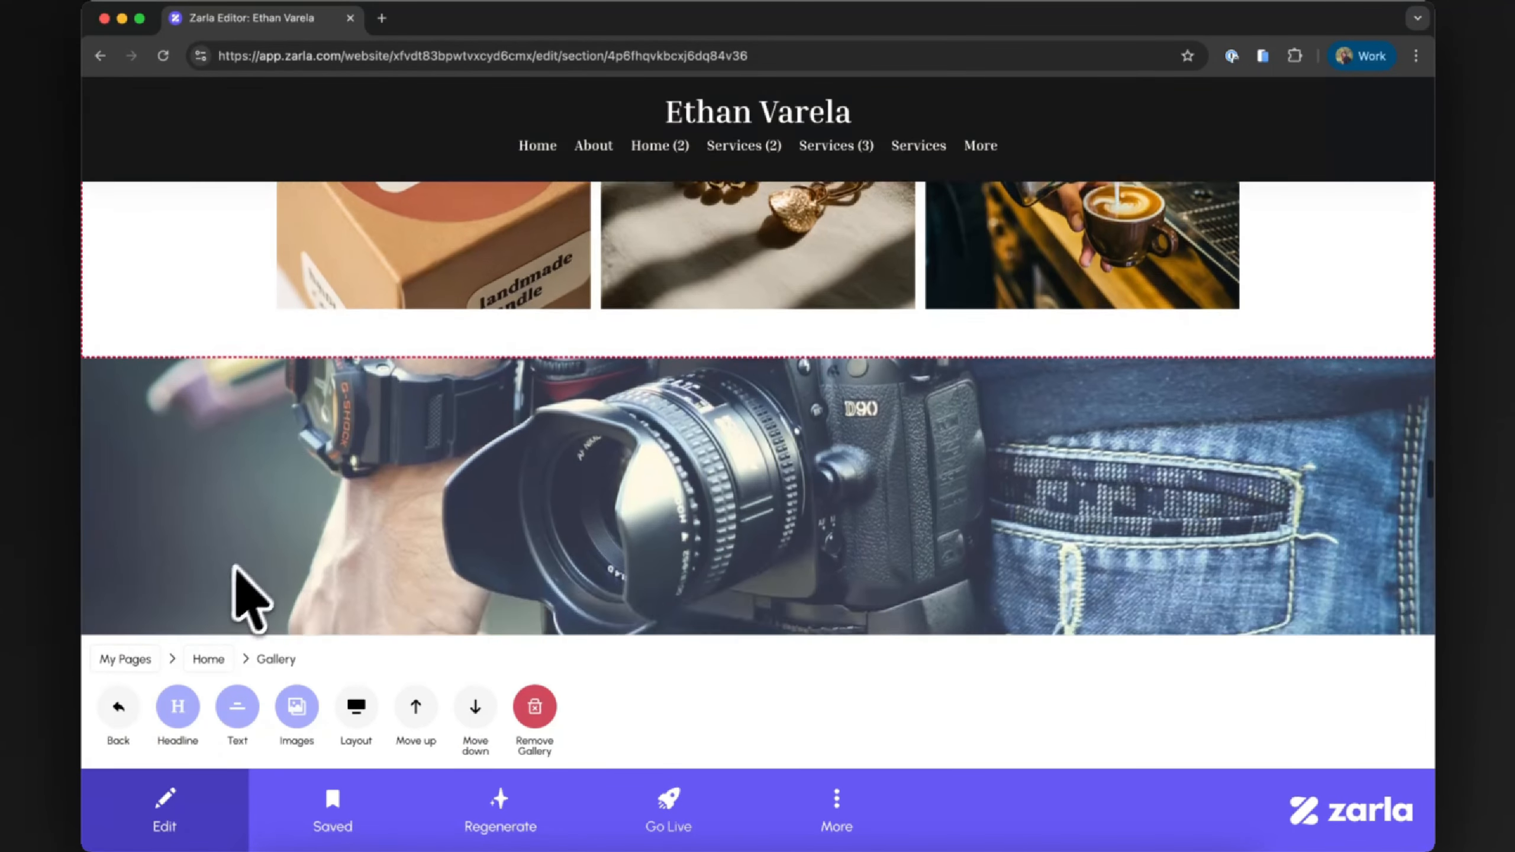
pyautogui.click(122, 710)
pyautogui.click(887, 711)
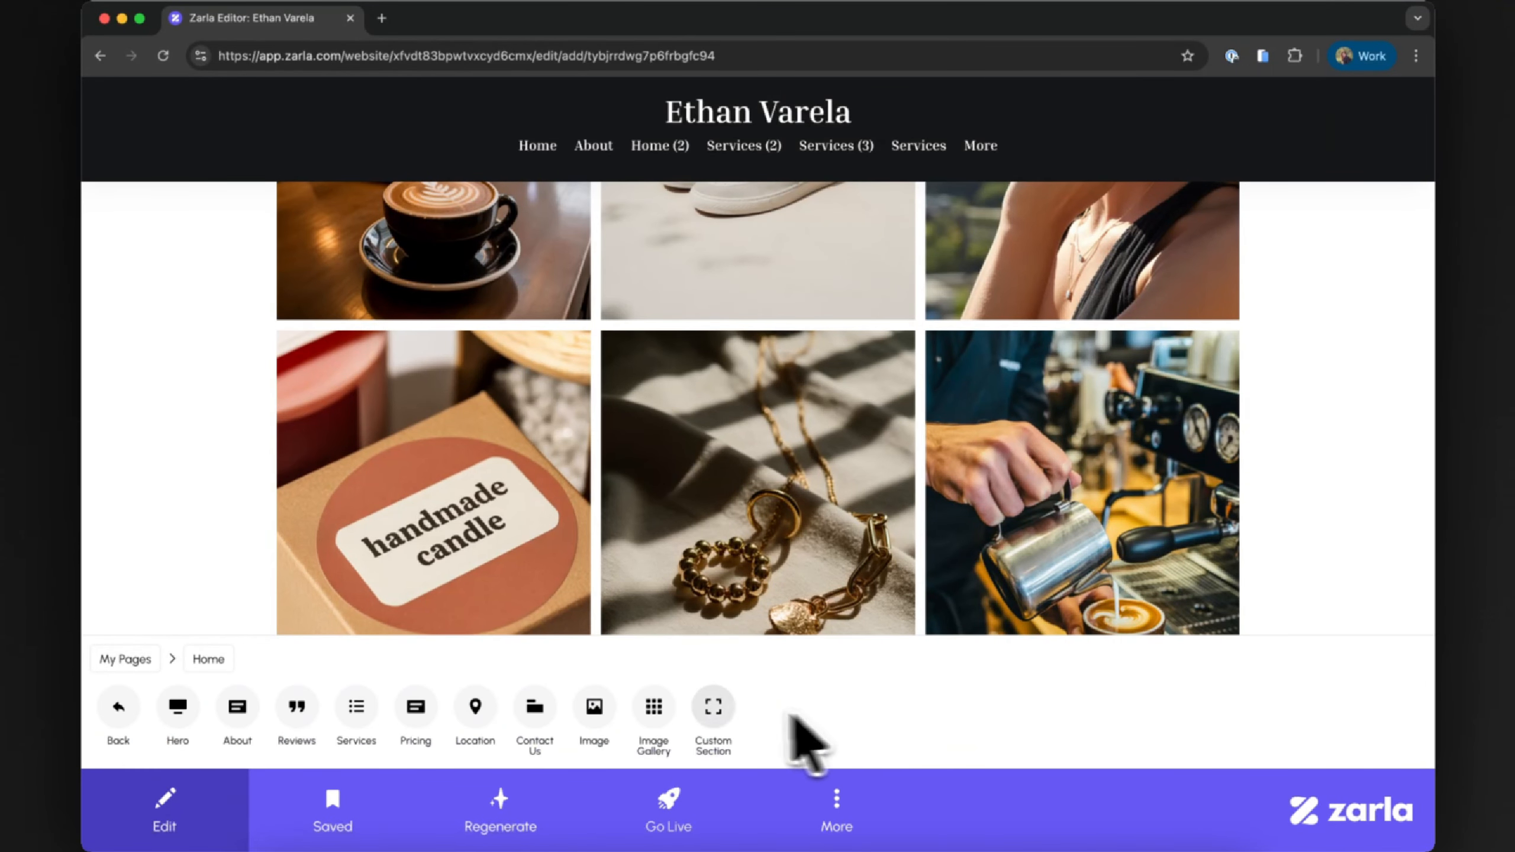
pyautogui.click(656, 716)
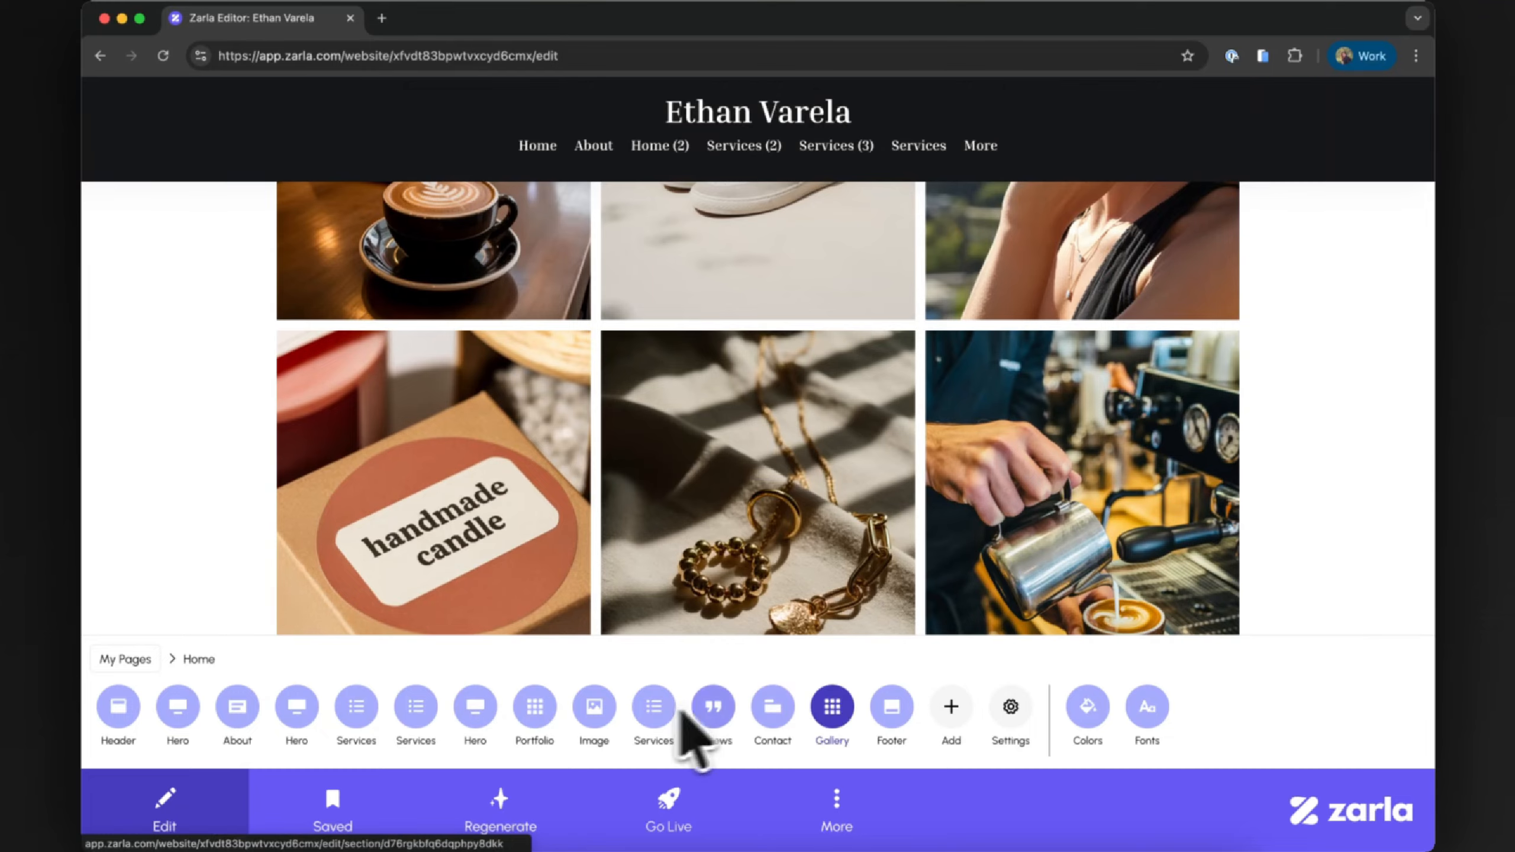
pyautogui.click(832, 707)
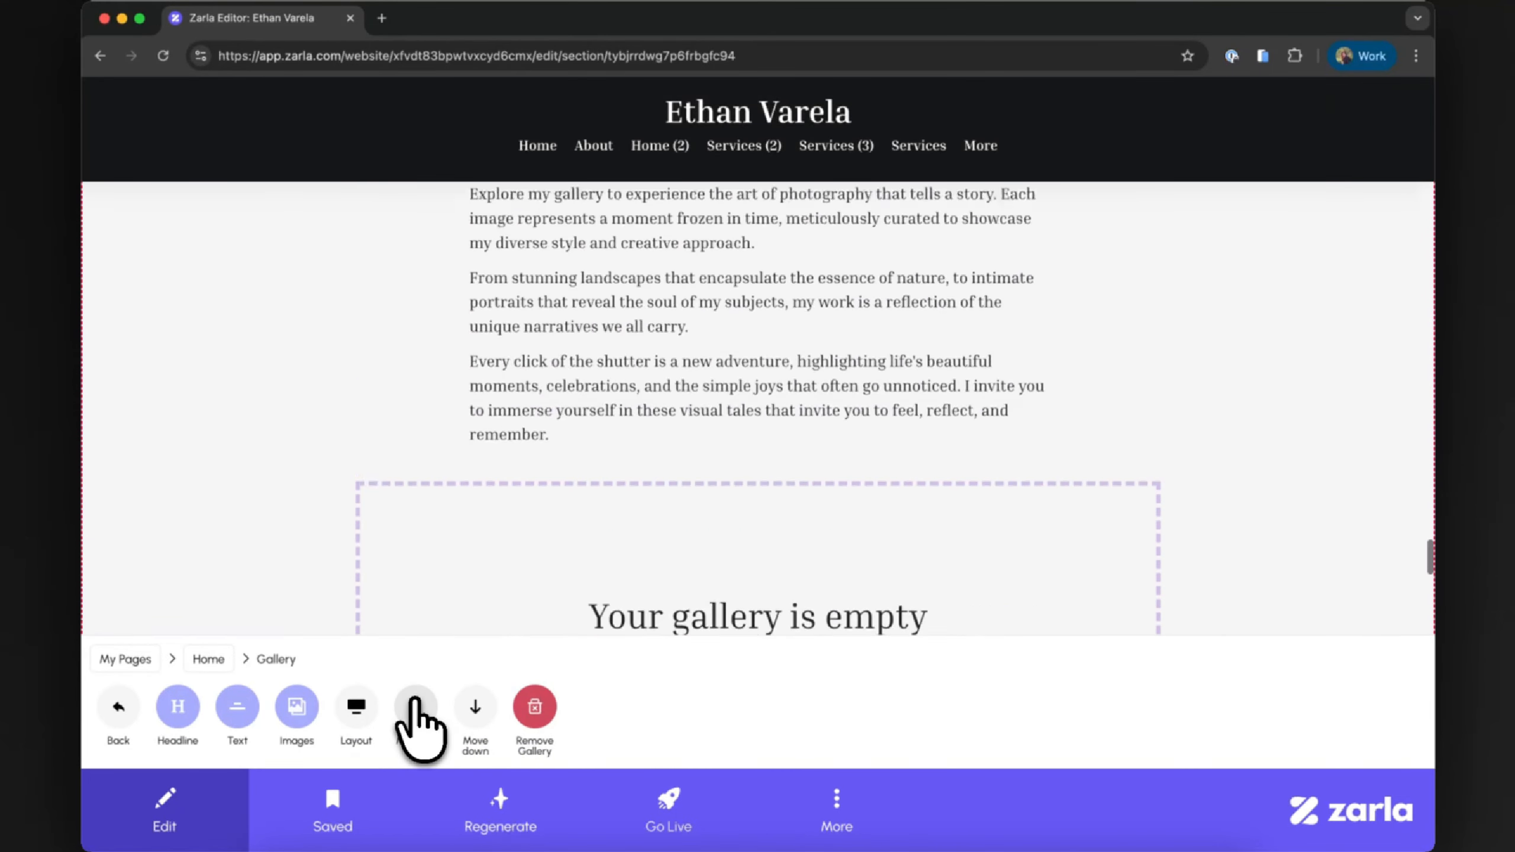
pyautogui.click(416, 706)
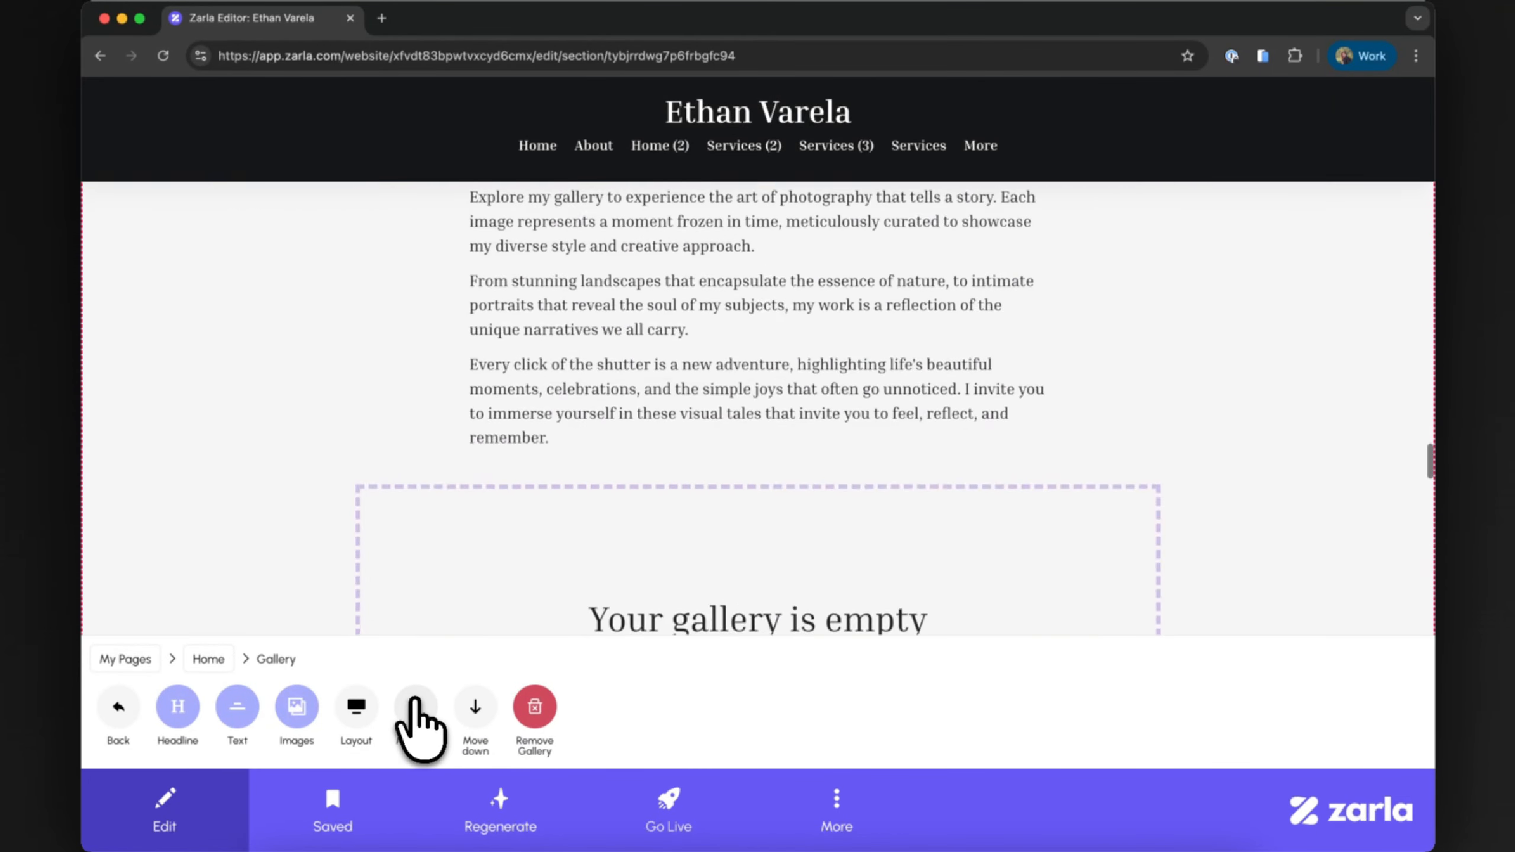
# Step: Retitle the new gallery "Event Photography" and replace its text with the paragraph beginning "From intimate weddings and baptisms to milestone birthdays"
pyautogui.click(174, 707)
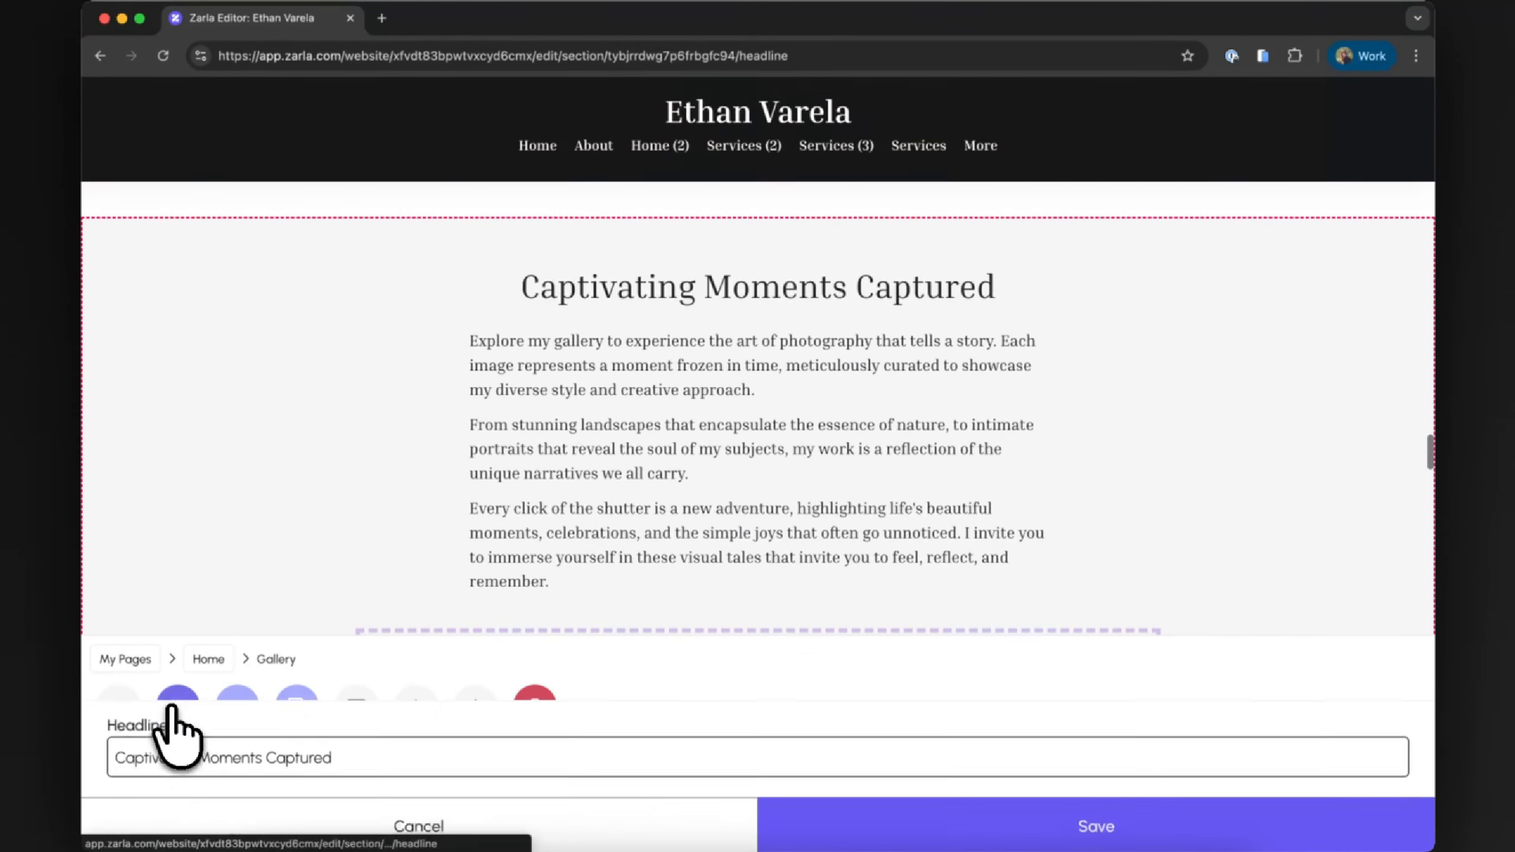
pyautogui.tripleClick(191, 760)
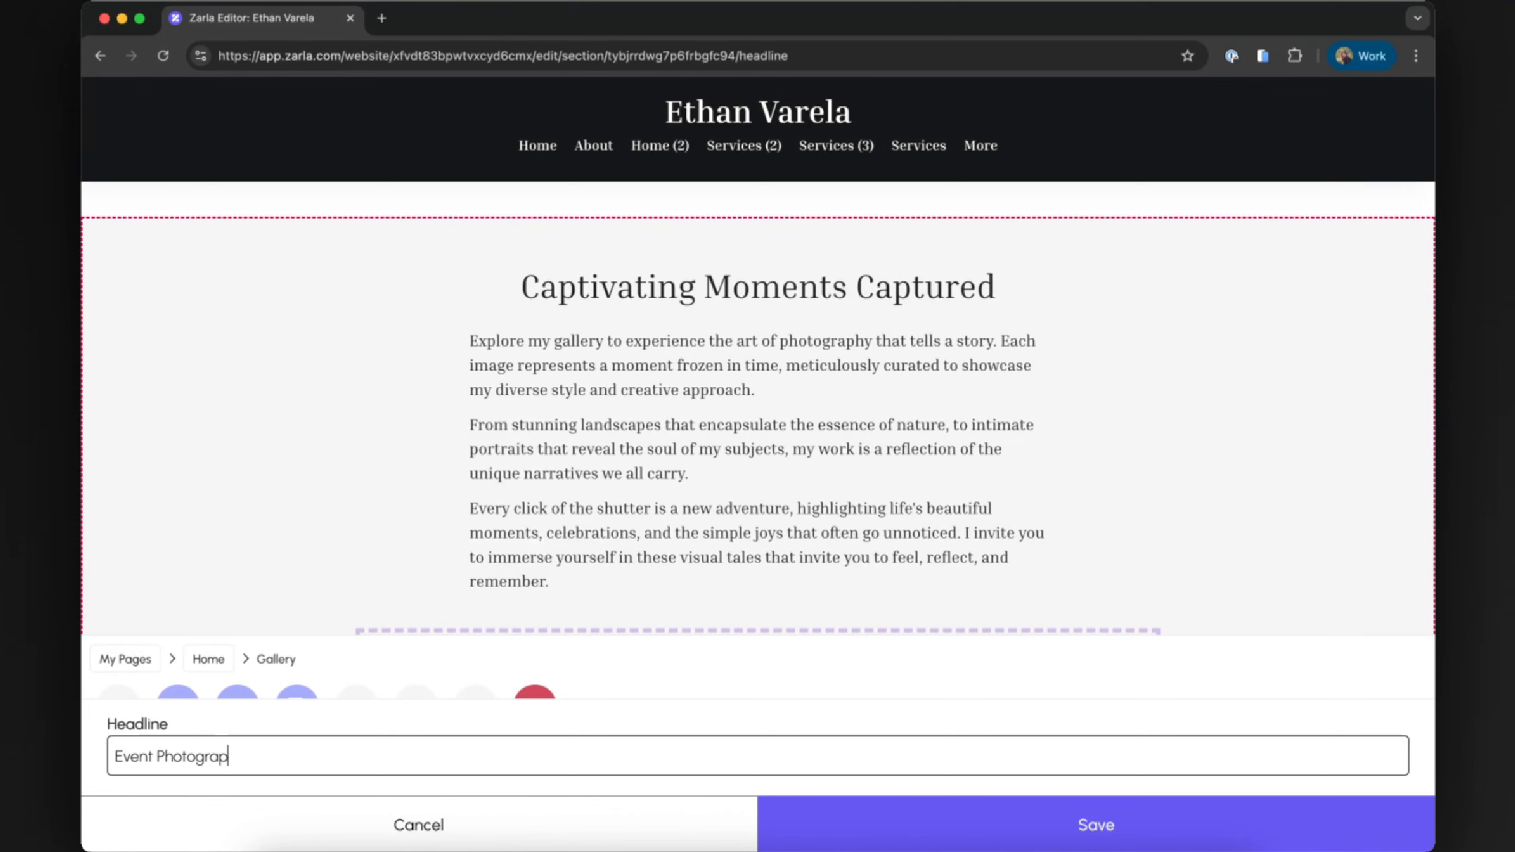
pyautogui.click(830, 827)
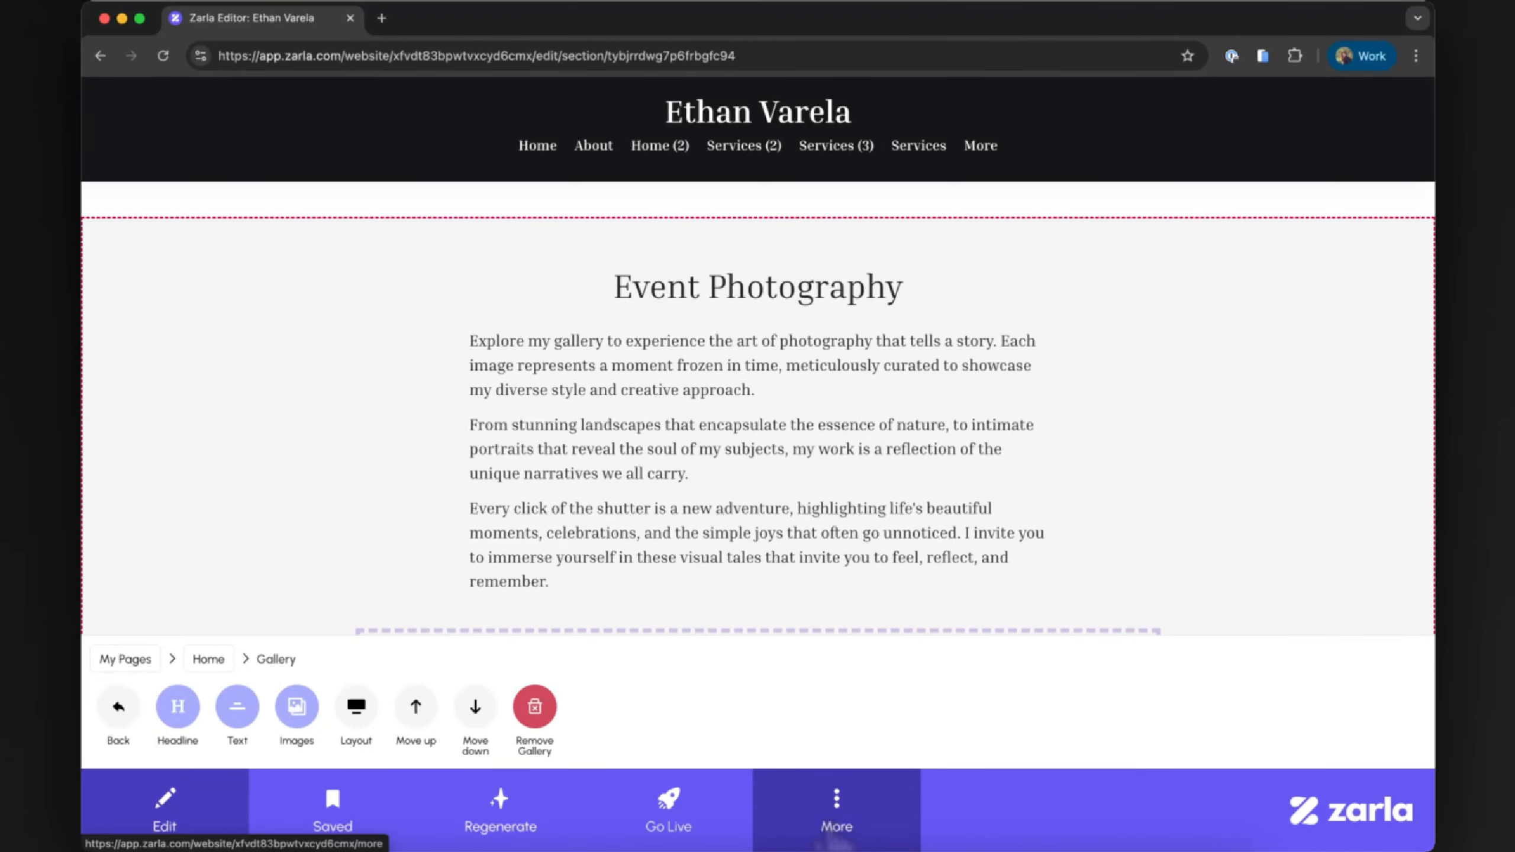
pyautogui.click(238, 706)
pyautogui.press('super+a')
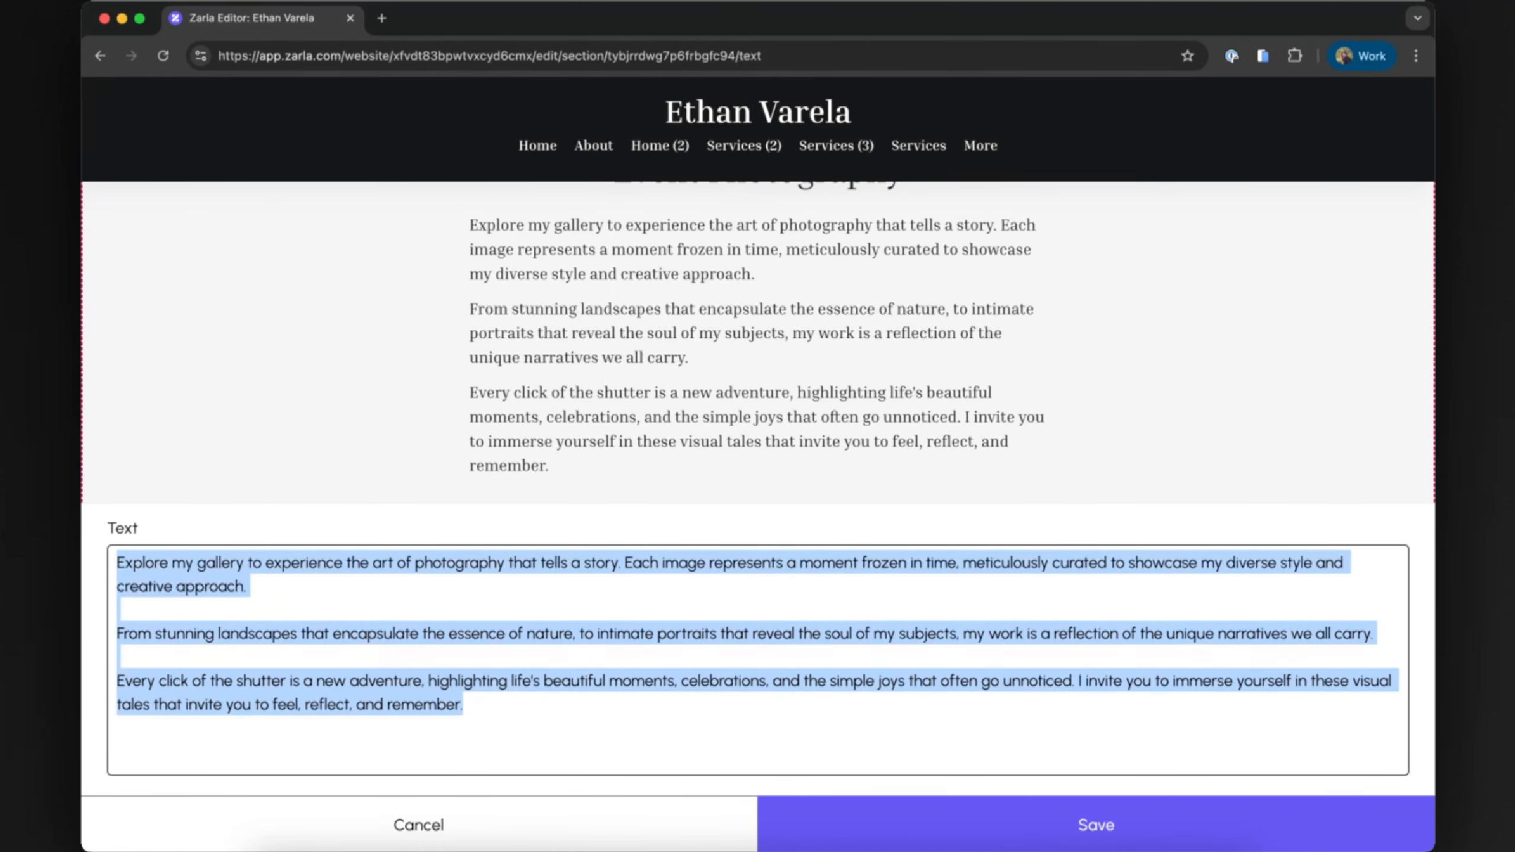
pyautogui.write('From intimate weddings and baptisms to milestone birthdays and engagement parties, I specialize in unobtrusive coverage that highlights the emotion, energy, and joy of the occasion.')
pyautogui.click(1038, 821)
# Step: Upload event photos to the Event Photography gallery, including the wedding, engaged couple, birthday, candid laughter, milestone group portrait and festival images
pyautogui.click(298, 704)
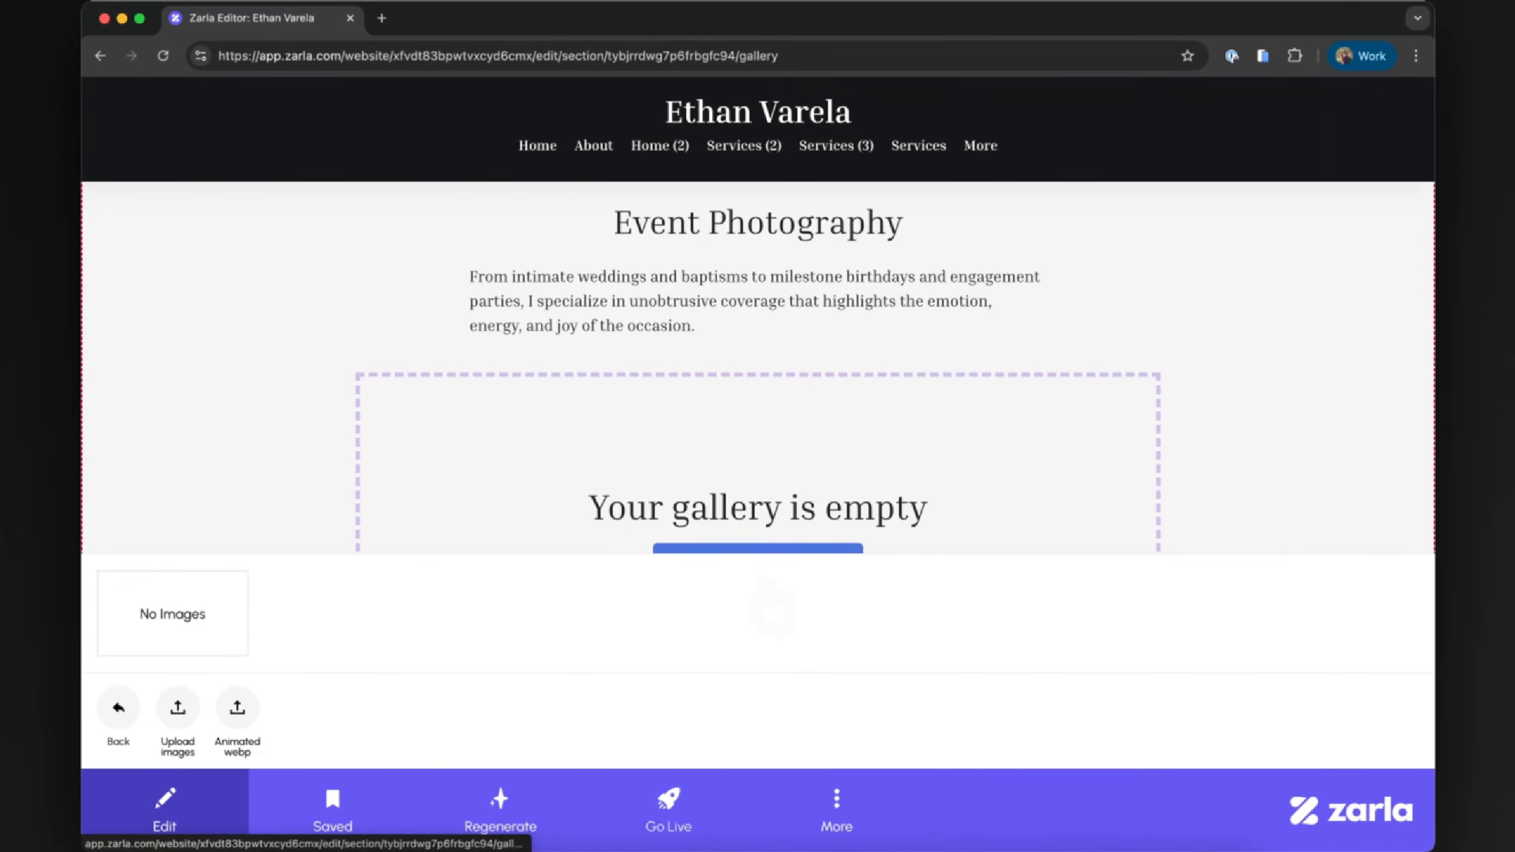
pyautogui.click(178, 709)
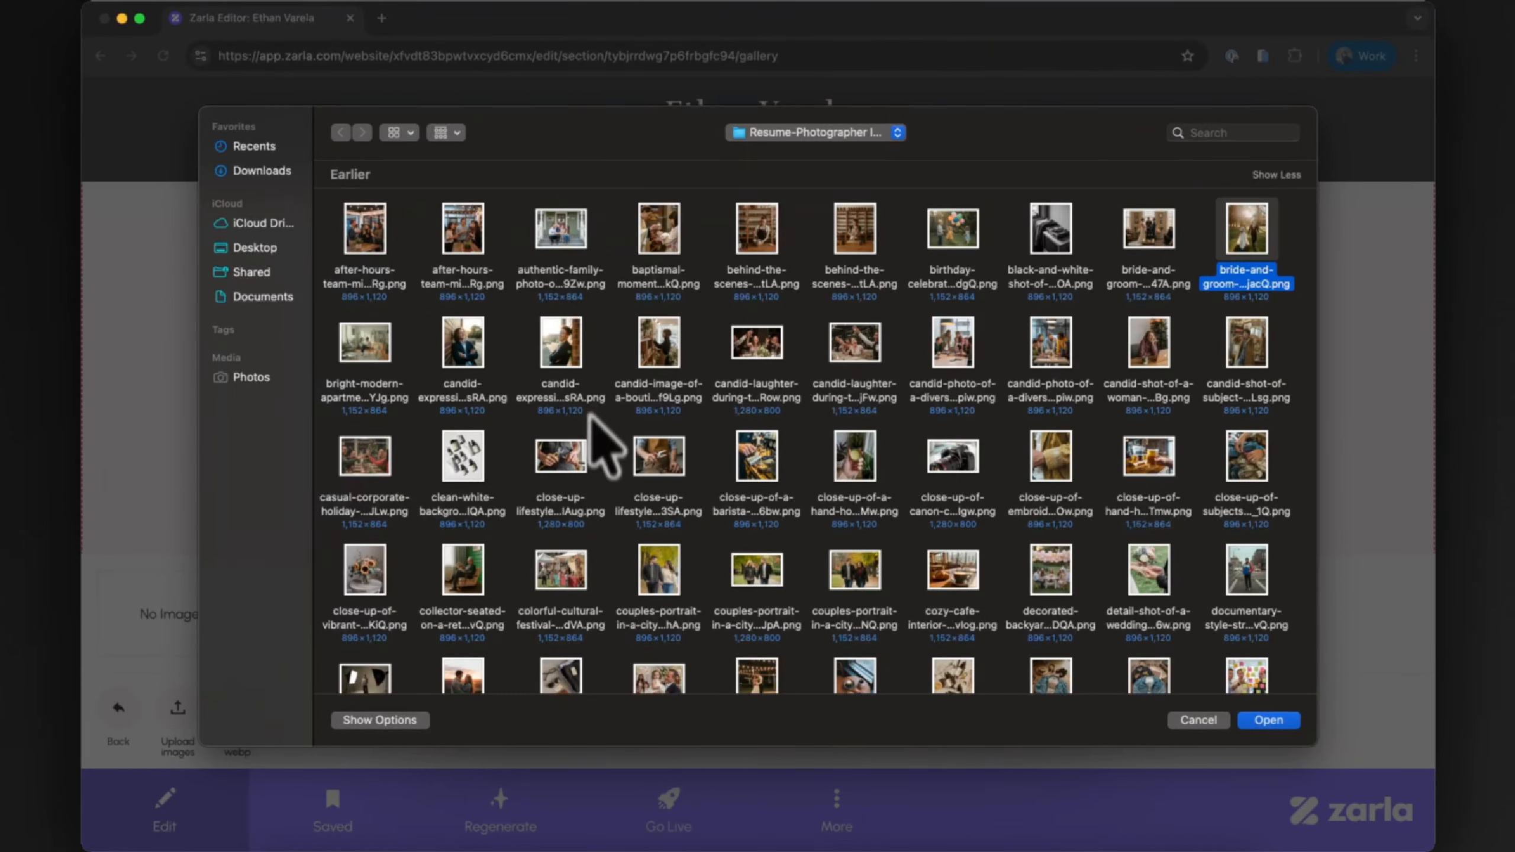
pyautogui.scroll(-2, 589, 418)
pyautogui.keyDown('super'); pyautogui.click(466, 642); pyautogui.keyUp('super')
pyautogui.scroll(-4, 656, 621)
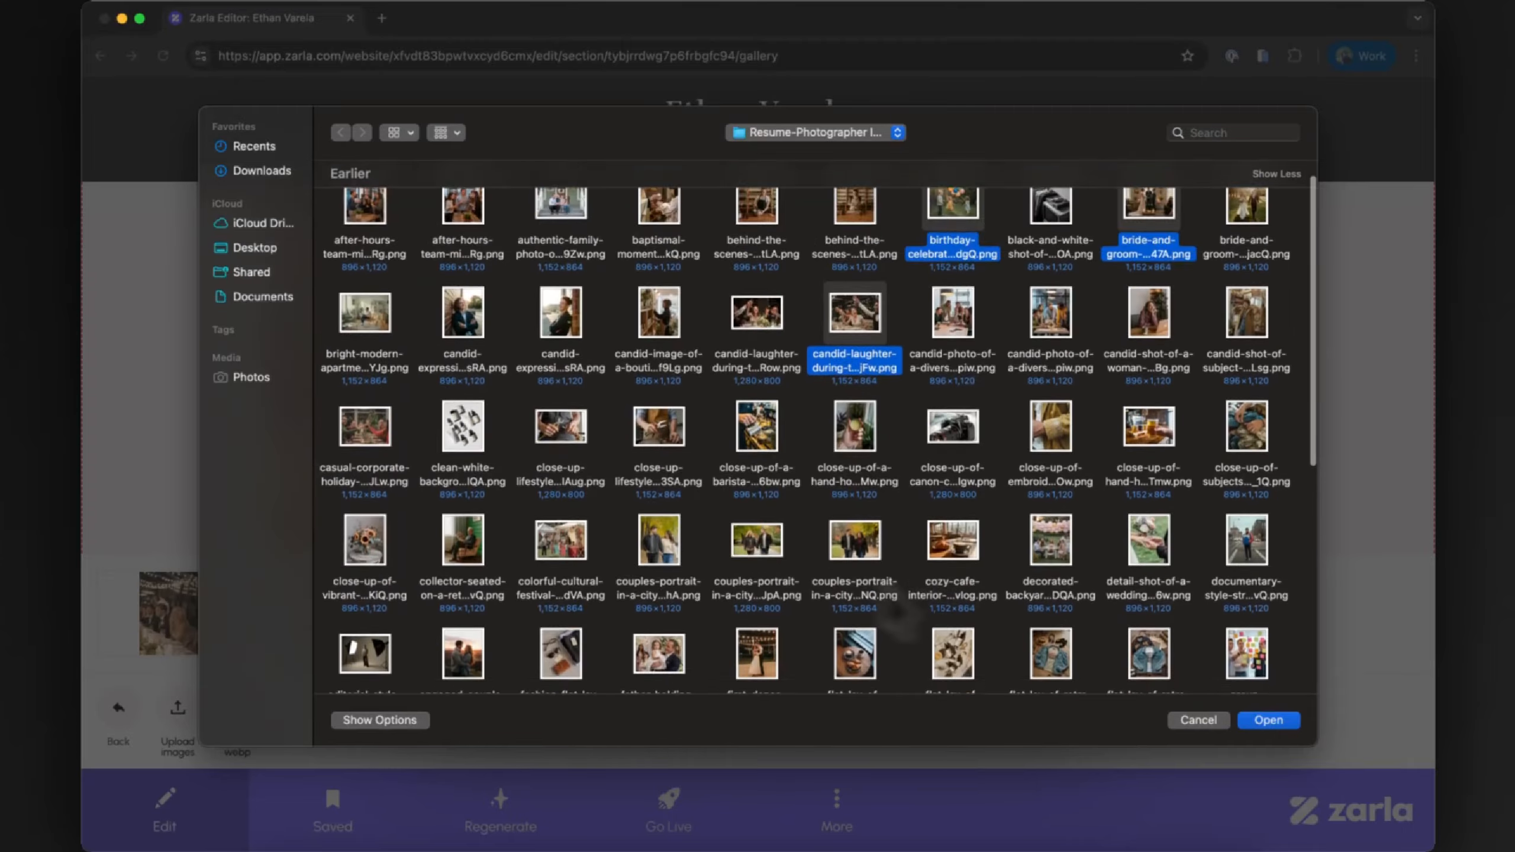
pyautogui.scroll(-4, 859, 538)
pyautogui.keyDown('super'); pyautogui.click(463, 620); pyautogui.keyUp('super')
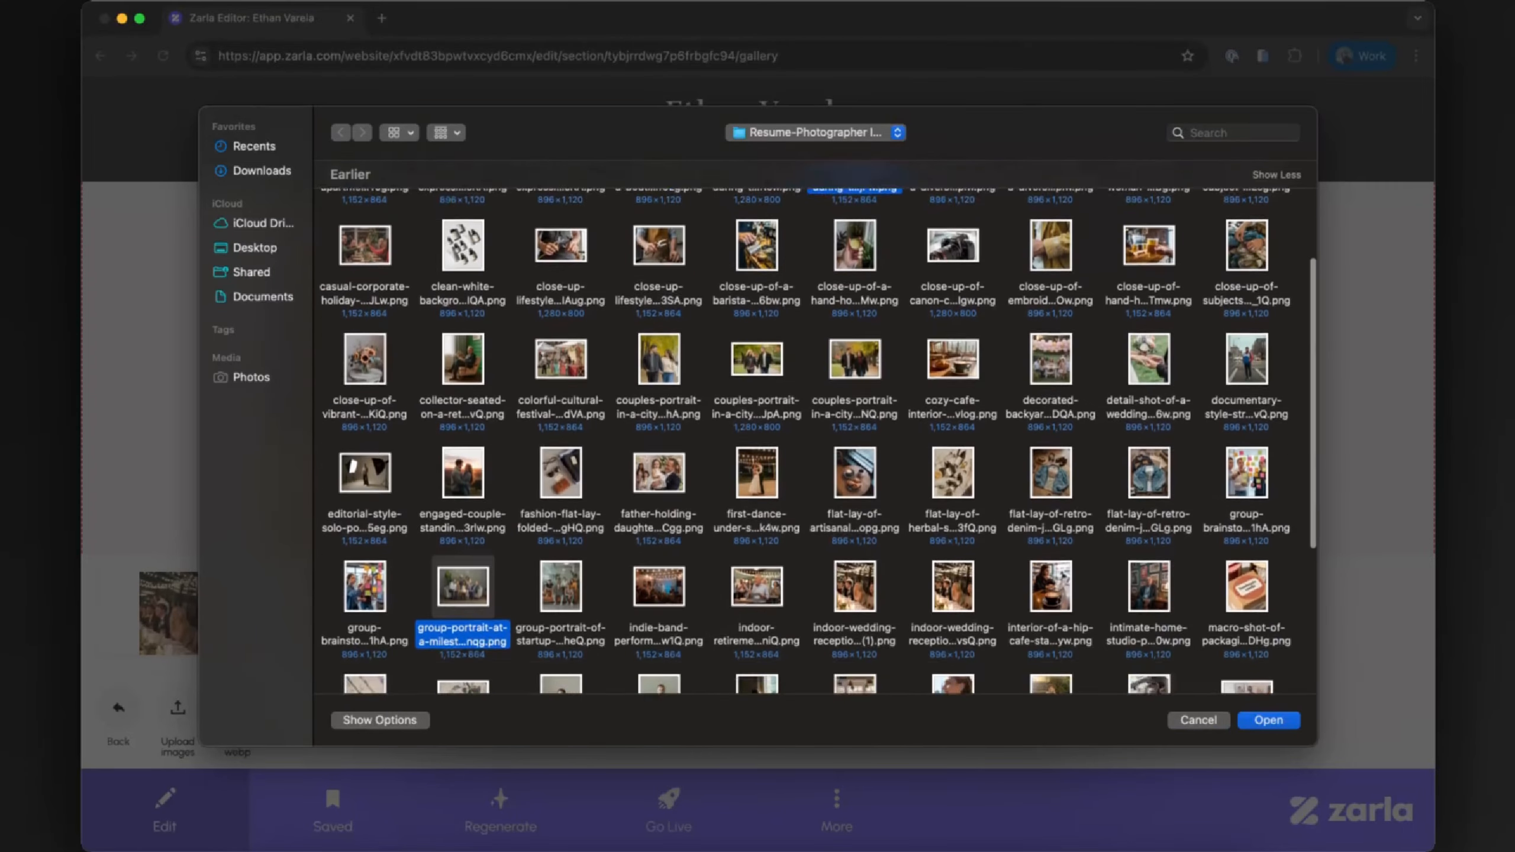
pyautogui.scroll(-2, 754, 558)
pyautogui.keyDown('super'); pyautogui.click(755, 558); pyautogui.keyUp('super')
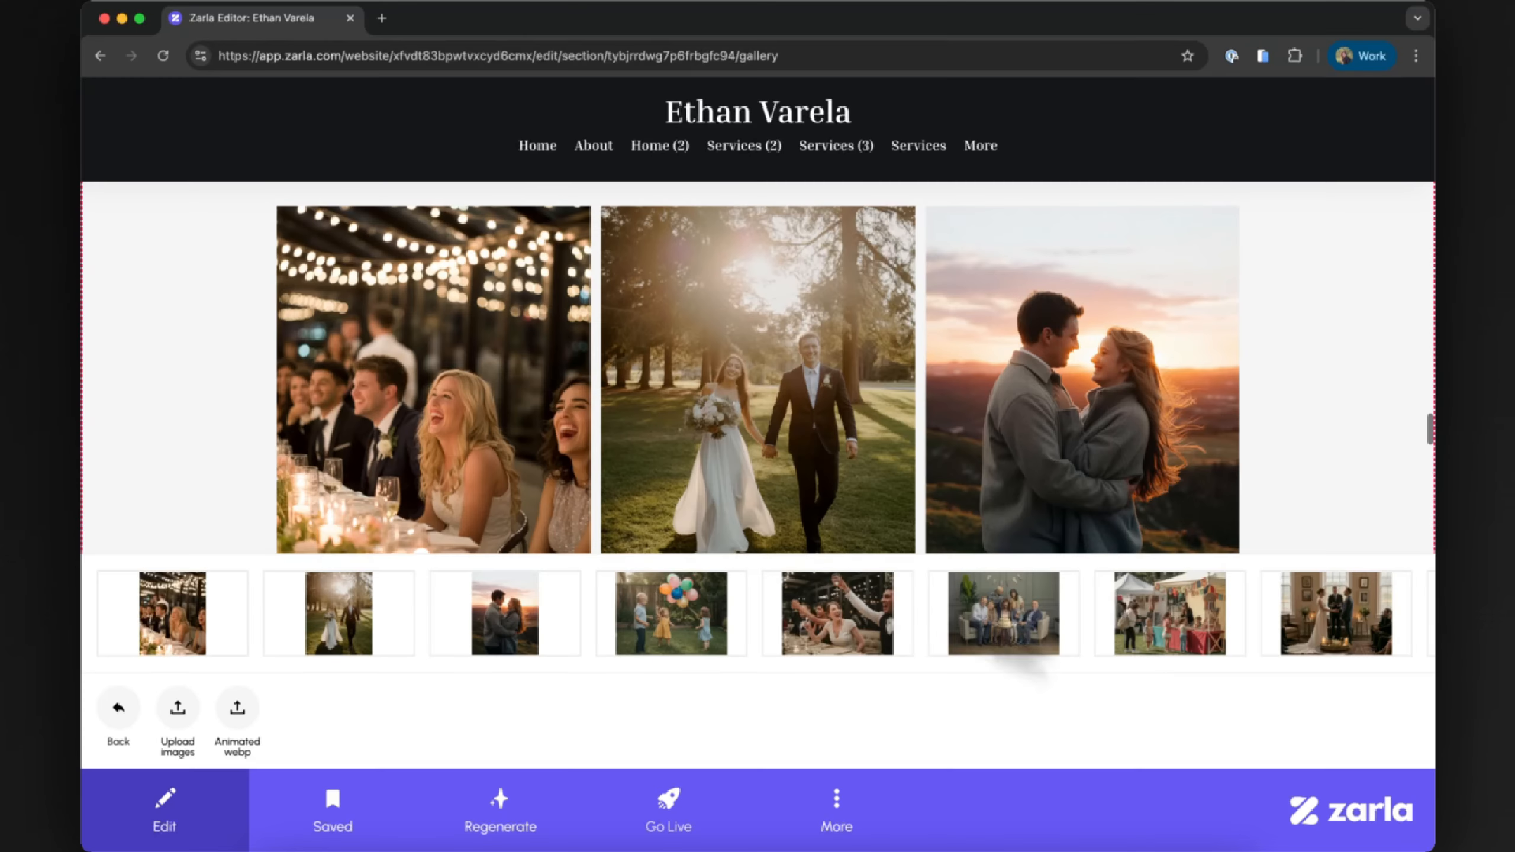
# Step: Move the wedding reception dinner photo with string lights to third place in the Event Photography gallery
pyautogui.click(236, 612)
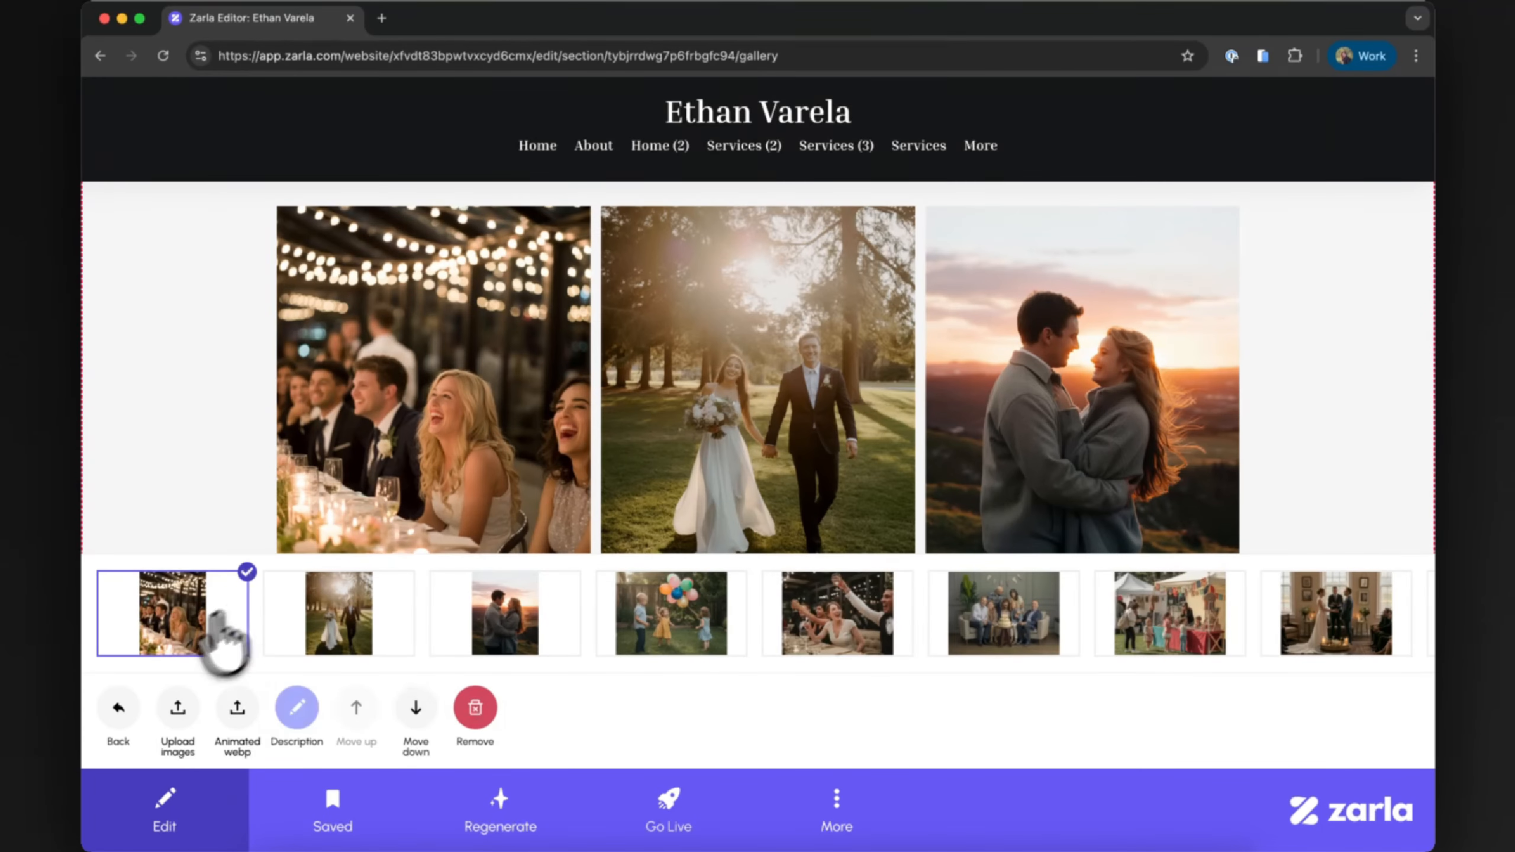
pyautogui.click(416, 708)
pyautogui.click(416, 708)
pyautogui.scroll(-6, 481, 491)
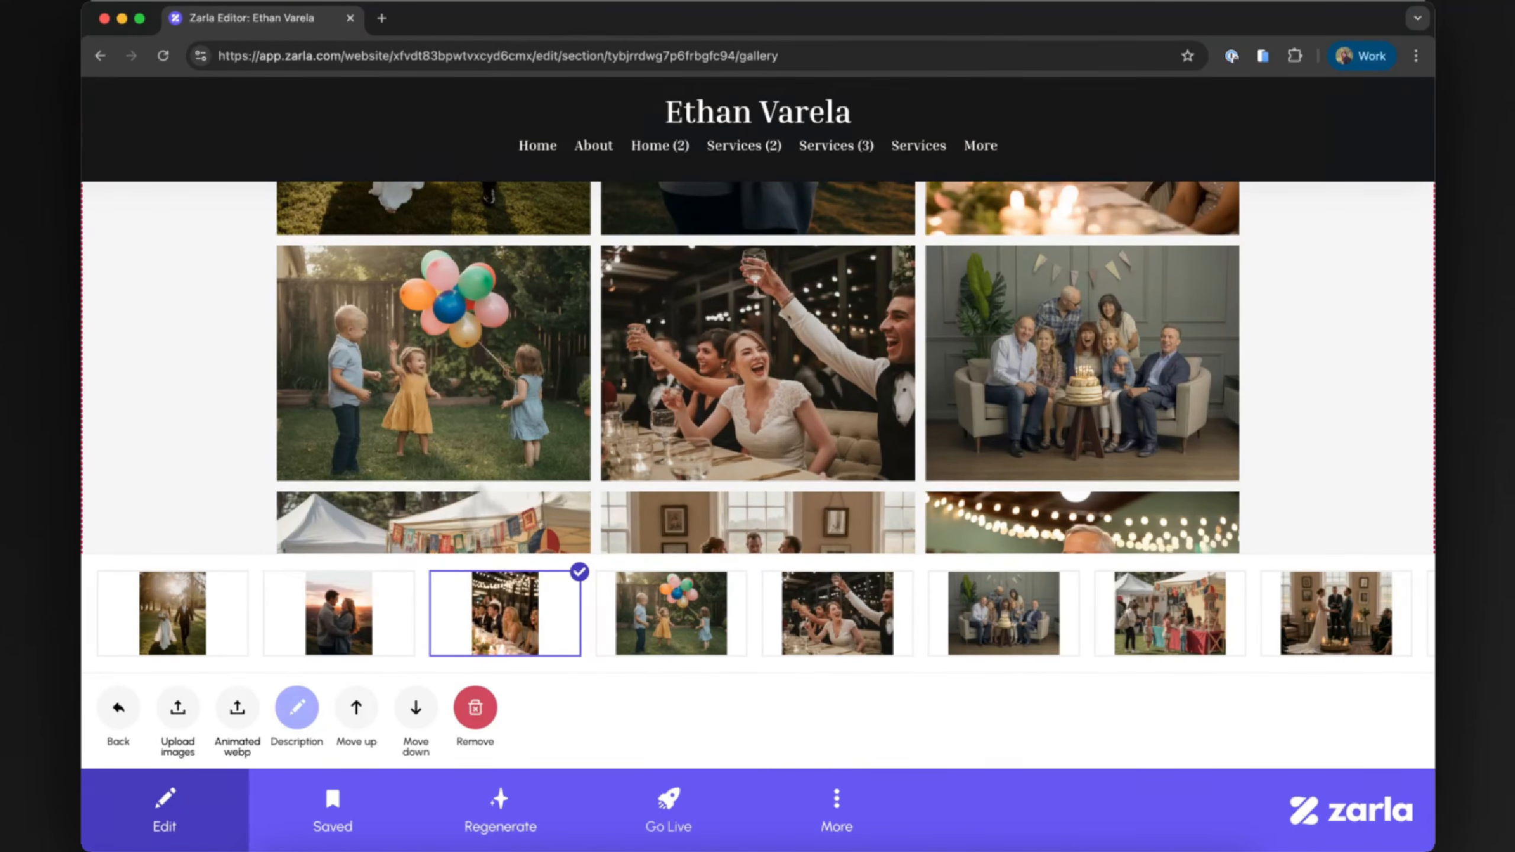
# Step: Reorder the Event Photography gallery, placing the laughing wedding toast after the family group portrait and the indoor wedding ceremony ahead of the festival photo
pyautogui.click(838, 613)
pyautogui.click(415, 708)
pyautogui.scroll(-4, 757, 367)
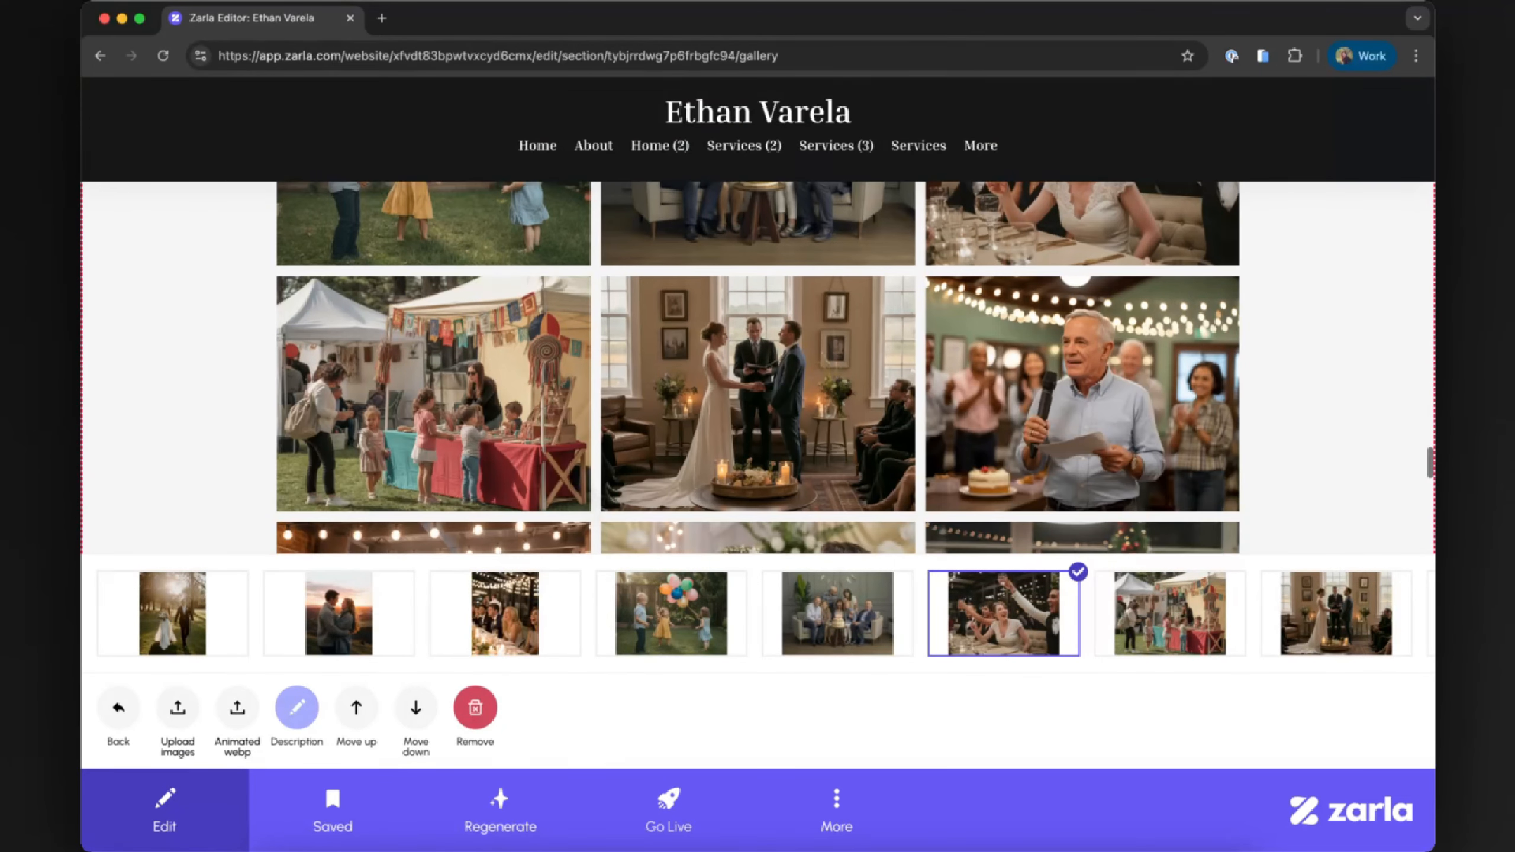
pyautogui.hscroll(5, 1014, 642)
pyautogui.click(664, 613)
pyautogui.click(357, 710)
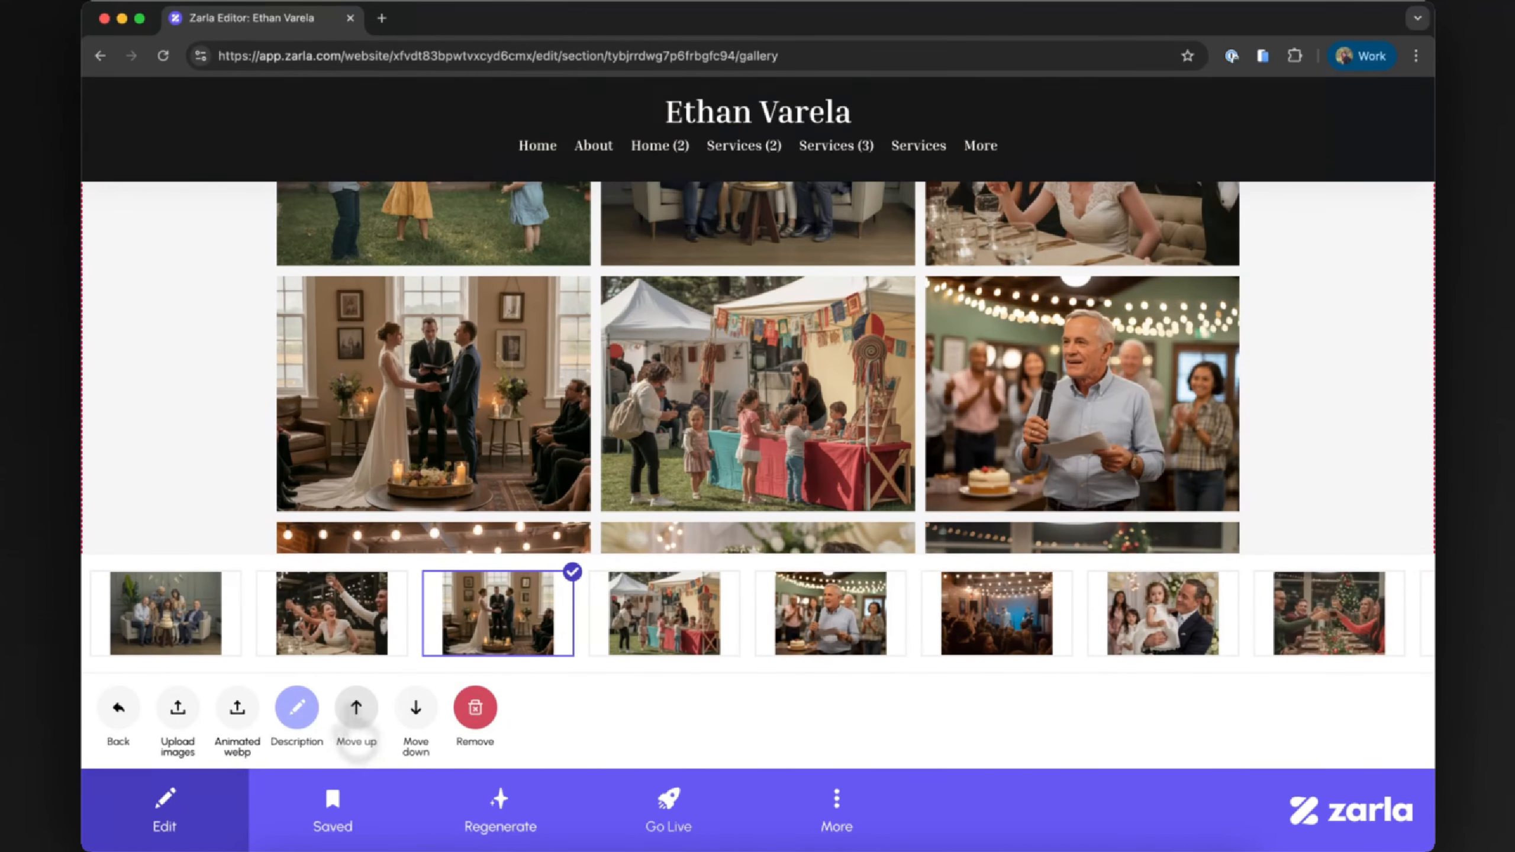
# Step: Move the retirement speech, holiday dinner toast and balloon garden party photos each one place earlier in the Event Photography gallery
pyautogui.click(356, 708)
pyautogui.hscroll(5, 852, 656)
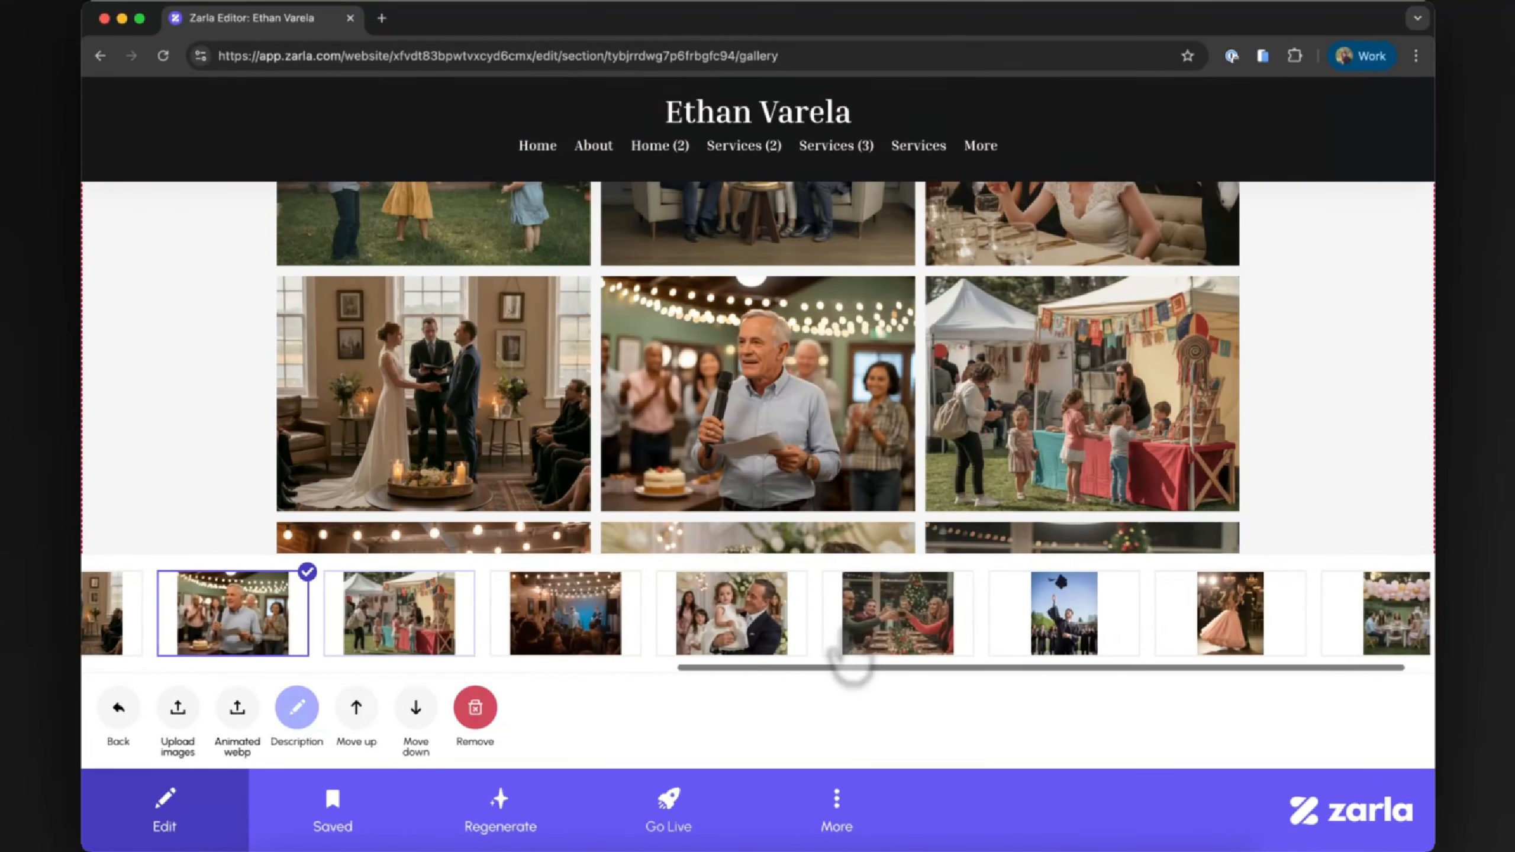
pyautogui.click(847, 633)
pyautogui.click(356, 708)
pyautogui.scroll(-8, 609, 507)
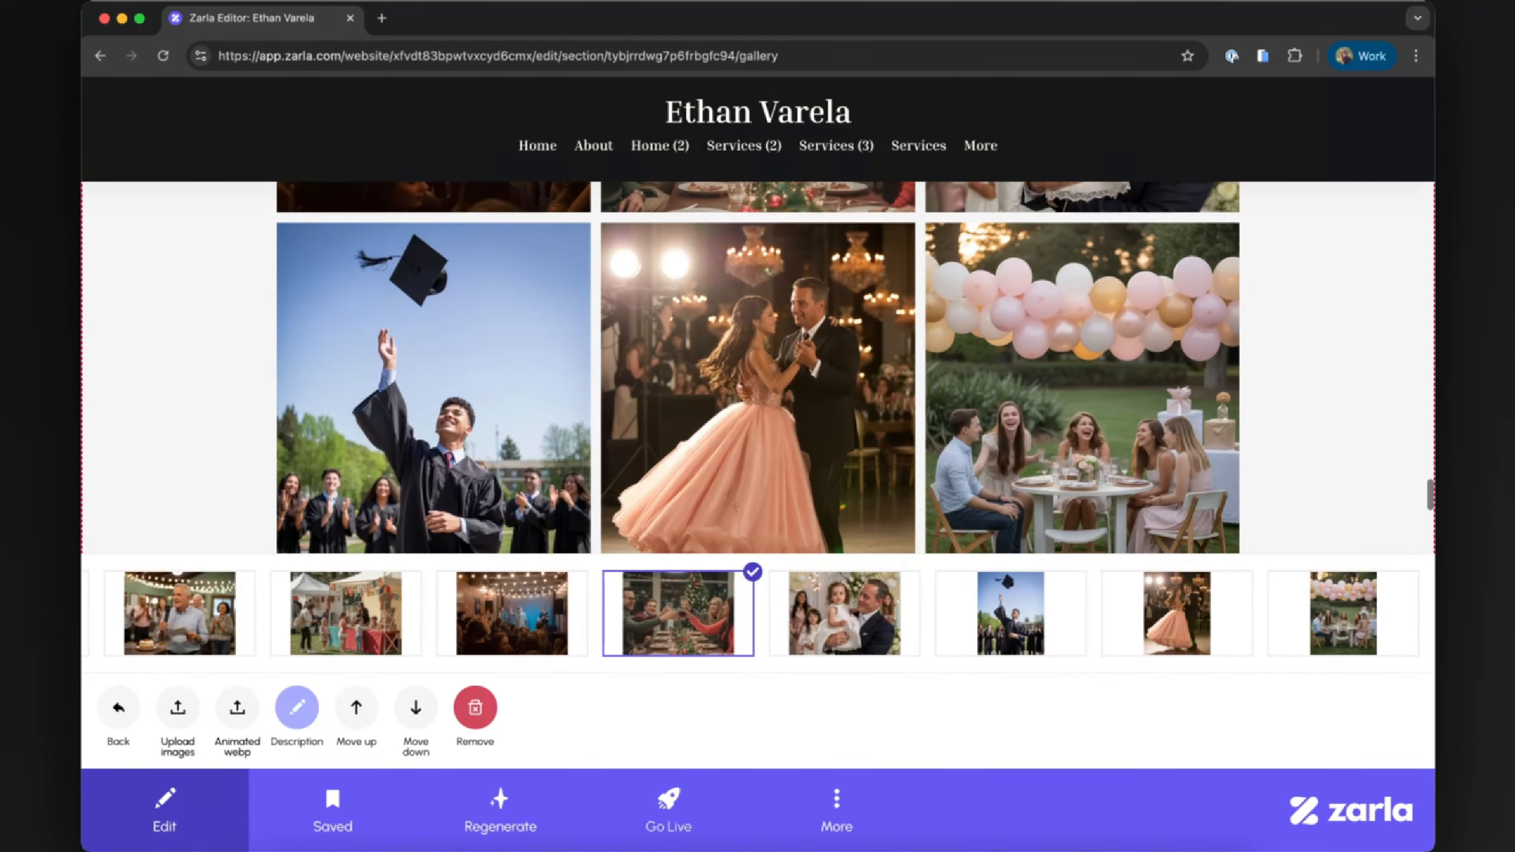
pyautogui.click(1343, 613)
pyautogui.click(356, 708)
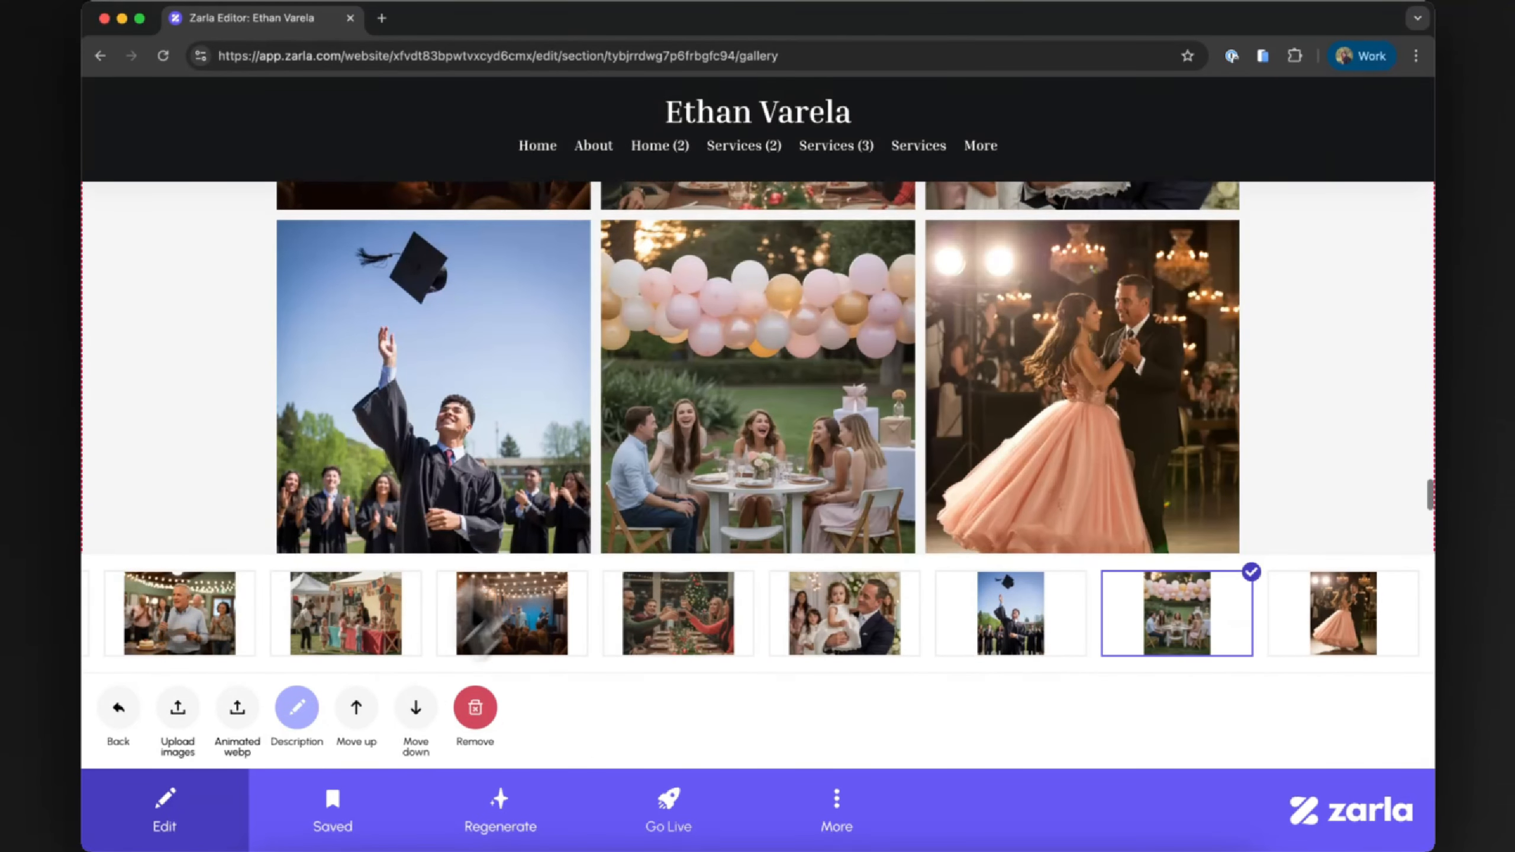
pyautogui.scroll(-3, 758, 367)
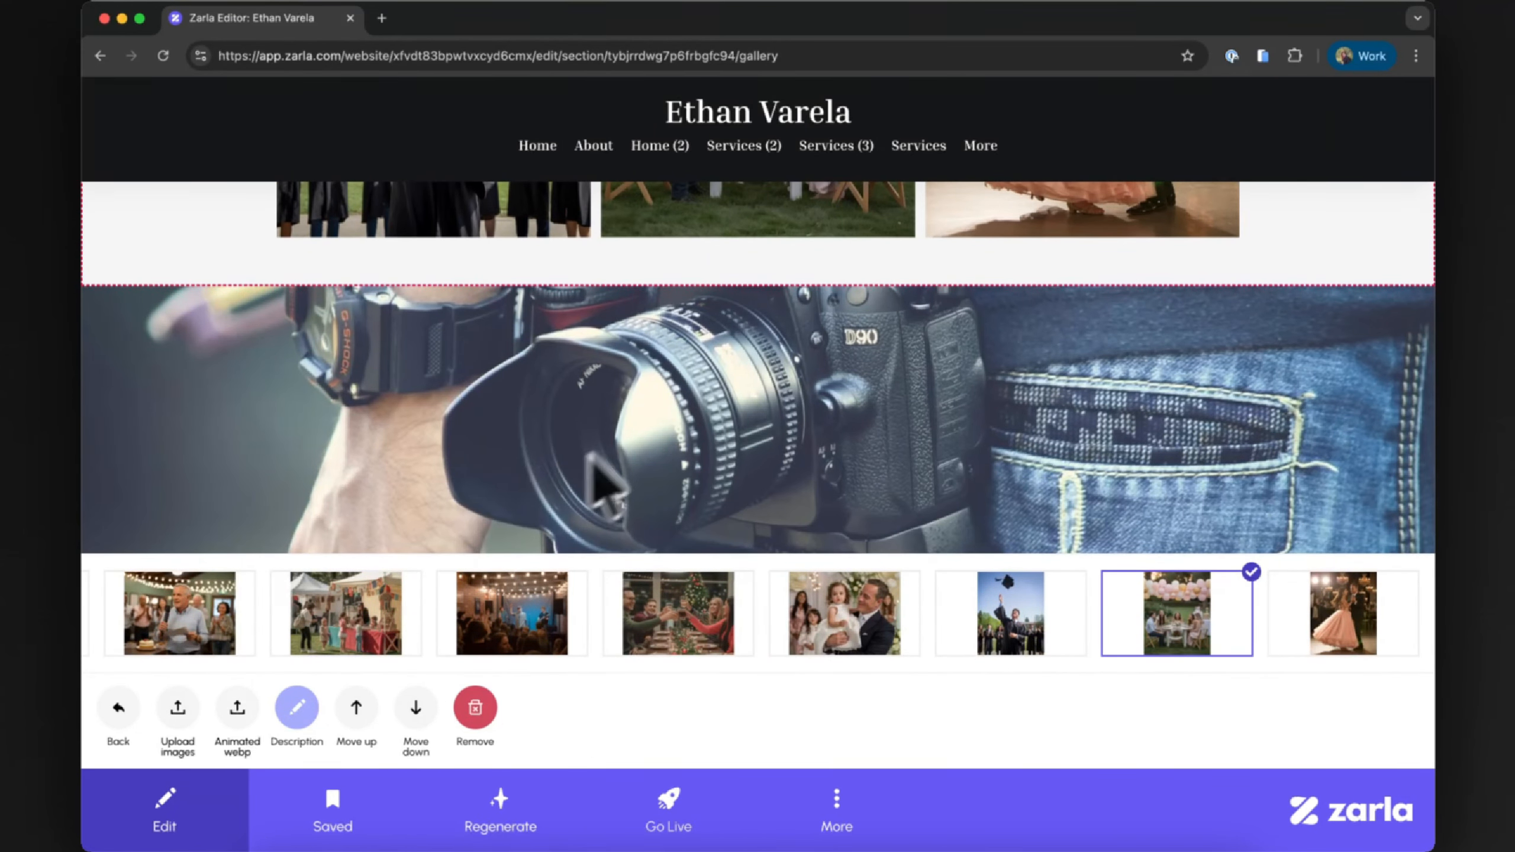
# Step: Add another Image Gallery section to the Home page and move it up directly below the Event Photography gallery
pyautogui.click(119, 710)
pyautogui.click(118, 710)
pyautogui.click(892, 707)
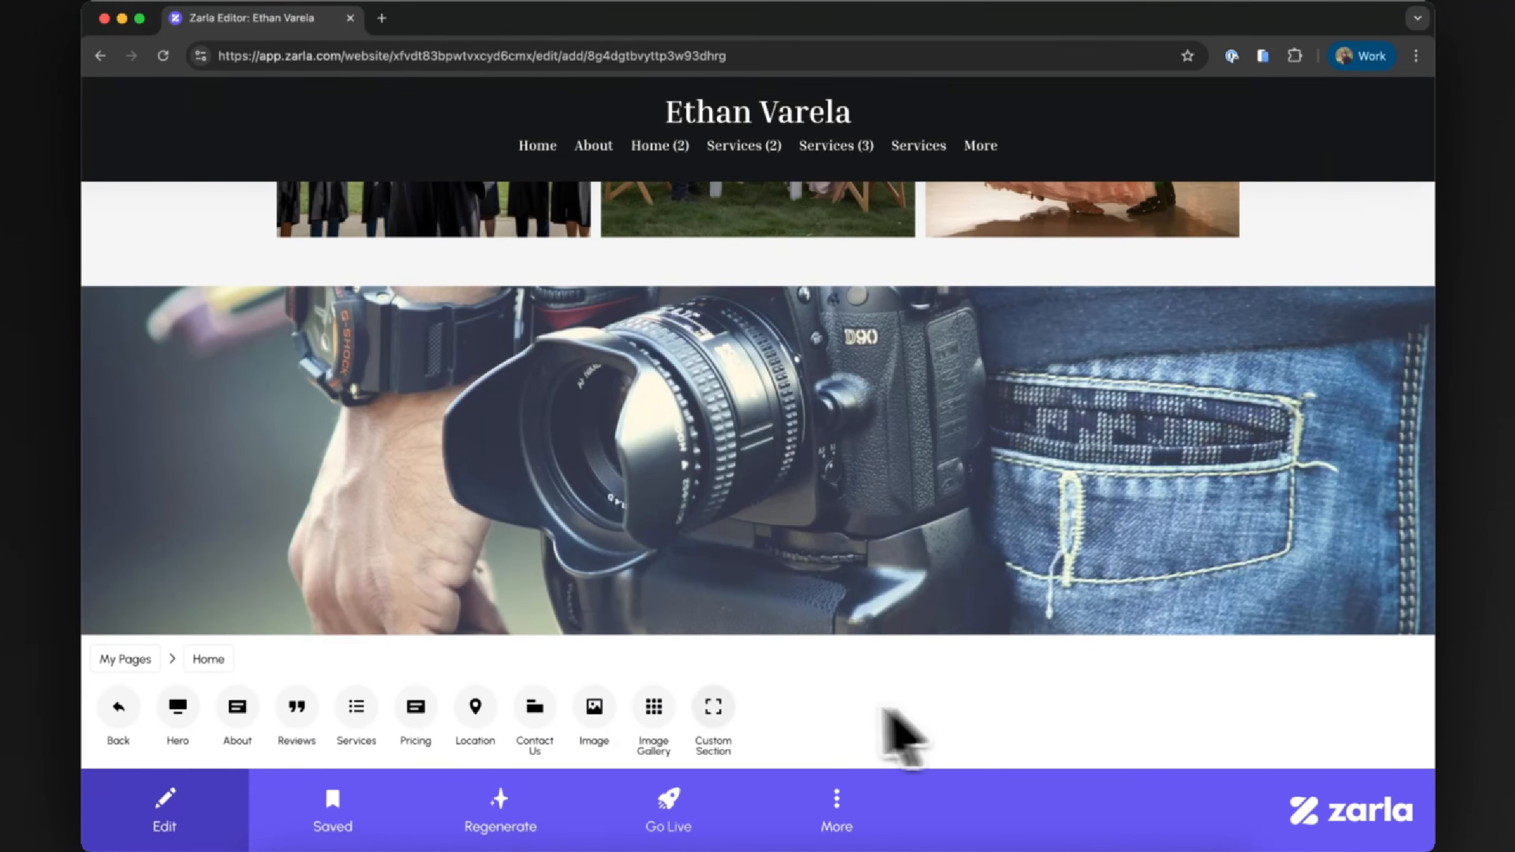
pyautogui.click(655, 710)
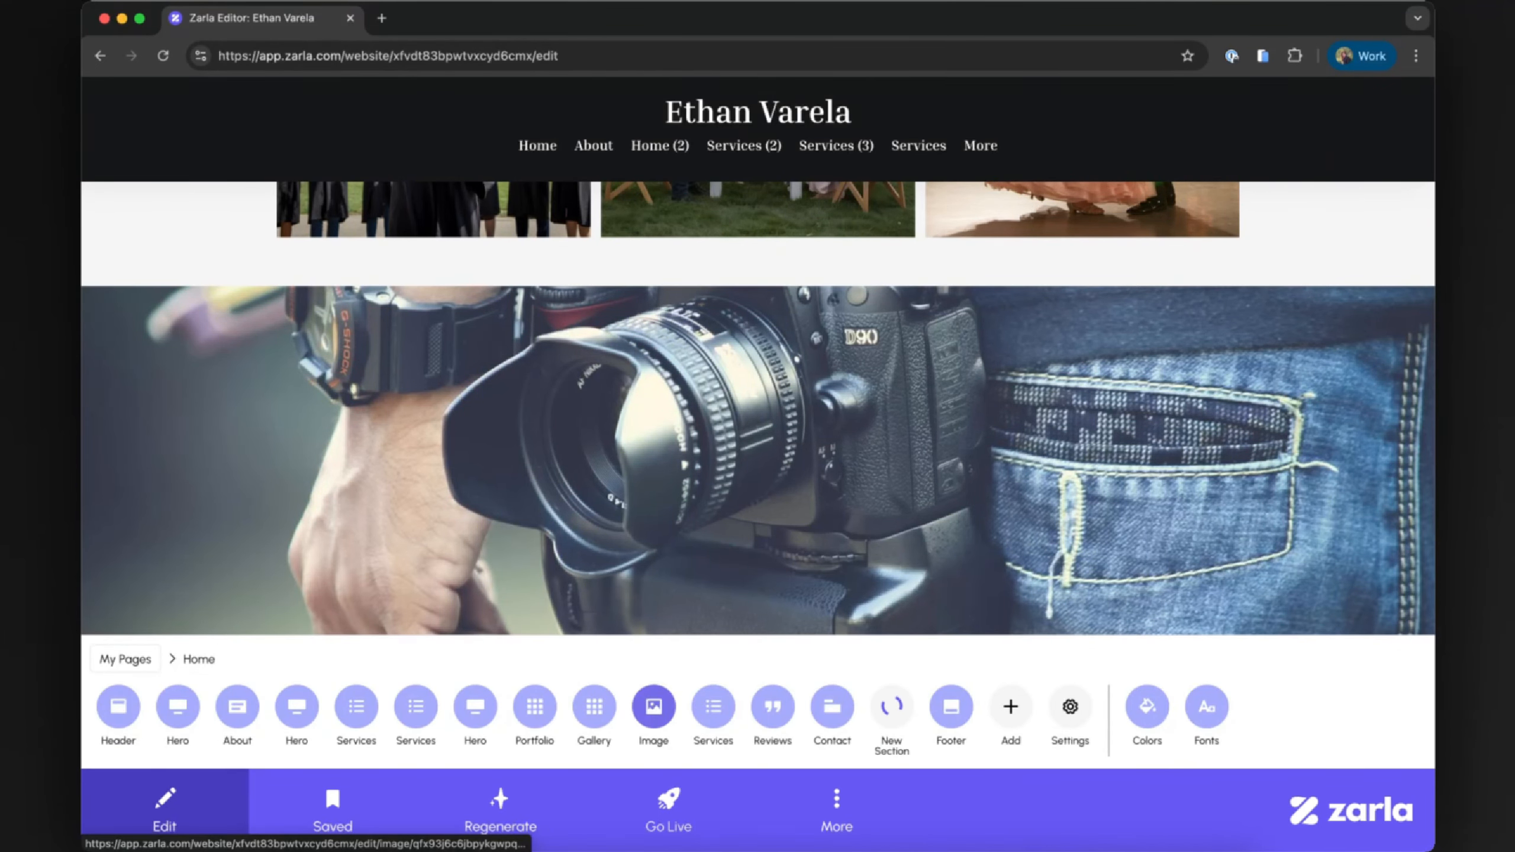
pyautogui.click(892, 711)
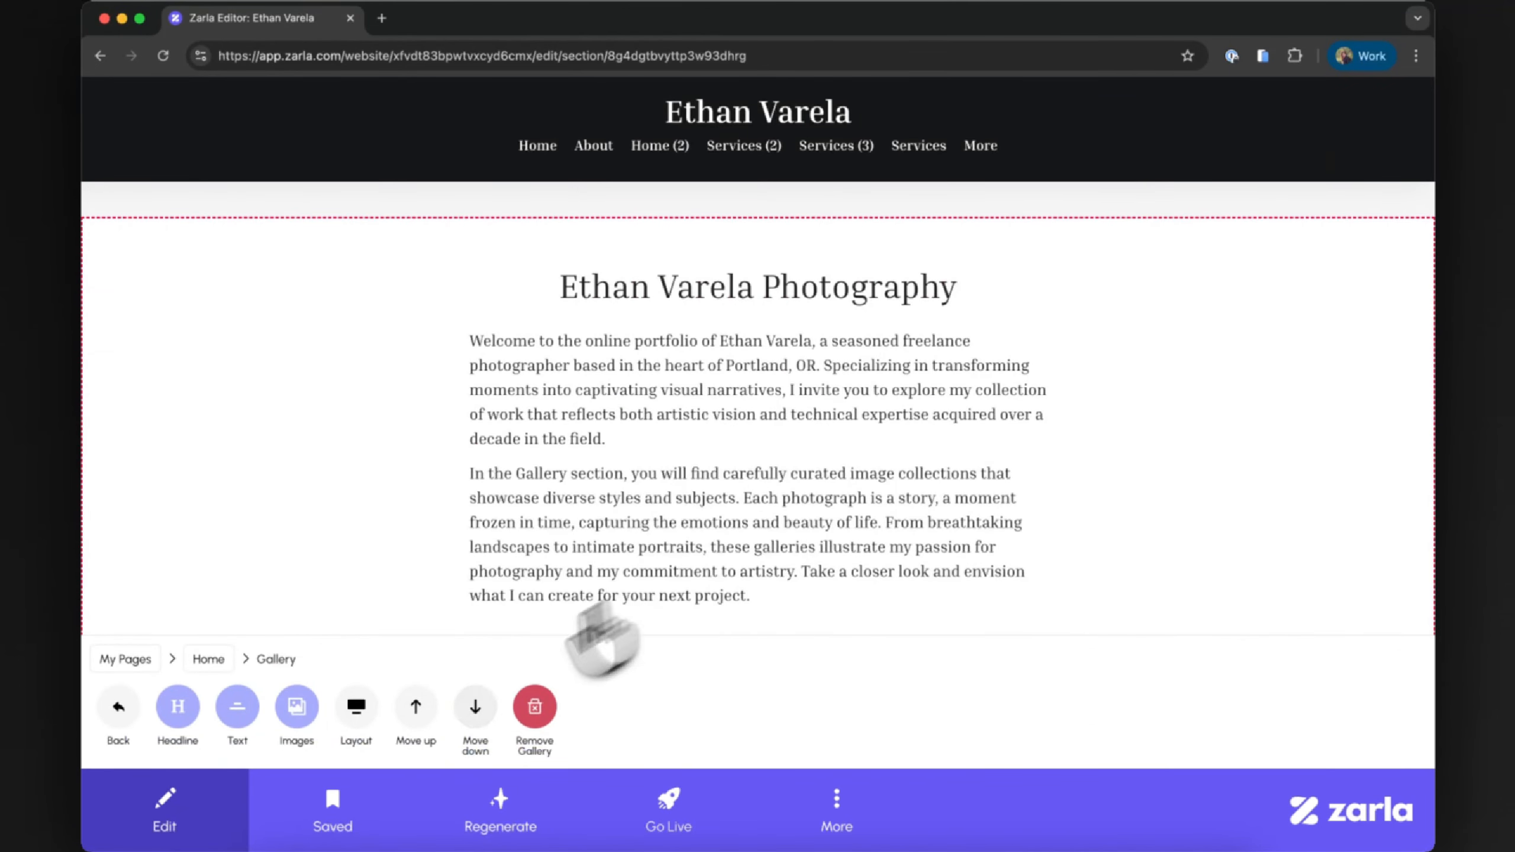
pyautogui.click(416, 710)
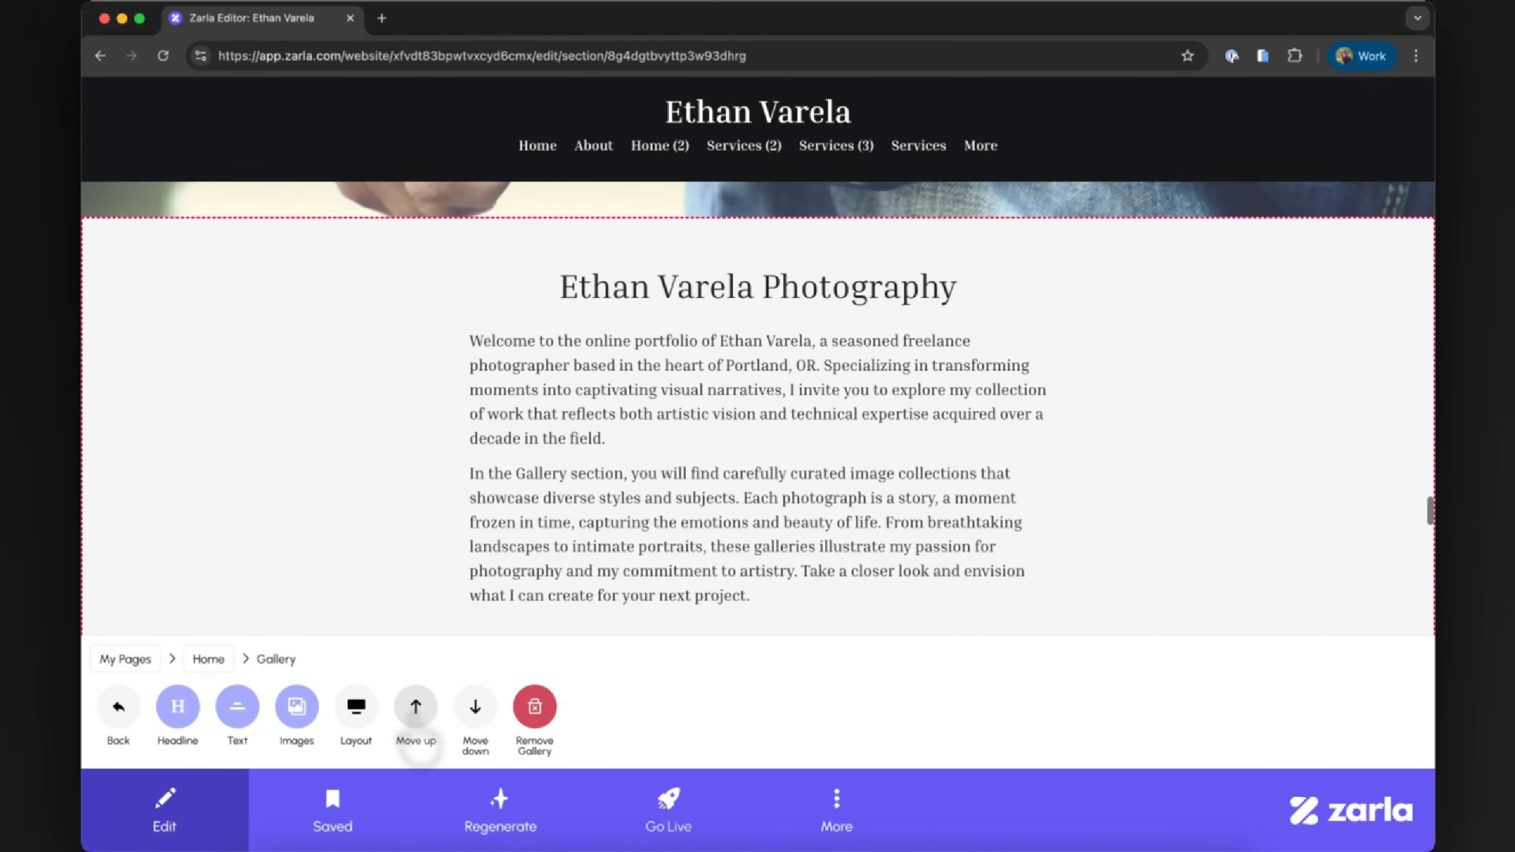
pyautogui.click(418, 707)
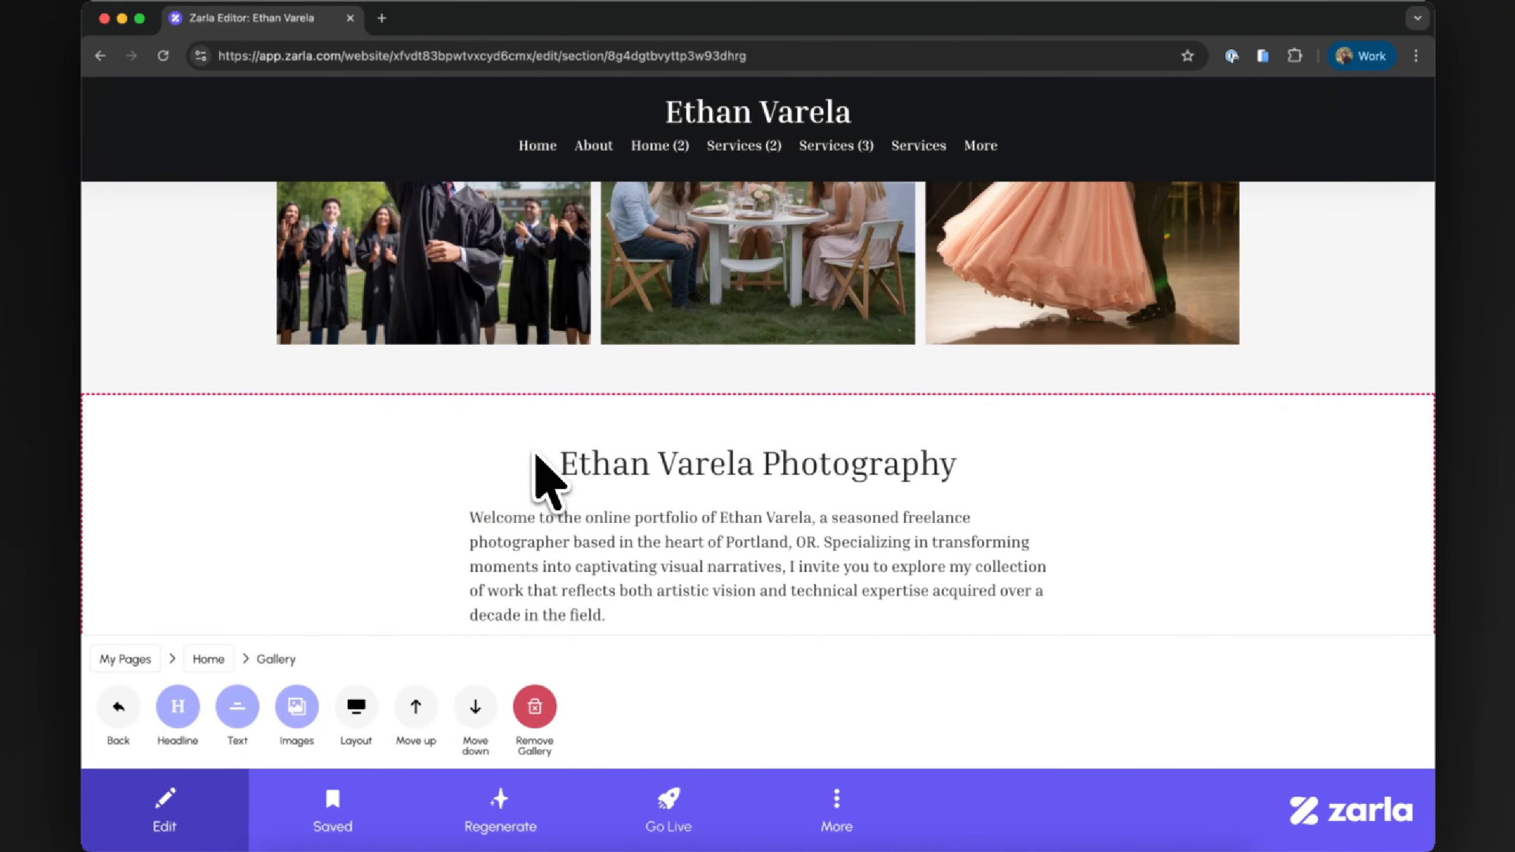
# Step: Retitle the new gallery "Lifestyle & Portrait Photography" and replace its text with the paragraph beginning "I capture candid and styled portraits"
pyautogui.click(215, 692)
pyautogui.press('super+a')
pyautogui.write('Lifest')
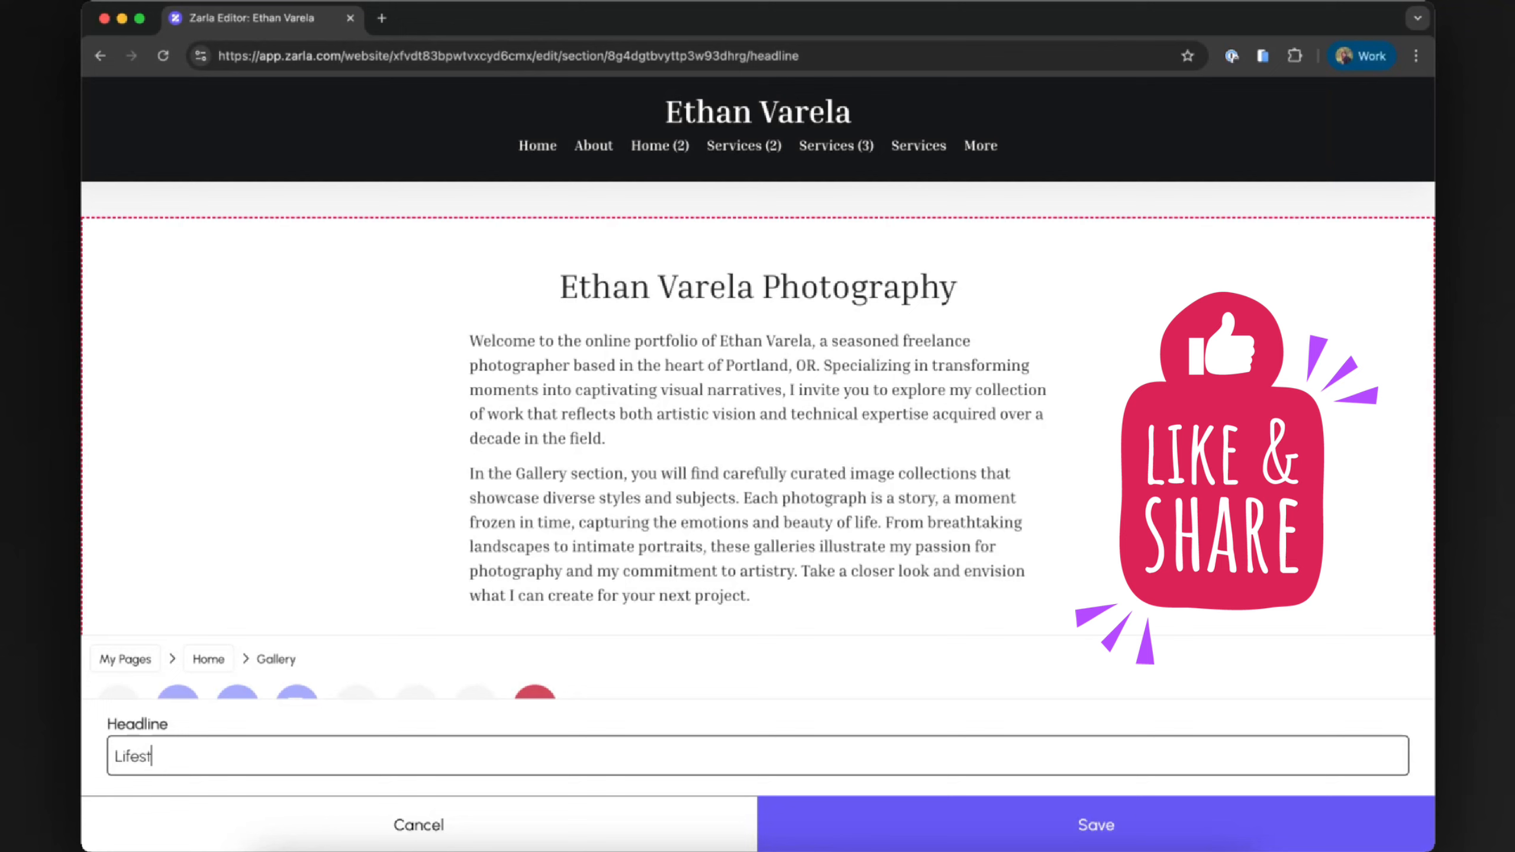
pyautogui.write('yle & Portrait Photography')
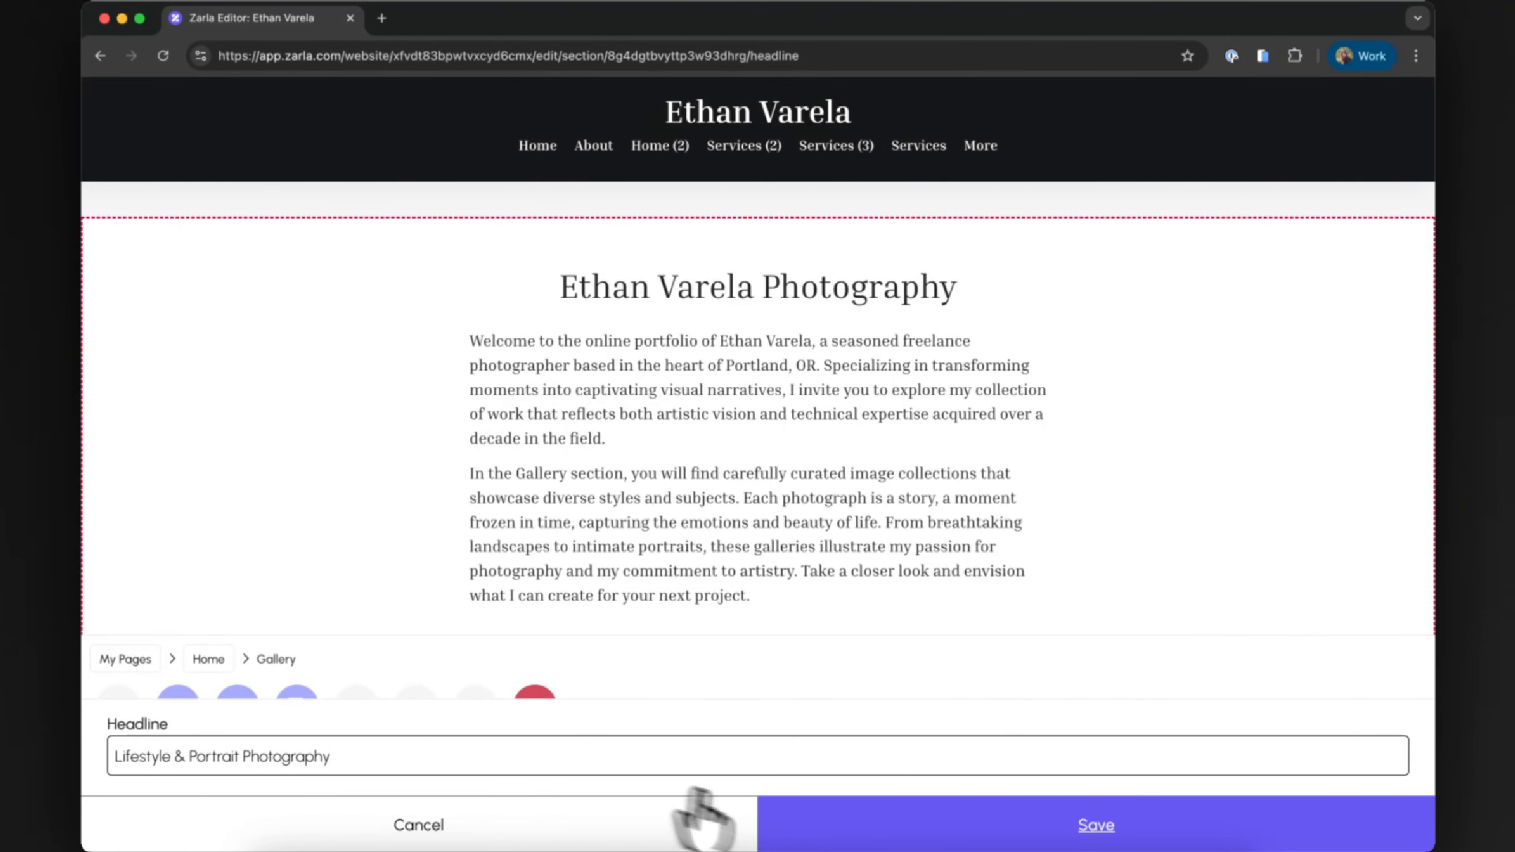
pyautogui.click(795, 827)
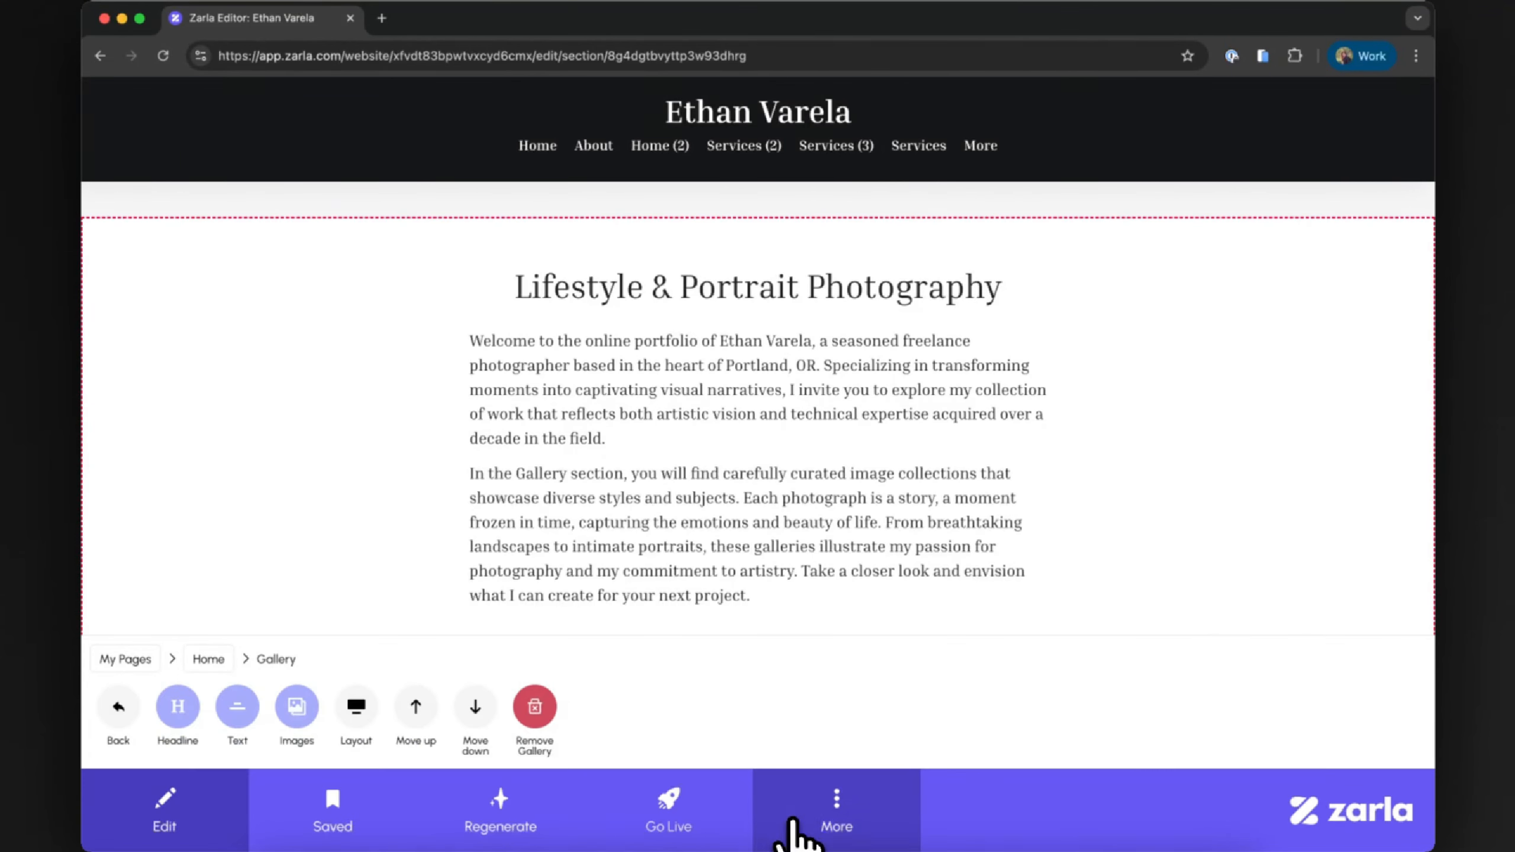
pyautogui.click(245, 717)
pyautogui.press('super+a')
pyautogui.write("I capture candid and styled portraits that reflect the unique personality of individuals, couples, and teams. Whether it's a rebranding shoot for a business owner or lifestyle content for social media, I tailor each session to feel relaxed, collaborative, and genuinely representative.")
pyautogui.click(865, 828)
# Step: Upload portrait photos to the Lifestyle & Portrait Photography gallery, including the authentic family, city couple, editorial solo, moody indoor and candid woman images
pyautogui.click(177, 714)
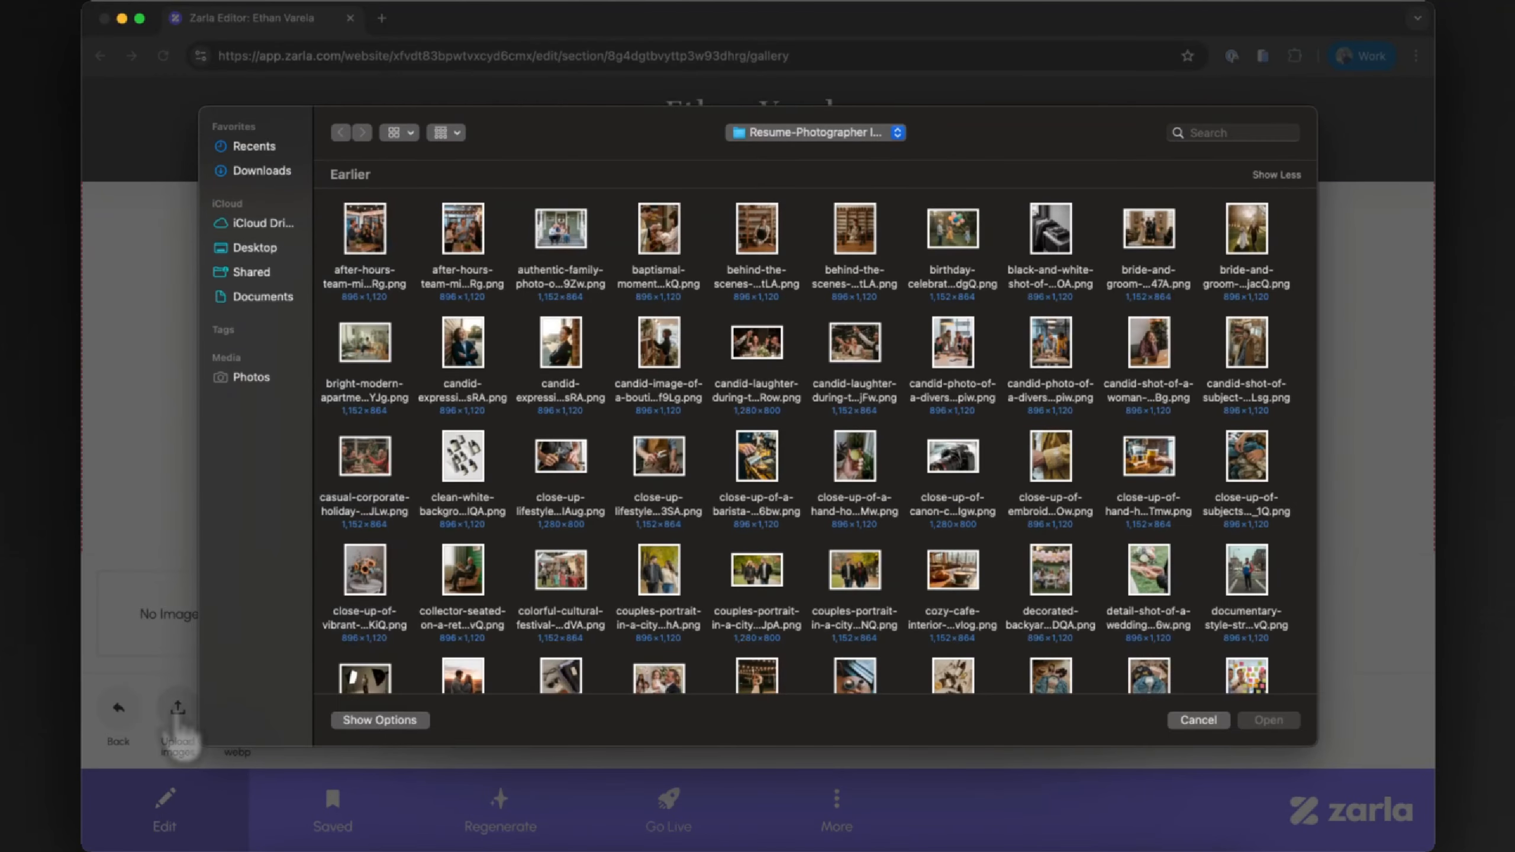
pyautogui.scroll(-2, 561, 555)
pyautogui.click(854, 508)
pyautogui.keyDown('super'); pyautogui.click(365, 624); pyautogui.keyUp('super')
pyautogui.scroll(2, 489, 567)
pyautogui.keyDown('super'); pyautogui.click(560, 251); pyautogui.keyUp('super')
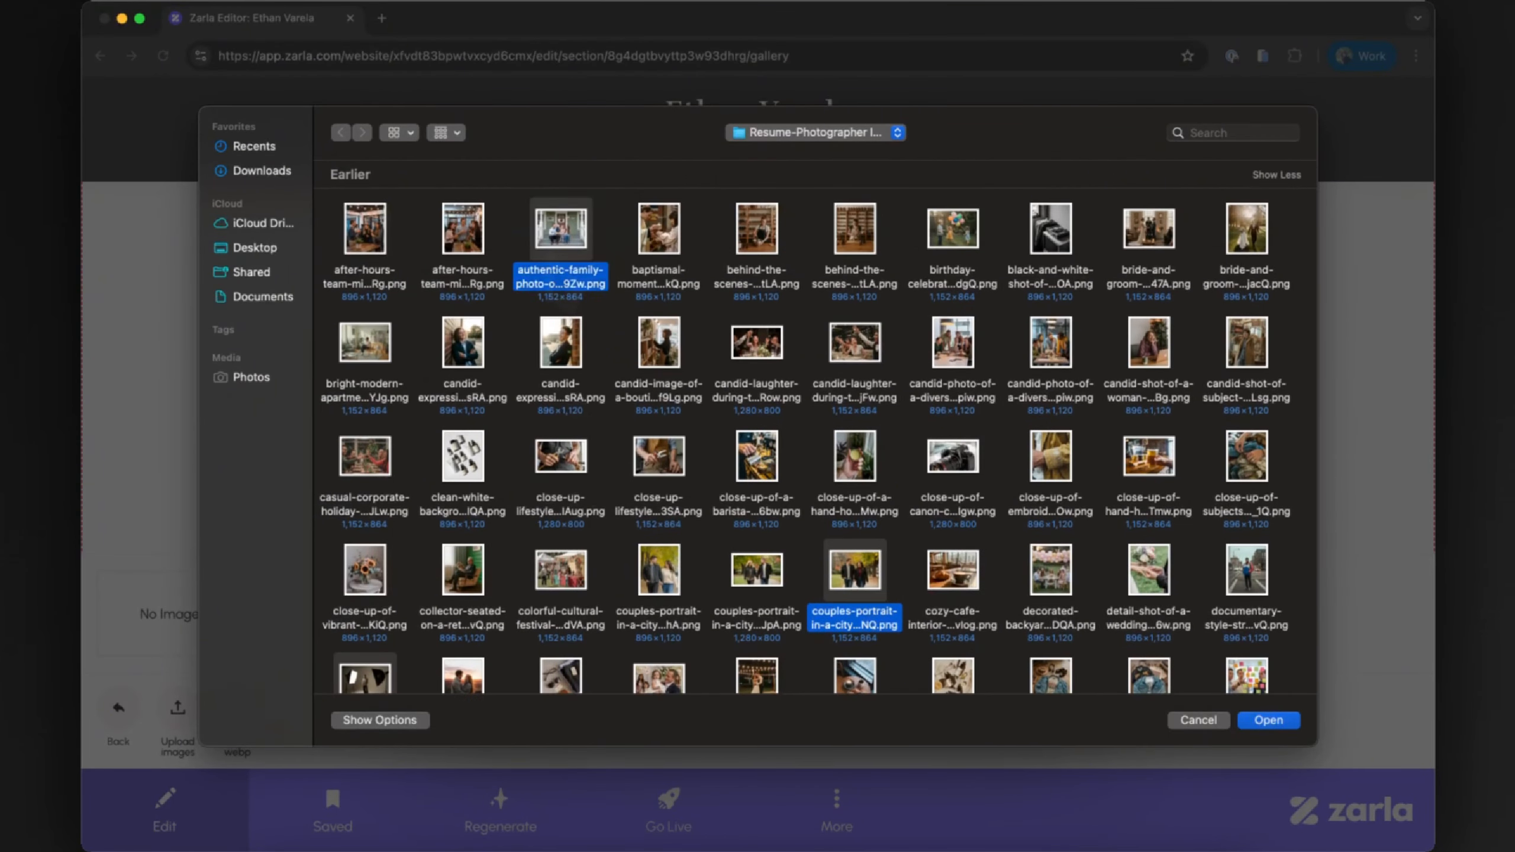
pyautogui.scroll(-6, 704, 352)
pyautogui.keyDown('super'); pyautogui.click(756, 525); pyautogui.keyUp('super')
pyautogui.scroll(6, 776, 507)
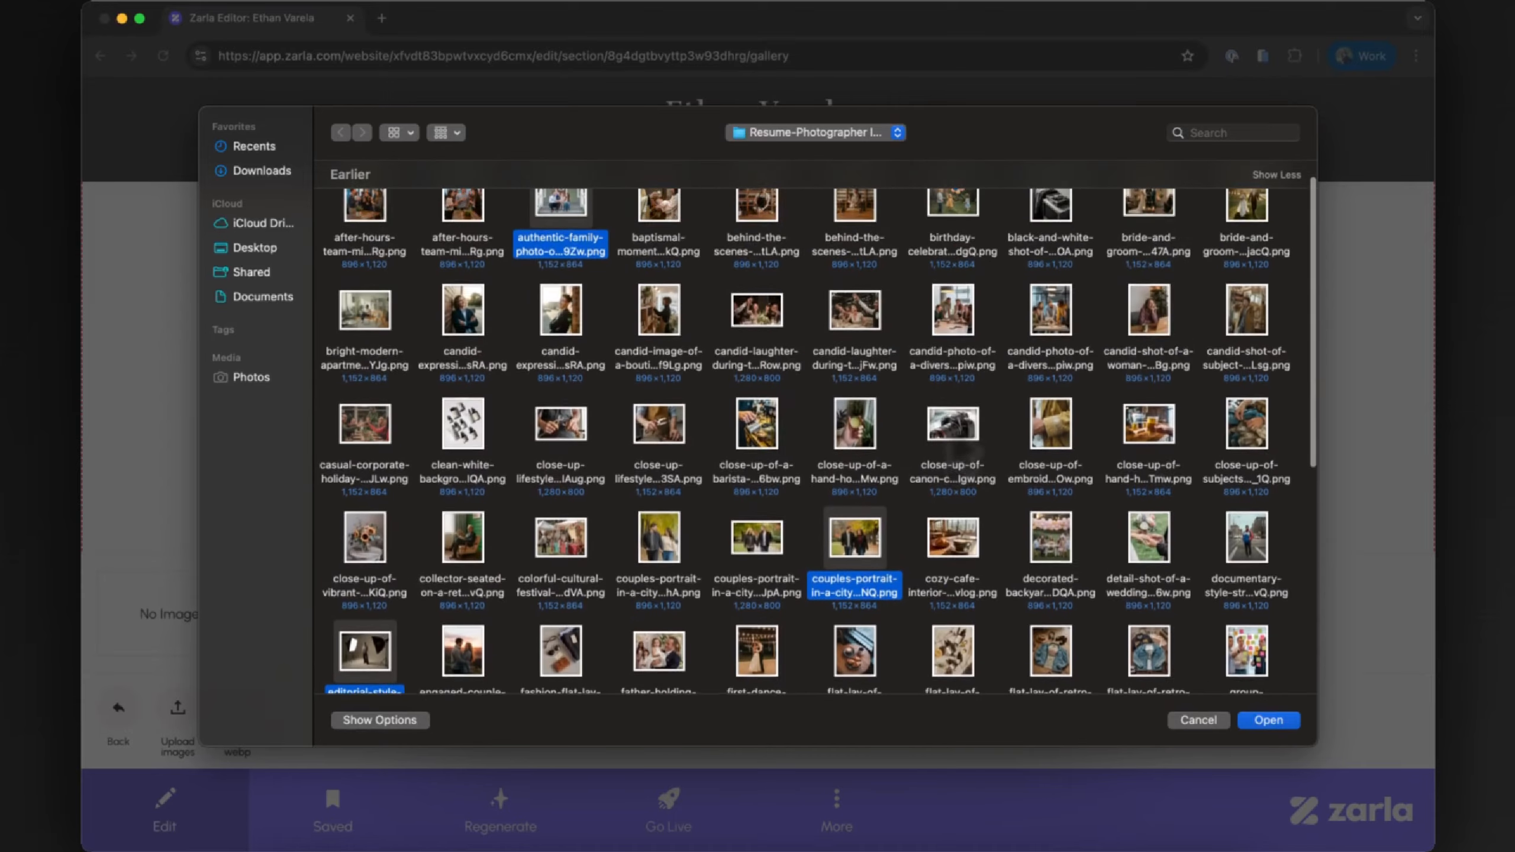
pyautogui.keyDown('super'); pyautogui.click(1148, 311); pyautogui.keyUp('super')
pyautogui.keyDown('super'); pyautogui.click(560, 310); pyautogui.keyUp('super')
pyautogui.scroll(-5, 591, 349)
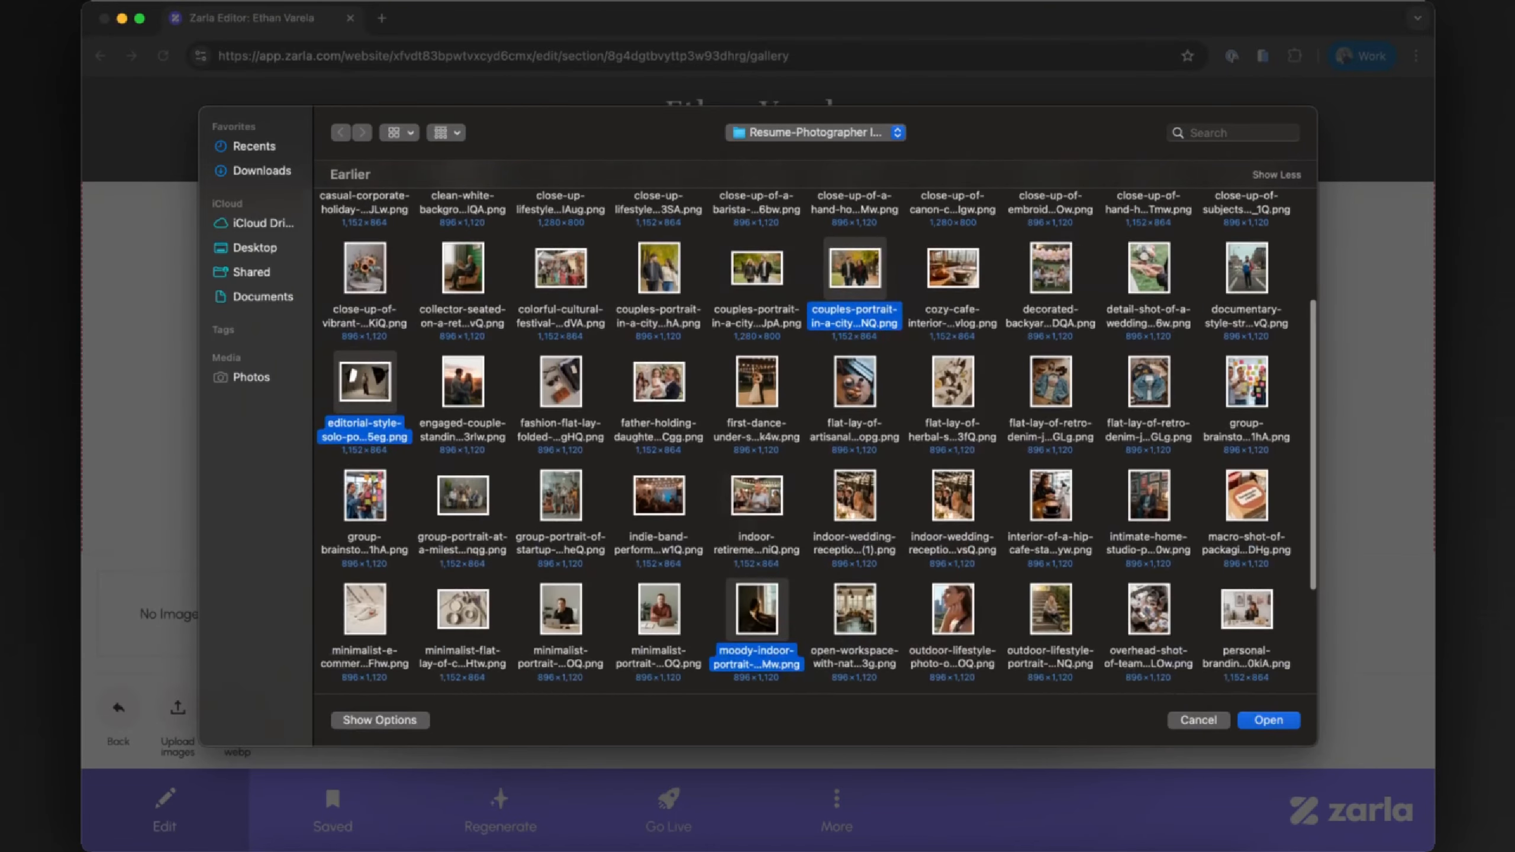
pyautogui.scroll(5, 1044, 686)
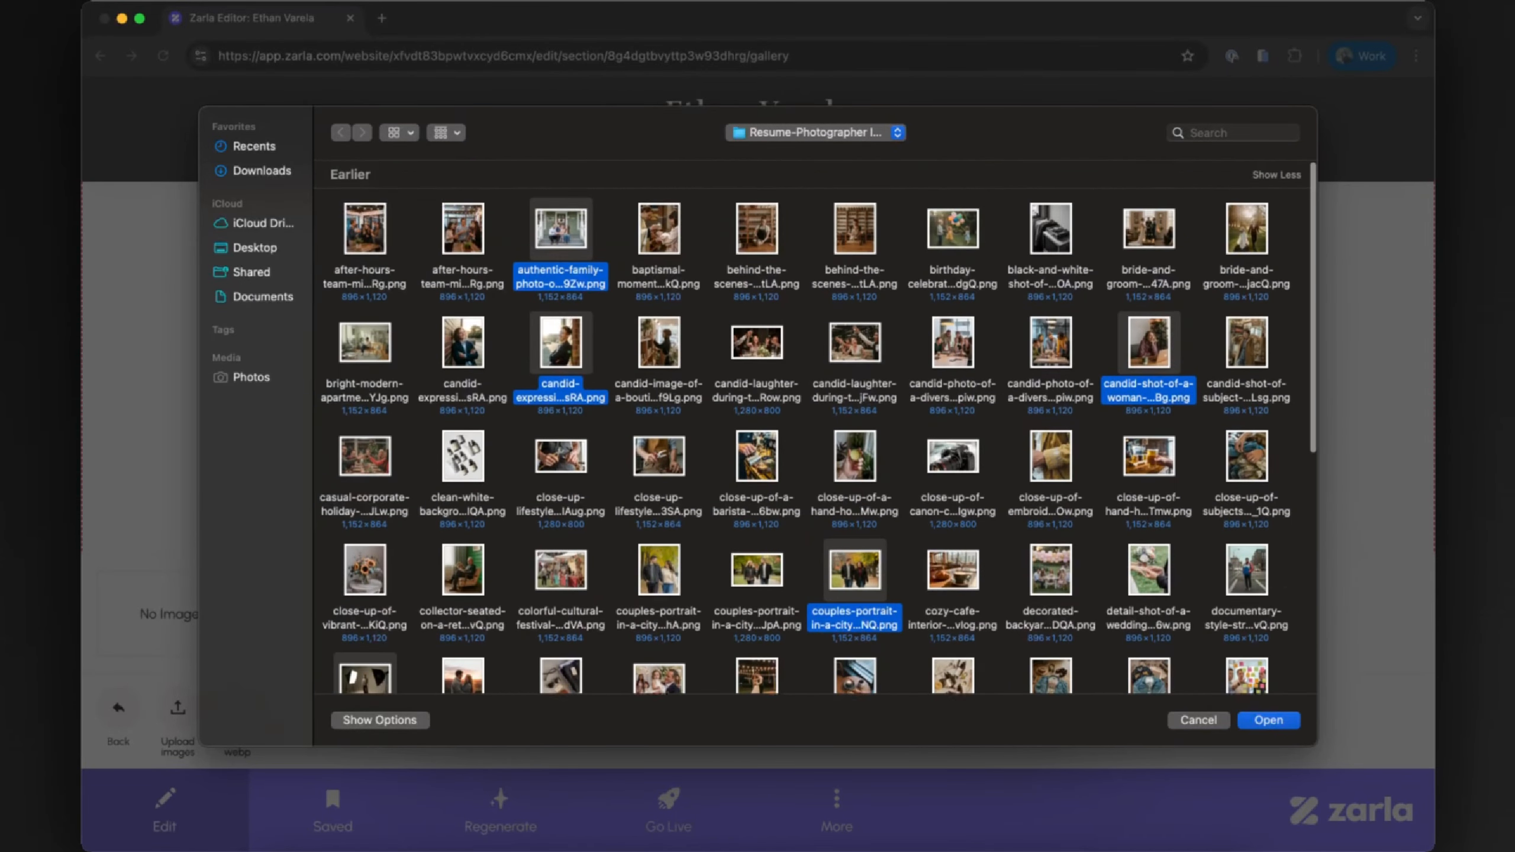
pyautogui.scroll(-3, 1044, 687)
pyautogui.scroll(-3, 1044, 687)
pyautogui.click(1269, 719)
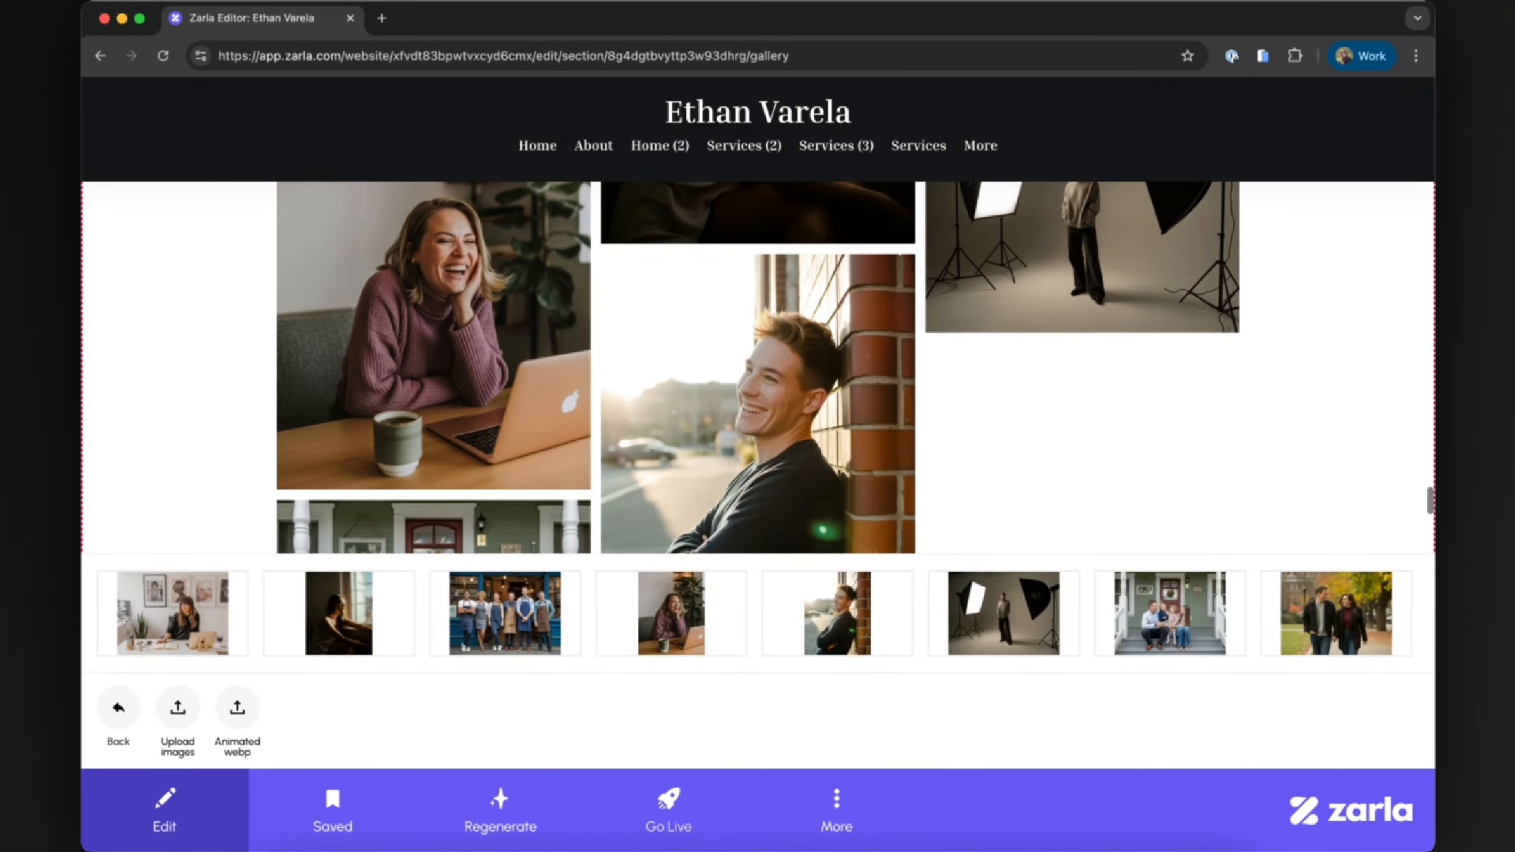
# Step: Move the photo of the woman at her desk from first to fourth place in the Lifestyle & Portrait Photography gallery
pyautogui.click(172, 614)
pyautogui.click(416, 708)
pyautogui.click(415, 708)
pyautogui.click(415, 708)
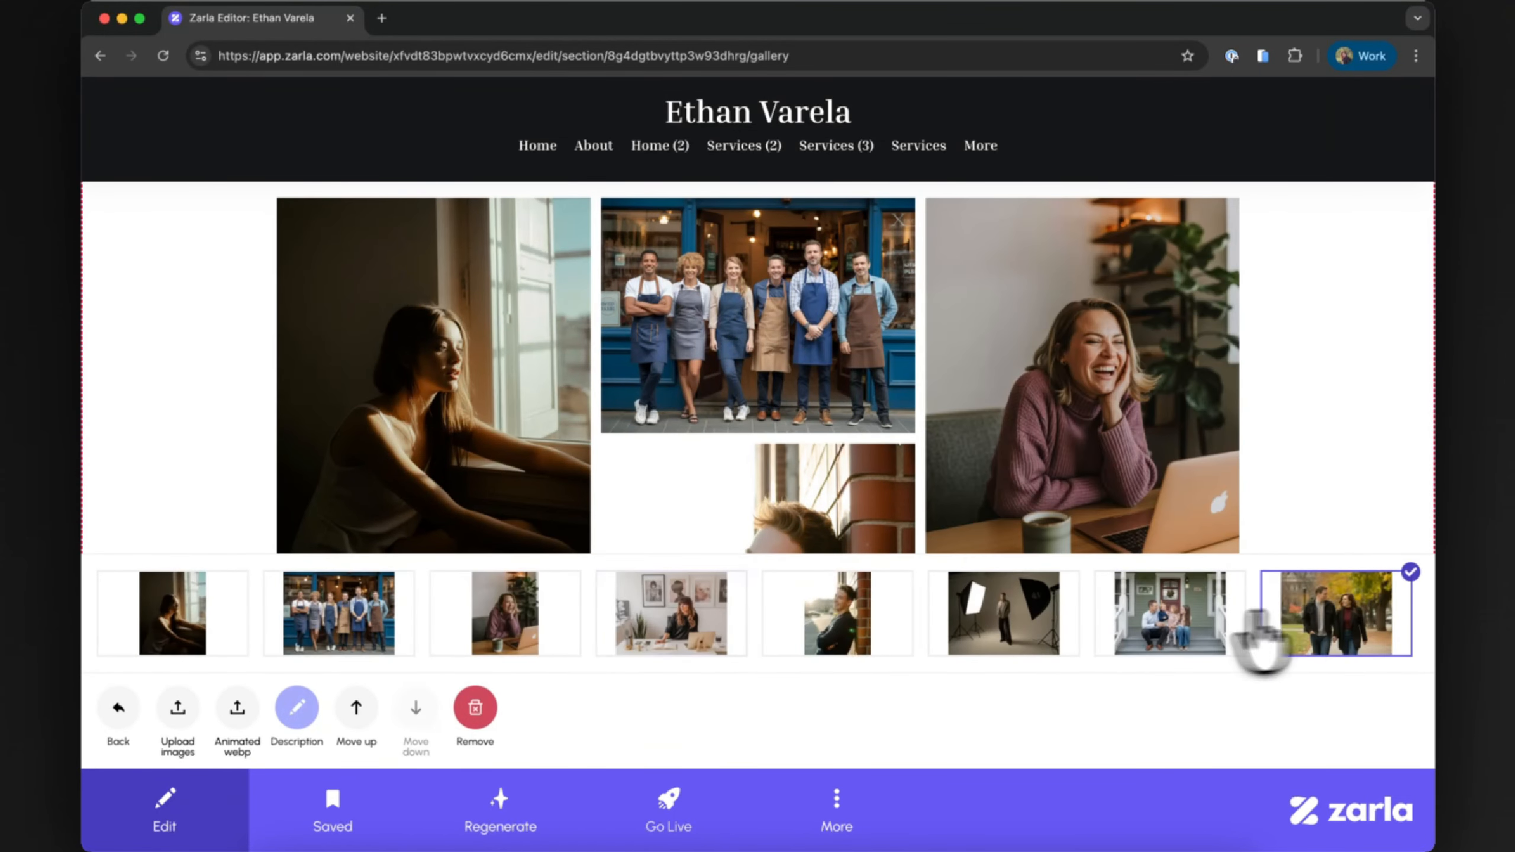
# Step: Move the autumn couple's portrait to first place in the Lifestyle & Portrait Photography gallery
pyautogui.click(356, 708)
pyautogui.click(356, 708)
pyautogui.click(357, 708)
pyautogui.click(356, 708)
pyautogui.click(356, 708)
pyautogui.click(357, 708)
pyautogui.click(356, 708)
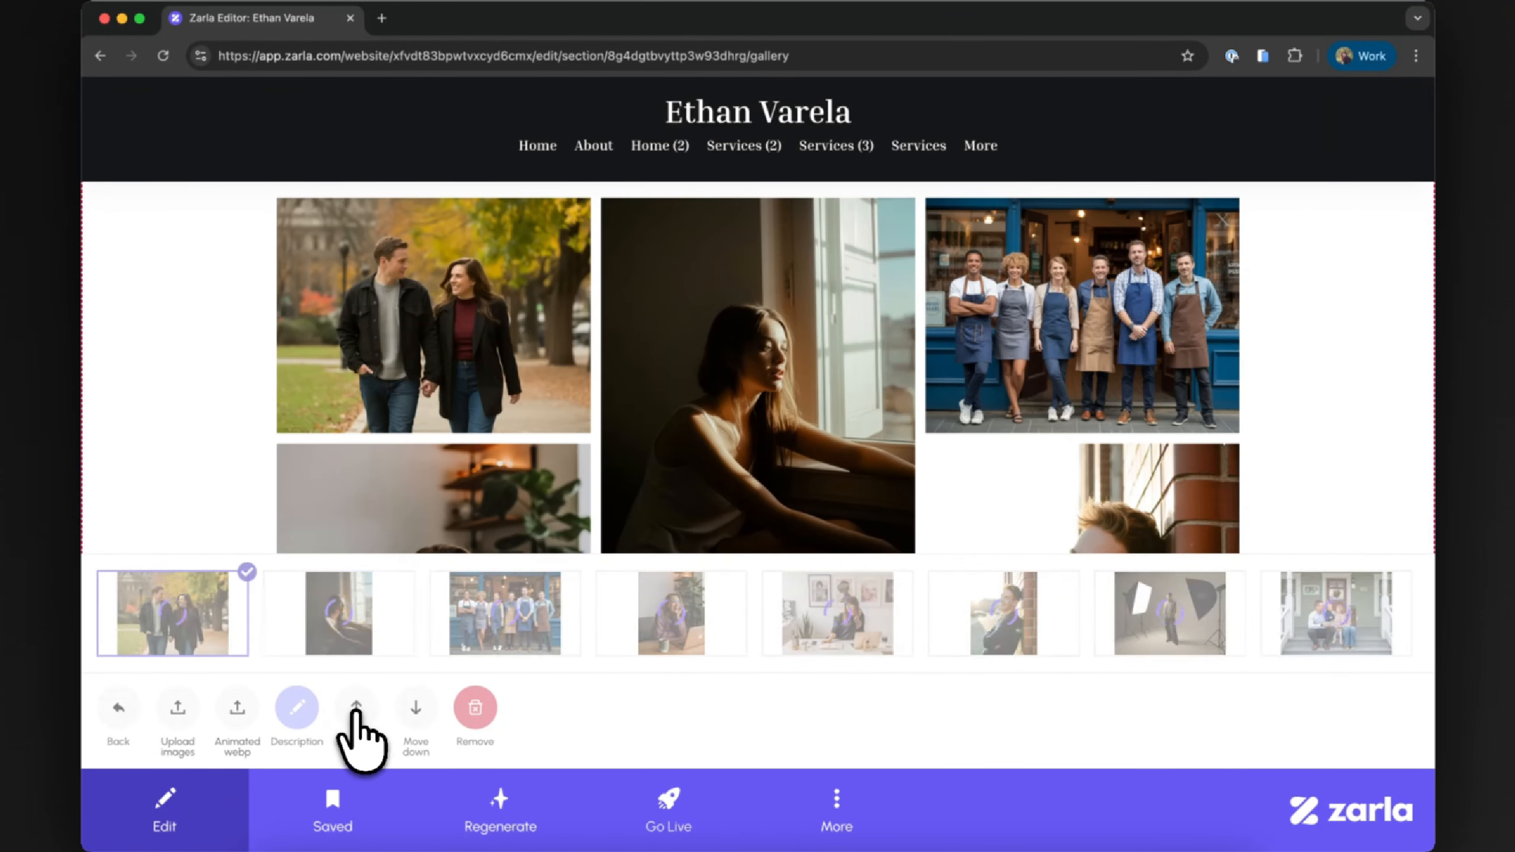
# Step: Move the studio portrait with softbox lights up to second place in the Lifestyle & Portrait Photography gallery
pyautogui.click(1142, 621)
pyautogui.click(357, 708)
pyautogui.click(356, 708)
pyautogui.click(357, 708)
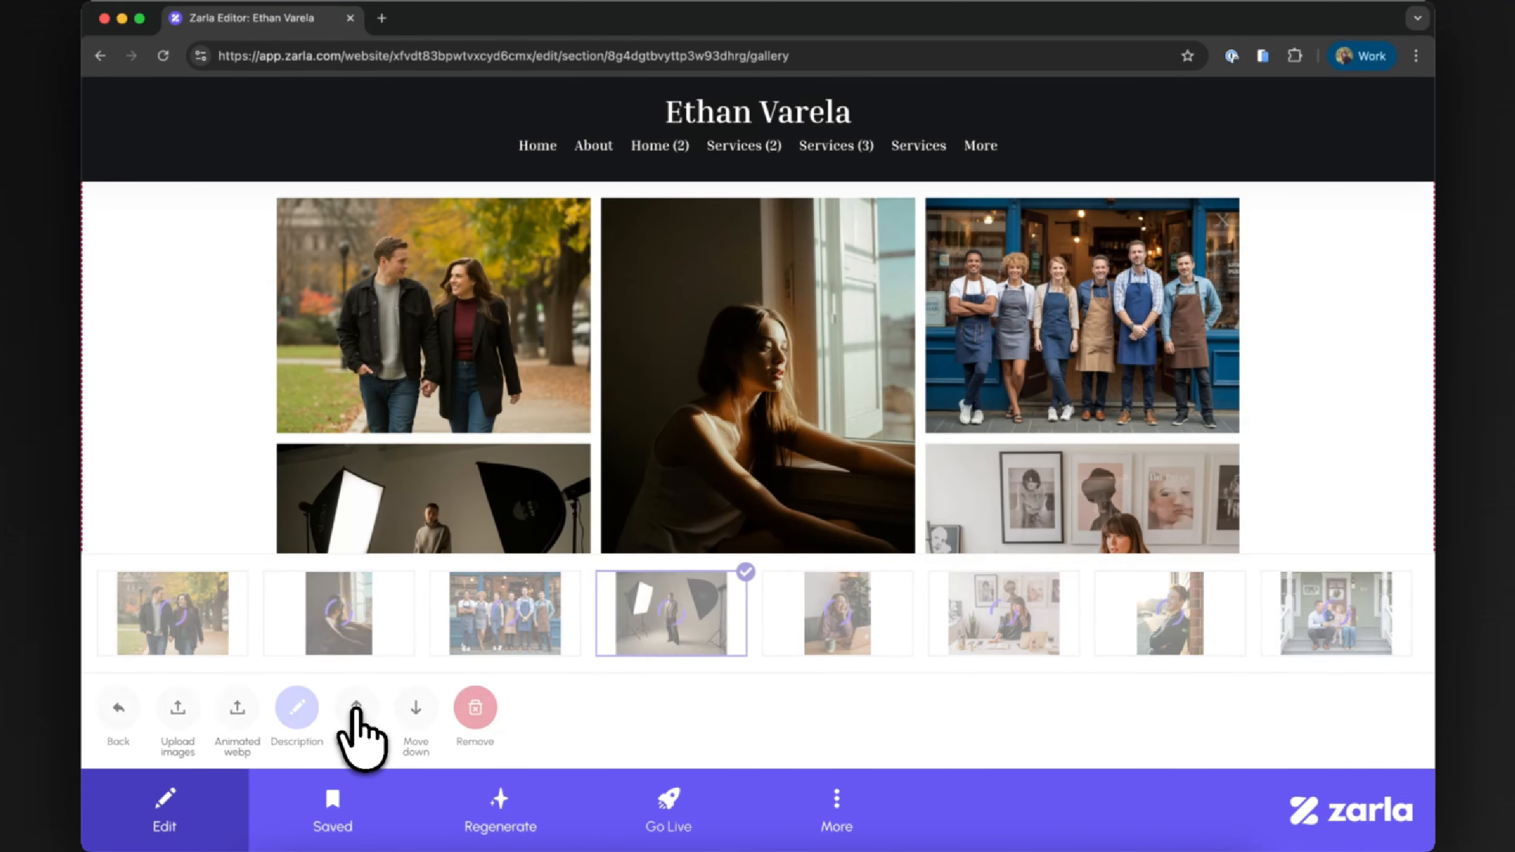
pyautogui.click(356, 708)
pyautogui.click(356, 708)
# Step: Move the family porch photo from last place toward the front of the Lifestyle & Portrait Photography gallery
pyautogui.click(1336, 613)
pyautogui.click(356, 708)
pyautogui.click(360, 706)
pyautogui.click(360, 705)
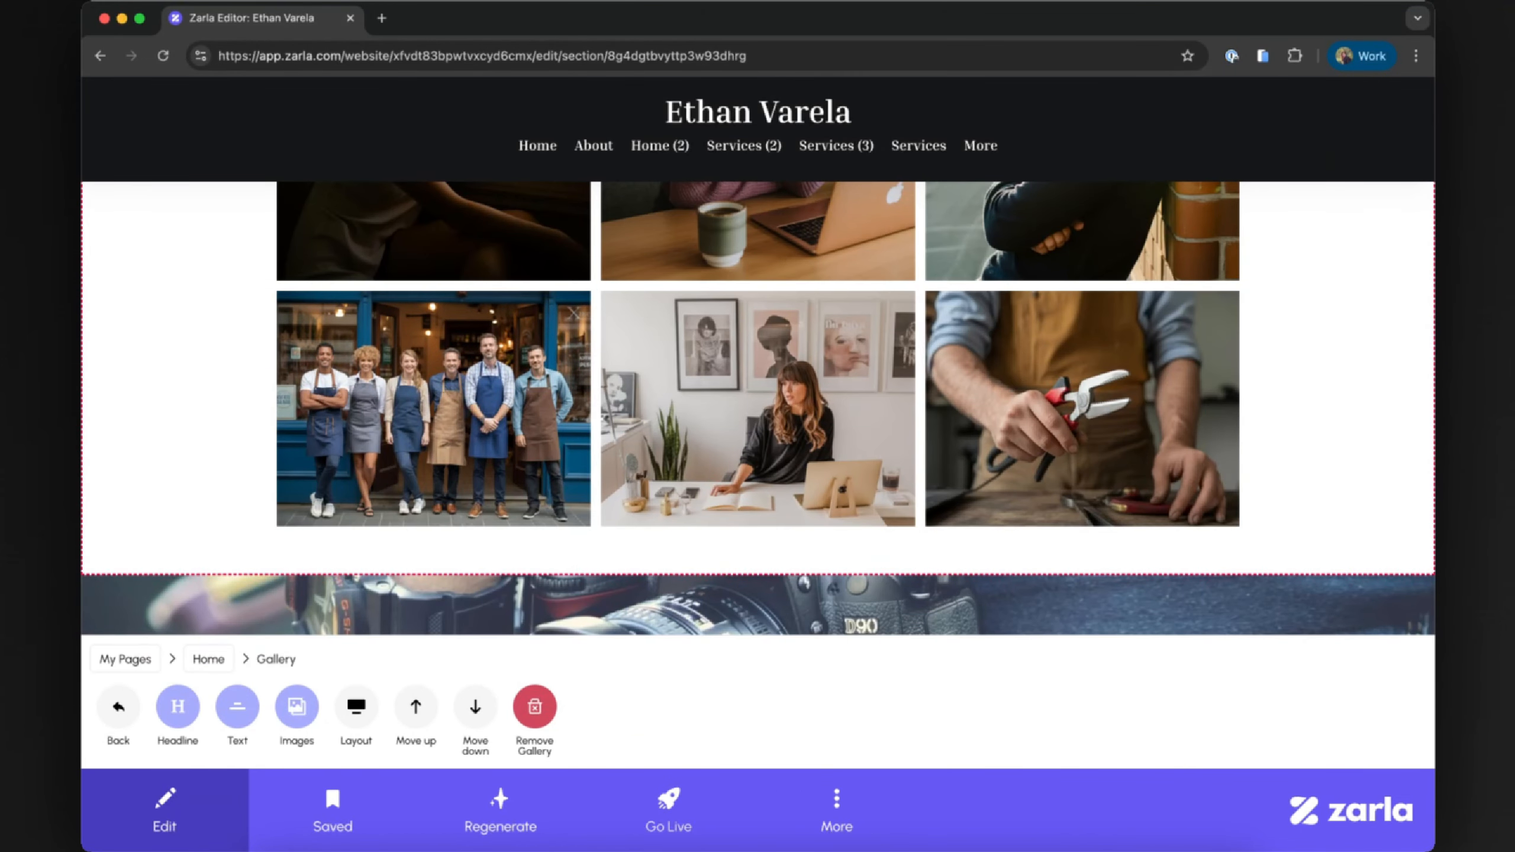
# Step: Regenerate the full-width image below the Lifestyle & Portrait Photography gallery until it shows a close-up of a camera lens
pyautogui.scroll(-5, 943, 541)
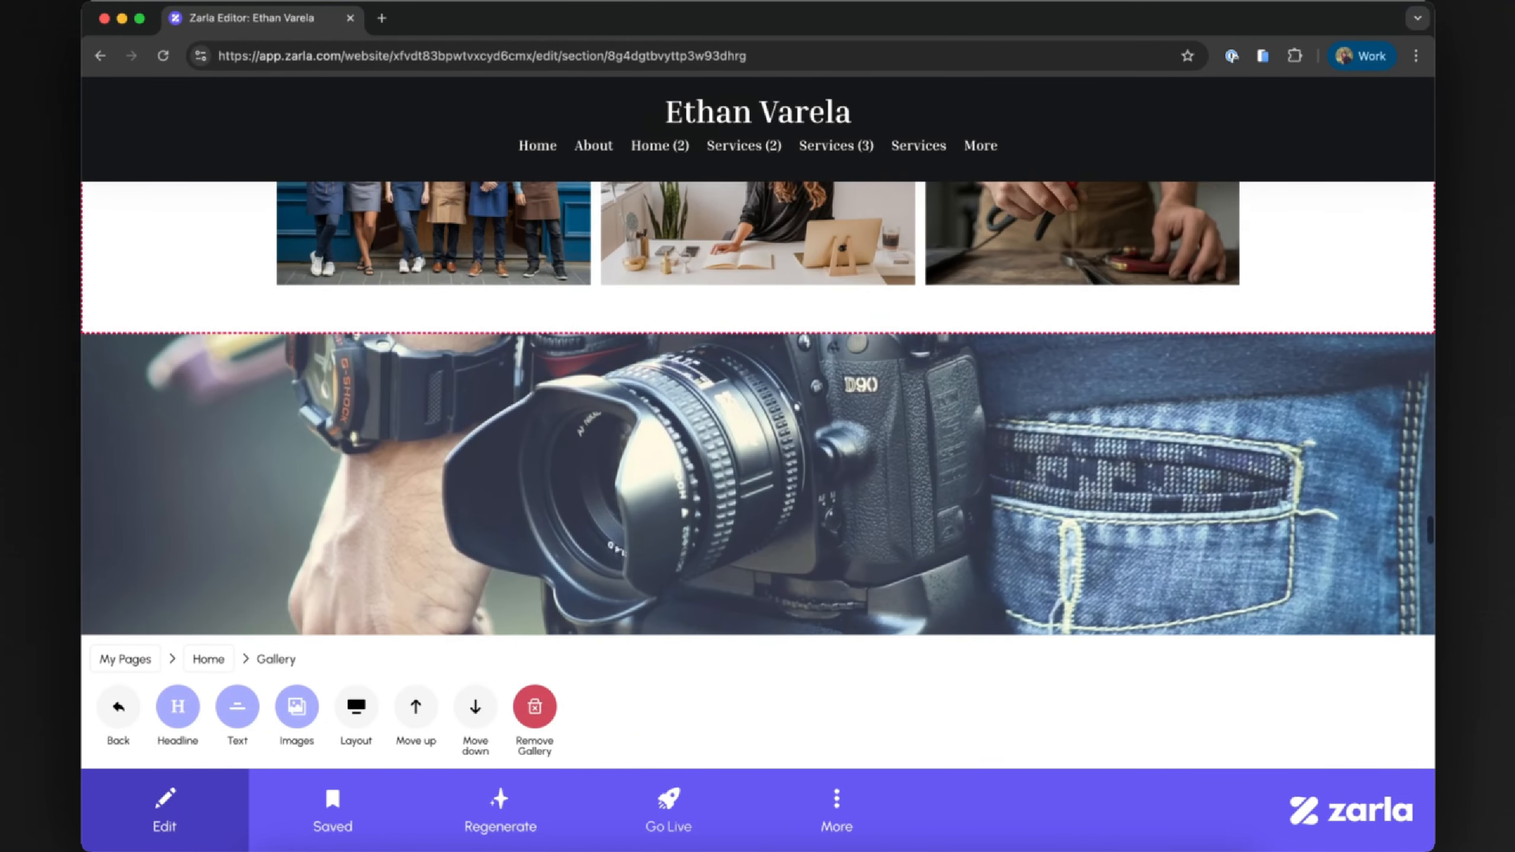
pyautogui.click(944, 540)
pyautogui.click(177, 707)
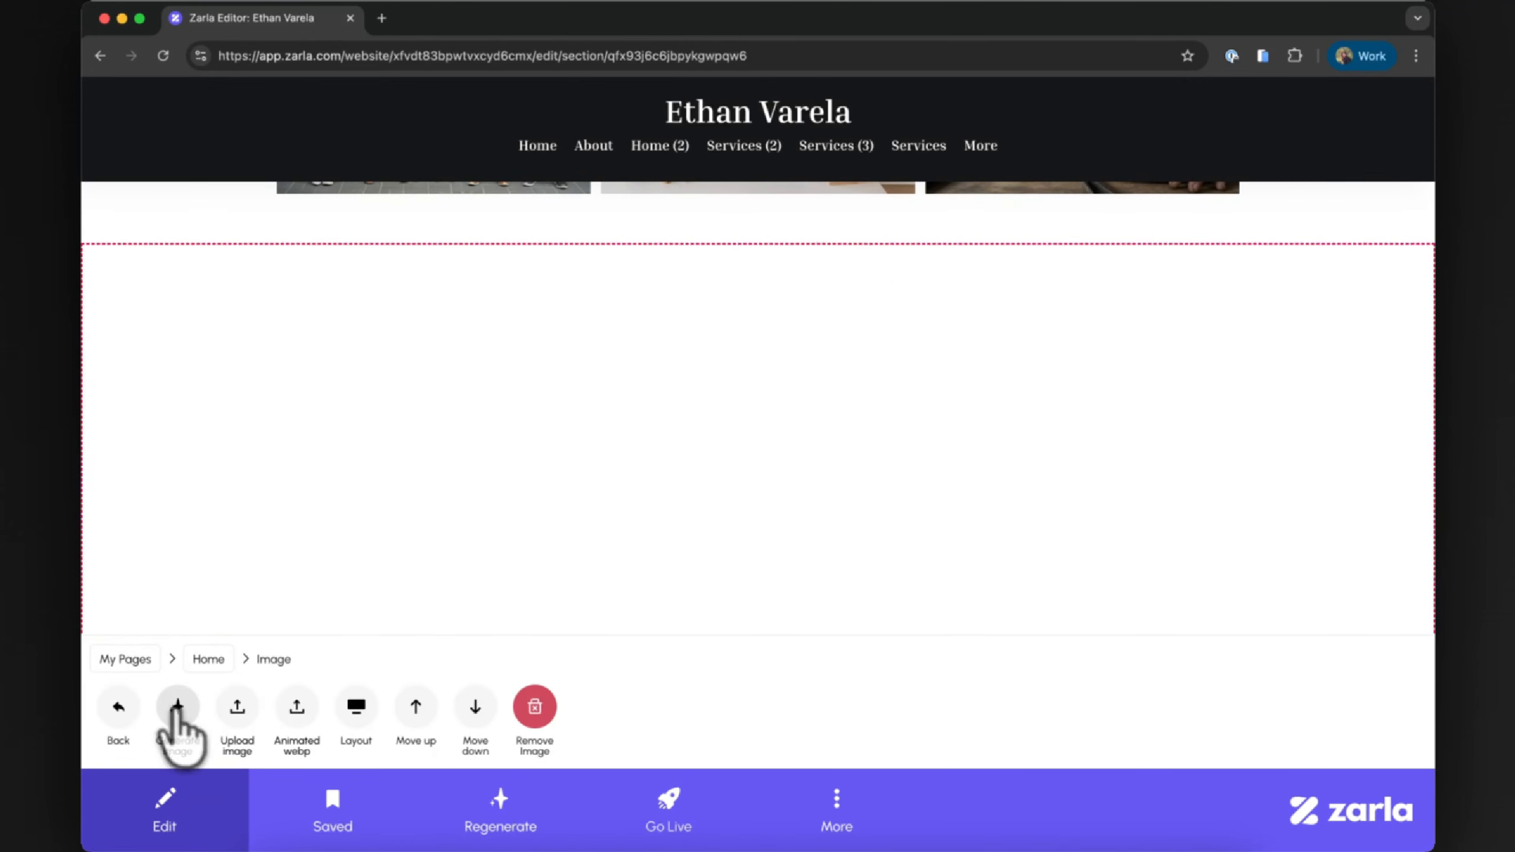
pyautogui.click(177, 708)
pyautogui.click(177, 708)
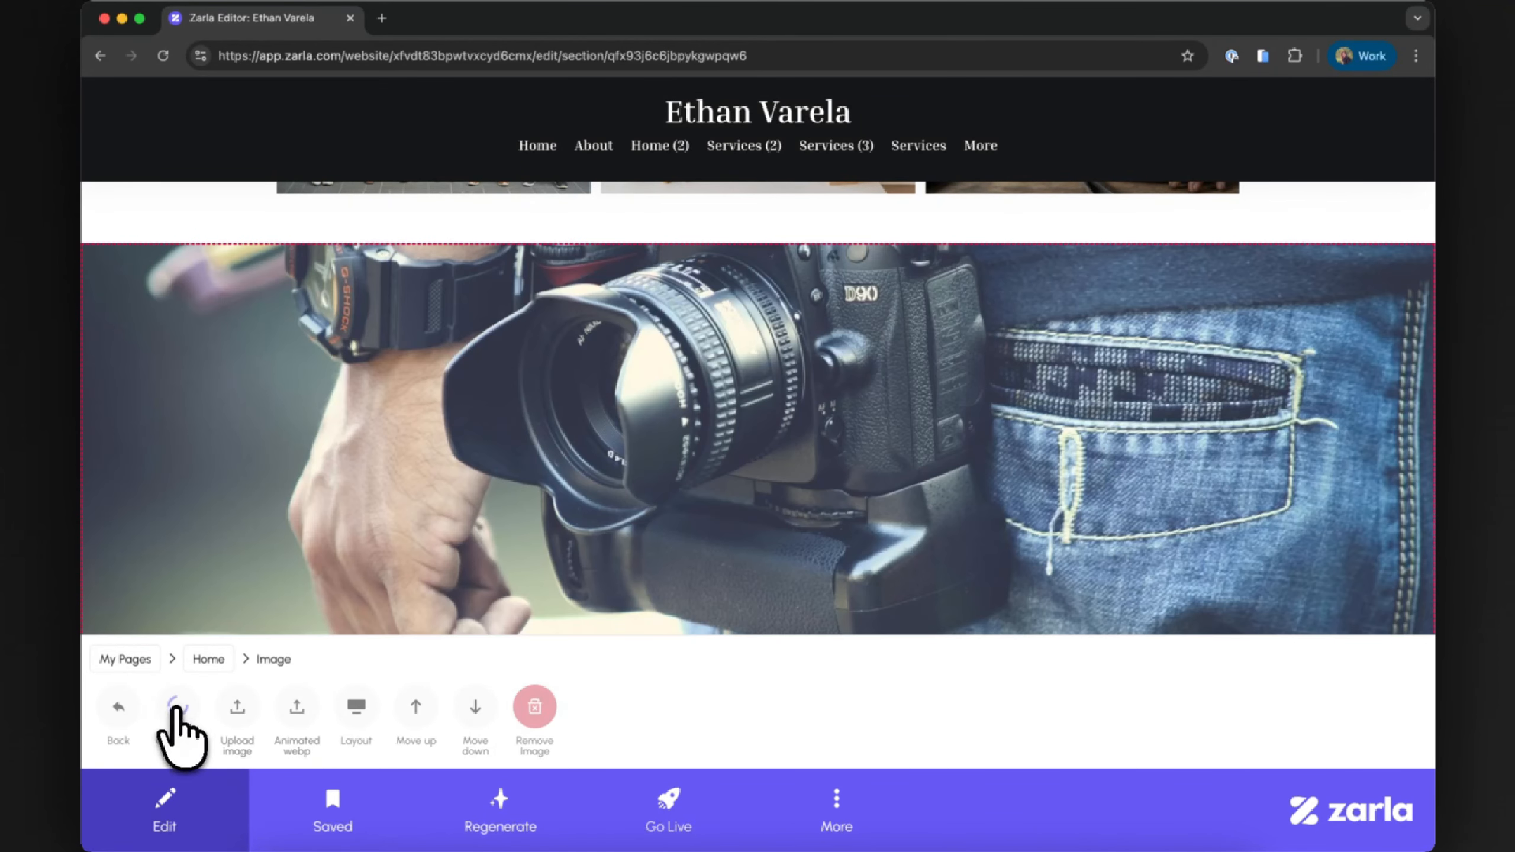
pyautogui.click(177, 708)
pyautogui.click(177, 708)
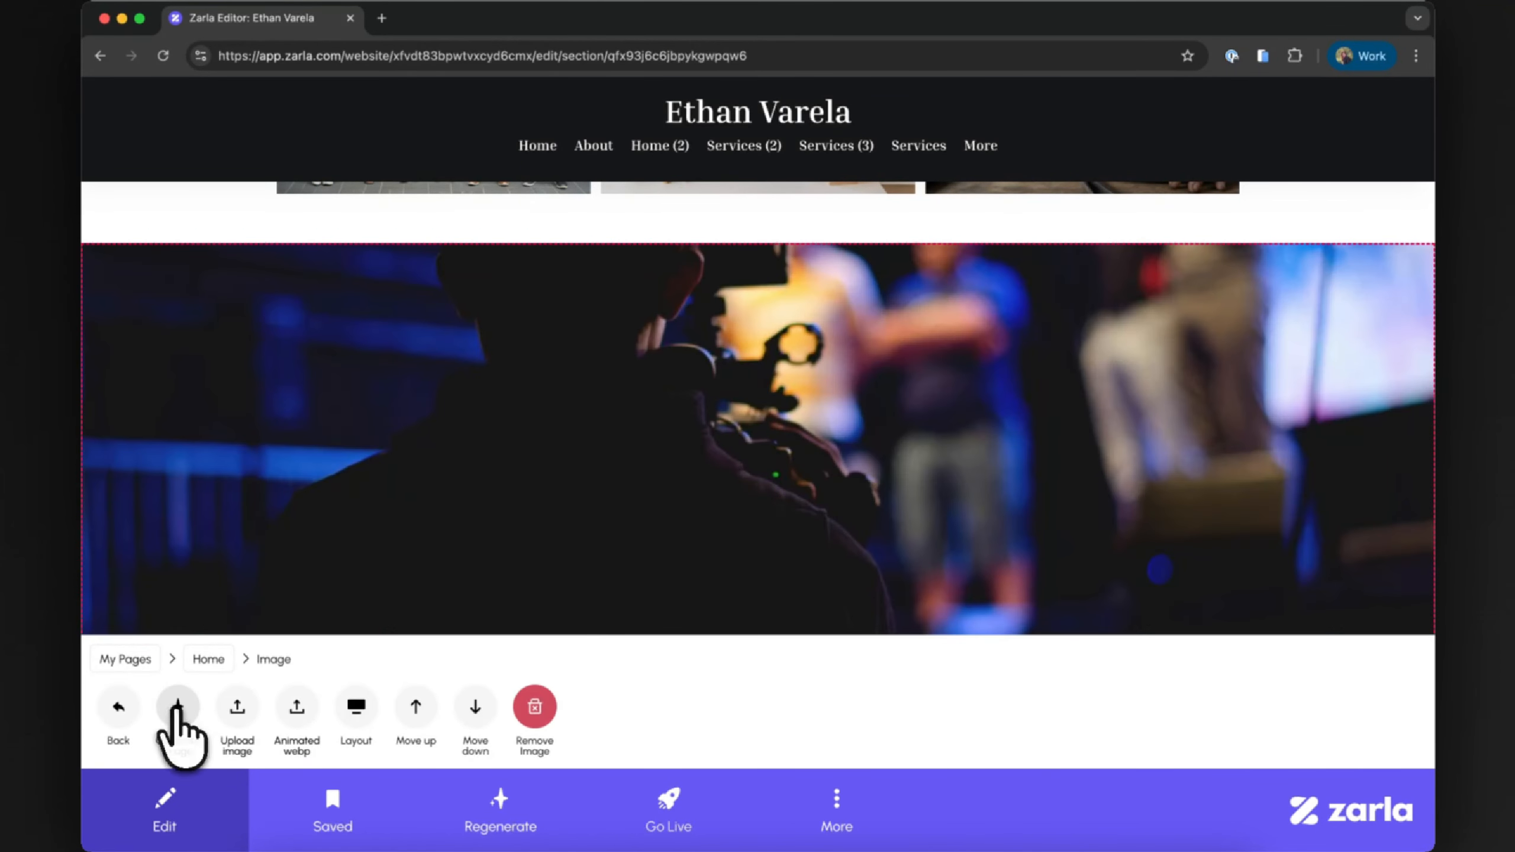
pyautogui.click(177, 707)
# Step: Change the Reviews section's headline to "What My Clients Say"
pyautogui.scroll(-5, 338, 624)
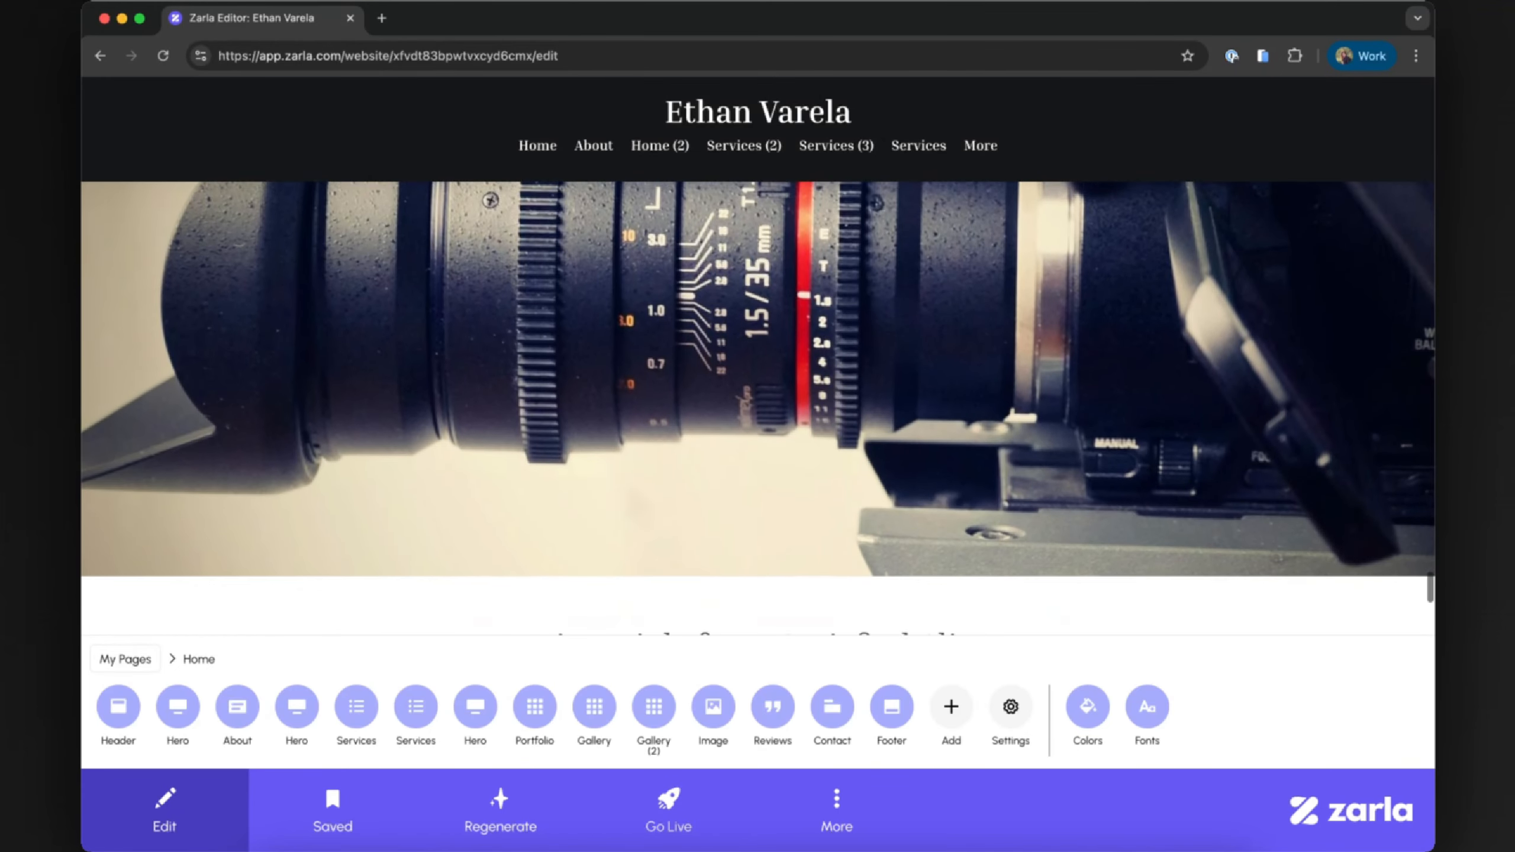
pyautogui.click(430, 573)
pyautogui.click(178, 706)
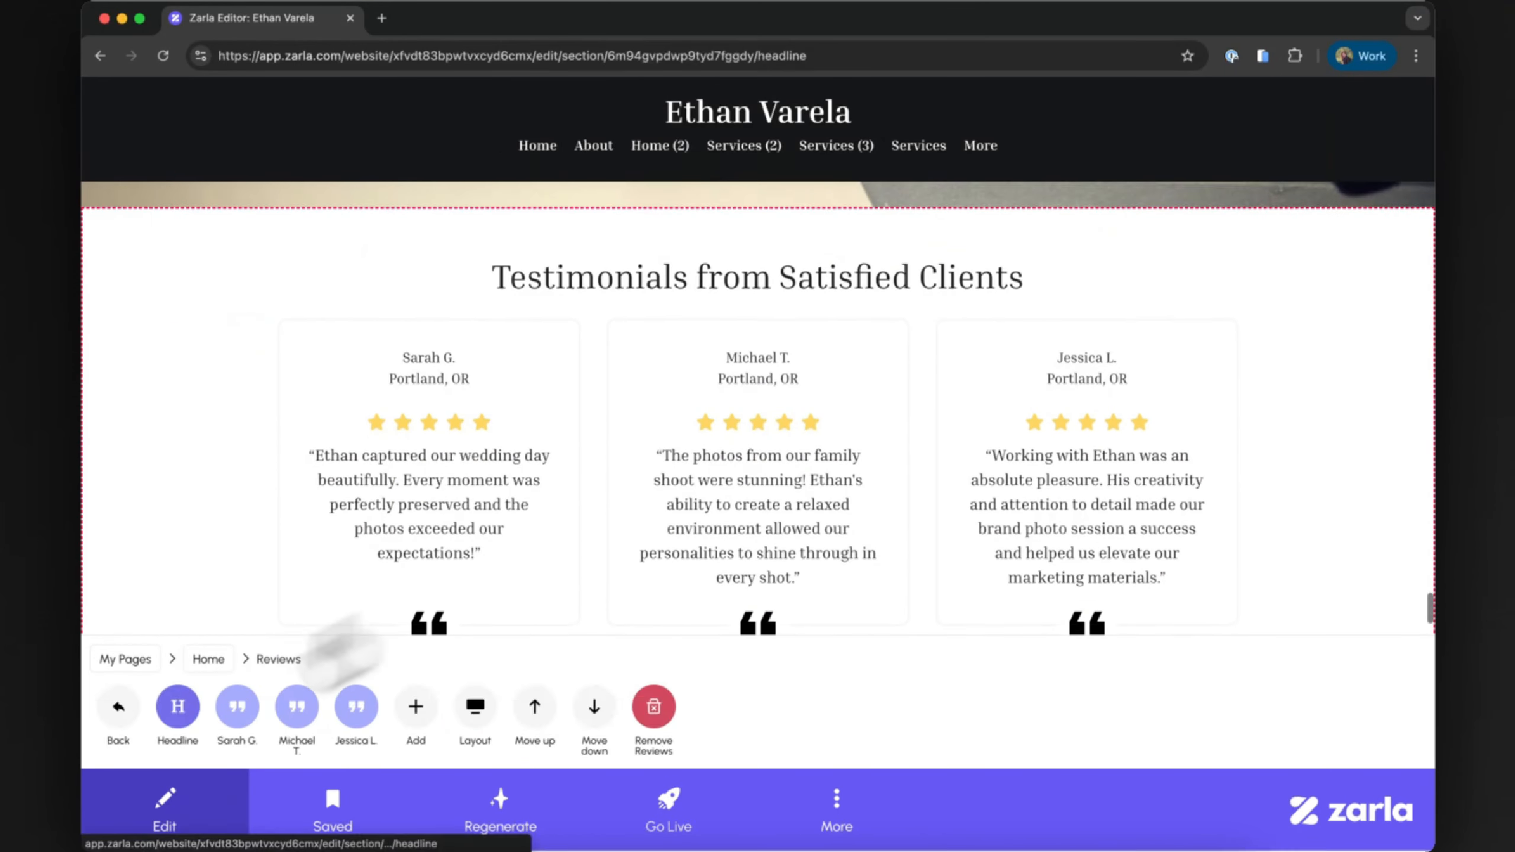
pyautogui.tripleClick(173, 760)
pyautogui.write('What My Clients Say')
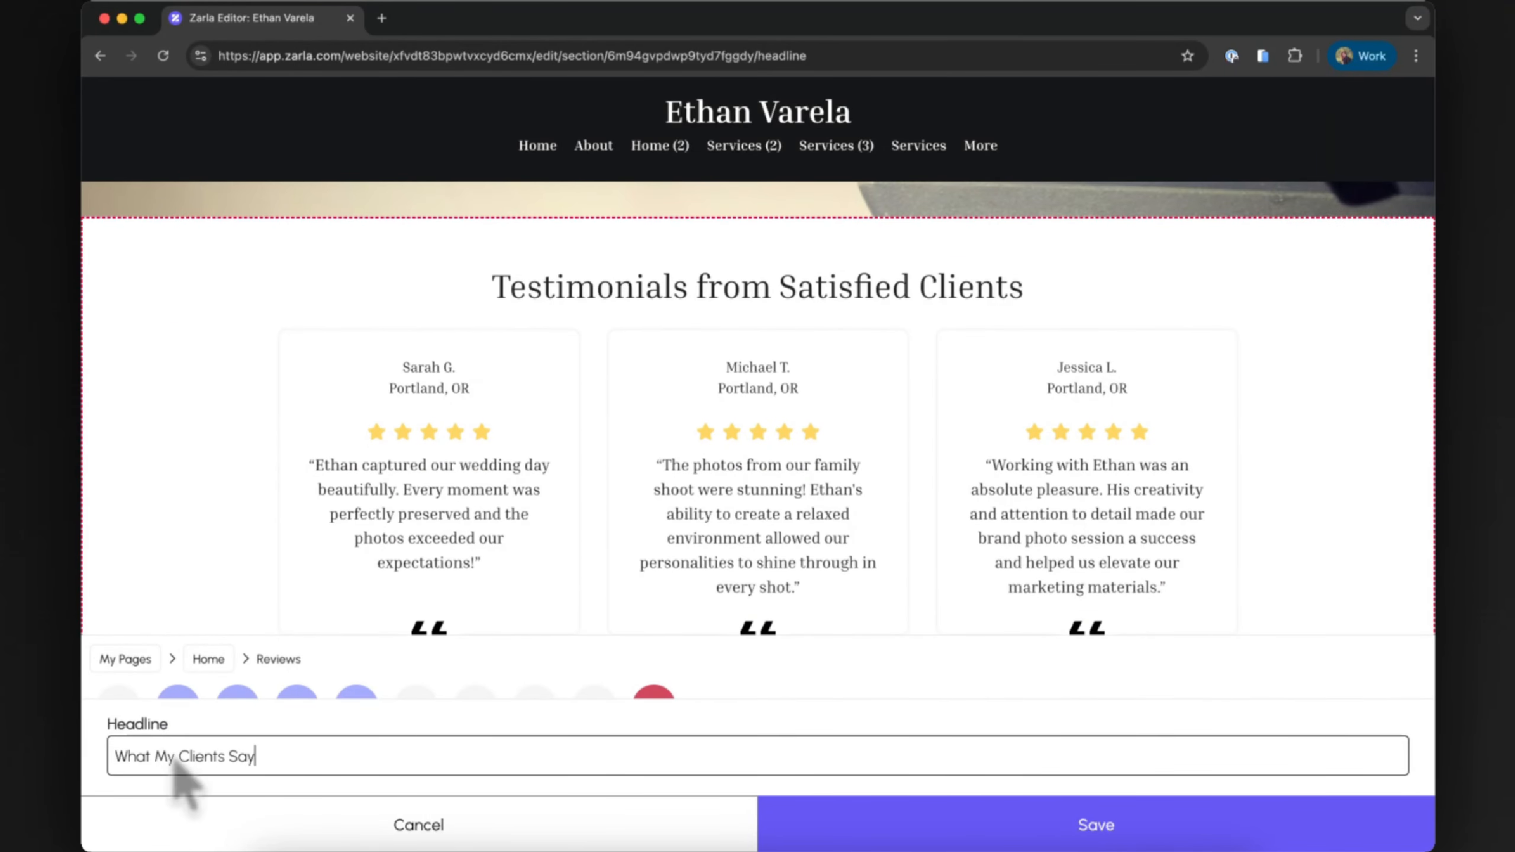
pyautogui.click(813, 831)
# Step: Replace the first testimonial's quote with the one praising "an incredible eye for detail" and update its customer name
pyautogui.click(241, 737)
pyautogui.click(198, 708)
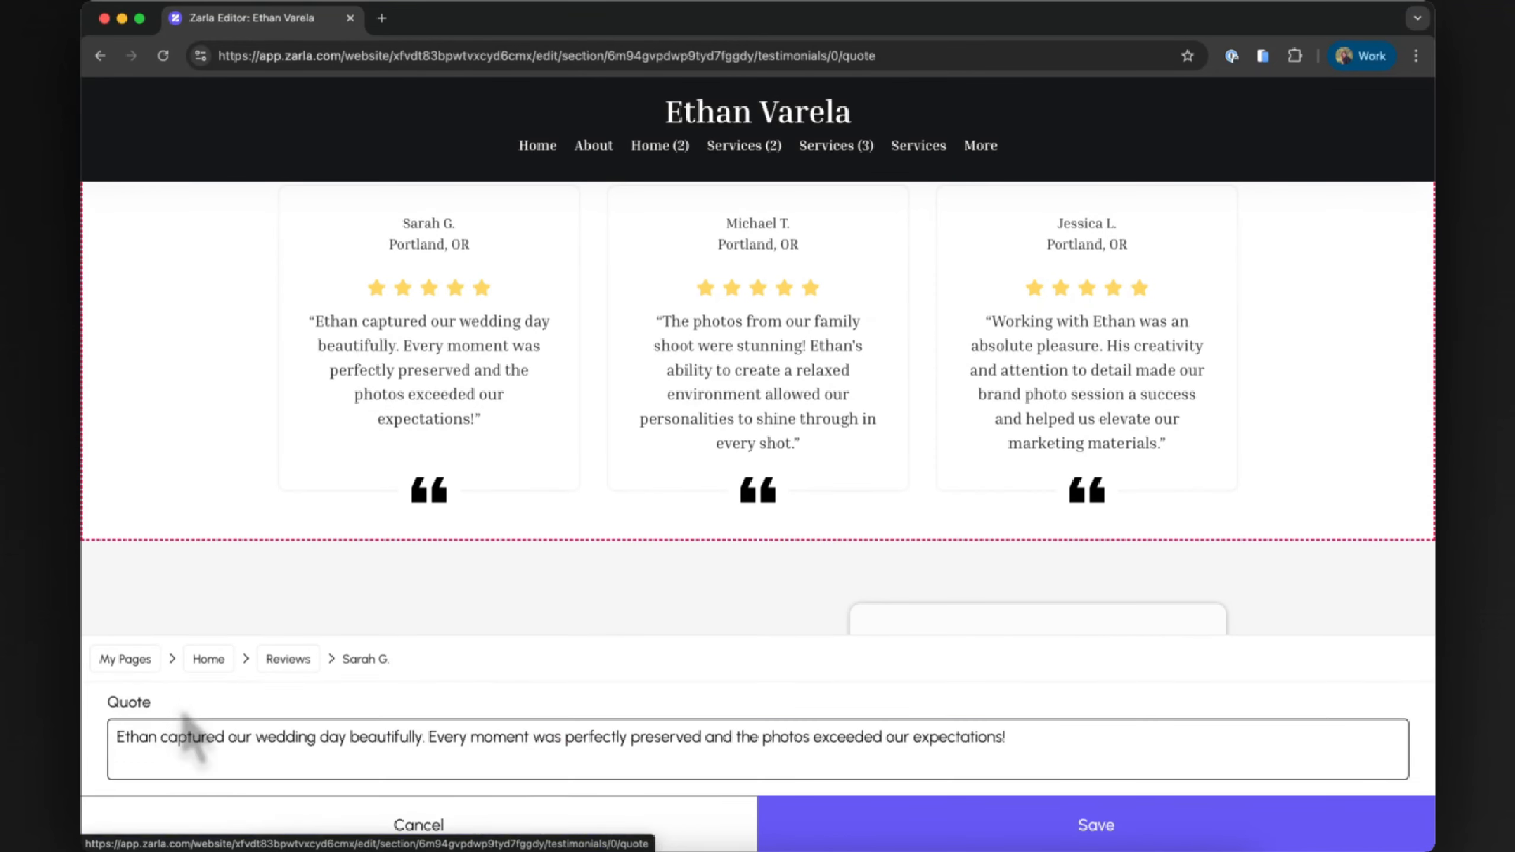
pyautogui.tripleClick(190, 756)
pyautogui.write('Ethan')
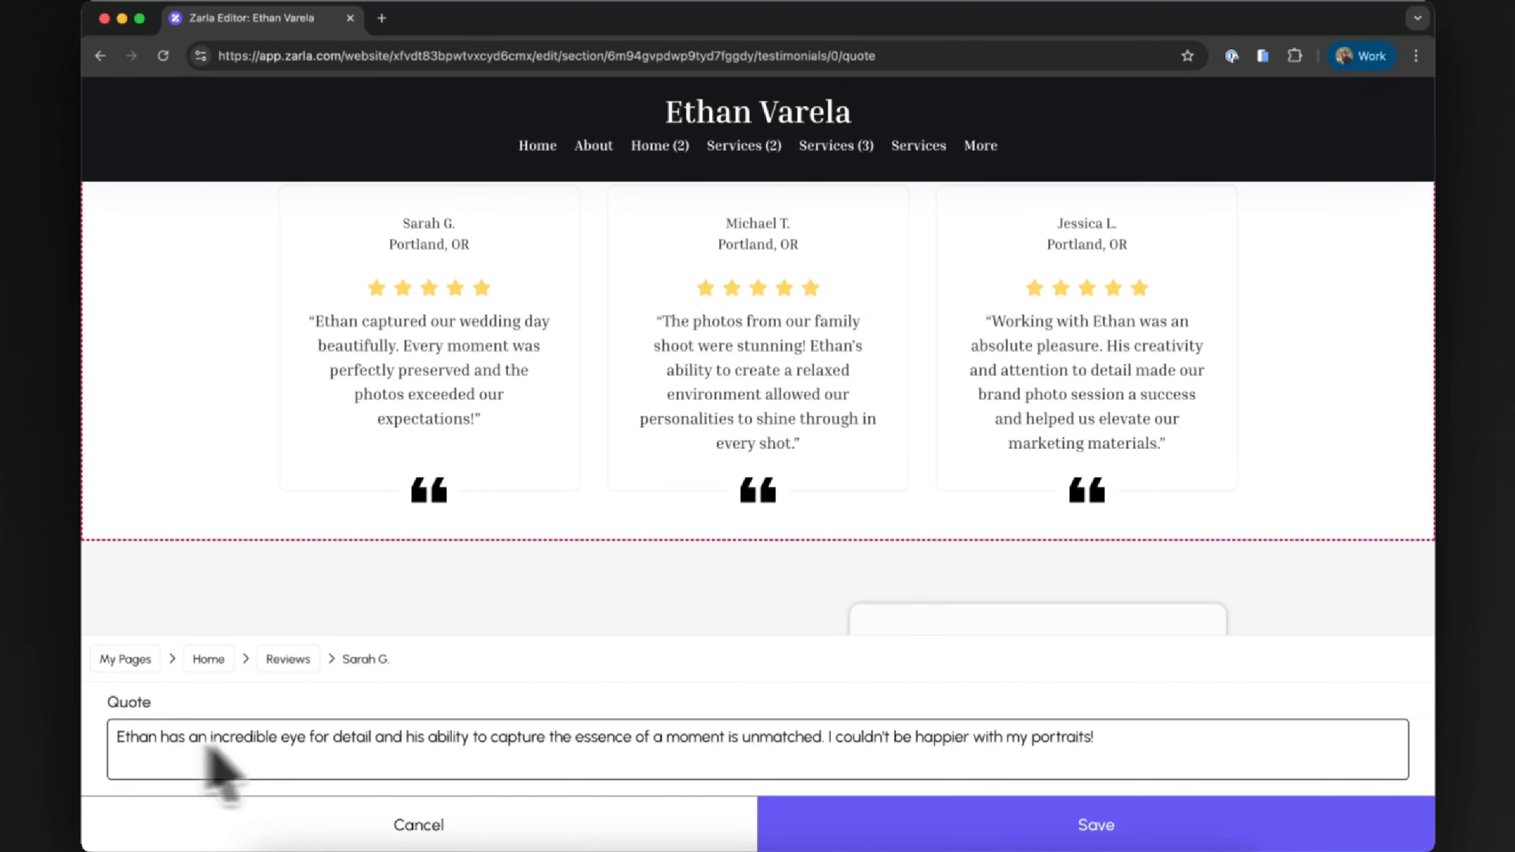
pyautogui.click(767, 827)
pyautogui.click(238, 699)
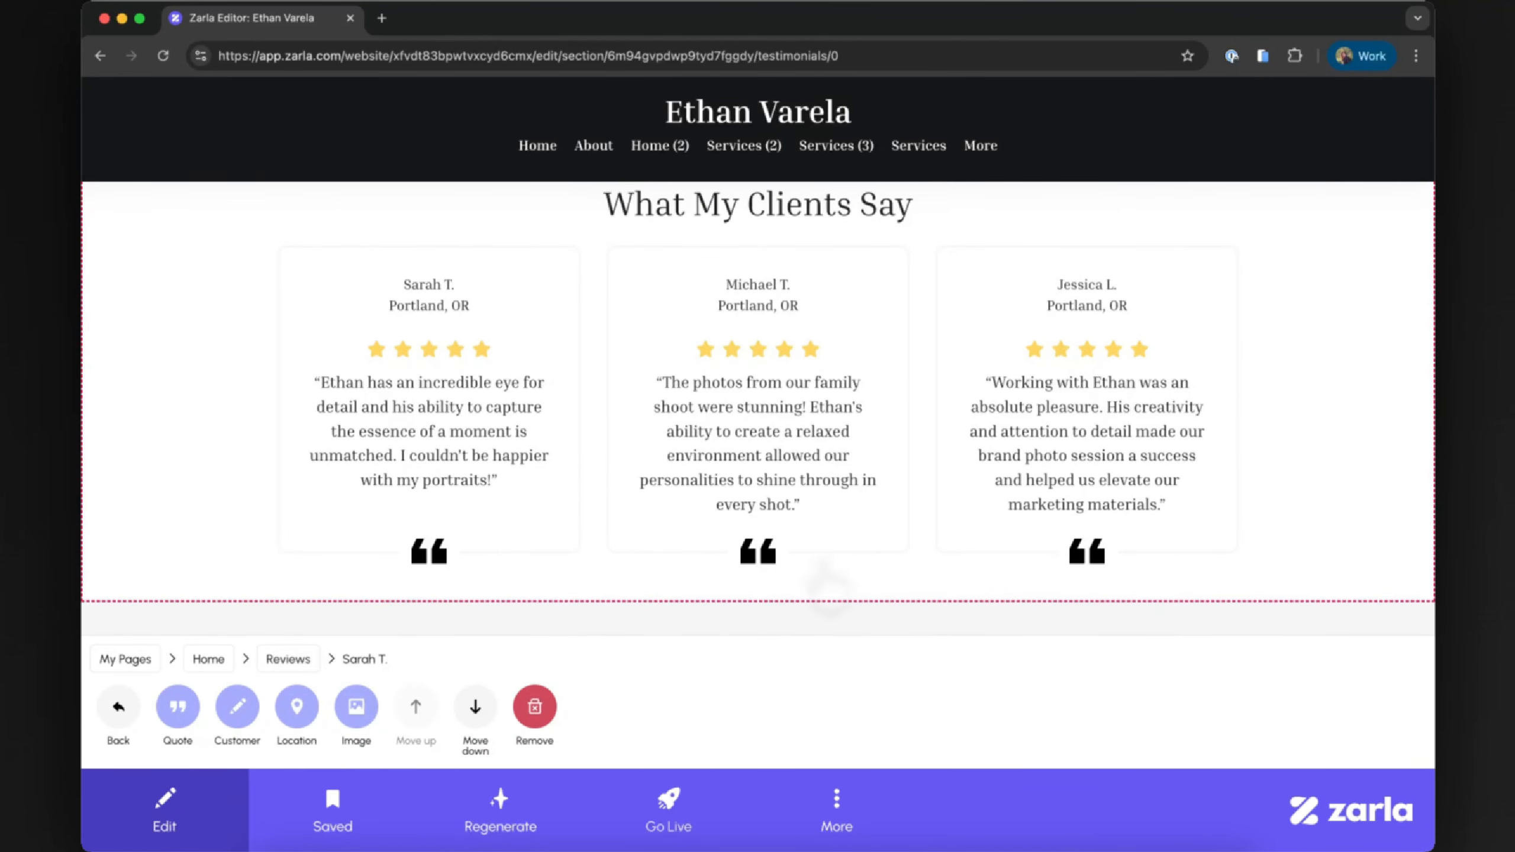
# Step: Replace the second testimonial's quote with the one describing "a fantastic experience" and ending "Highly recommend!"
pyautogui.click(118, 707)
pyautogui.click(298, 710)
pyautogui.click(177, 710)
pyautogui.press('super+a')
pyautogui.write('"Working with Ethan was a fantastic experience. He made every moment feel natural, and the photos were absolutely stunning. Highly recommend!"')
pyautogui.click(941, 824)
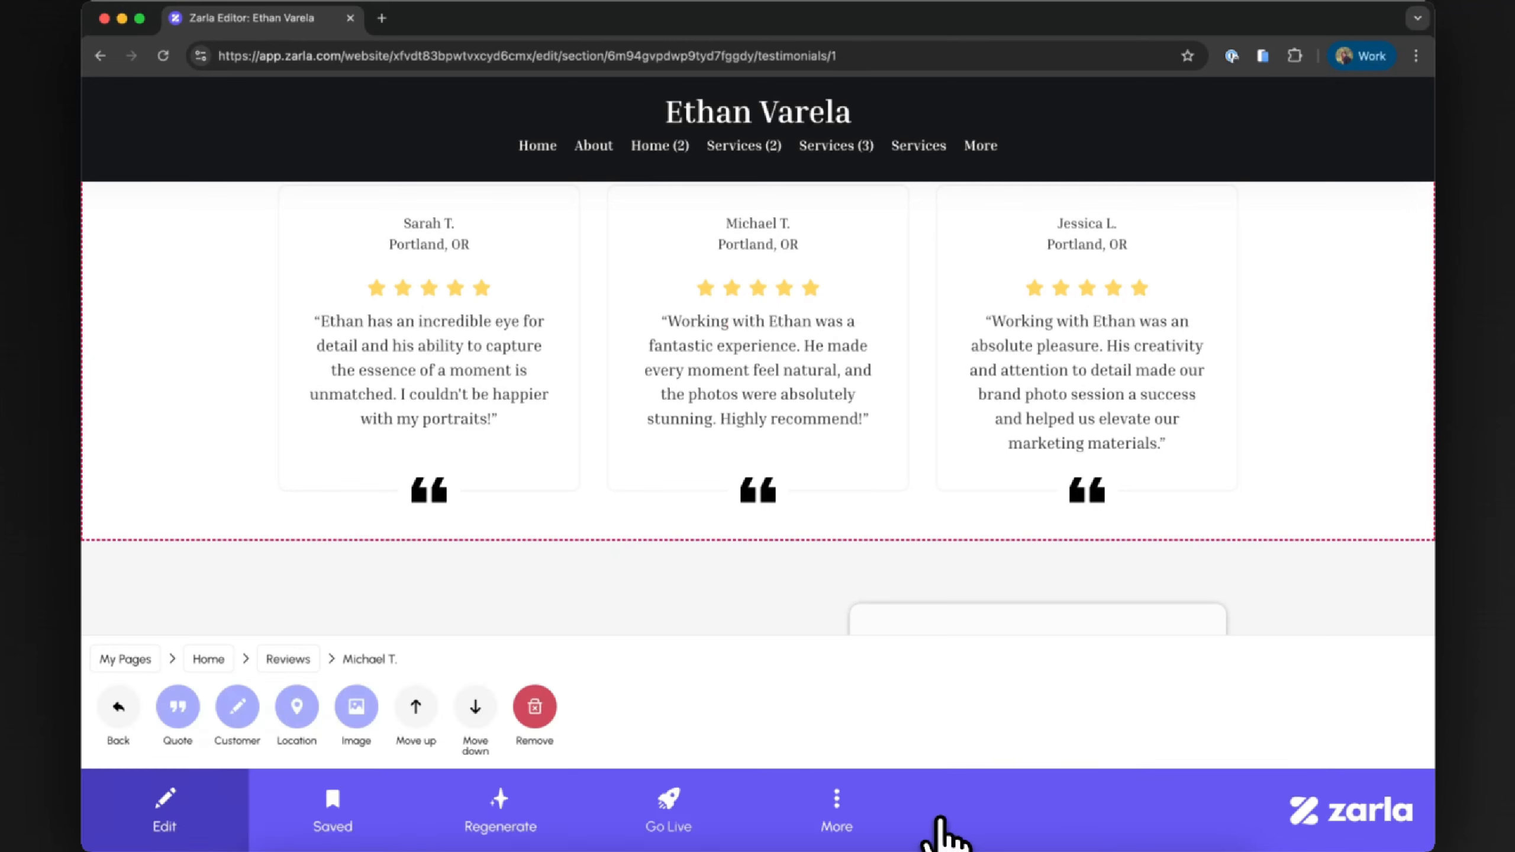
# Step: Update the second testimonial's customer name
pyautogui.click(238, 708)
pyautogui.press('super+a')
pyautogui.write('Mike')
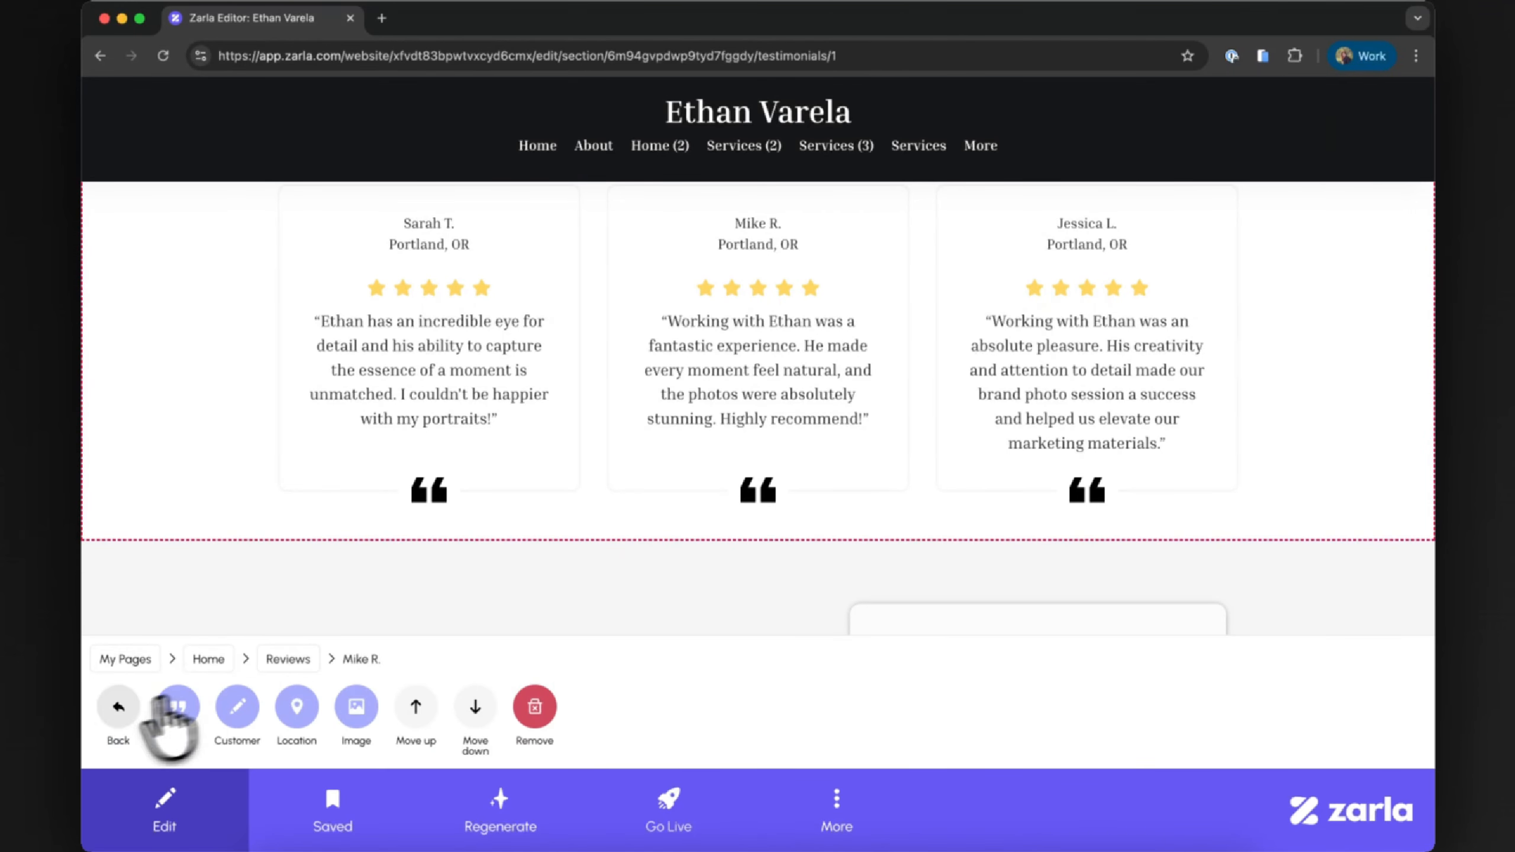
# Step: Replace the third testimonial's quote with the one about going "above and beyond for our event" and update its customer name
pyautogui.click(118, 709)
pyautogui.click(297, 710)
pyautogui.click(177, 707)
pyautogui.press('super+a')
pyautogui.press('BackSpace')
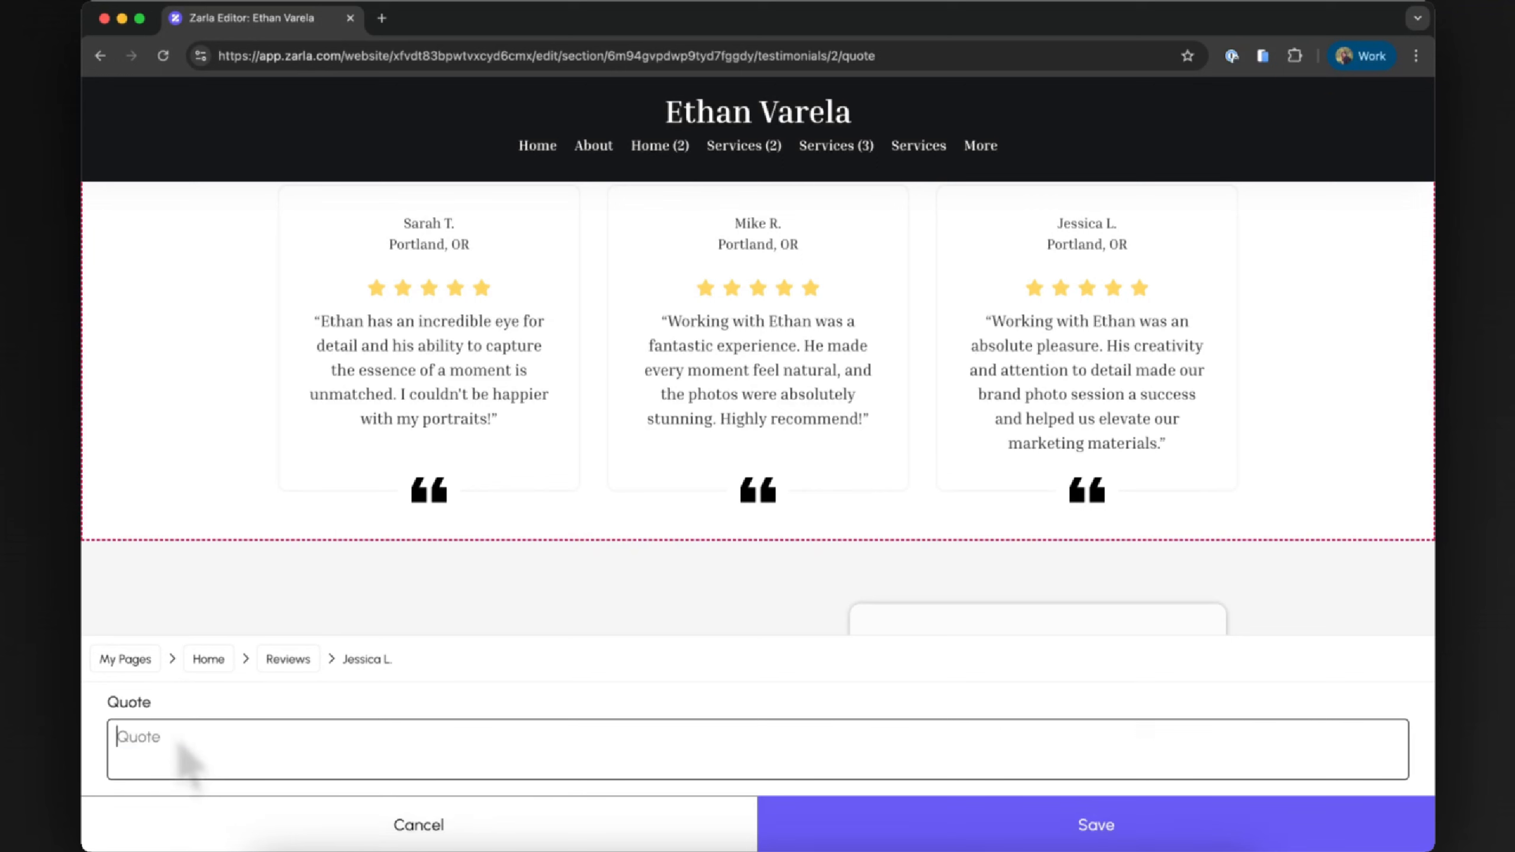
pyautogui.write('Ethan went above and beyond for our event. His professionalism and creativity shone through, and we received countless compliments on the photos. Thank you, Ethan!')
pyautogui.click(813, 812)
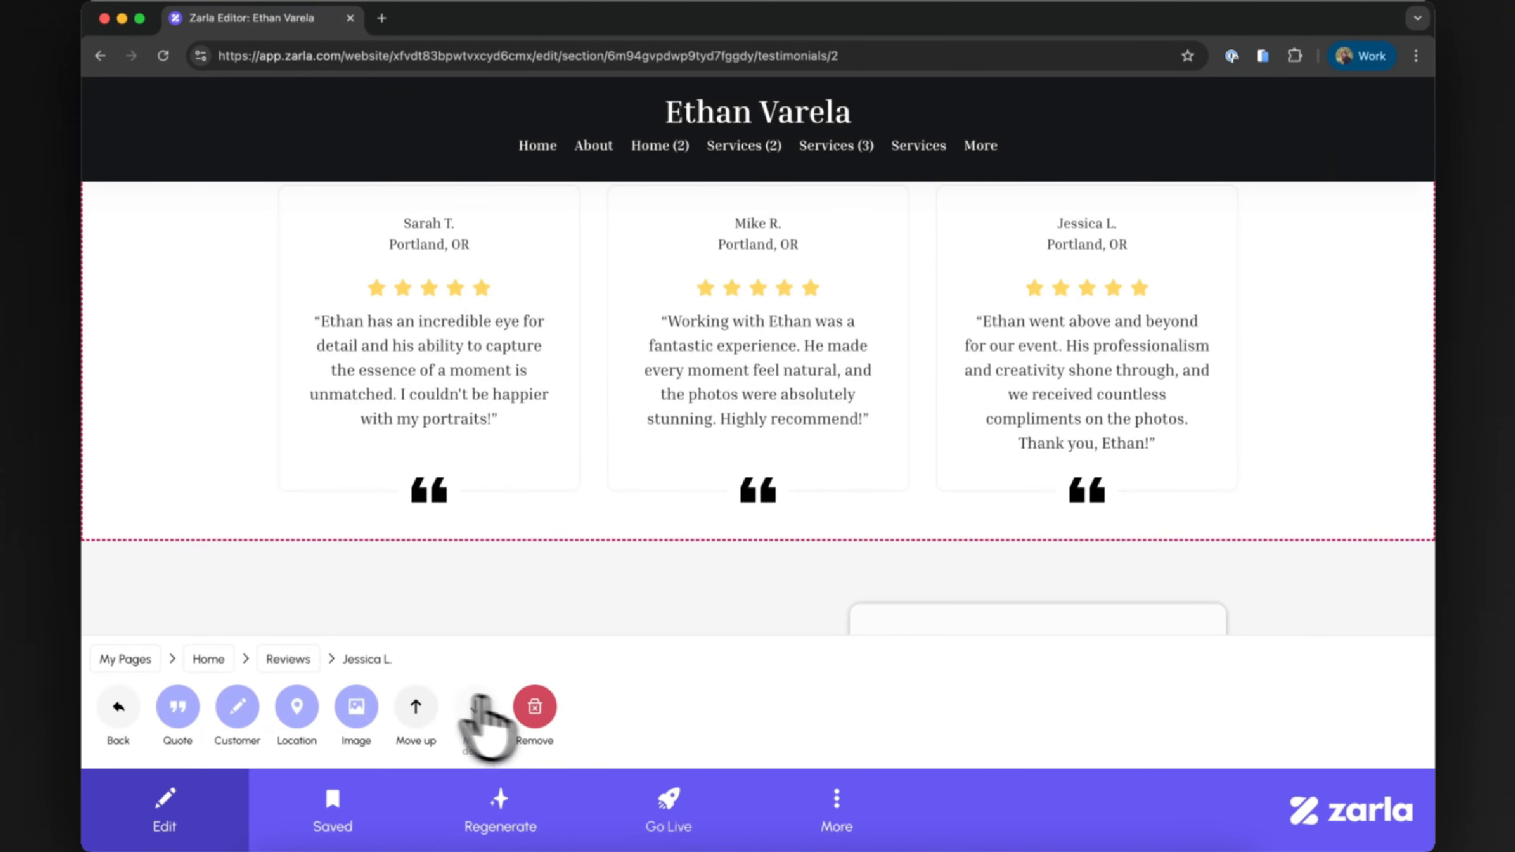
pyautogui.click(237, 708)
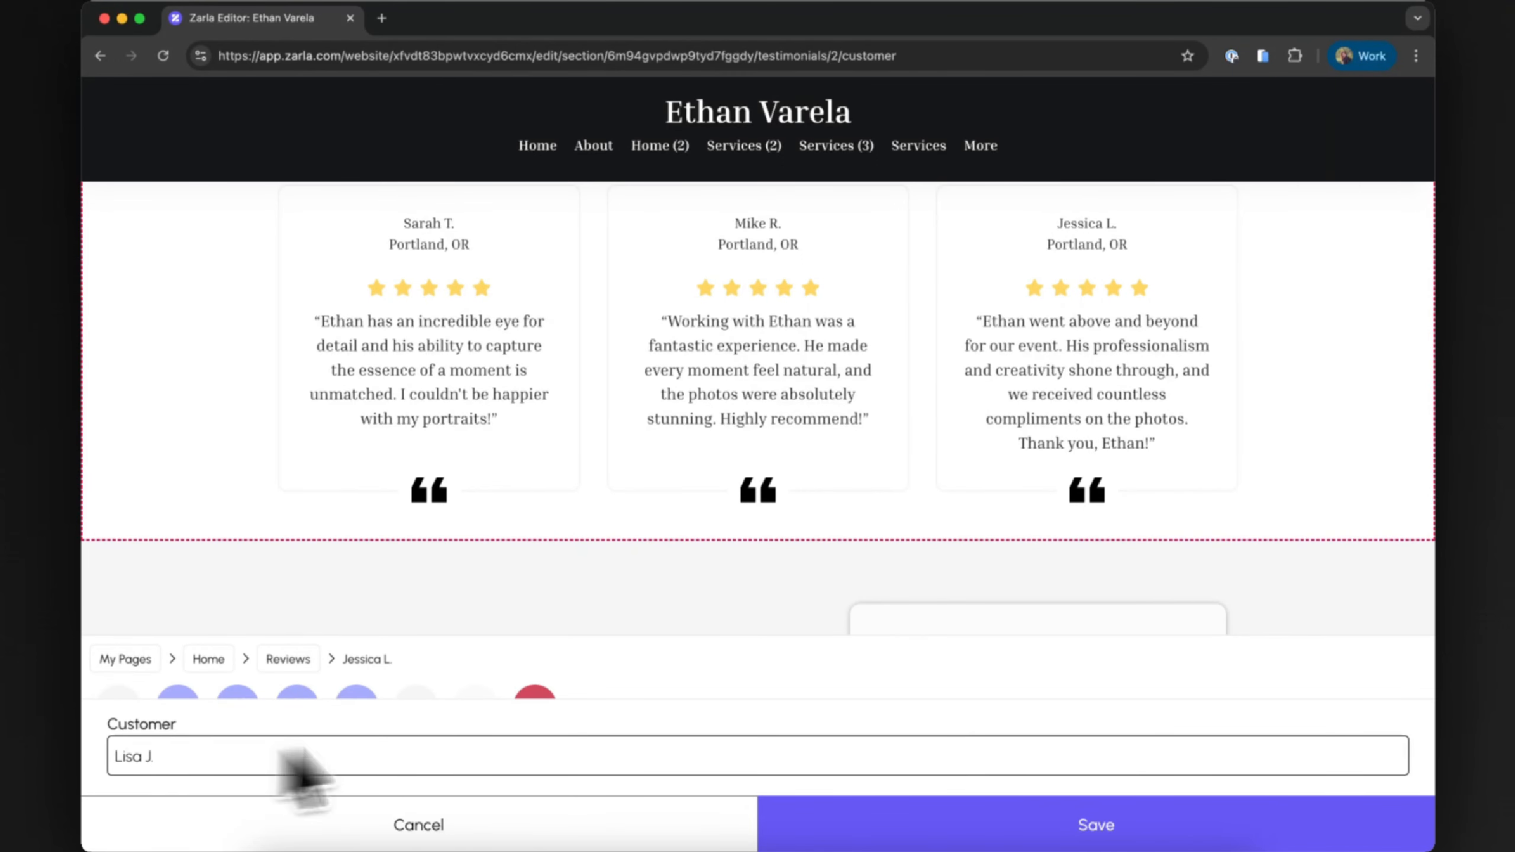
pyautogui.click(787, 827)
pyautogui.click(104, 716)
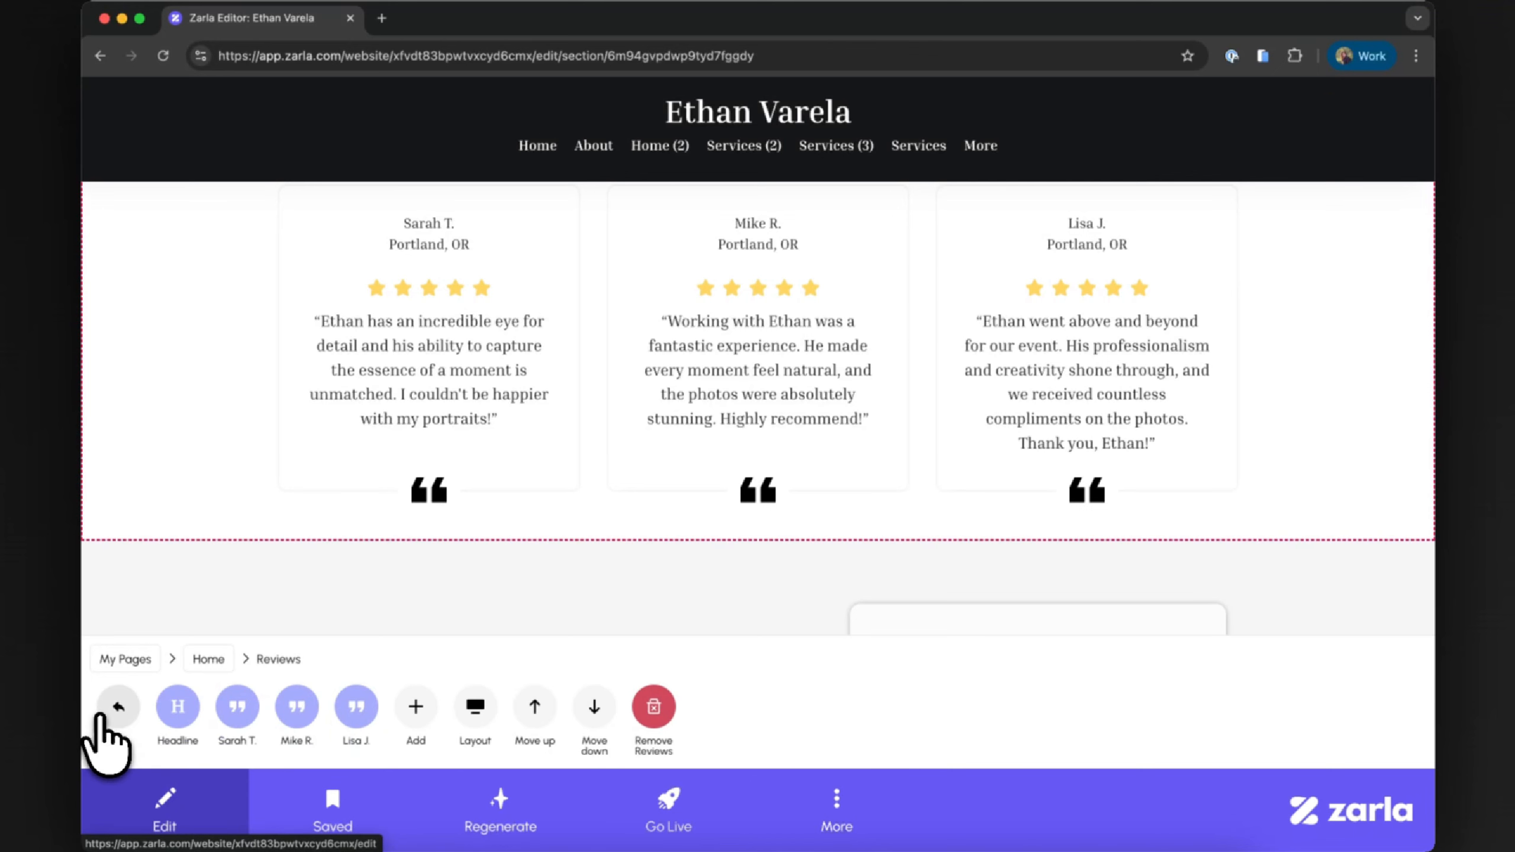
# Step: Add a review praising "editorial and clean" product photos, with the customer's name and the location Portland, OR
pyautogui.click(416, 707)
pyautogui.click(364, 639)
pyautogui.write('The product photos Ethan created were so editorial and clean. Our lookbook finally felt premium. He just gets light.')
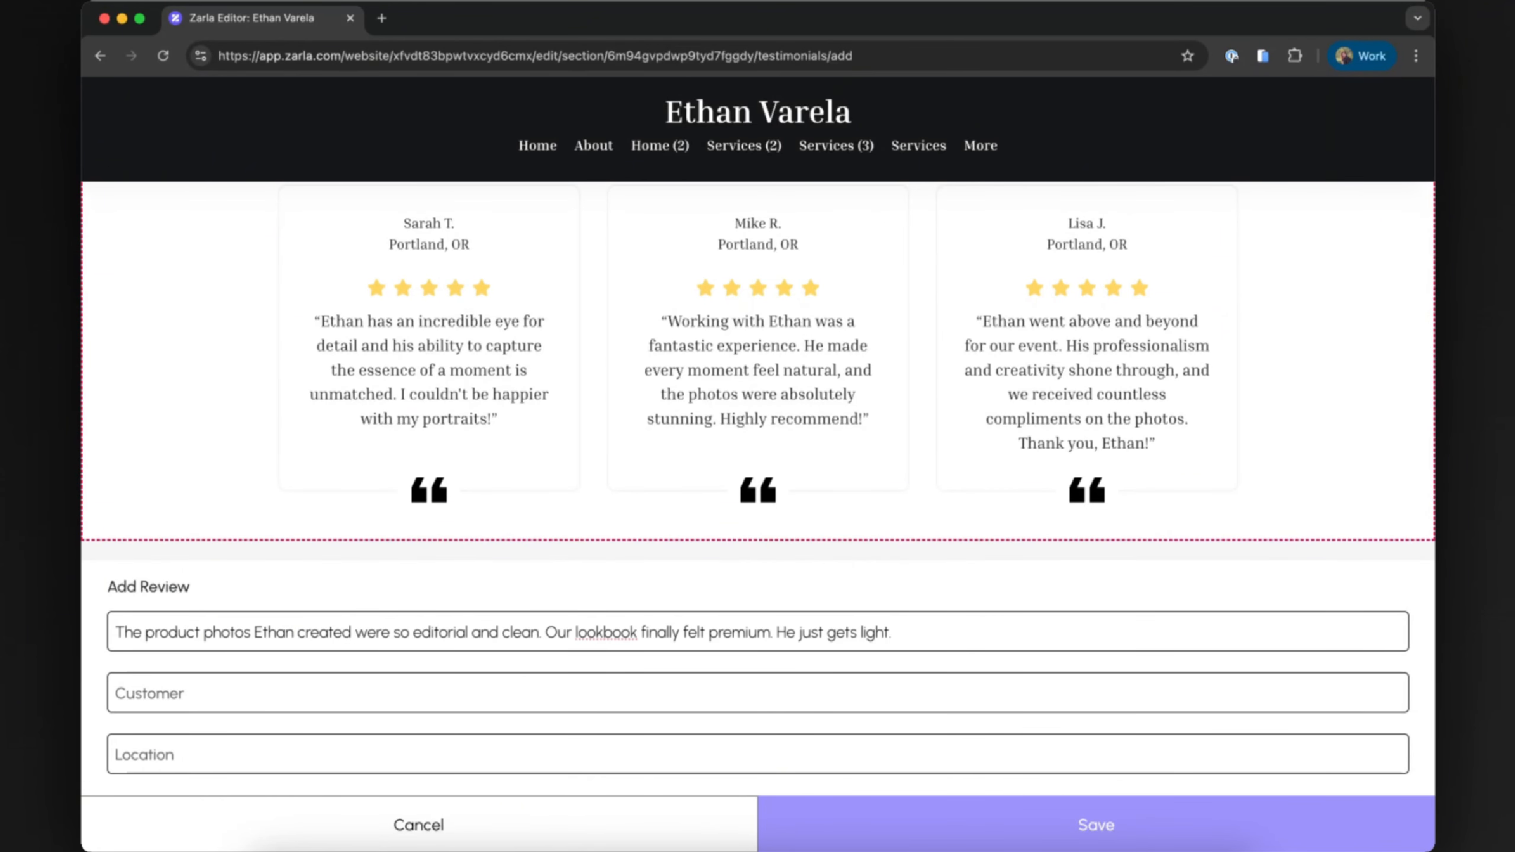
pyautogui.write('Portland, OR')
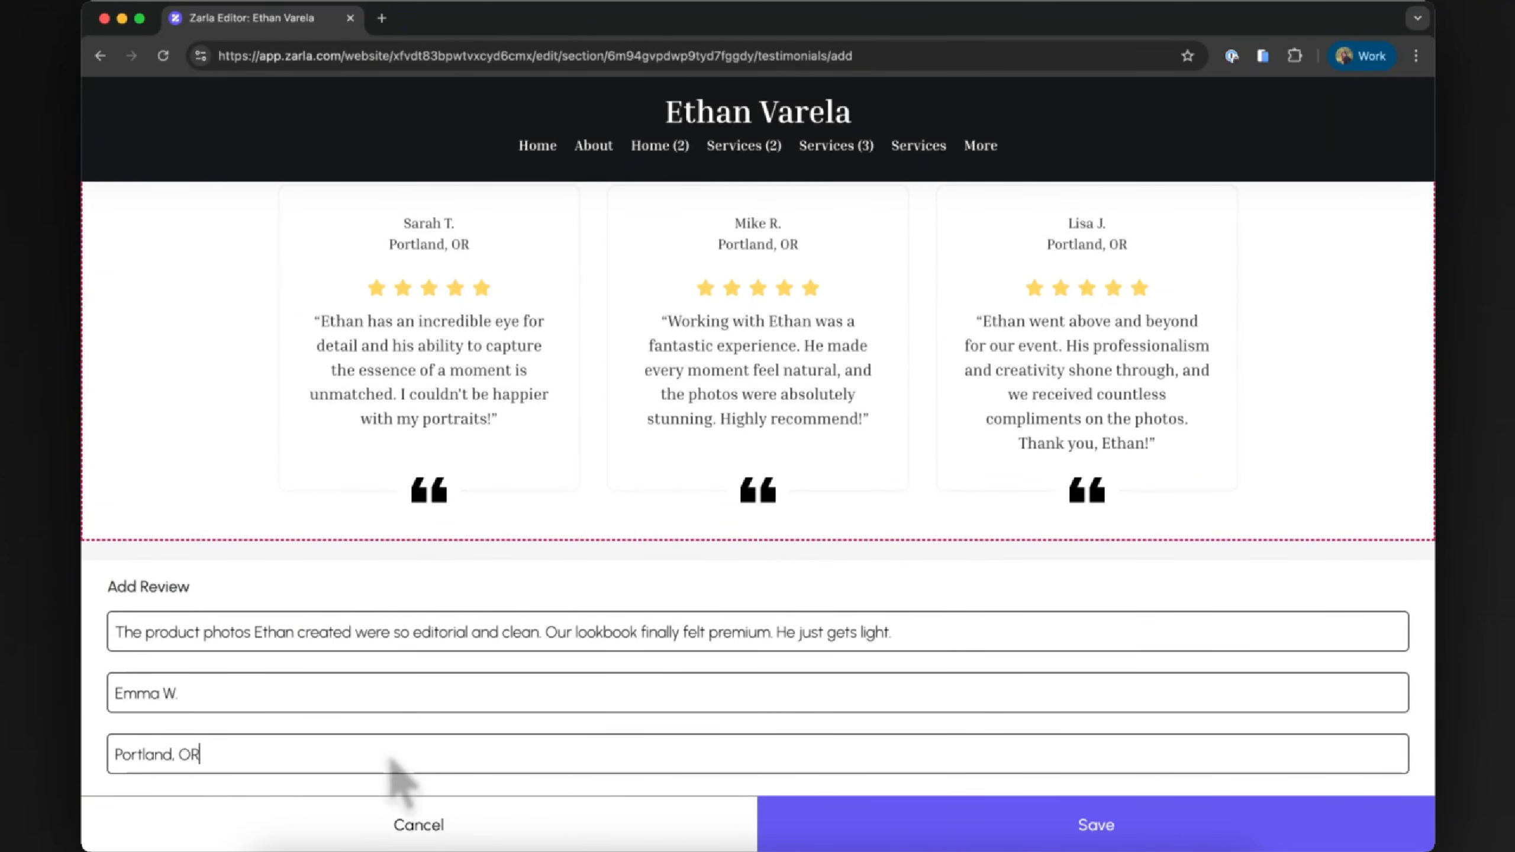
pyautogui.click(806, 821)
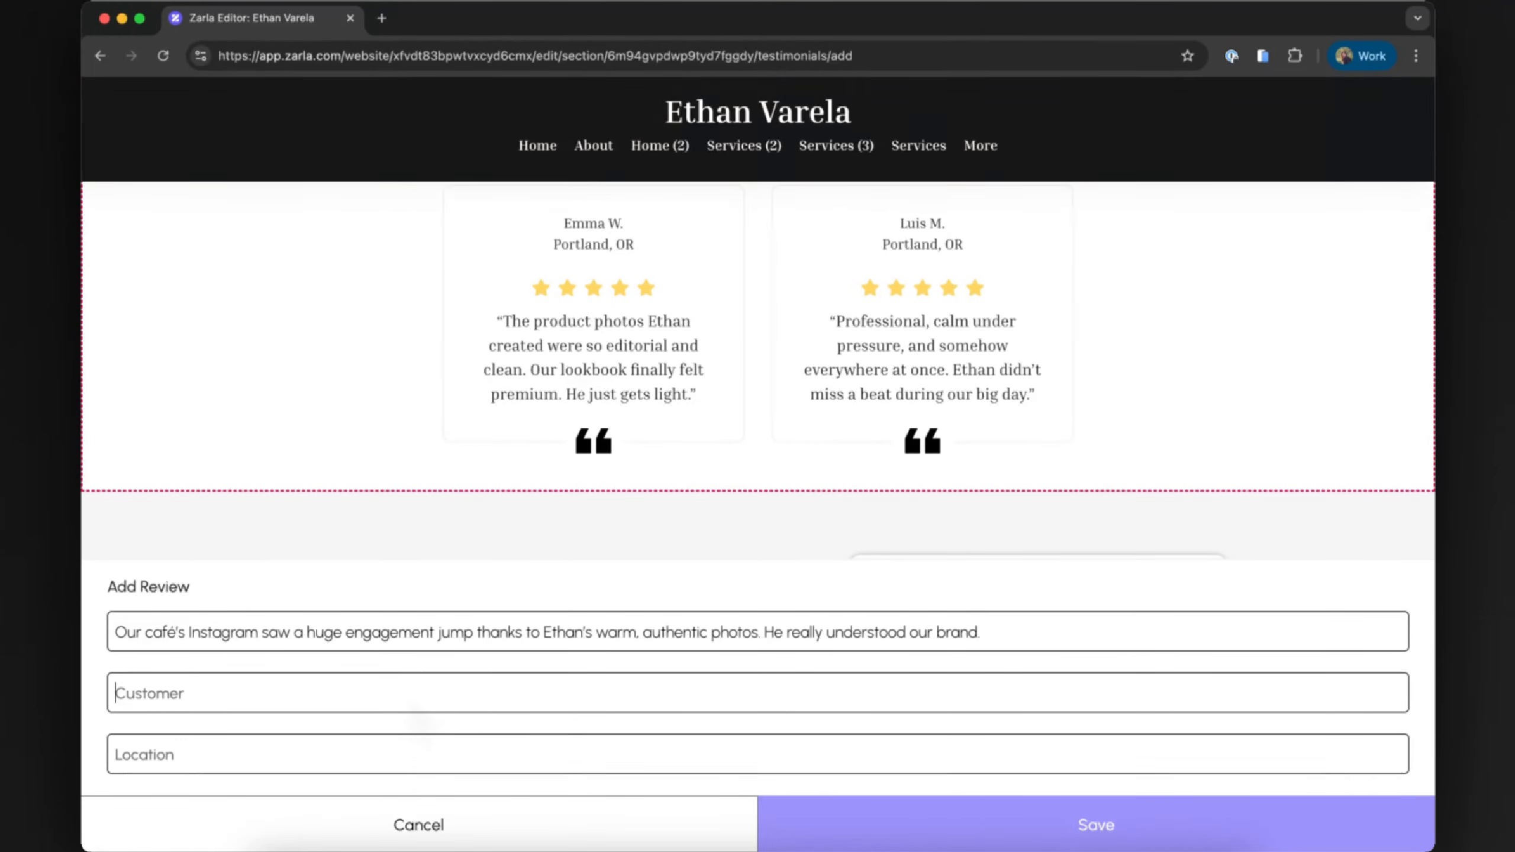
# Step: Complete the review about the café's Instagram engagement with the customer's name and the location Portland, OR, and save it
pyautogui.click(385, 754)
pyautogui.write('Portland, OR')
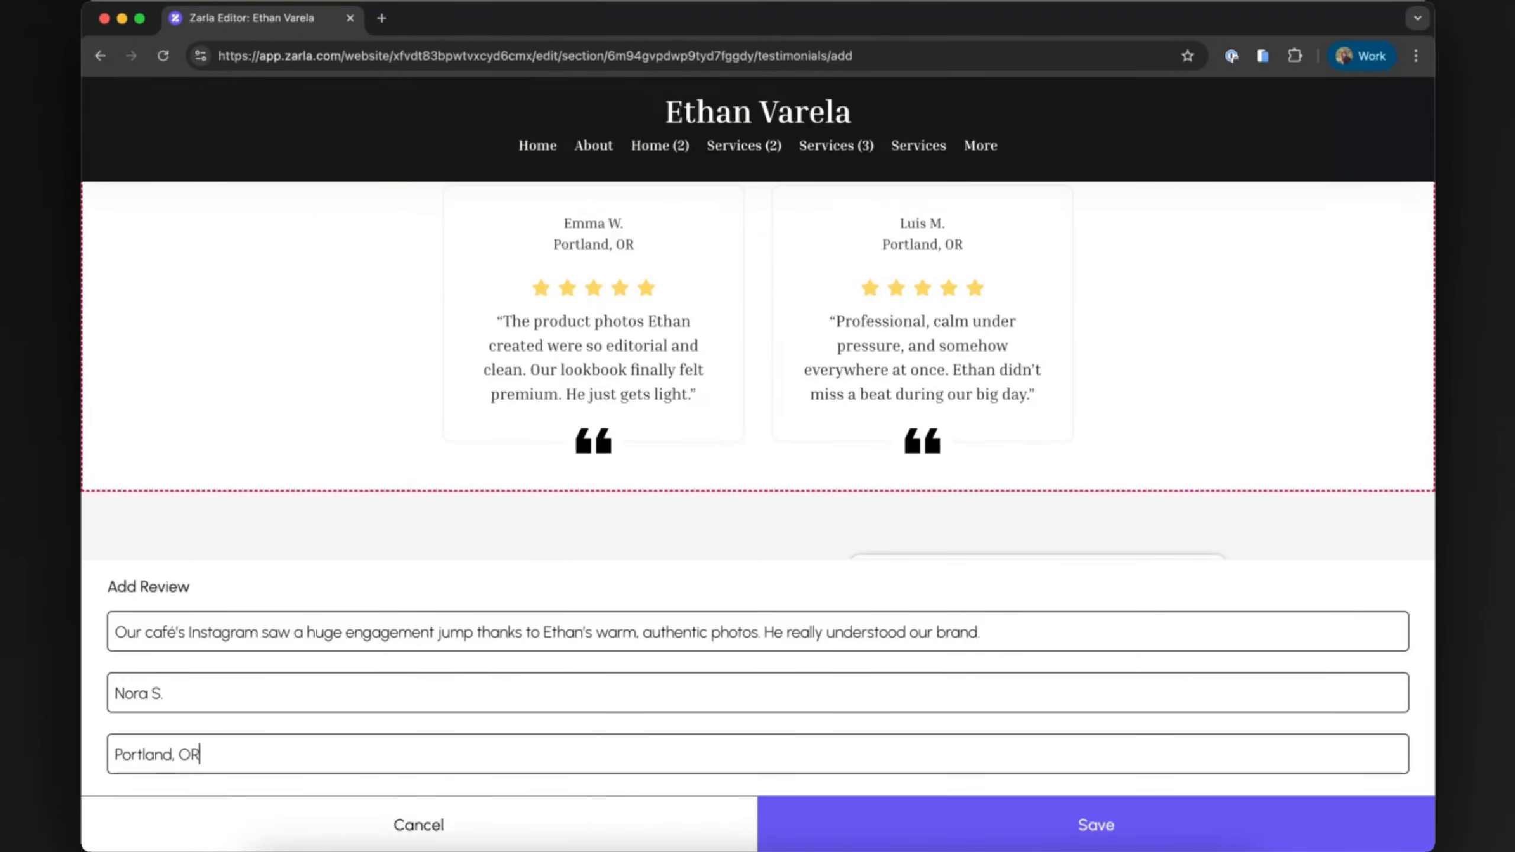
pyautogui.click(978, 827)
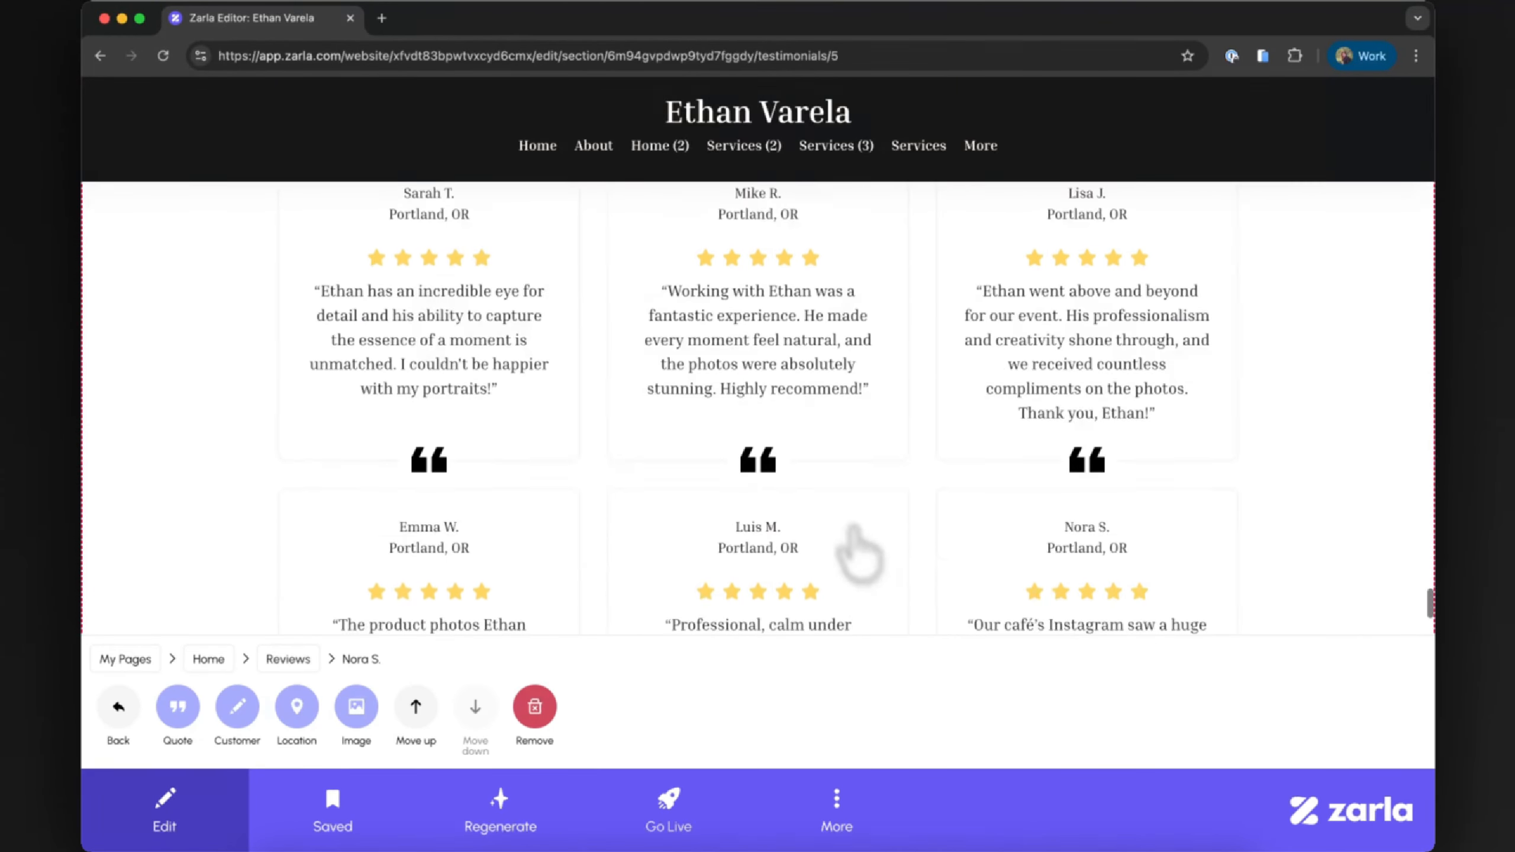
# Step: Compare the Reviews section's Fill, Flow, Facet, Cards and BG Color layouts, and settle on Cards
pyautogui.click(653, 708)
pyautogui.click(621, 687)
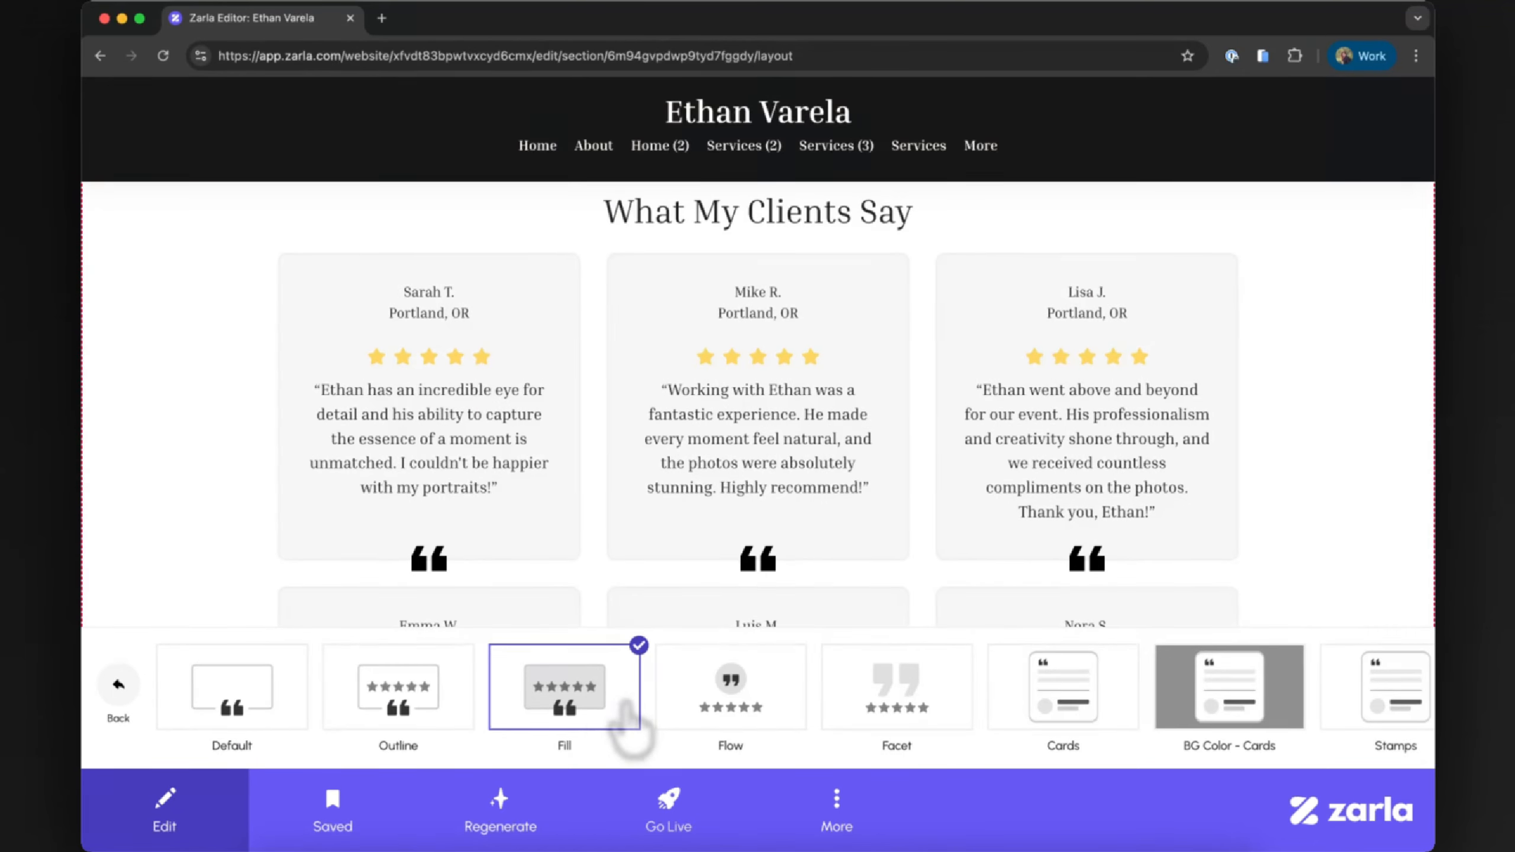
pyautogui.click(769, 692)
pyautogui.click(932, 696)
pyautogui.click(1061, 693)
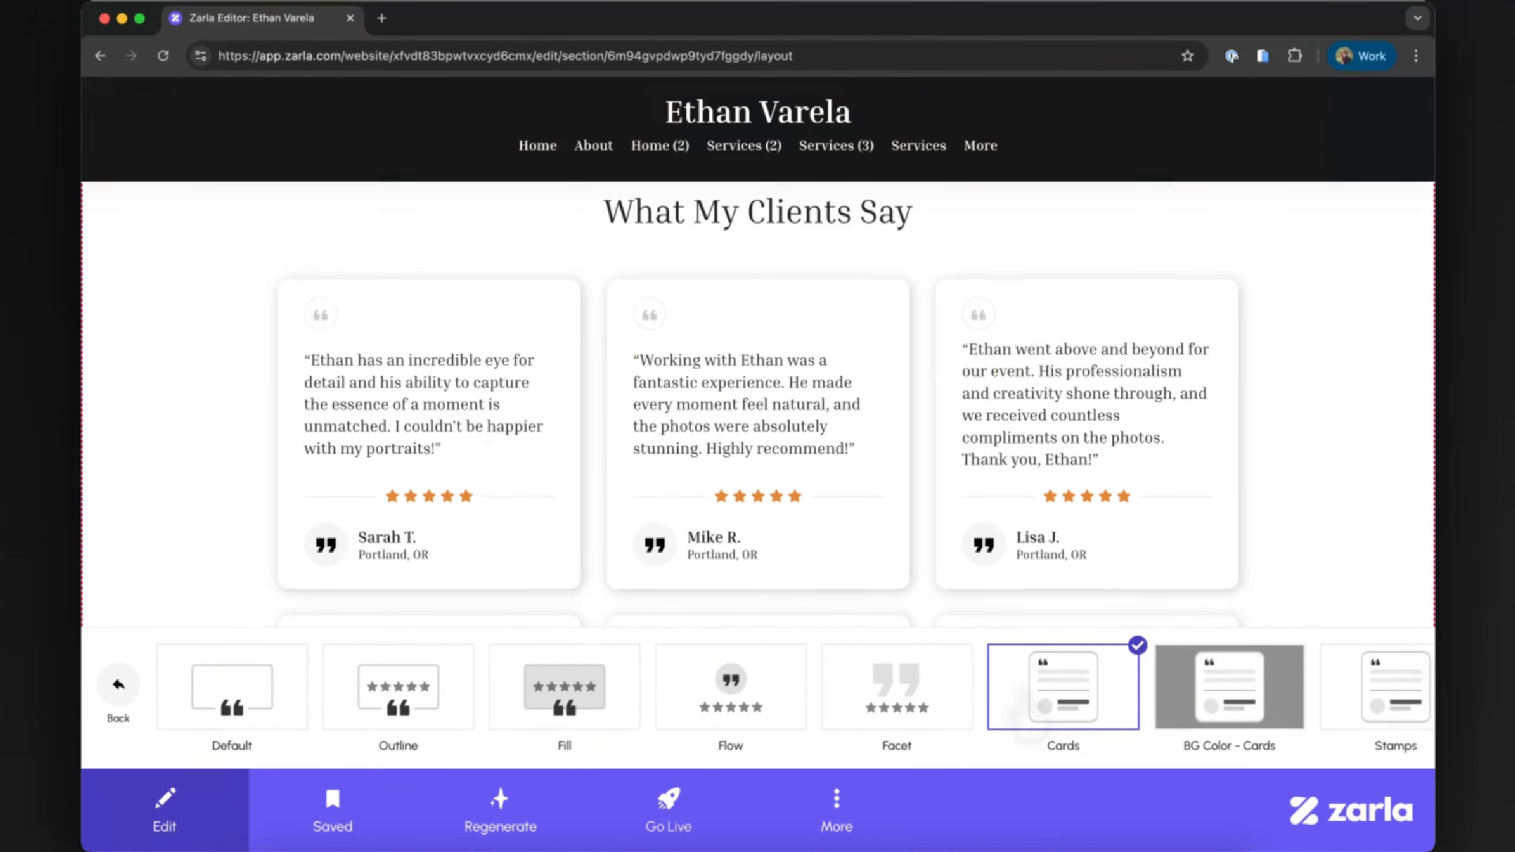
pyautogui.press('super+minus')
pyautogui.press('super+minus')
pyautogui.press('super+minus')
pyautogui.click(1055, 704)
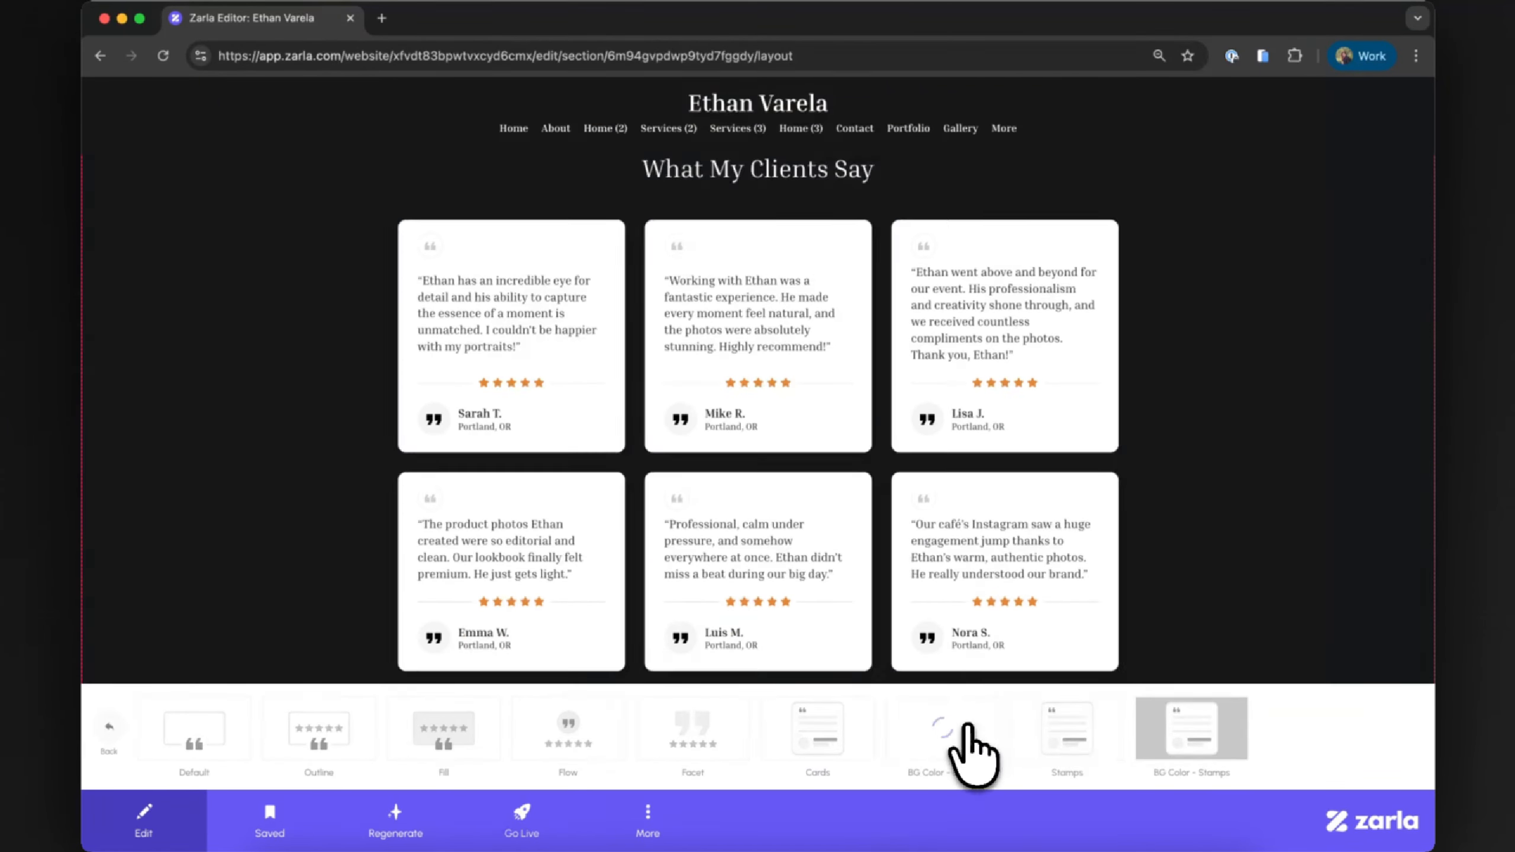
pyautogui.click(1188, 740)
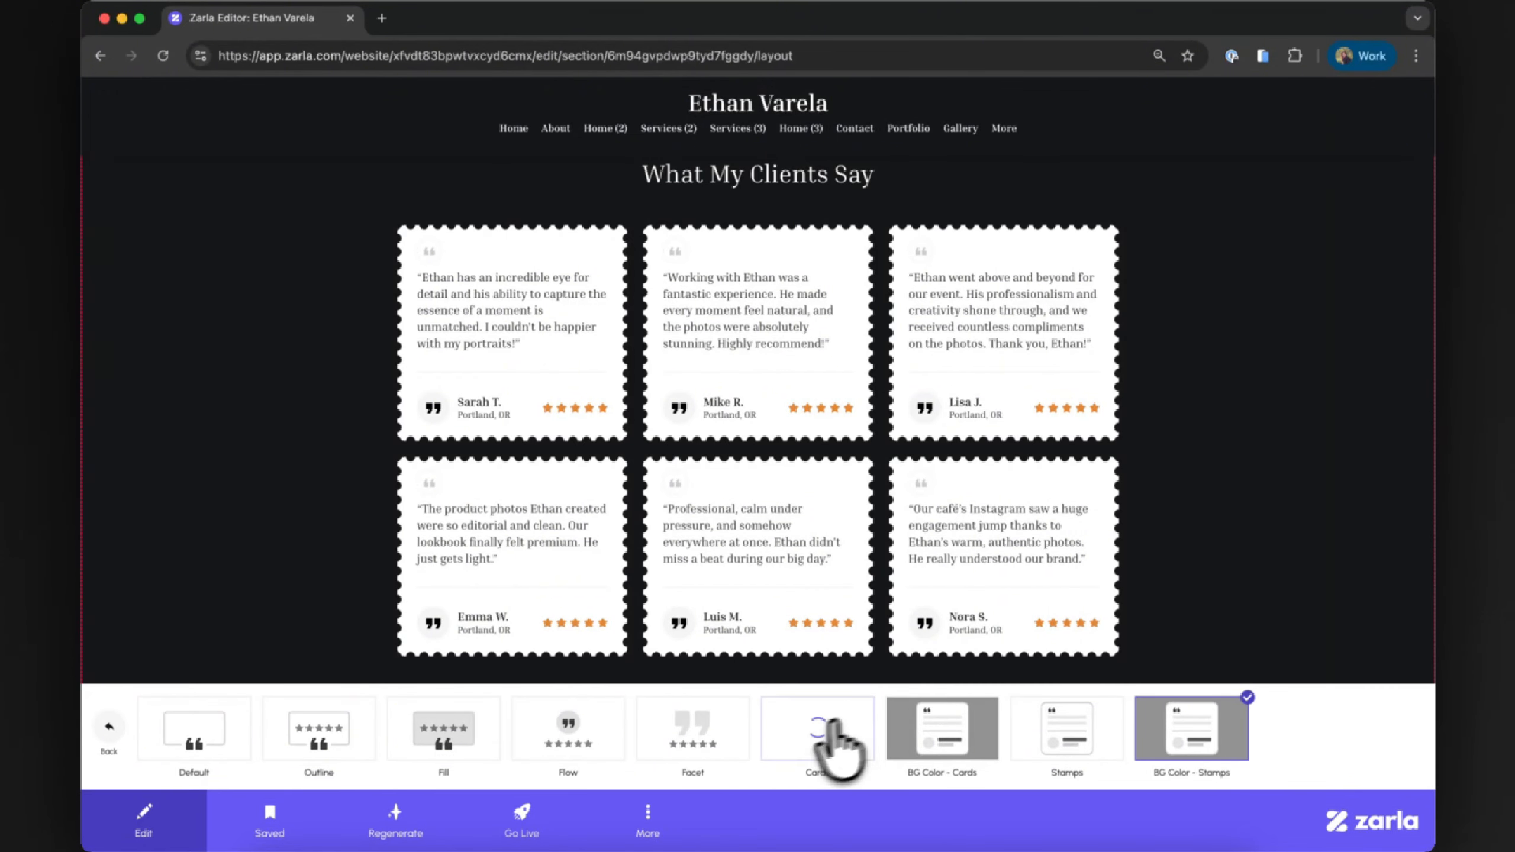
pyautogui.scroll(-5, 1191, 588)
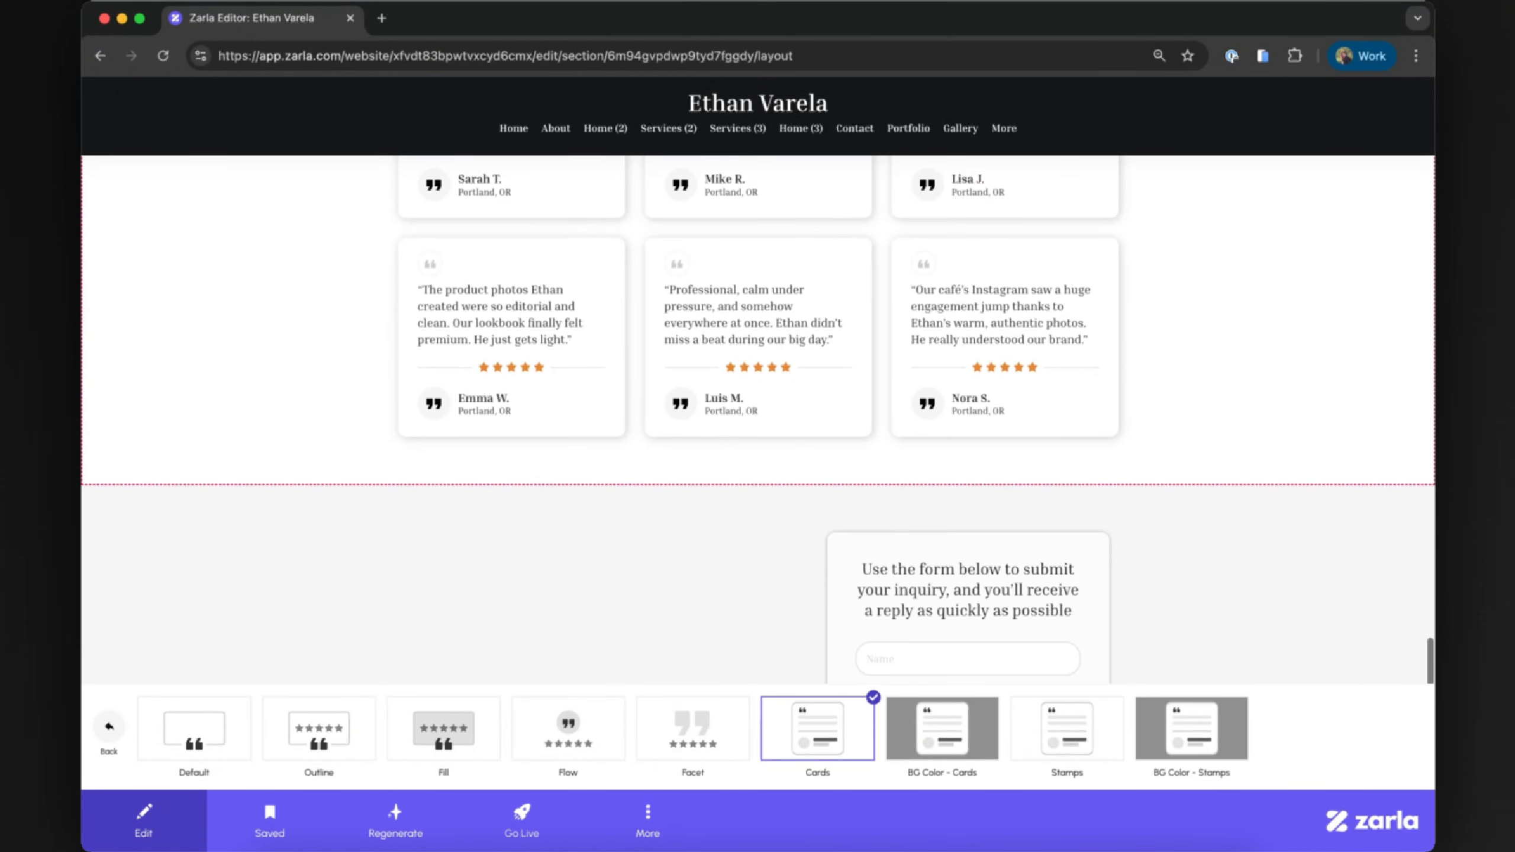
# Step: Add a new Hero section to the Home page and move it up above the Contact section
pyautogui.scroll(-5, 758, 419)
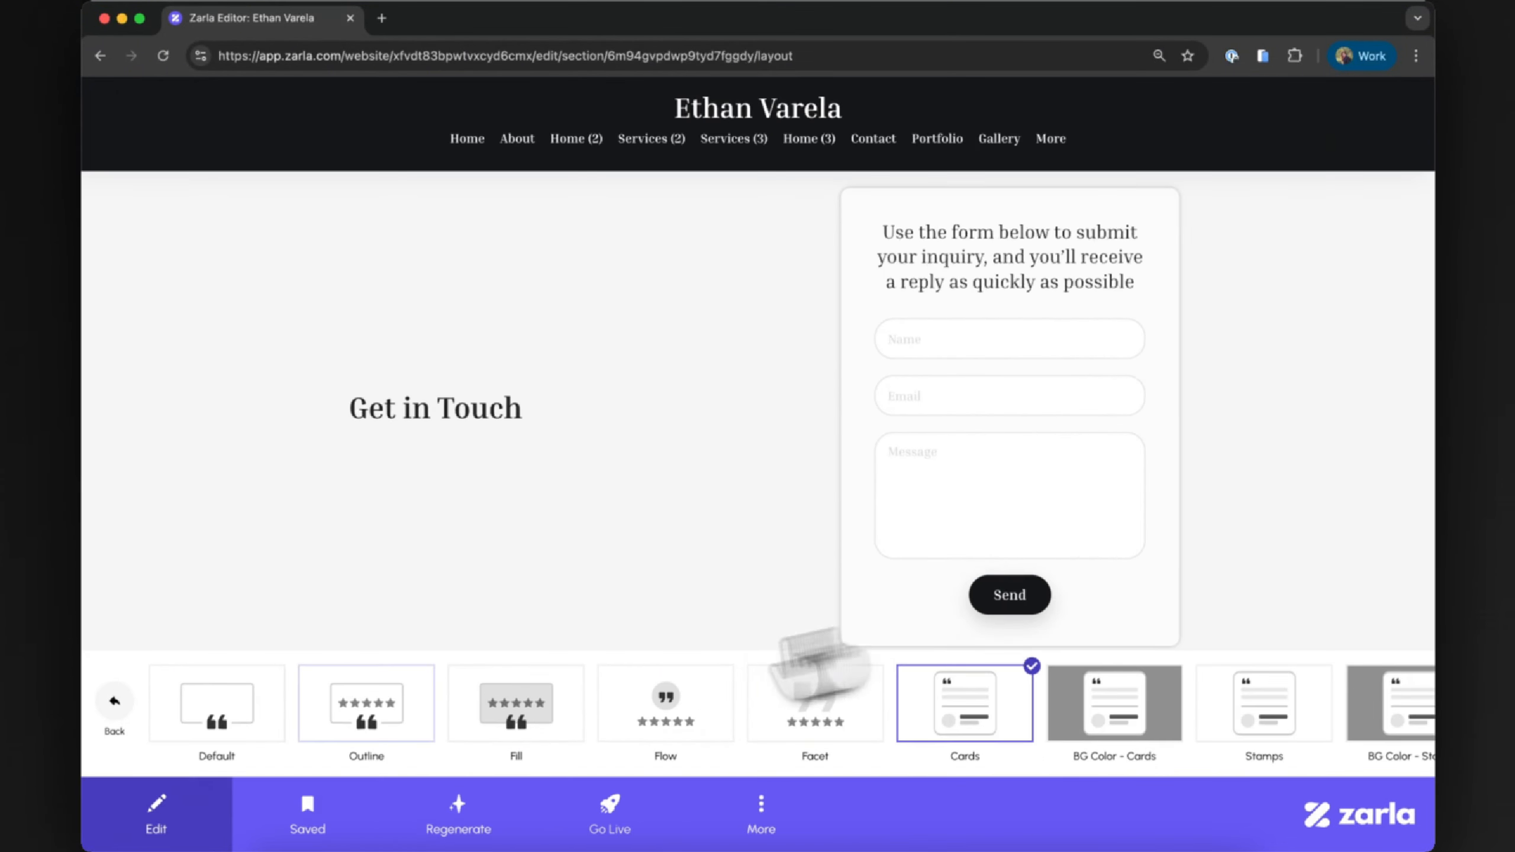
pyautogui.click(152, 743)
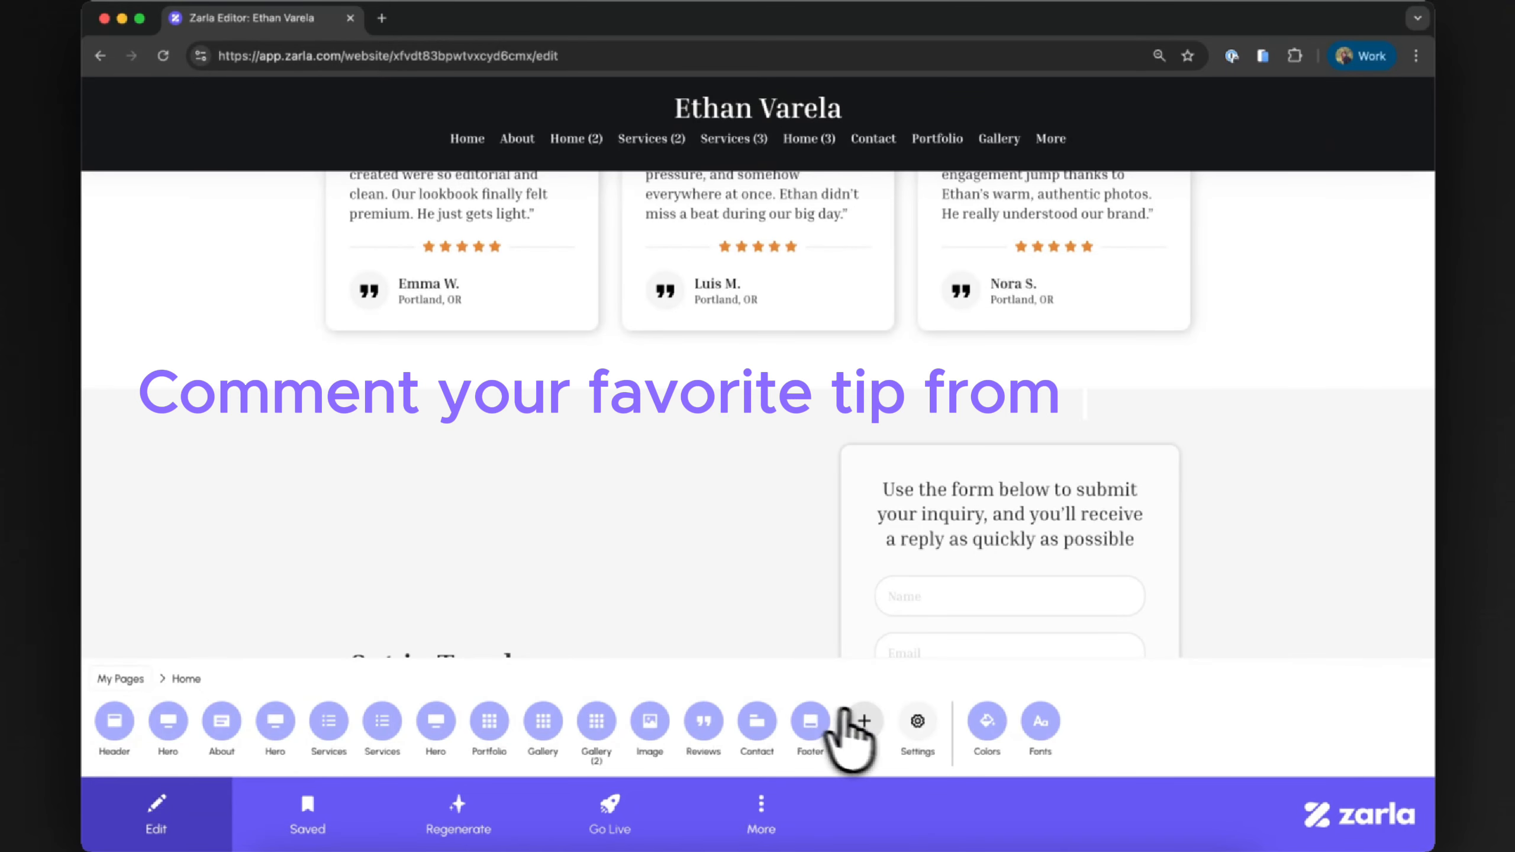
pyautogui.click(169, 732)
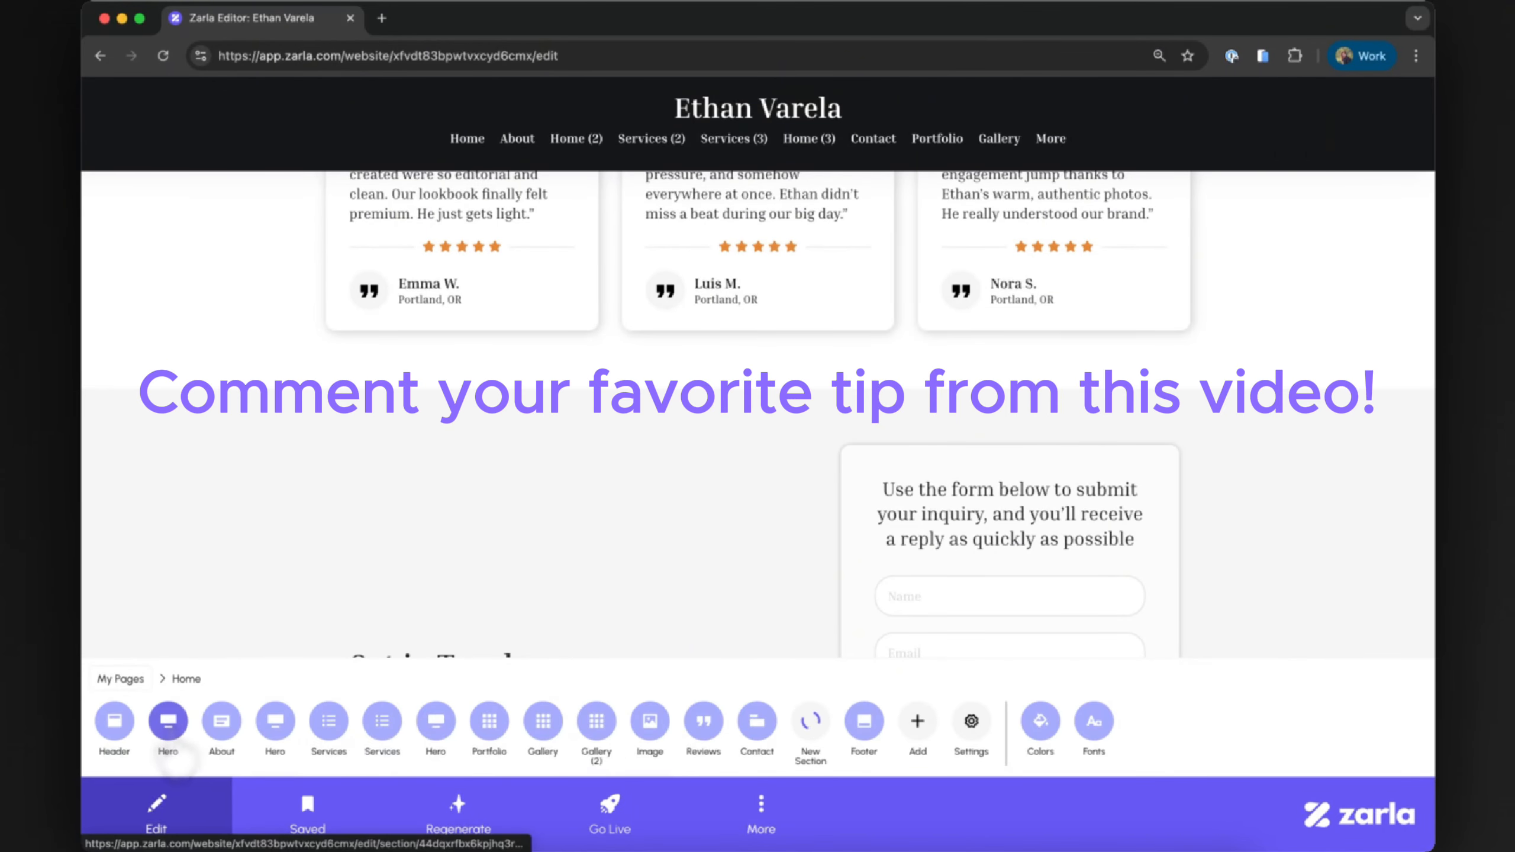
pyautogui.click(811, 721)
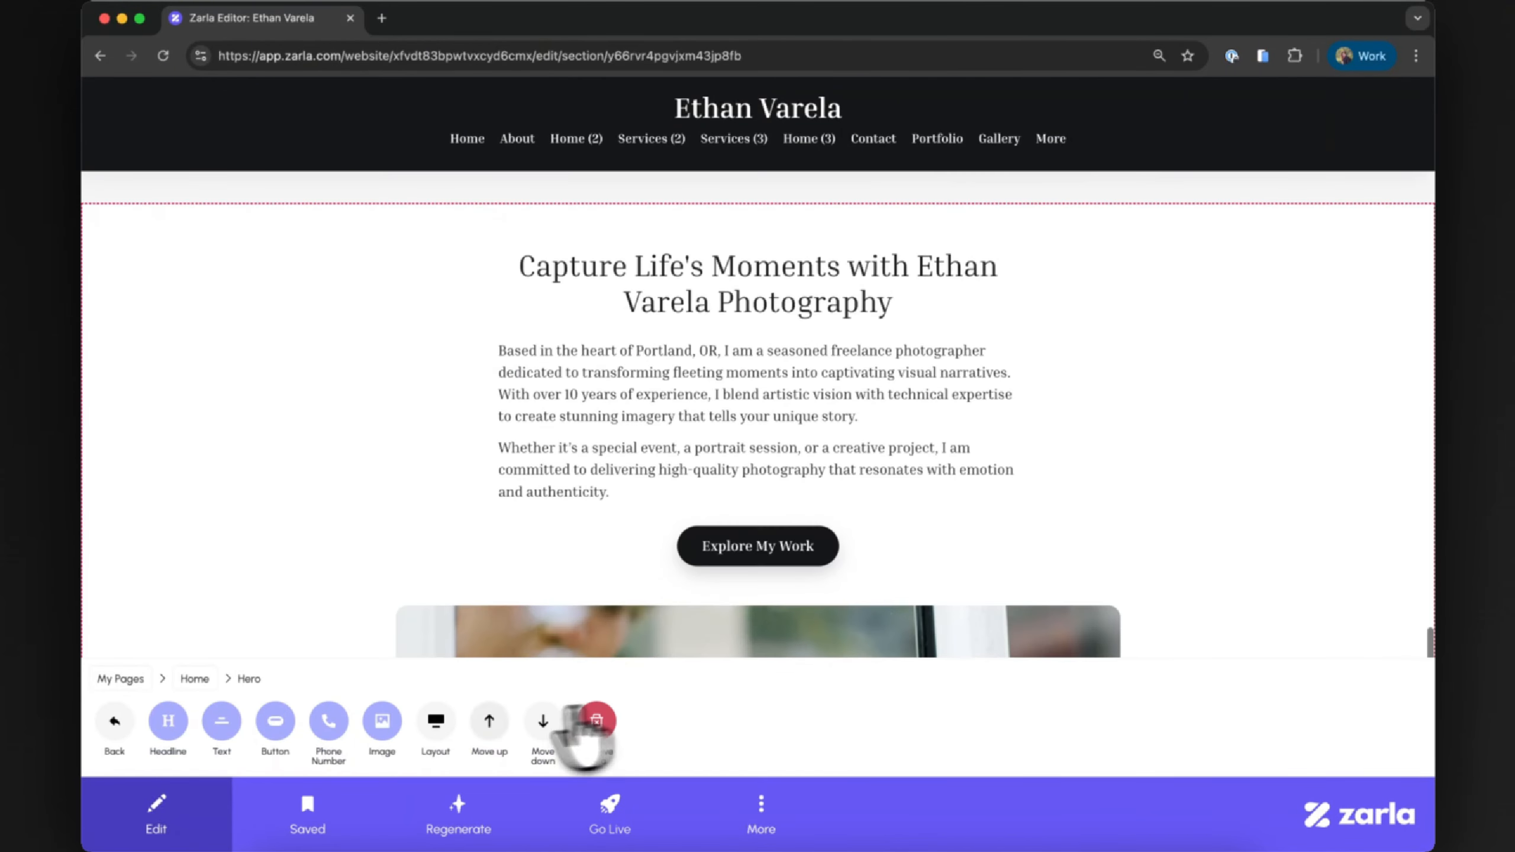
pyautogui.click(497, 722)
# Step: Set the new Hero section's layout to Inverted Lateral
pyautogui.click(437, 719)
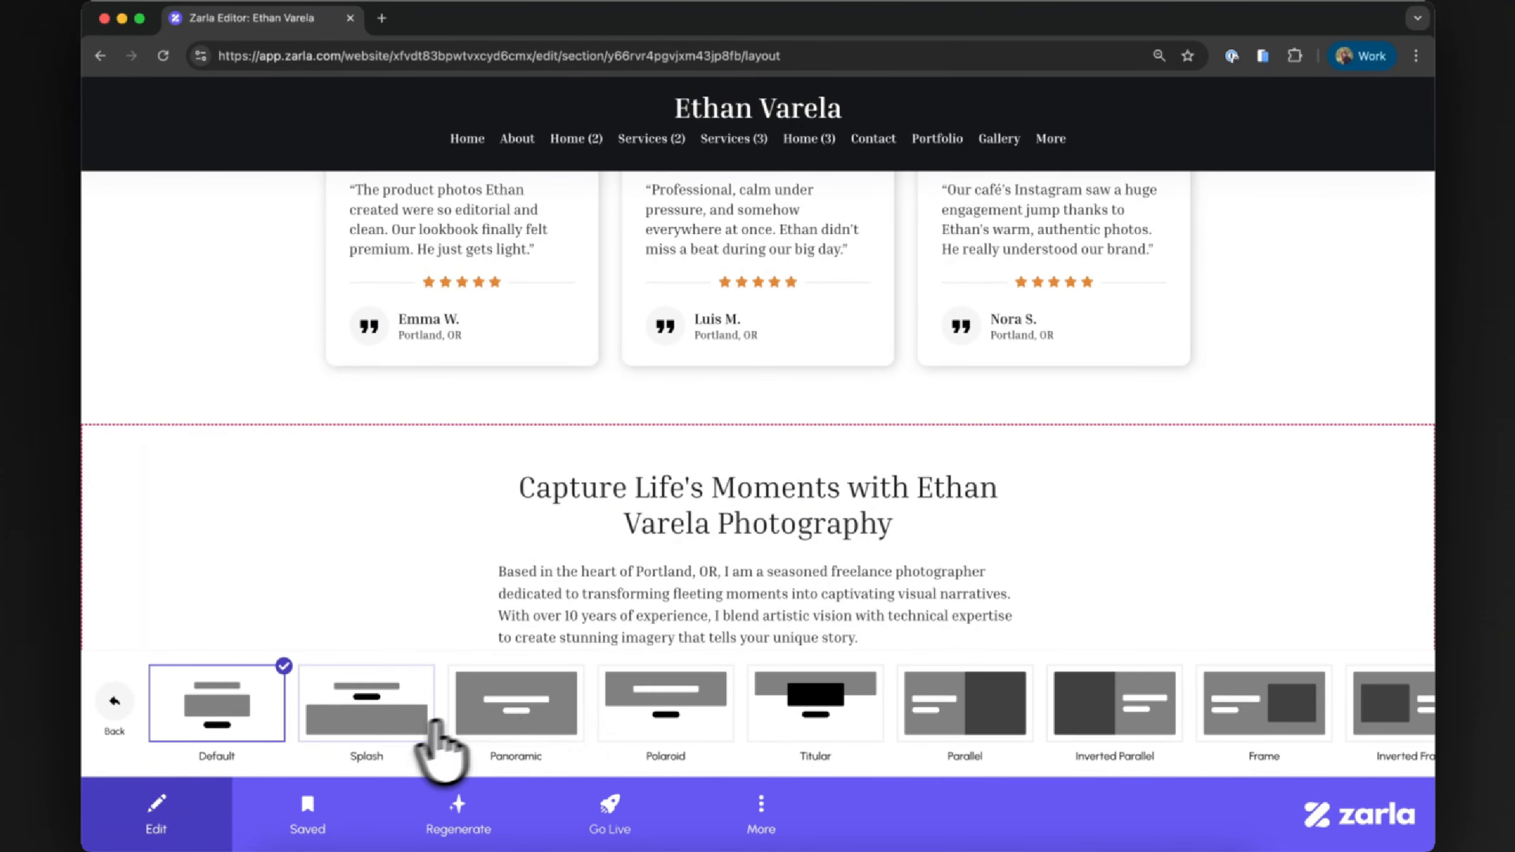
pyautogui.hscroll(10, 728, 749)
pyautogui.click(1031, 713)
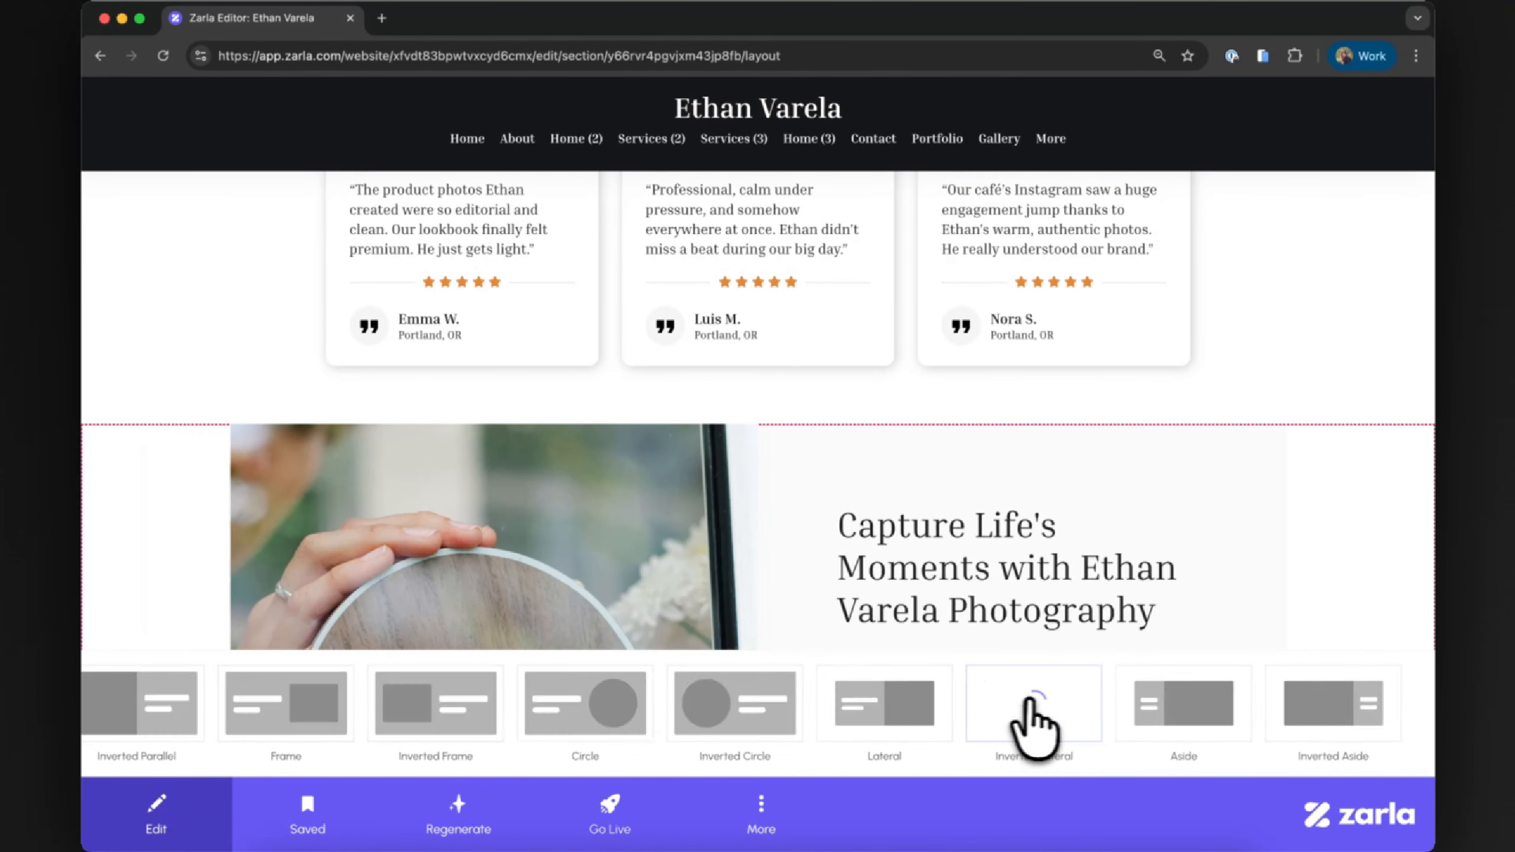
pyautogui.scroll(-4, 1008, 615)
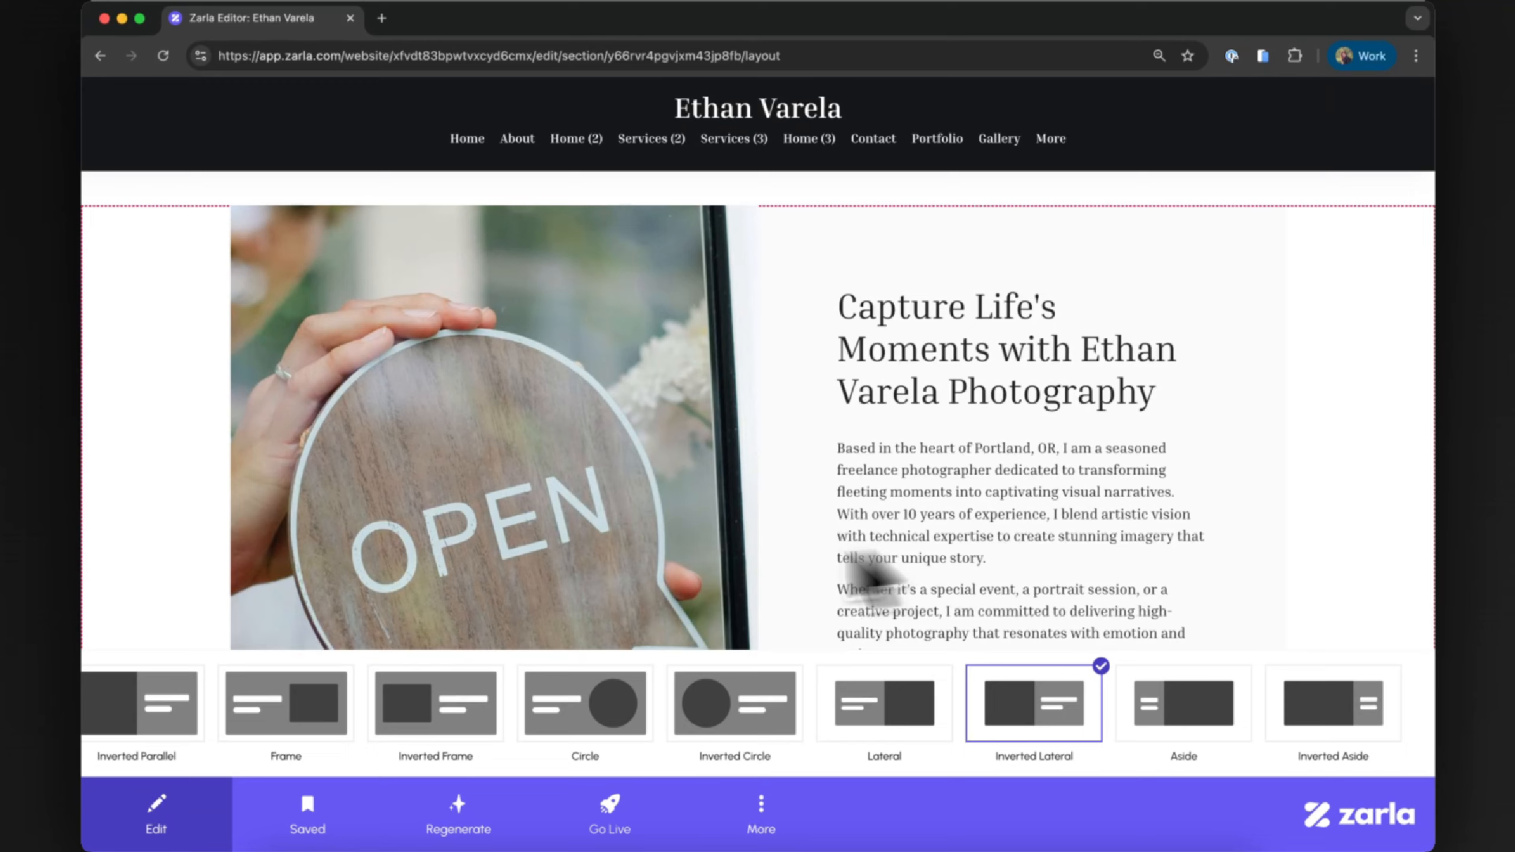
# Step: Replace the new Hero's image with the uploaded photo of a person standing between studio softboxes, extending the crop to nearly full height
pyautogui.click(554, 573)
pyautogui.click(382, 719)
pyautogui.click(213, 722)
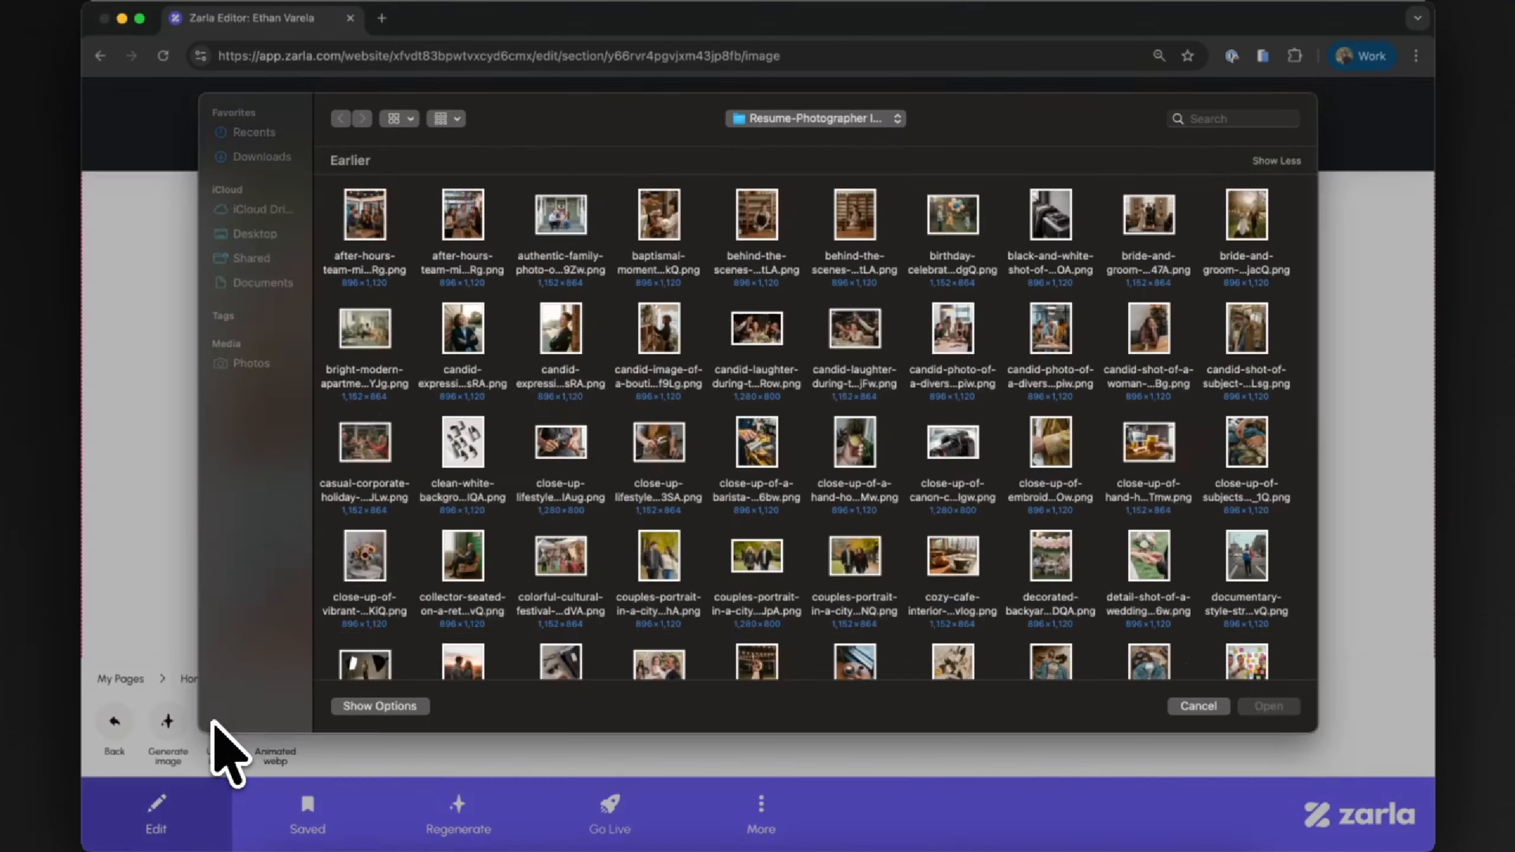
pyautogui.scroll(-5, 812, 418)
pyautogui.click(362, 298)
pyautogui.click(1268, 707)
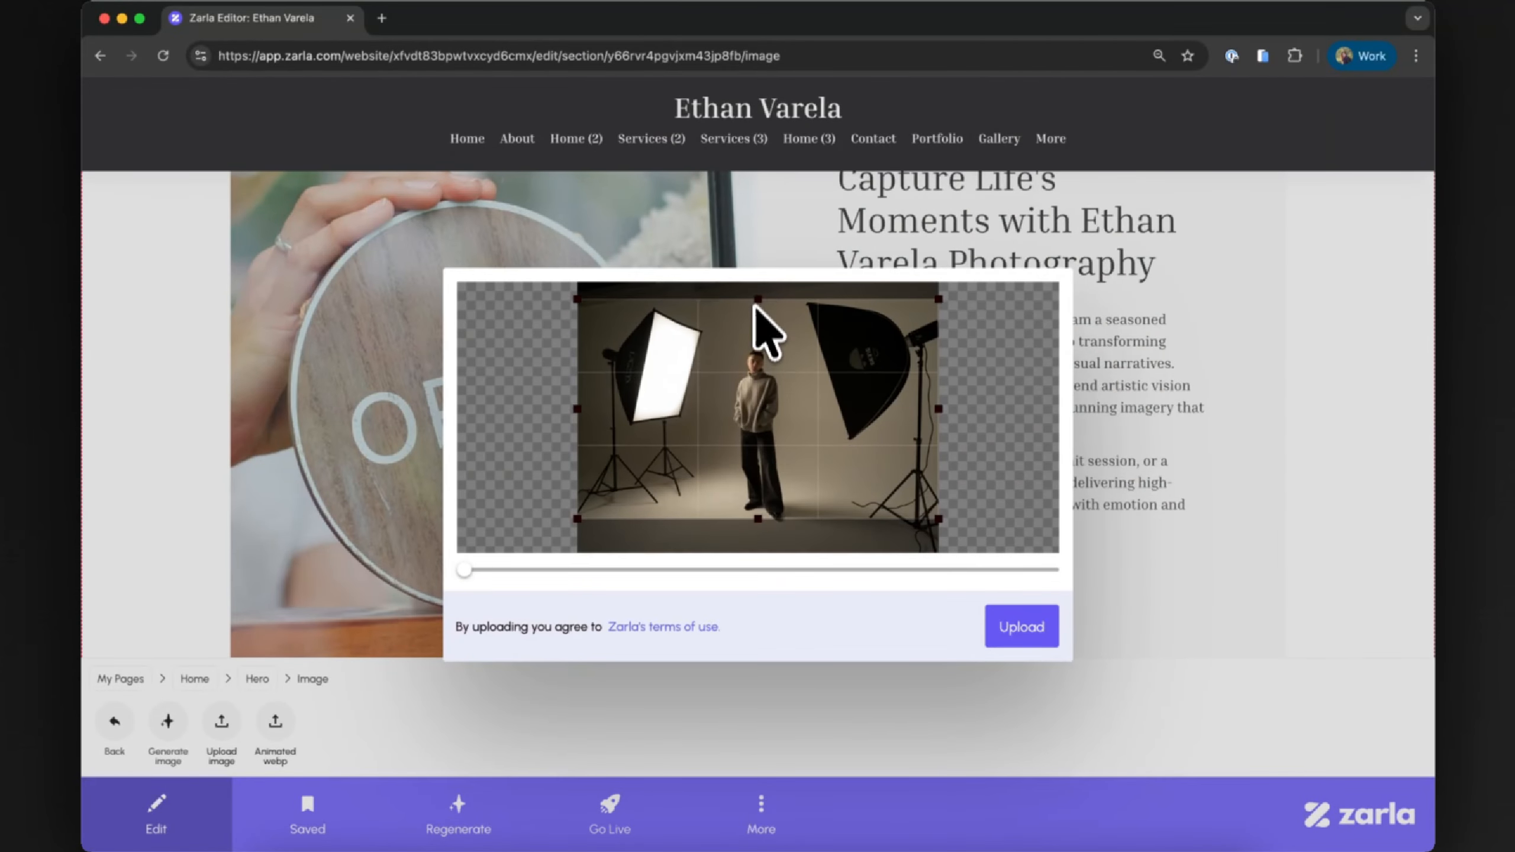
pyautogui.moveTo(755, 301); pyautogui.dragTo(756, 285)
pyautogui.moveTo(758, 518); pyautogui.dragTo(762, 548)
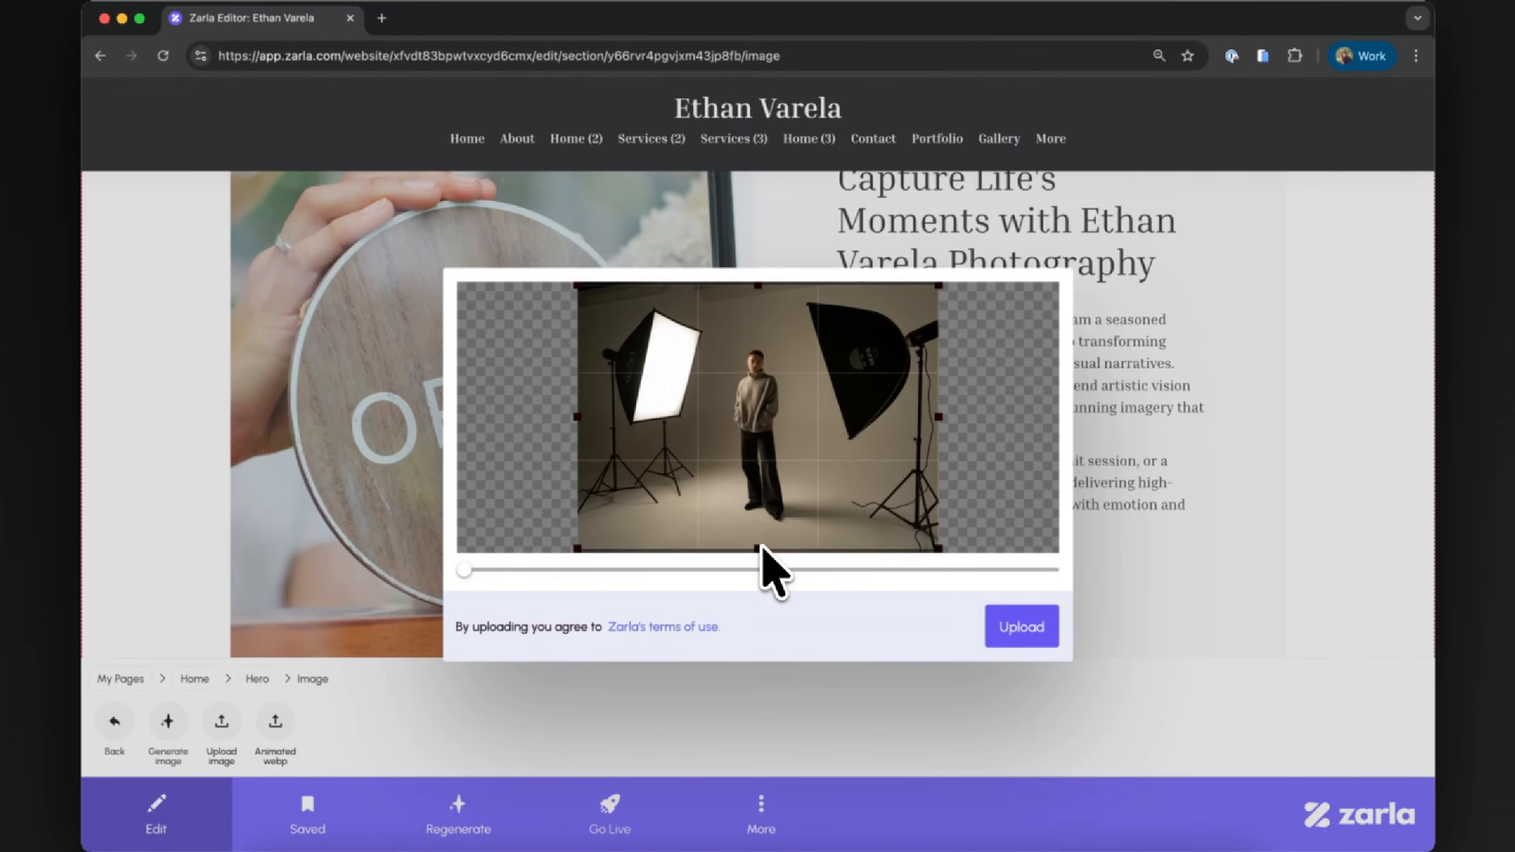
pyautogui.click(1008, 633)
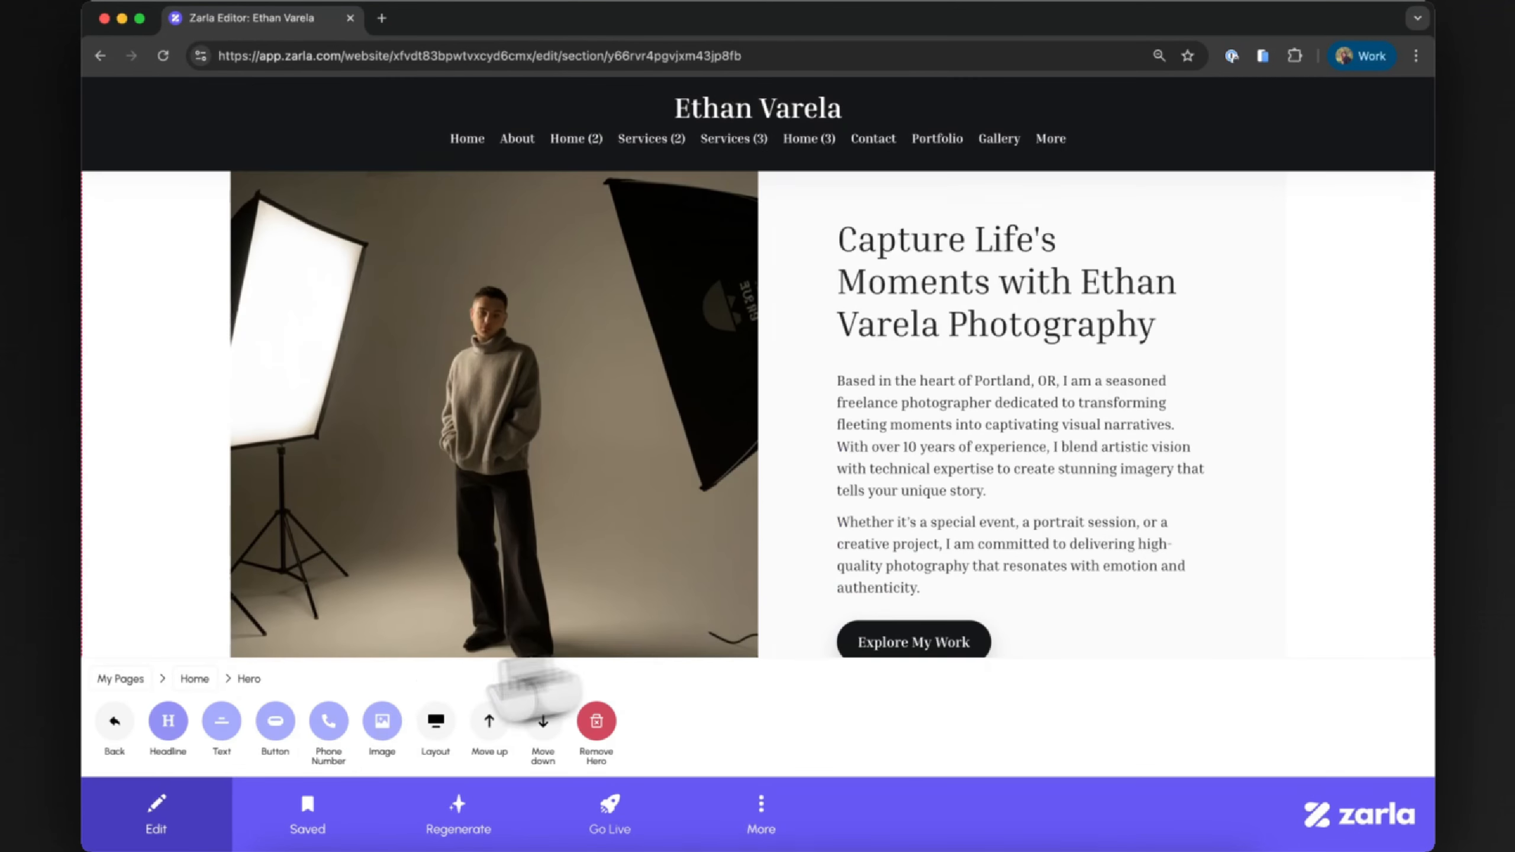
# Step: Change the new Hero's headline to the one beginning "Photography is more than pressing a shutter" and ending "from concept to final image."
pyautogui.click(168, 722)
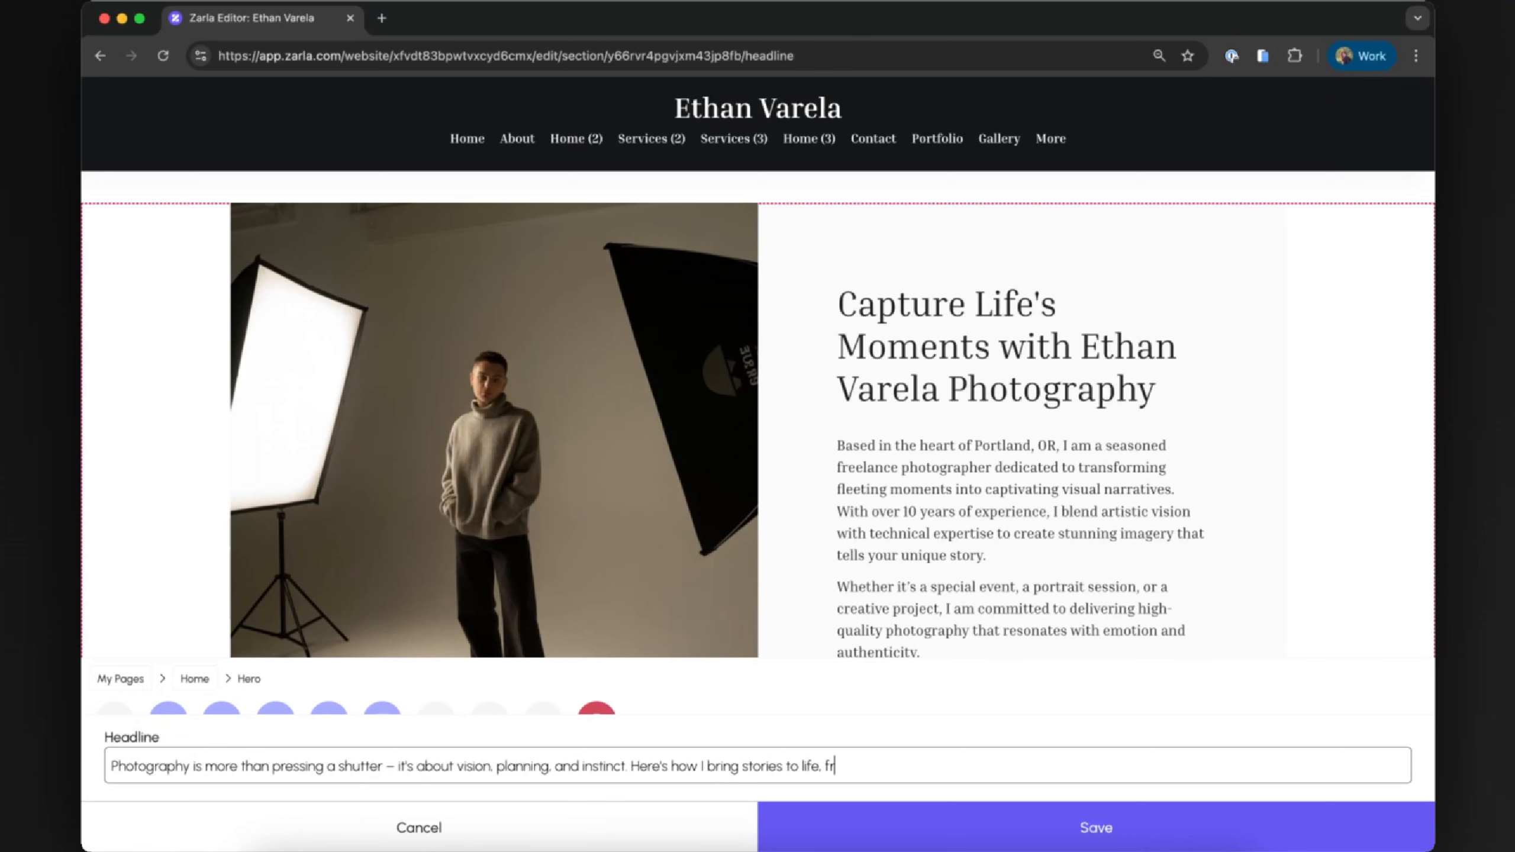
pyautogui.click(812, 835)
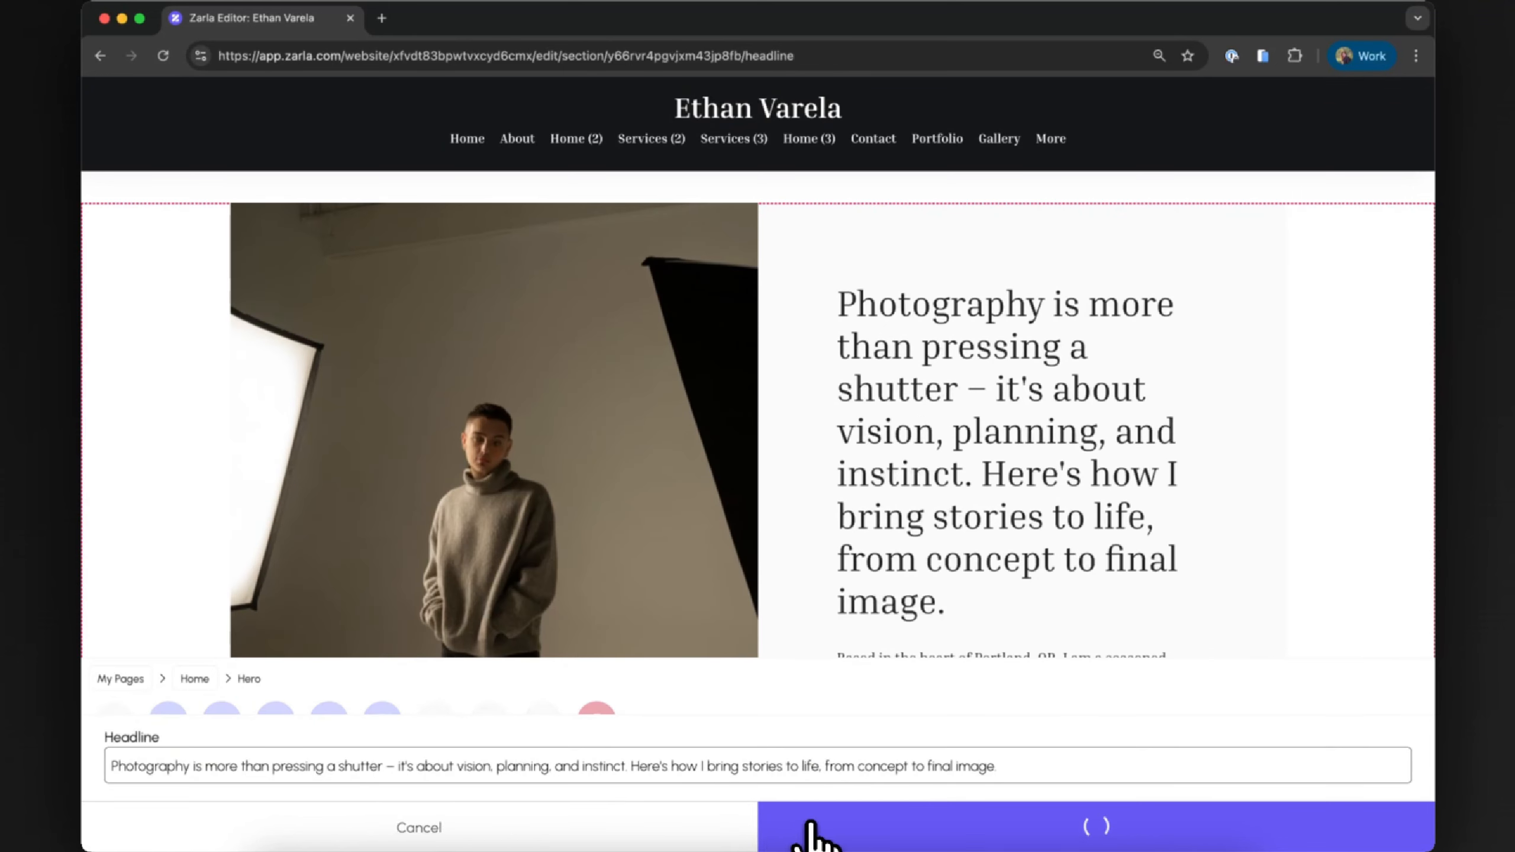
# Step: Clear the new Hero's body text and its "Explore My Work" button label
pyautogui.click(216, 714)
pyautogui.press('super+a')
pyautogui.press('BackSpace')
pyautogui.click(886, 836)
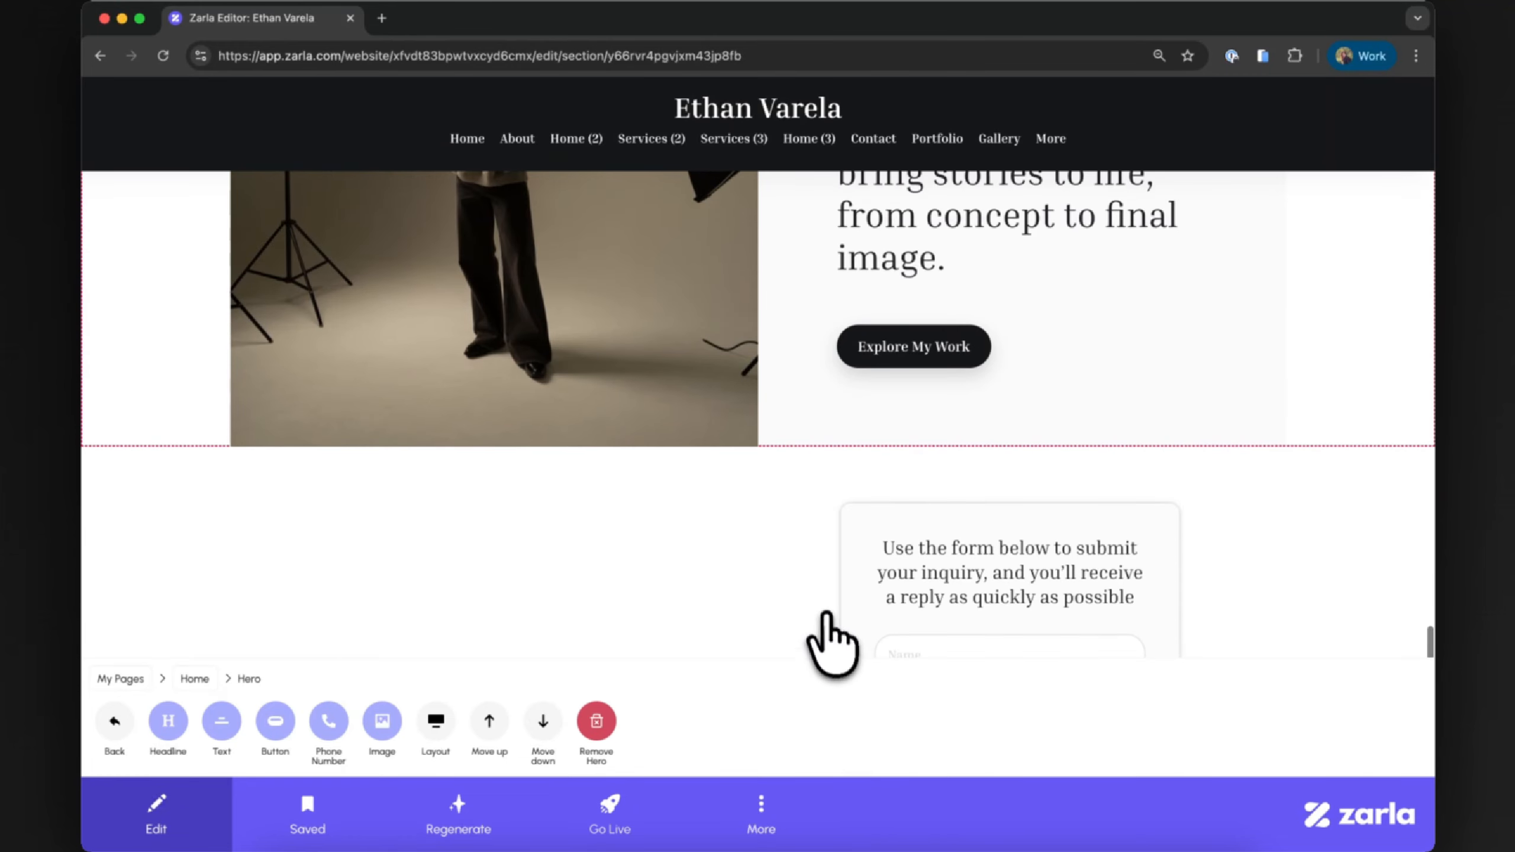
pyautogui.click(276, 721)
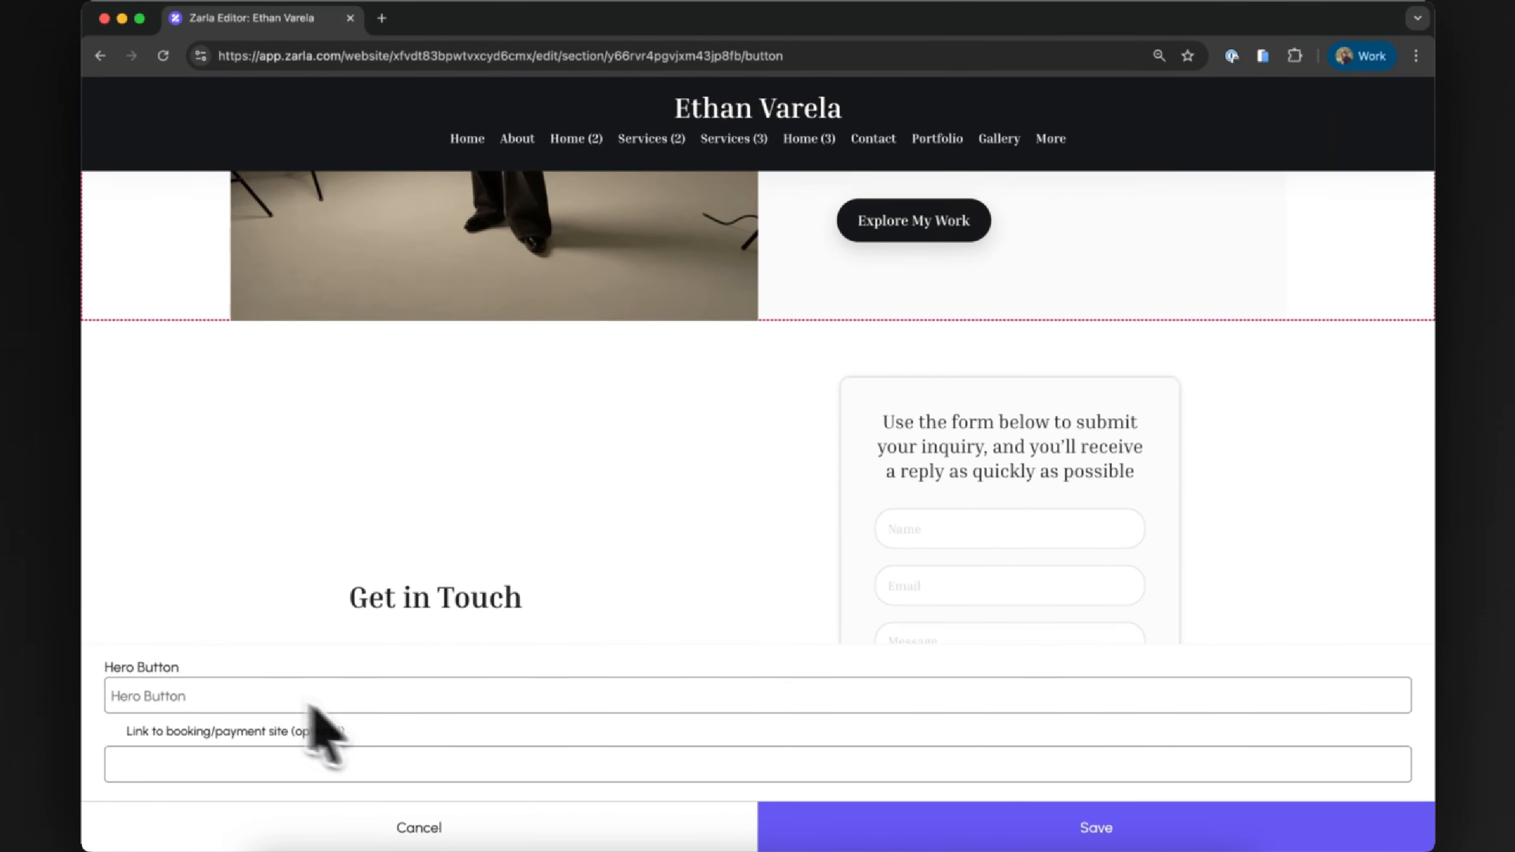
pyautogui.click(863, 829)
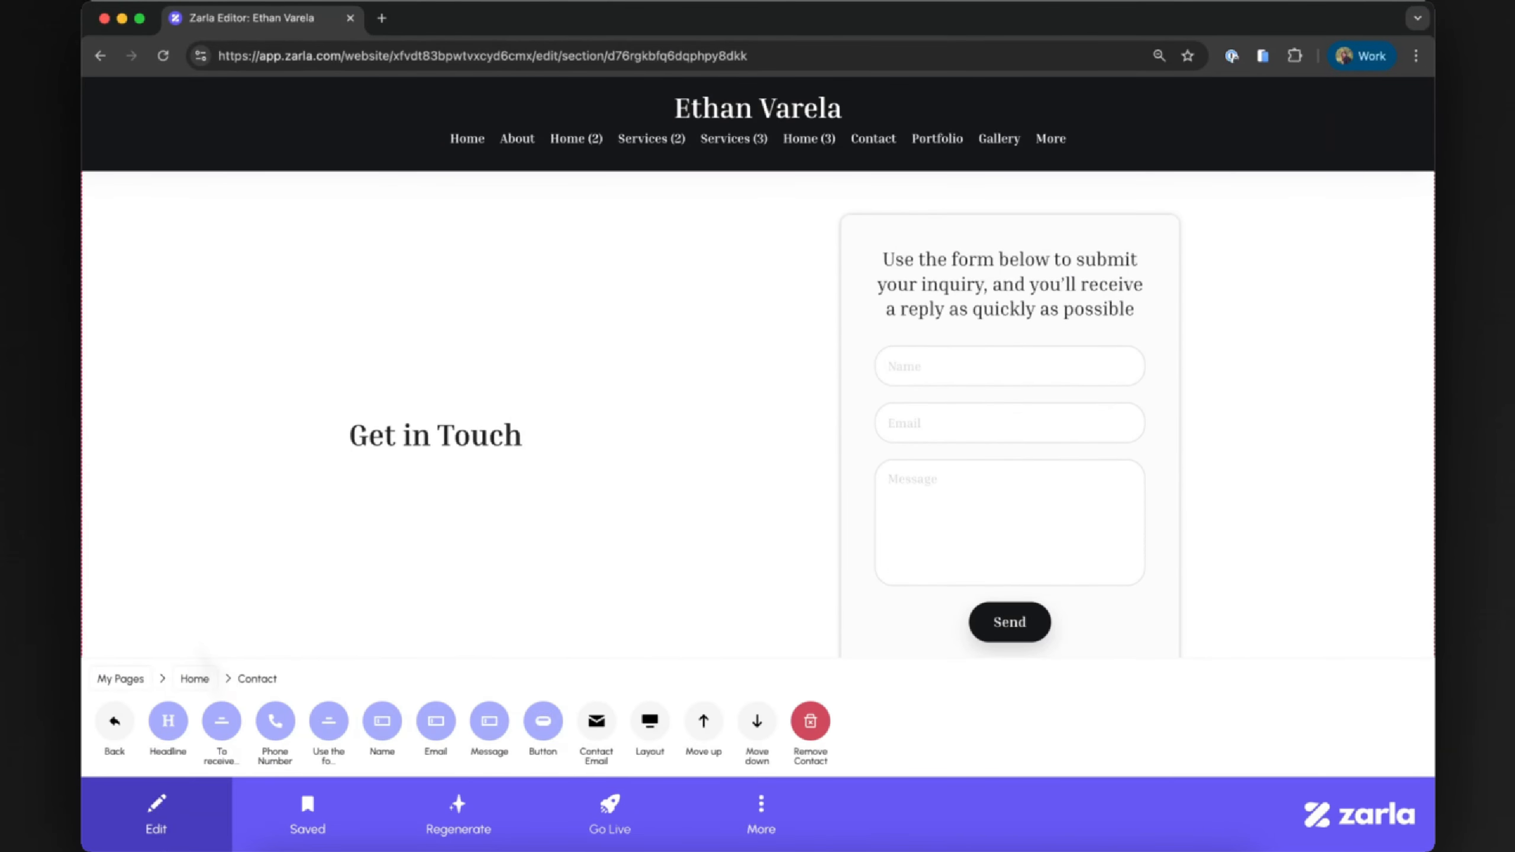
# Step: Compare the Contact section's Single and BG Color - 2-column layouts, and return to 2-column
pyautogui.click(650, 721)
pyautogui.click(212, 713)
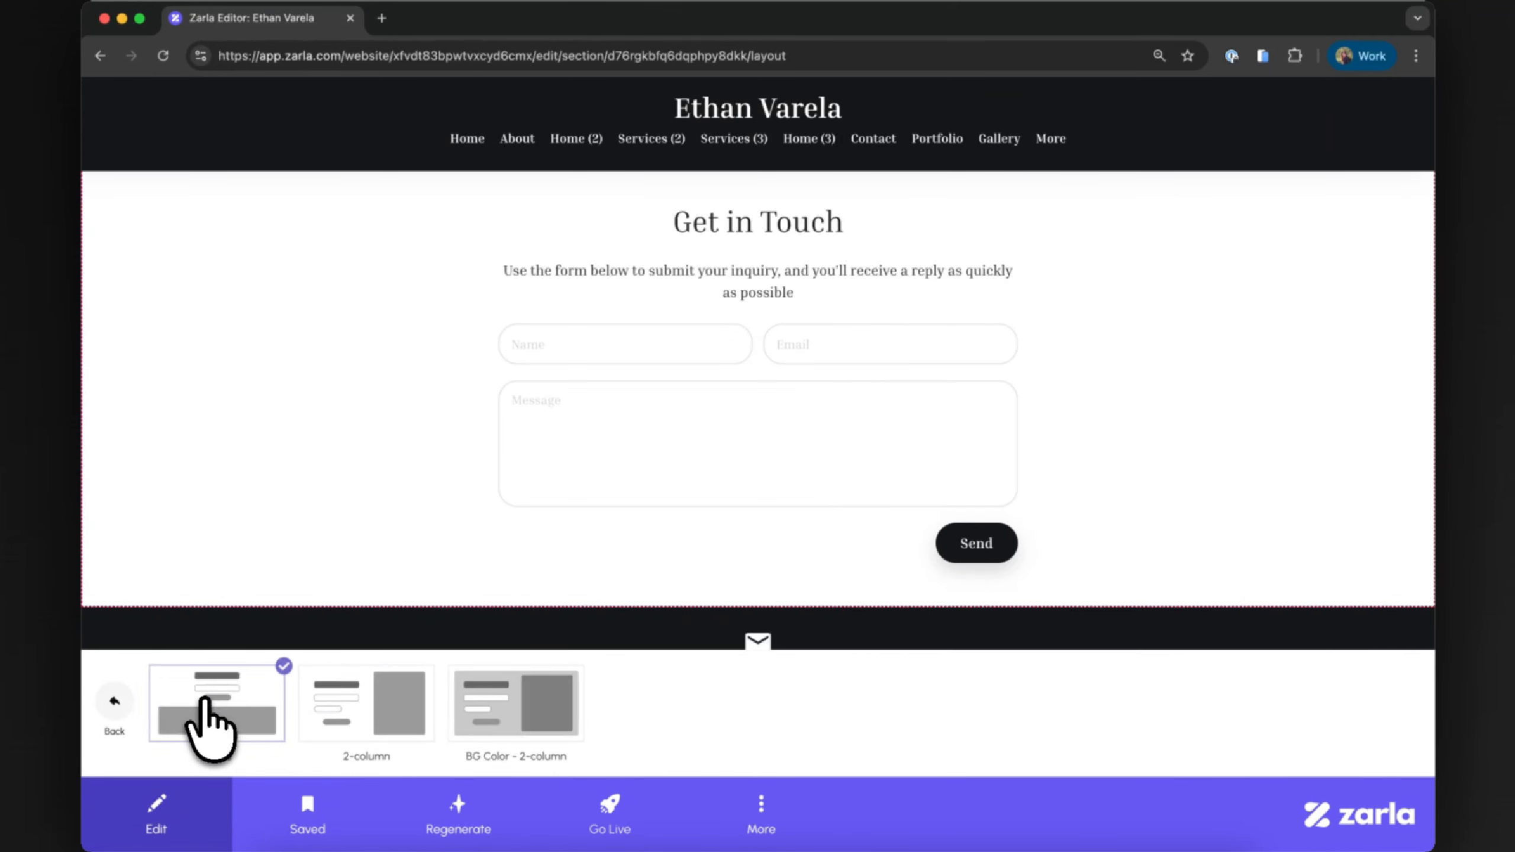
pyautogui.click(385, 693)
pyautogui.click(543, 707)
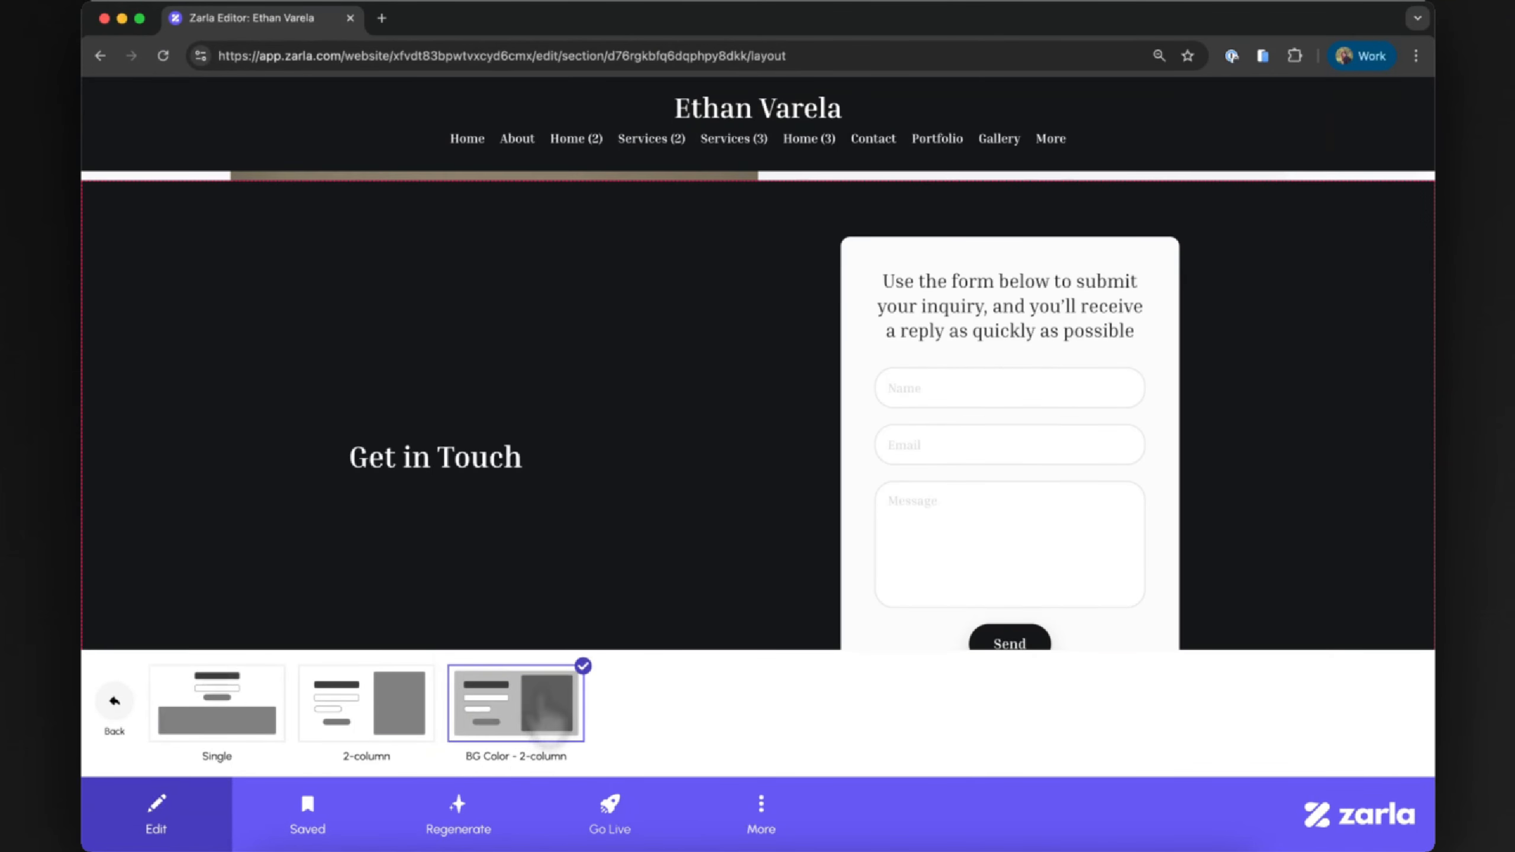
pyautogui.click(386, 713)
pyautogui.click(114, 704)
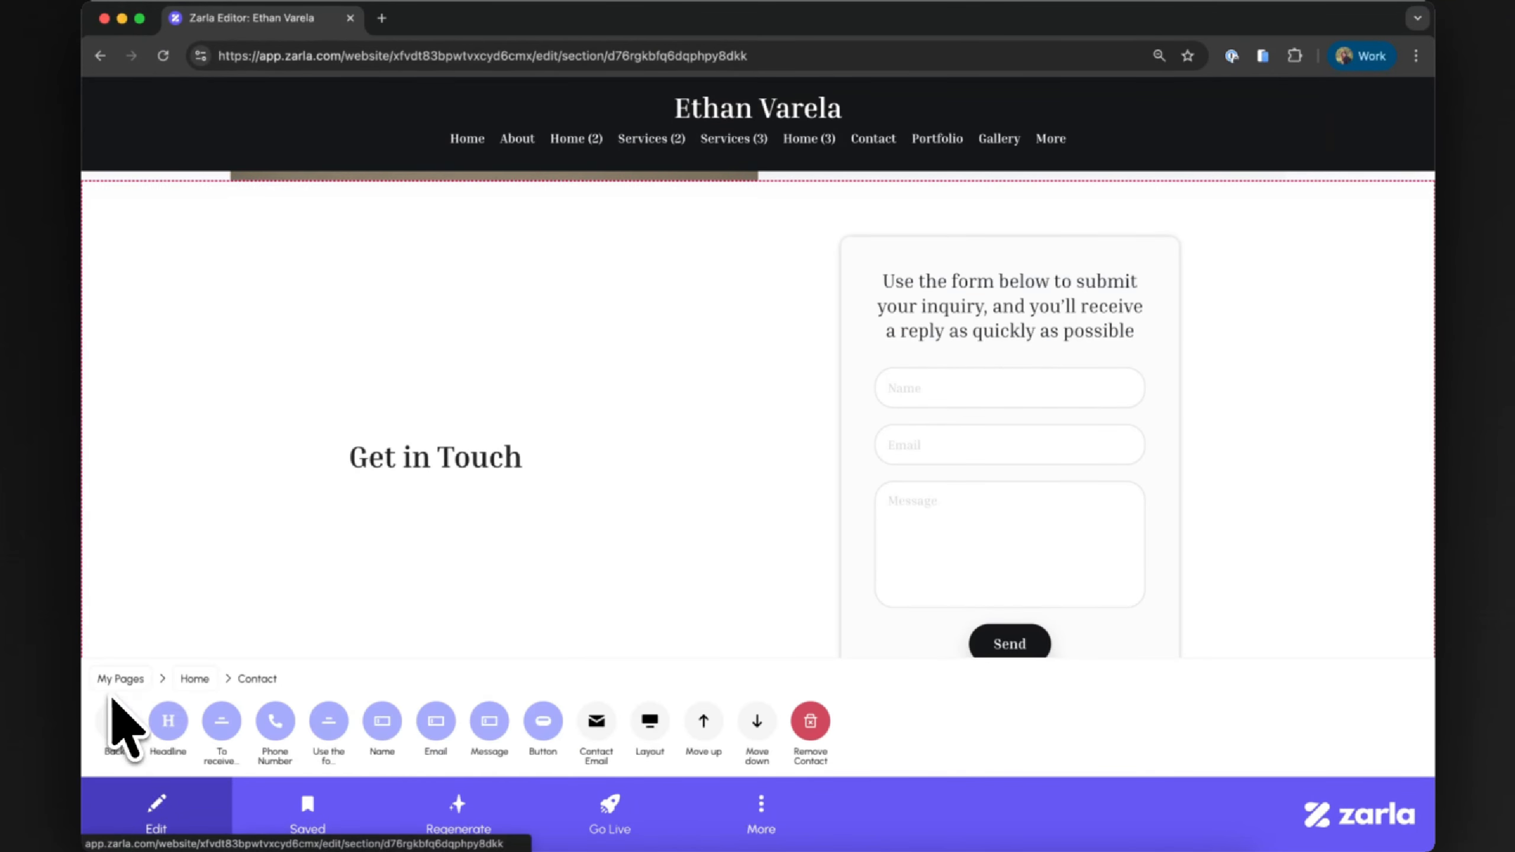
# Step: Change the Contact headline to the one beginning "Got a project in mind?" and ending "for bookings, collabs, or just to say hi."
pyautogui.click(169, 724)
pyautogui.tripleClick(176, 770)
pyautogui.write("Got a project in mind? Whether it's brand visuals, portraits, or a special event — I'd love to hear from you. Reach out anytime for bookings, collabs, or just to say hi.")
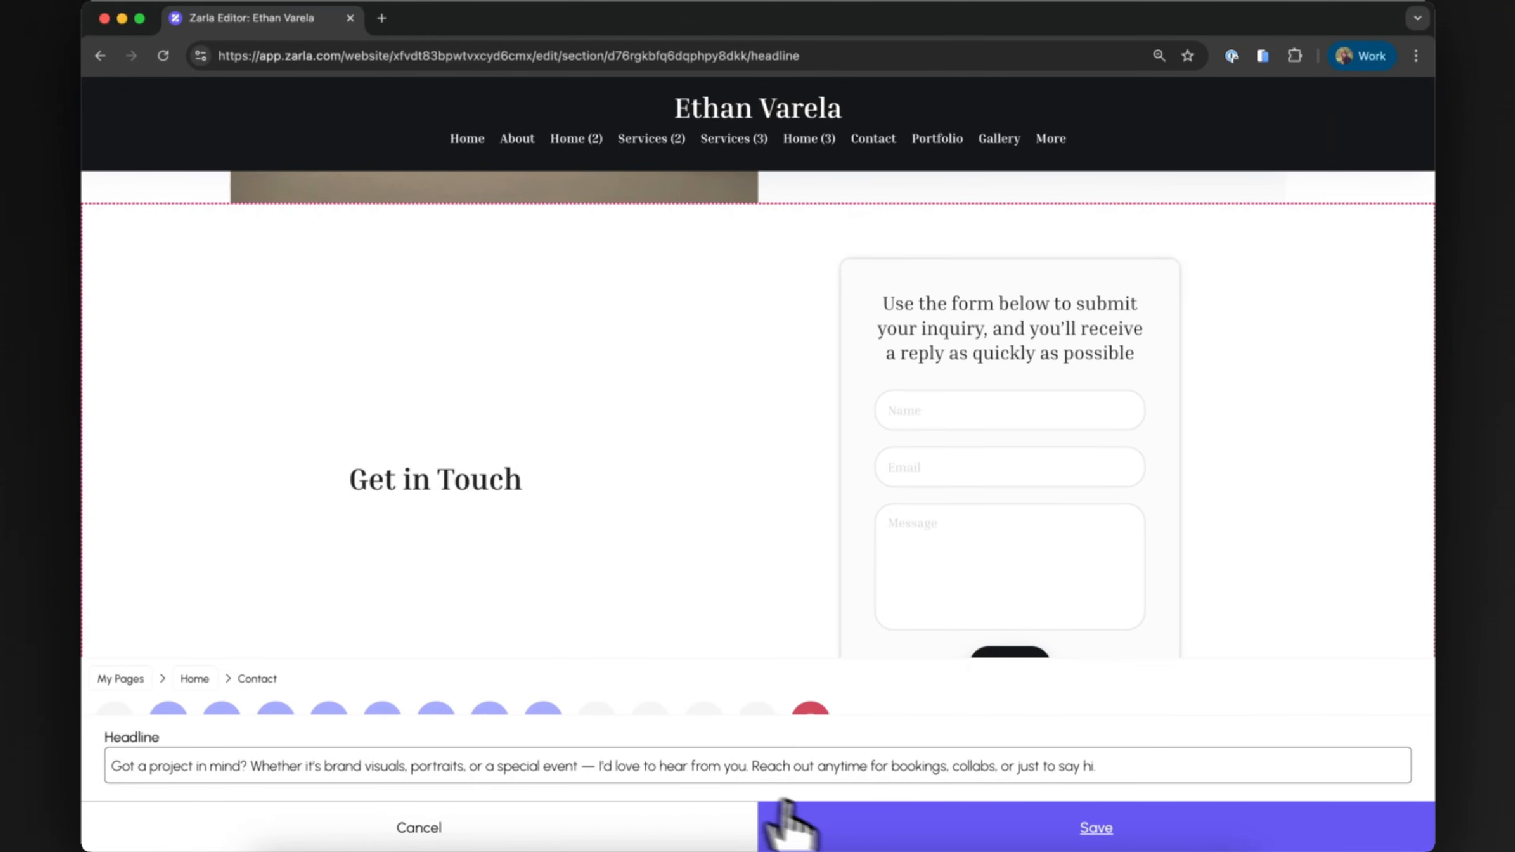
pyautogui.click(775, 819)
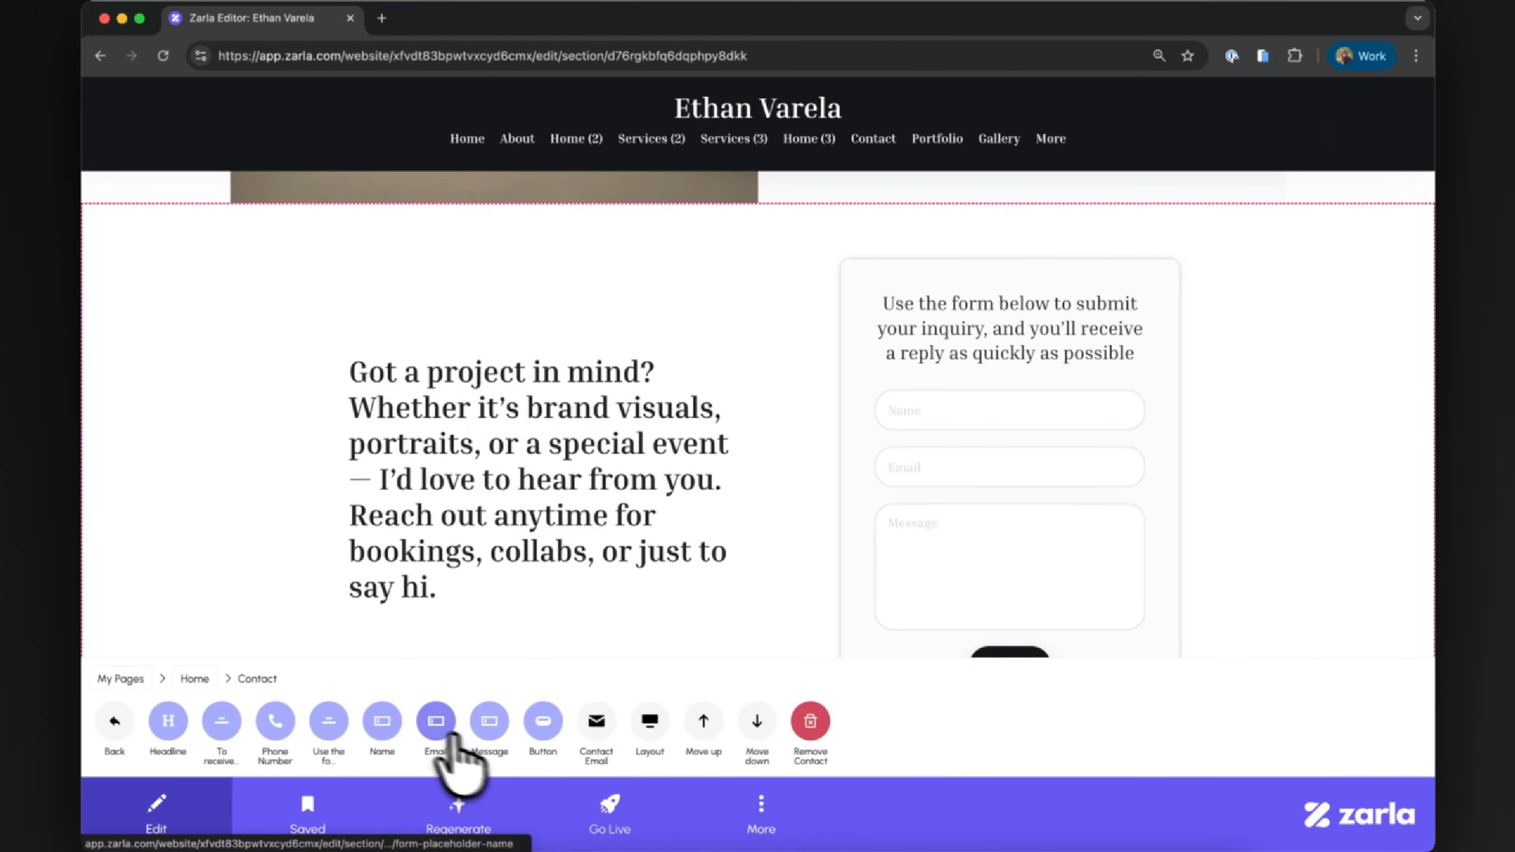
# Step: Replace the contact form's introductory text with wording that begins "Email"
pyautogui.click(328, 722)
pyautogui.tripleClick(305, 766)
pyautogui.write('Email')
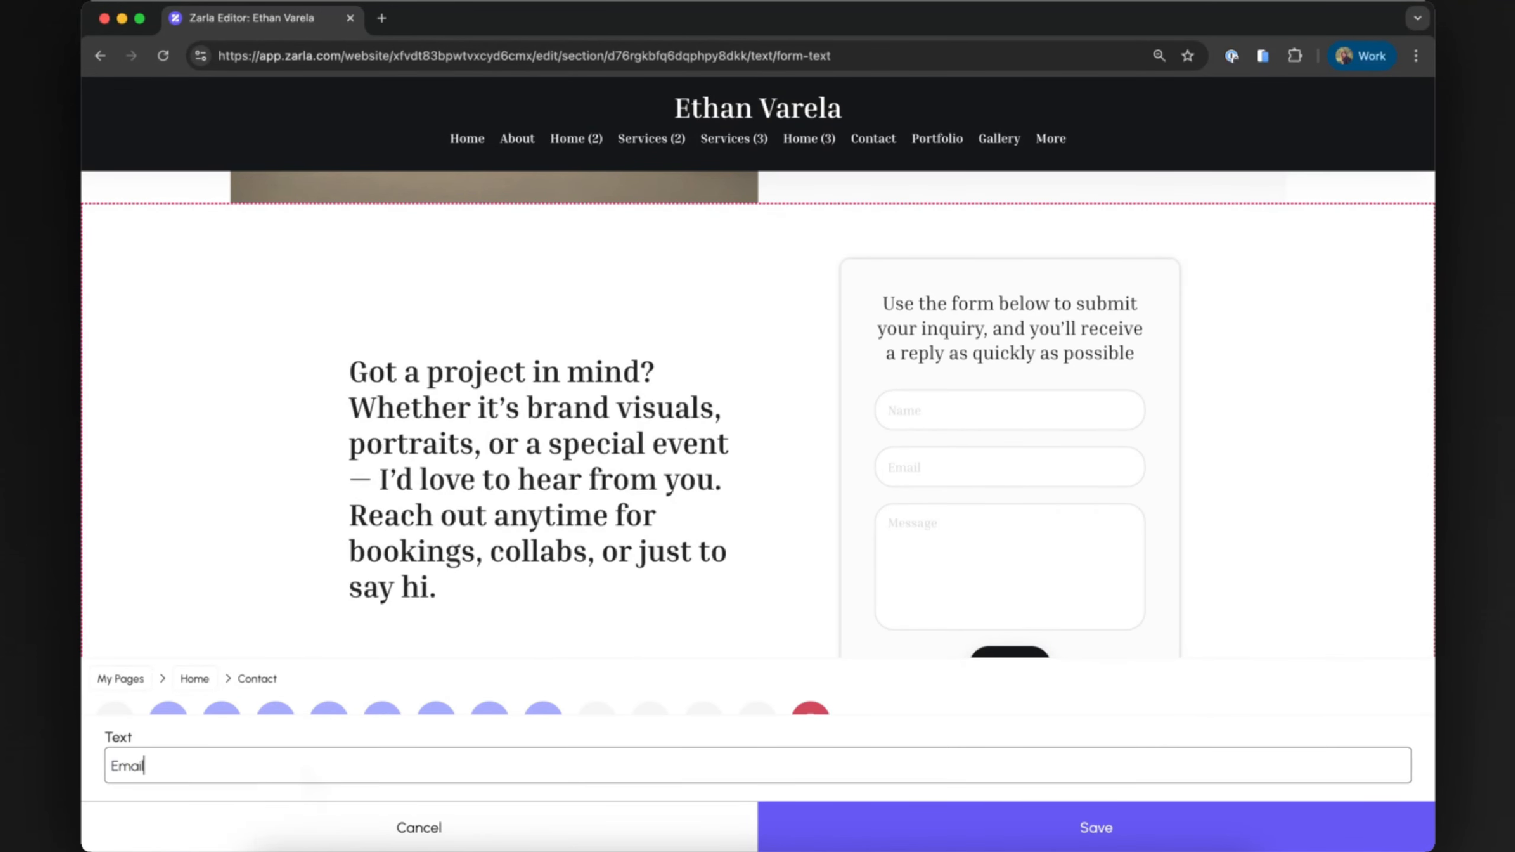